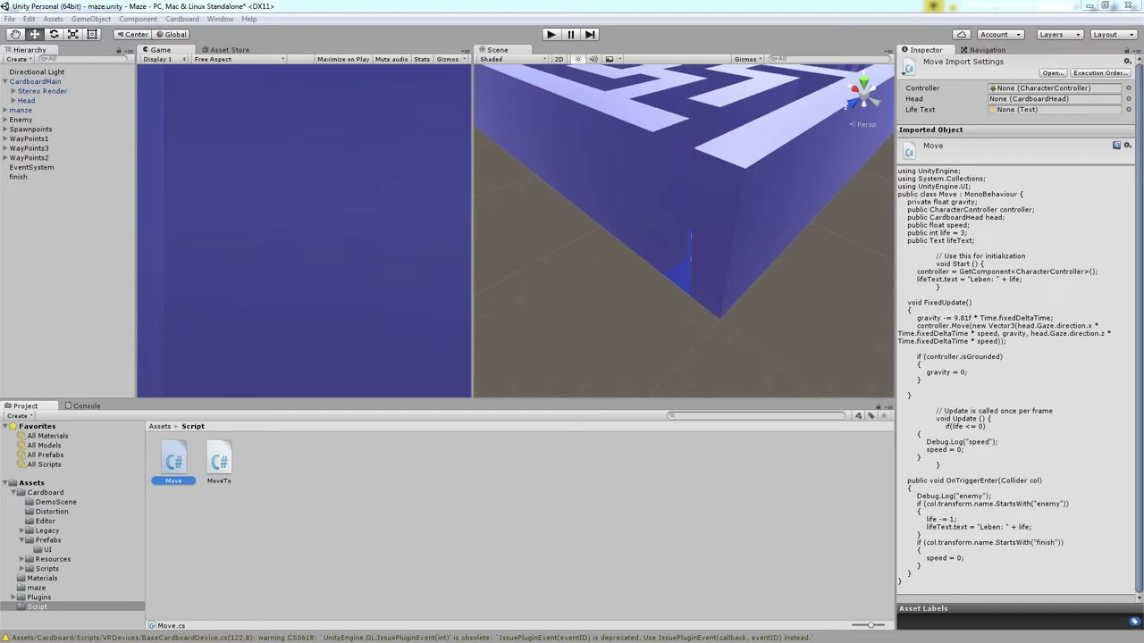
Inspect the maze's finish trigger object in the scene view
{"action": "left_click", "coordinate": [206, 167]}
{"action": "right_click_drag", "start_coordinate": [570, 169], "coordinate": [673, 236]}
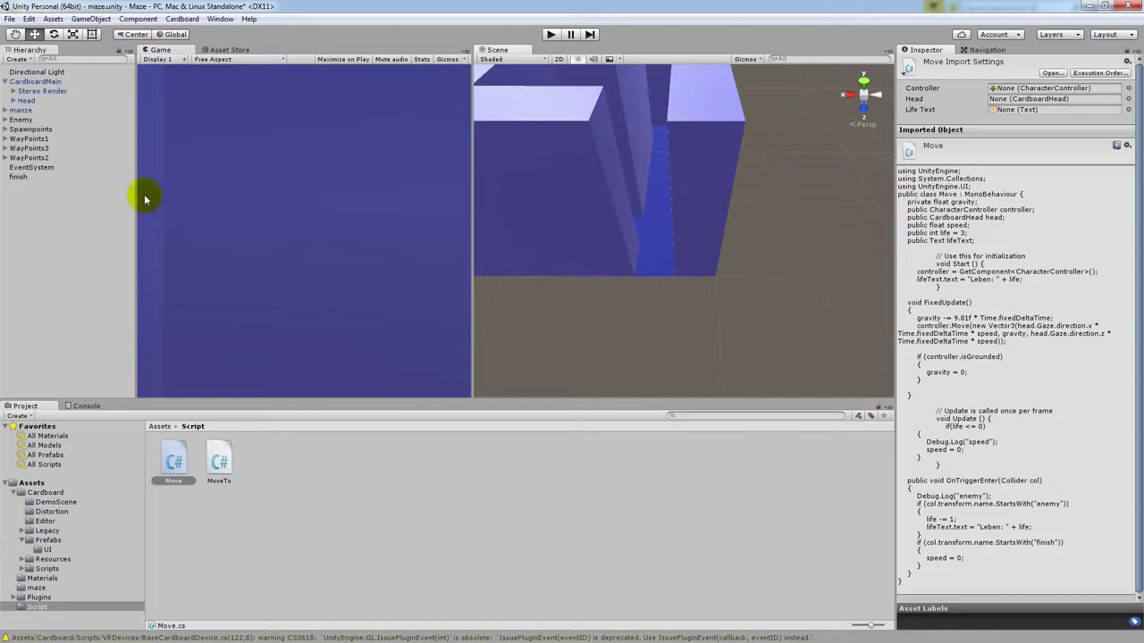
{"action": "left_click", "coordinate": [28, 178]}
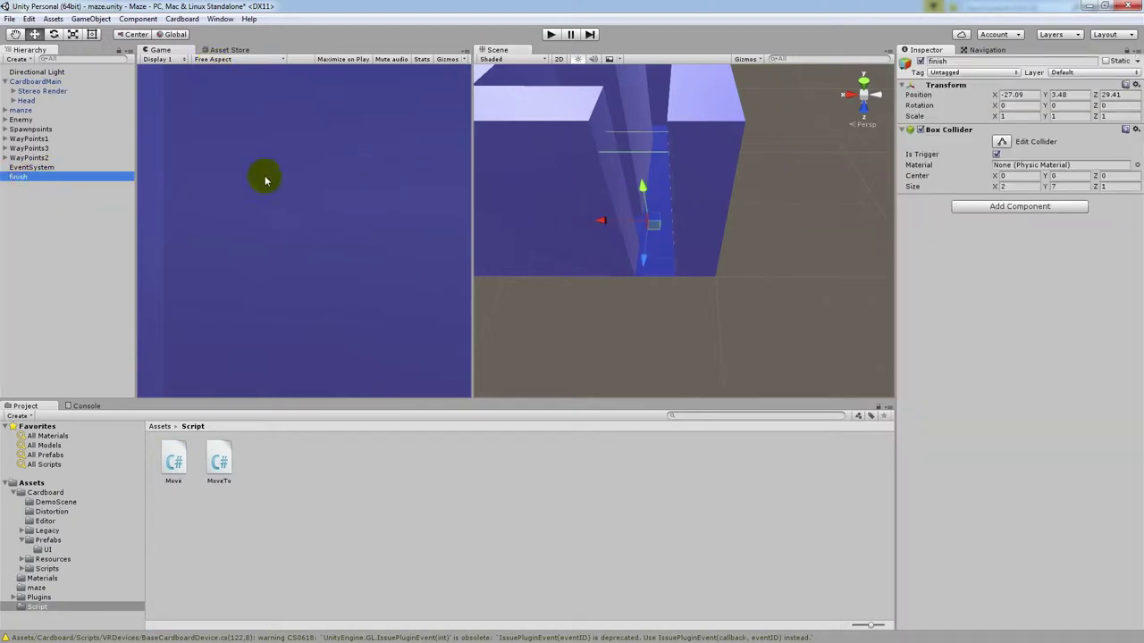
{"action": "right_click", "coordinate": [58, 206]}
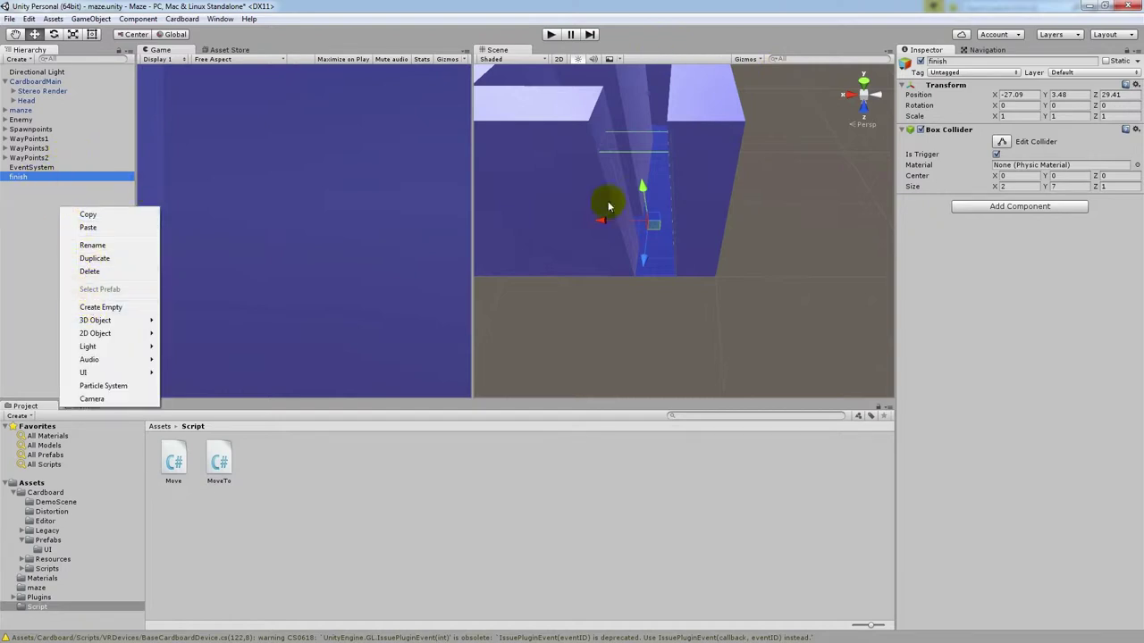
{"action": "left_click", "coordinate": [1029, 268]}
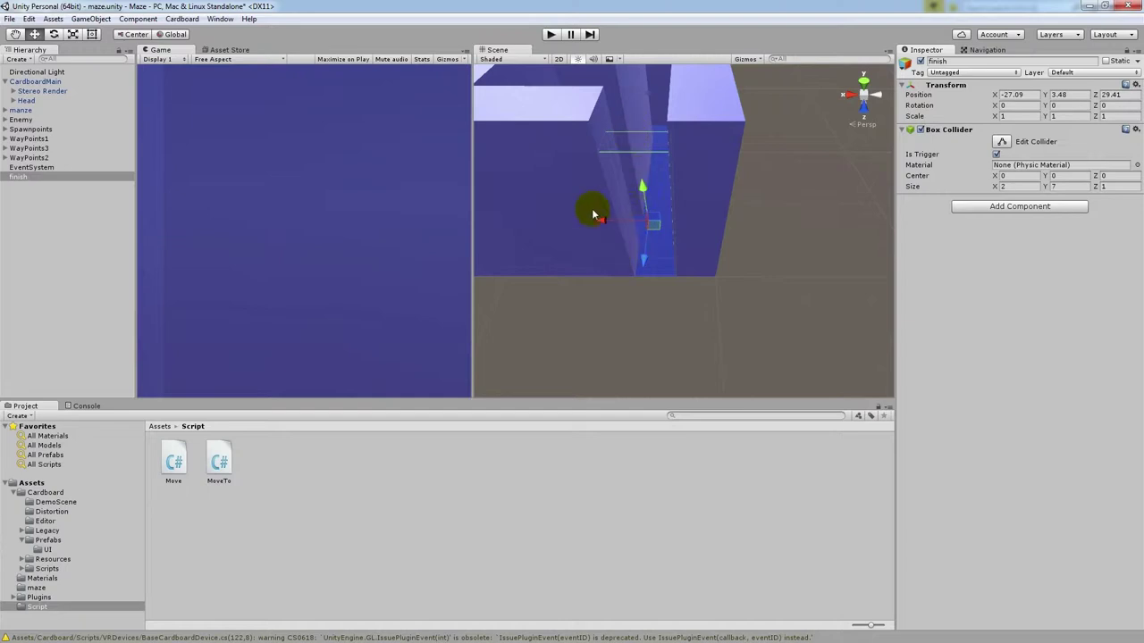
{"action": "mouse_move", "coordinate": [593, 209]}
{"action": "left_mouse_down", "text": "alt"}
{"action": "mouse_move", "coordinate": [655, 202]}
{"action": "mouse_move", "coordinate": [694, 179]}
{"action": "mouse_move", "coordinate": [743, 202]}
{"action": "mouse_move", "coordinate": [659, 201]}
{"action": "left_mouse_up", "text": "alt"}
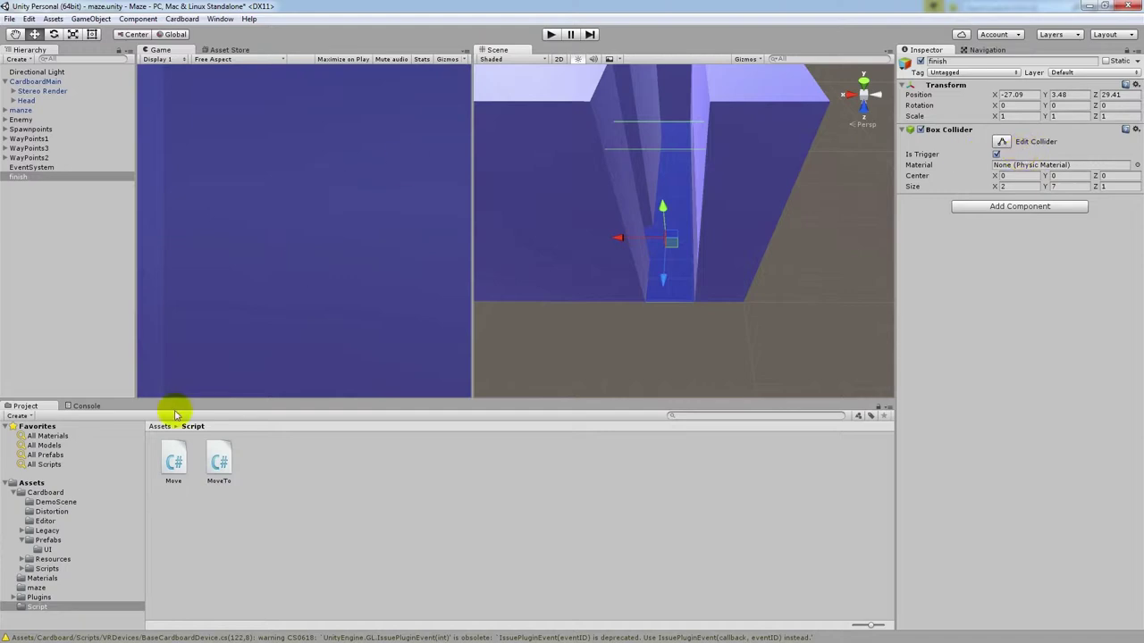
Review the Move script's OnTriggerEnter finish check that sets speed = 0
{"action": "double_click", "coordinate": [173, 461]}
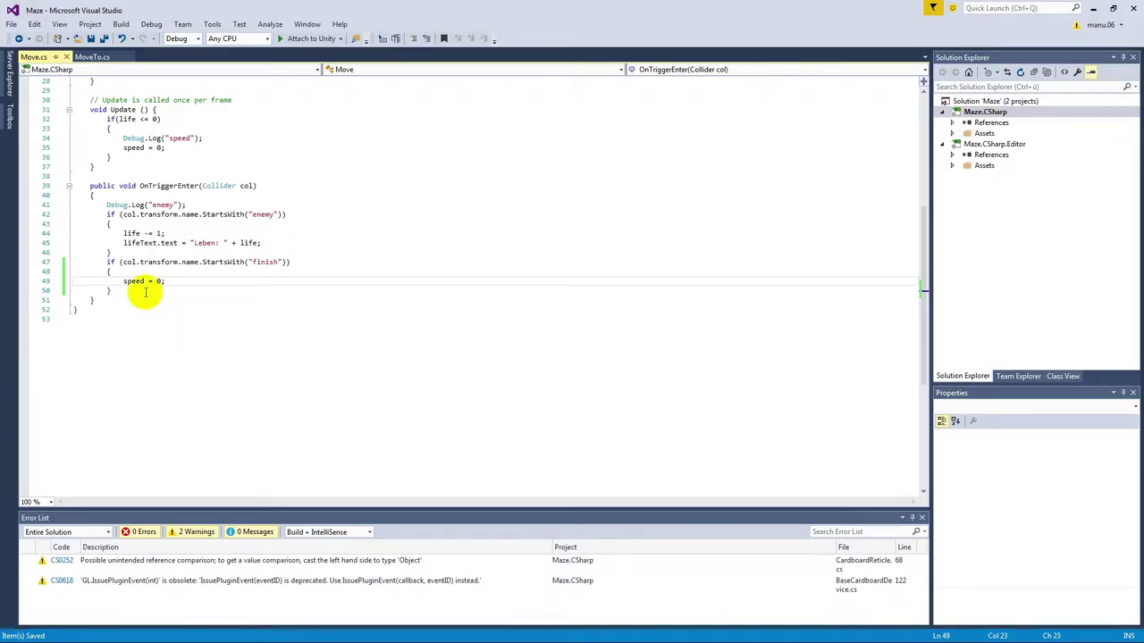
{"action": "left_click", "coordinate": [146, 186]}
{"action": "left_click_drag", "start_coordinate": [150, 186], "coordinate": [258, 186]}
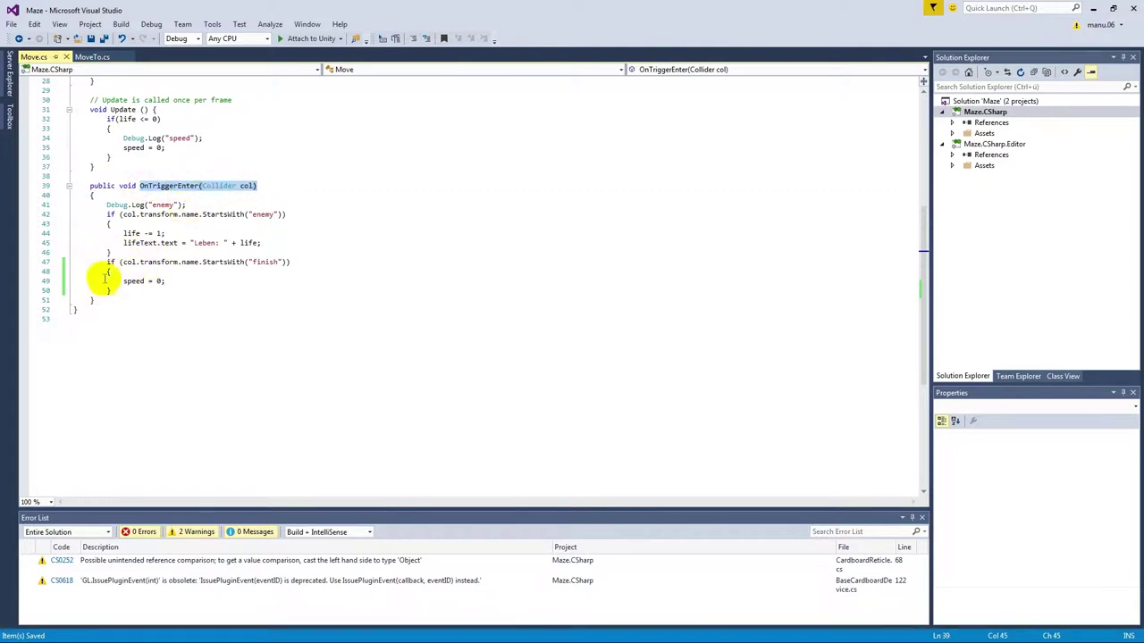
{"action": "left_click_drag", "start_coordinate": [106, 261], "coordinate": [190, 257]}
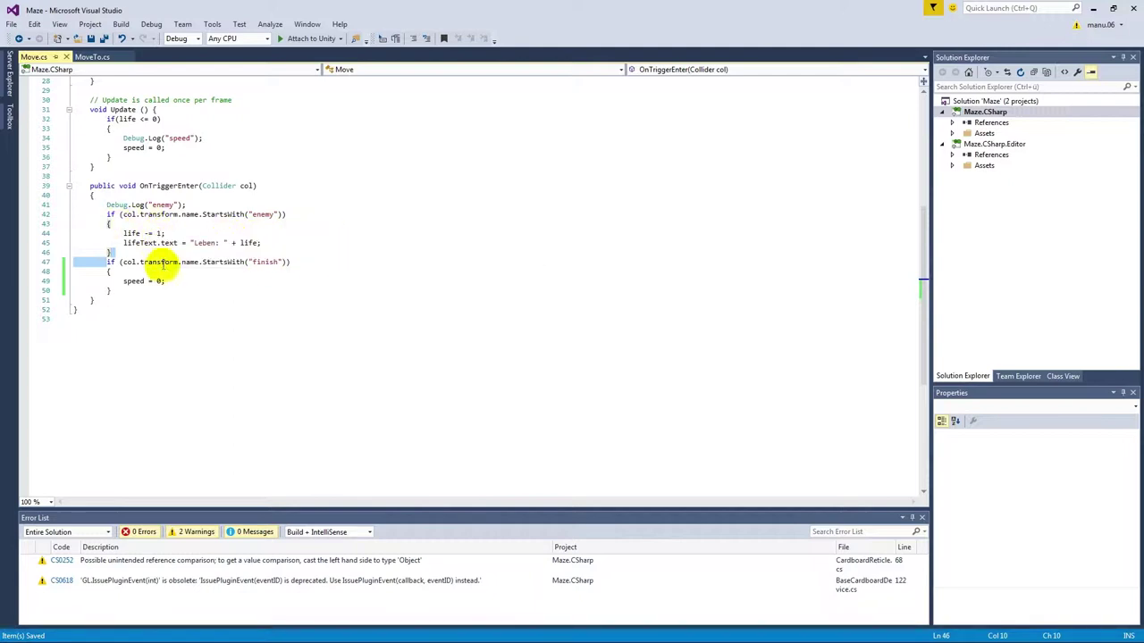
{"action": "left_click_drag", "start_coordinate": [166, 281], "coordinate": [119, 280]}
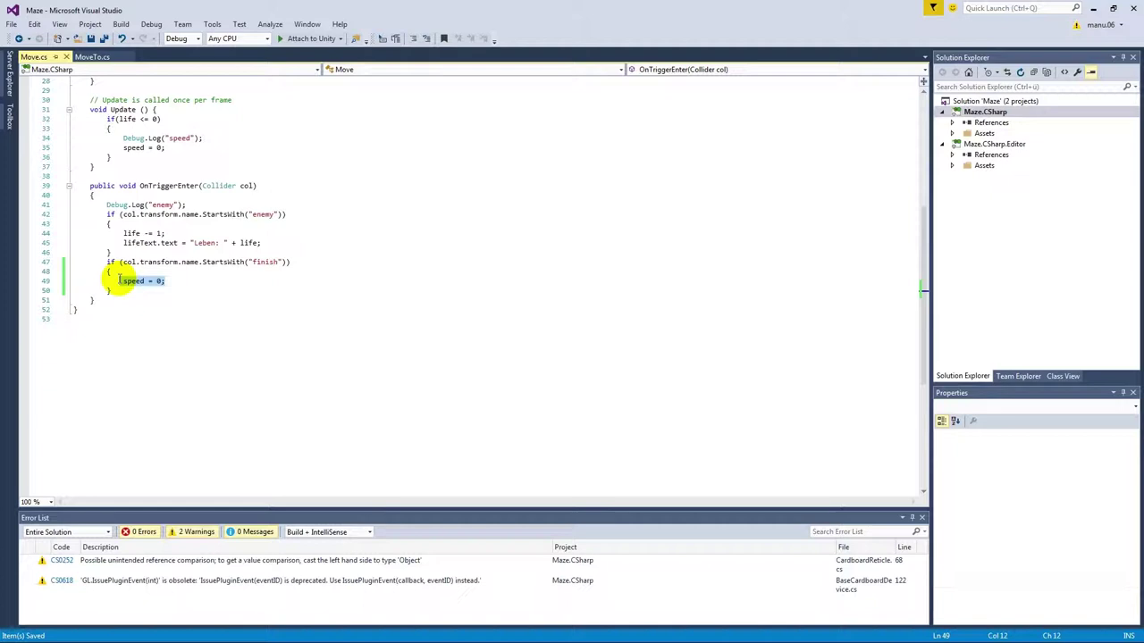
{"action": "left_click", "coordinate": [165, 280]}
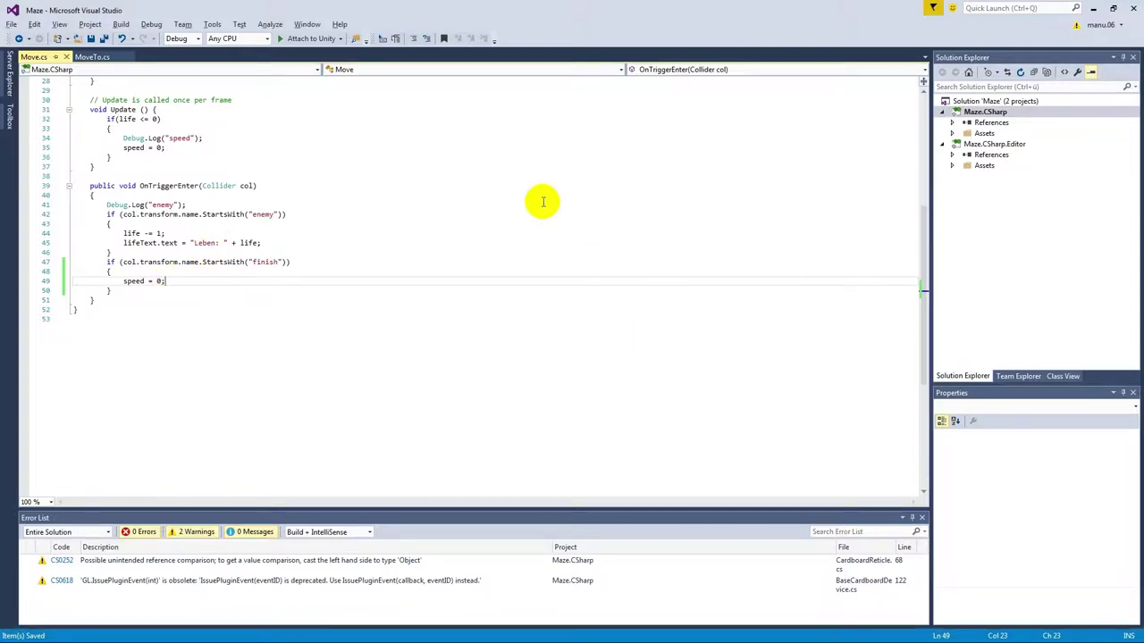
{"action": "key", "text": "alt+Tab"}
{"action": "mouse_move", "coordinate": [541, 200]}
{"action": "right_mouse_down"}
{"action": "mouse_move", "coordinate": [579, 184]}
{"action": "mouse_move", "coordinate": [802, 207]}
{"action": "mouse_move", "coordinate": [672, 208]}
{"action": "right_mouse_up"}
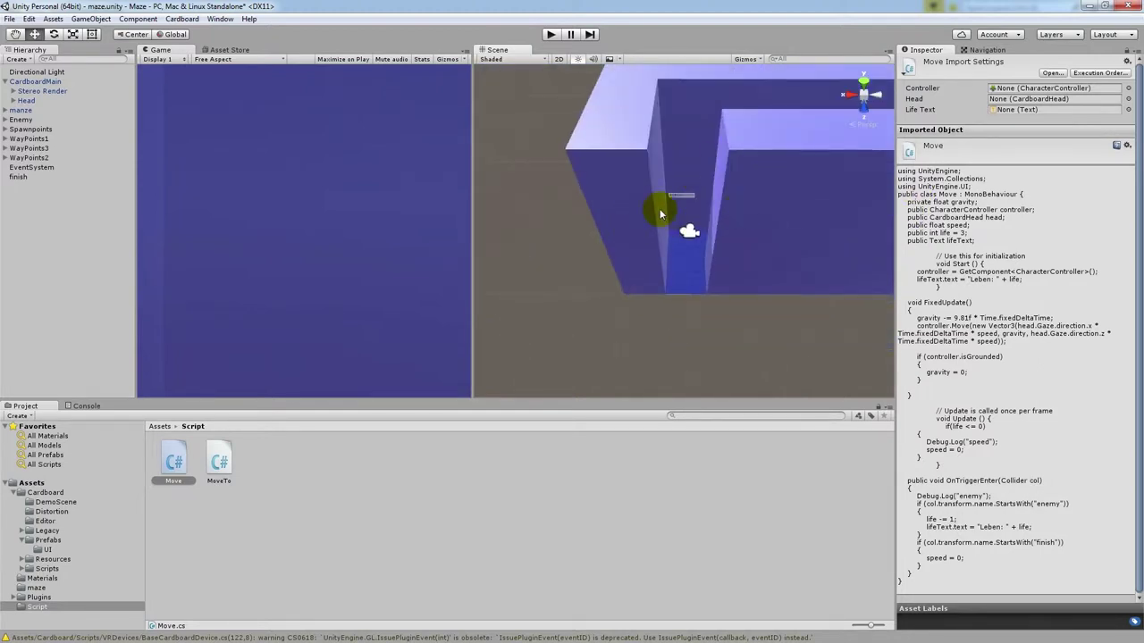
Duplicate the Head's Canvas, move the copy under CardboardMain and rename it Menu
{"action": "left_click", "coordinate": [14, 100]}
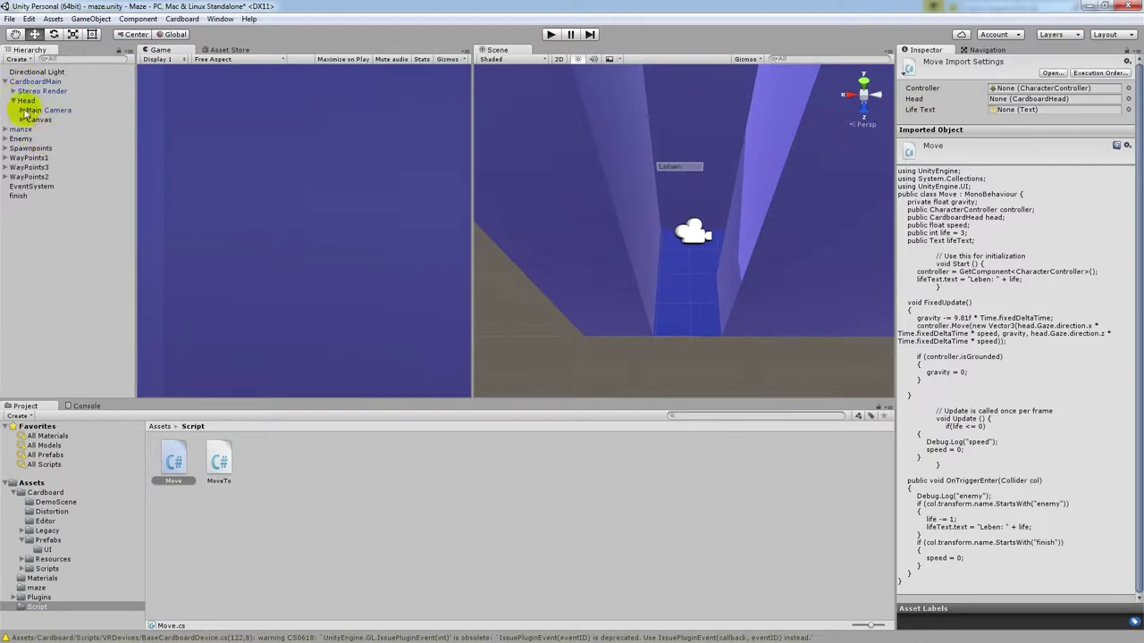
{"action": "left_click", "coordinate": [20, 120]}
{"action": "left_click", "coordinate": [36, 120]}
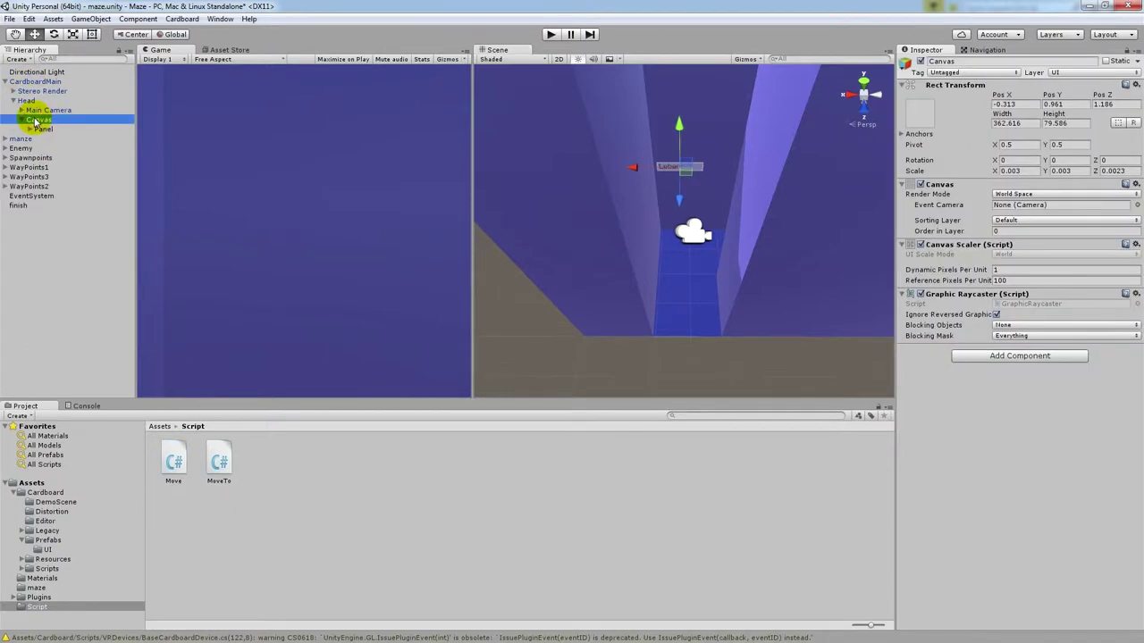
{"action": "right_click", "coordinate": [36, 119]}
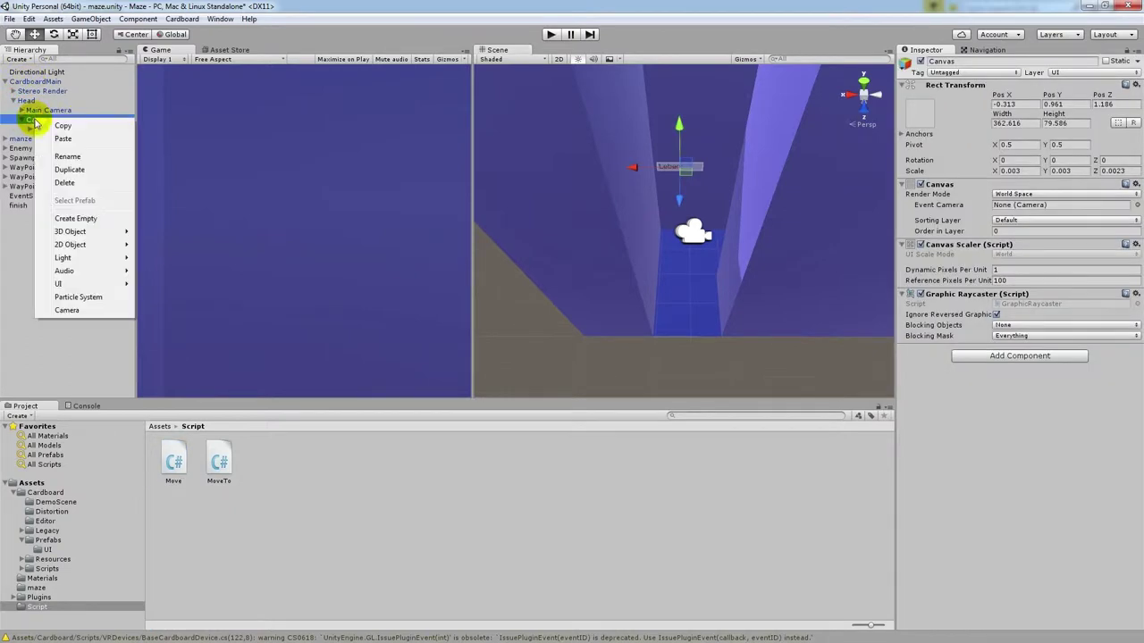
{"action": "left_click", "coordinate": [77, 168]}
{"action": "left_click_drag", "start_coordinate": [42, 143], "coordinate": [22, 90]}
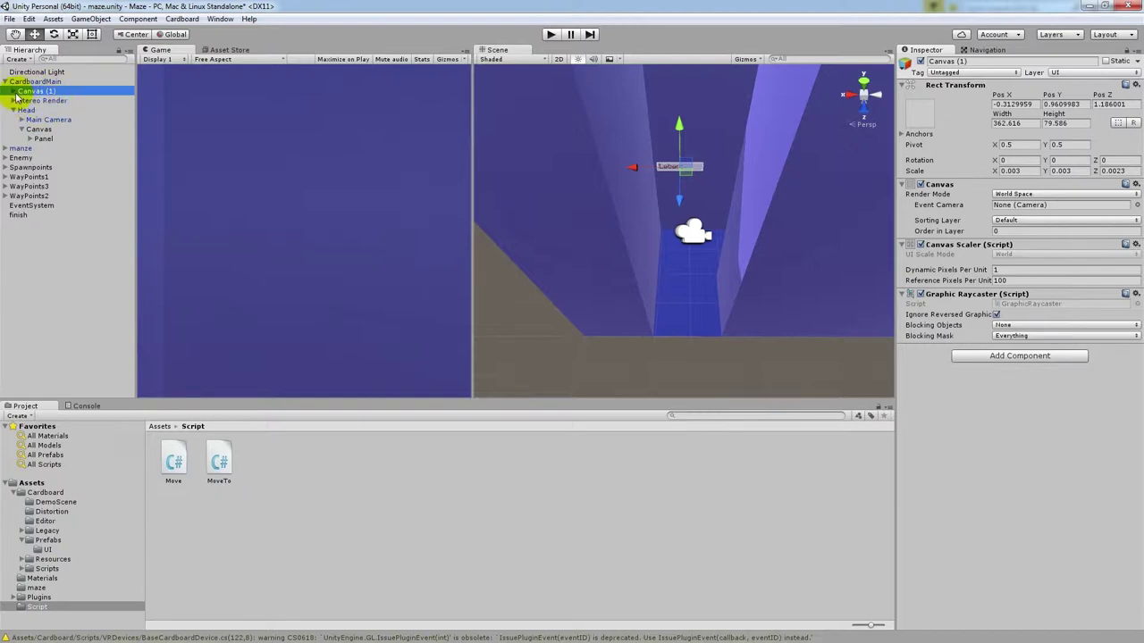
{"action": "left_click", "coordinate": [32, 93]}
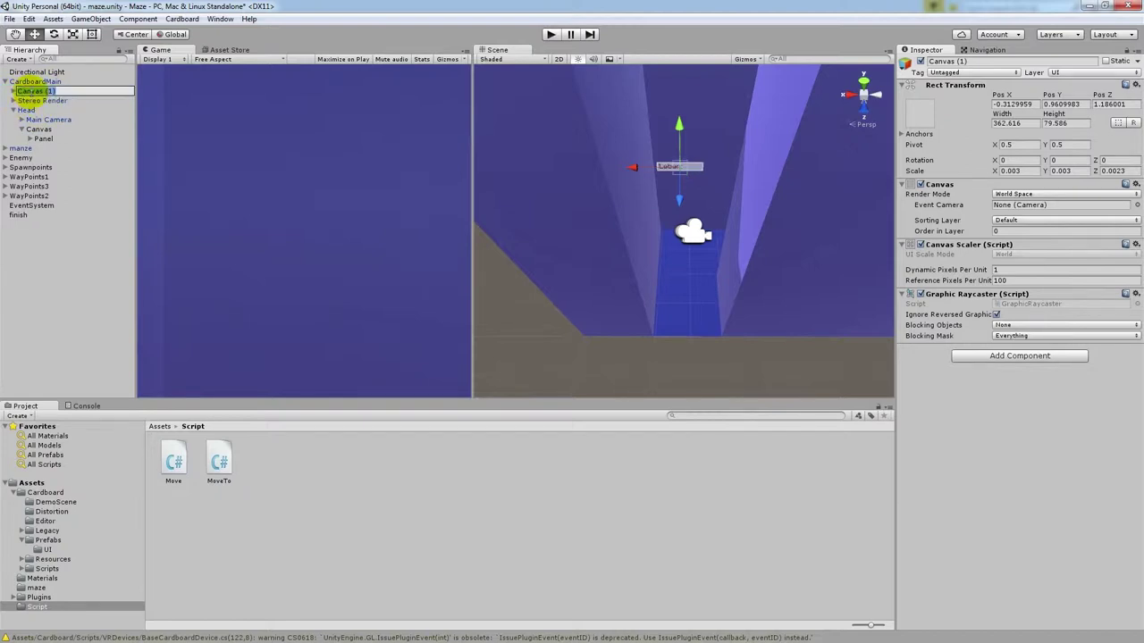
{"action": "type", "text": "Menu"}
{"action": "key", "text": "Return"}
Delete the Text object from the Menu's Panel
{"action": "left_click", "coordinate": [13, 91]}
{"action": "left_click", "coordinate": [21, 101]}
{"action": "left_click", "coordinate": [40, 111]}
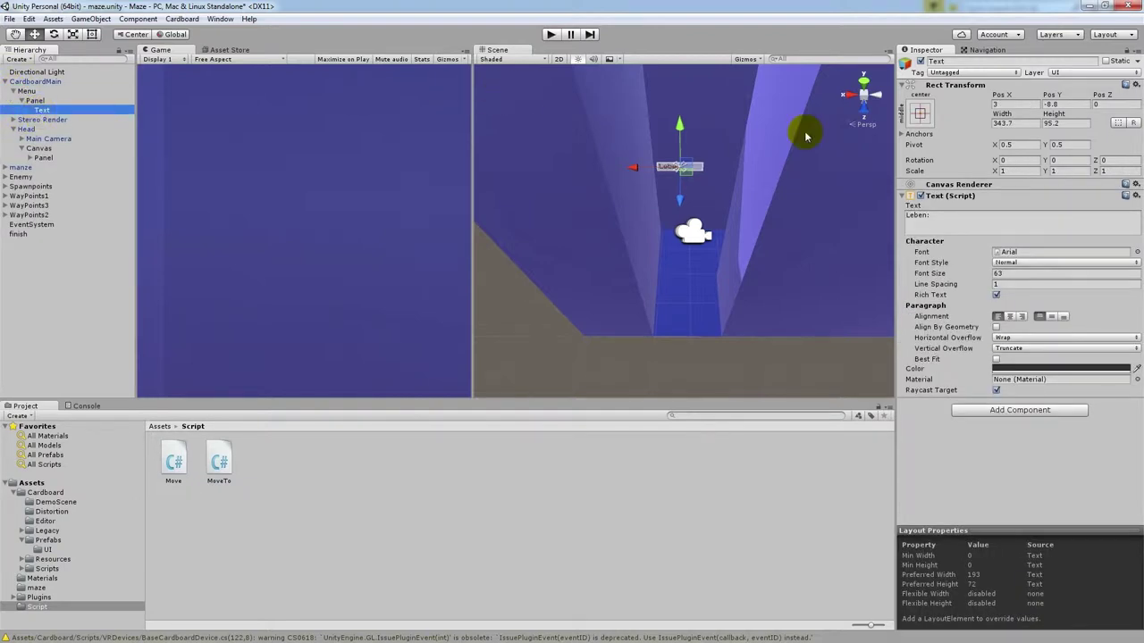
{"action": "key", "text": "Delete"}
Lower the Menu canvas in front of the camera and raise its height to 259.68
{"action": "left_click", "coordinate": [27, 91]}
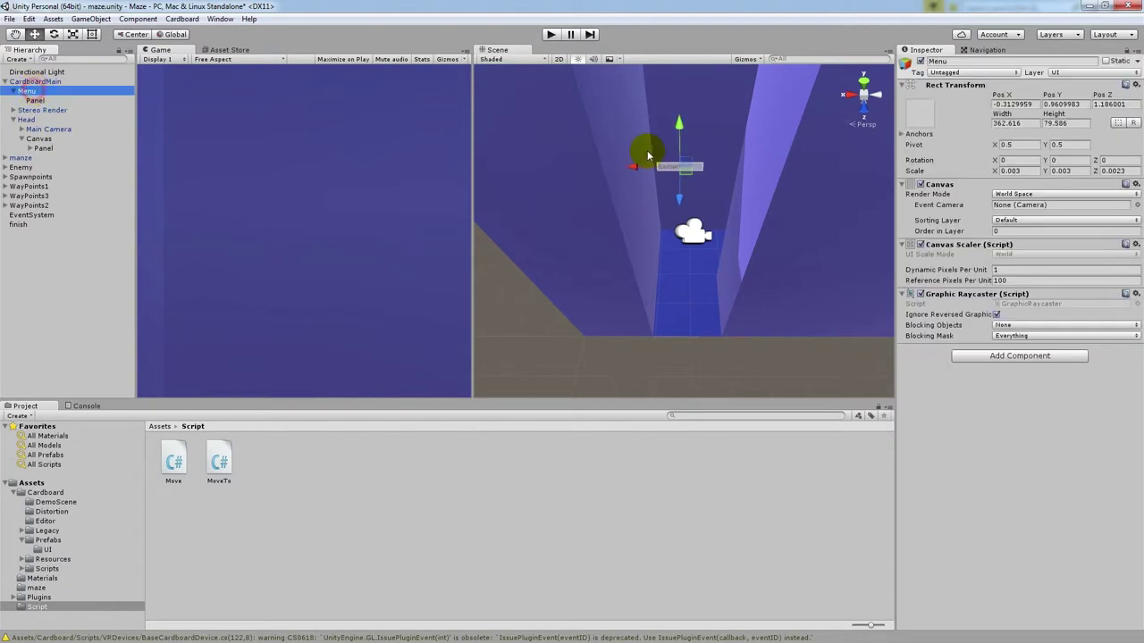
{"action": "scroll", "coordinate": [651, 148], "scroll_direction": "up", "scroll_amount": 3}
{"action": "scroll", "coordinate": [689, 167], "scroll_direction": "up", "scroll_amount": 3}
{"action": "key", "text": "w"}
{"action": "mouse_move", "coordinate": [677, 90]}
{"action": "left_mouse_down"}
{"action": "mouse_move", "coordinate": [637, 179]}
{"action": "mouse_move", "coordinate": [674, 177]}
{"action": "left_mouse_up"}
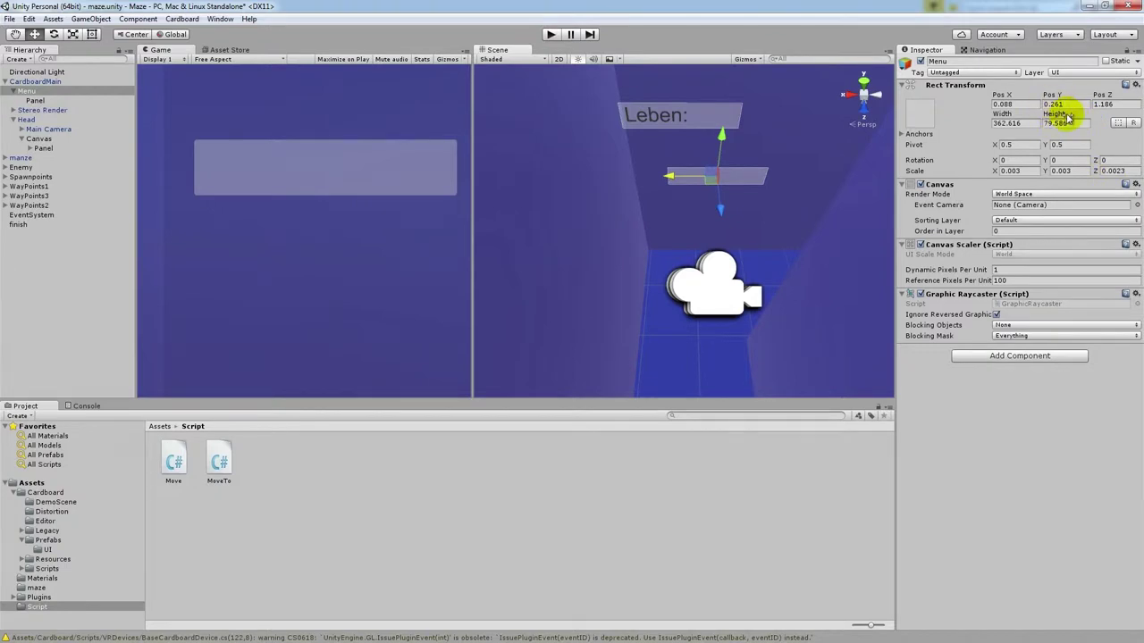
{"action": "mouse_move", "coordinate": [1047, 114]}
{"action": "left_mouse_down"}
{"action": "mouse_move", "coordinate": [54, 123]}
{"action": "mouse_move", "coordinate": [107, 115]}
{"action": "left_mouse_up"}
Set CardboardMain's Move Speed to 0 and test it in Play mode
{"action": "left_click", "coordinate": [550, 34]}
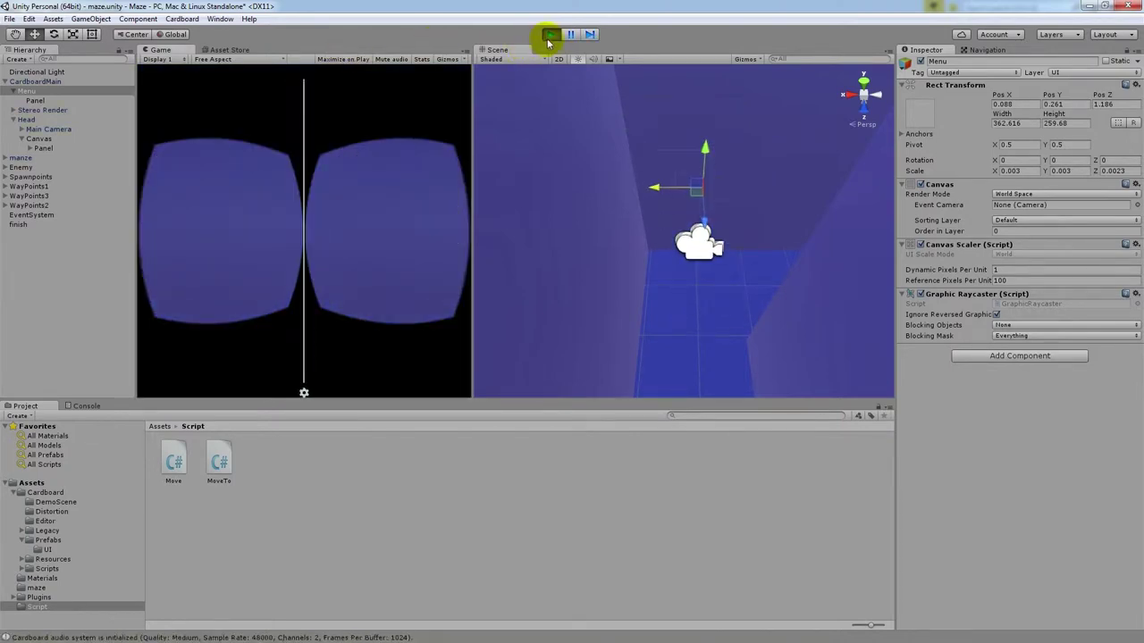
{"action": "left_click", "coordinate": [551, 34]}
{"action": "left_click", "coordinate": [54, 81]}
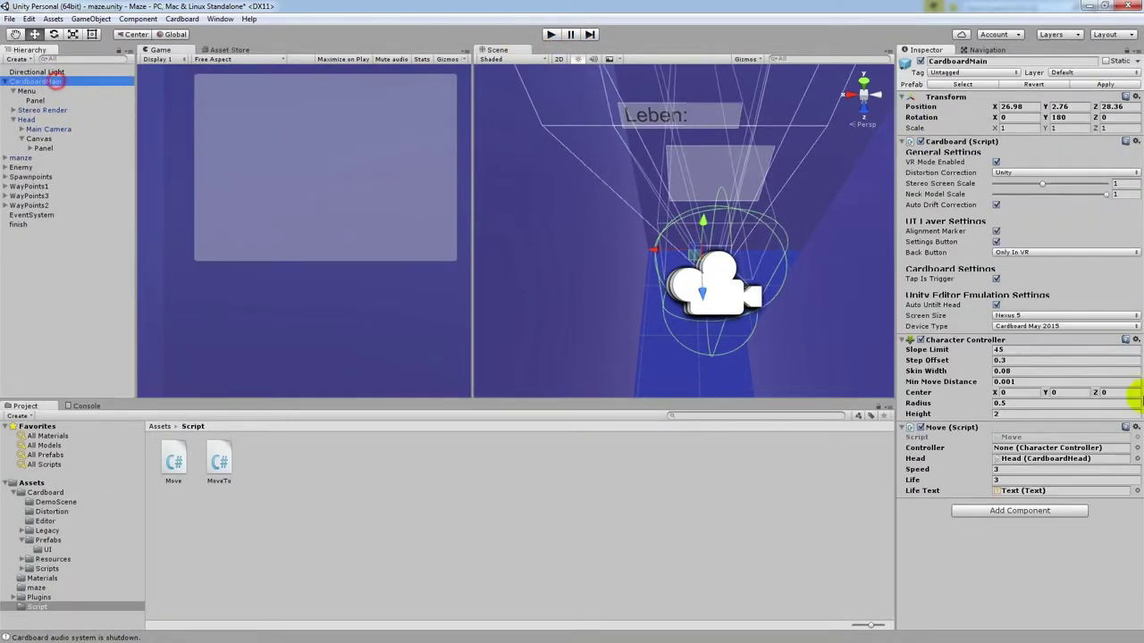
{"action": "left_click", "coordinate": [1004, 469]}
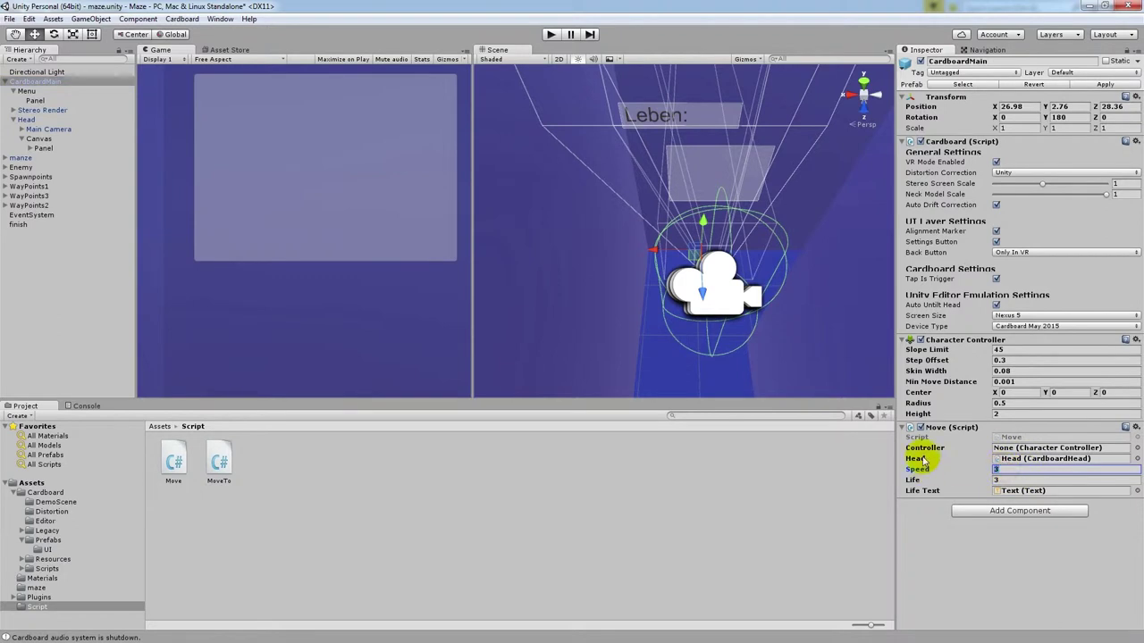
{"action": "type", "text": "0"}
{"action": "left_click", "coordinate": [551, 34]}
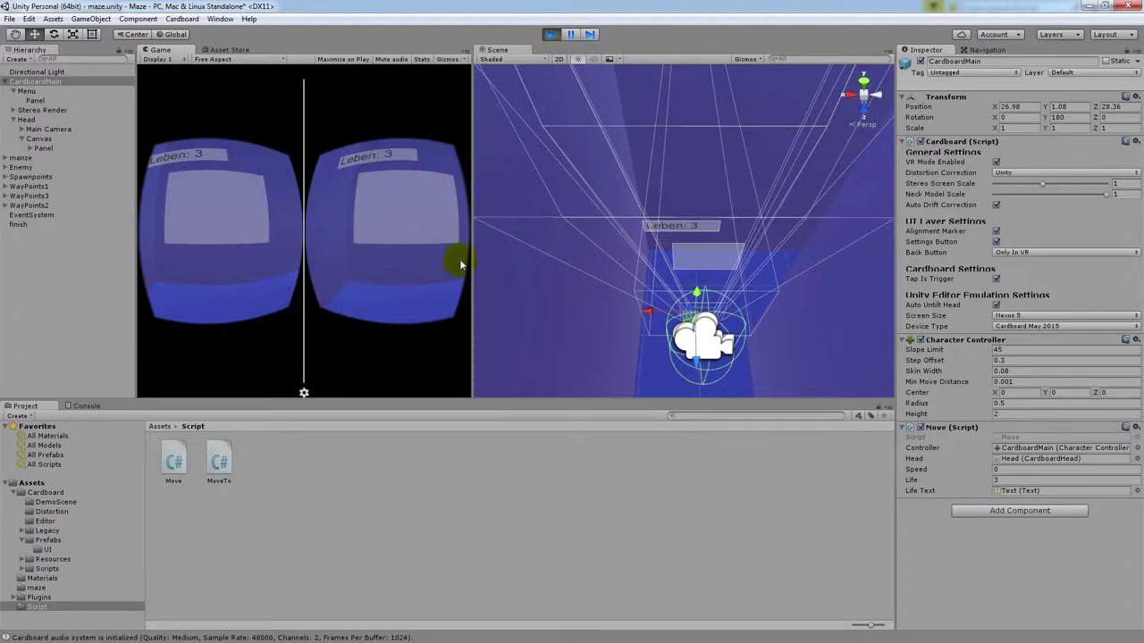
{"action": "left_click", "coordinate": [551, 34]}
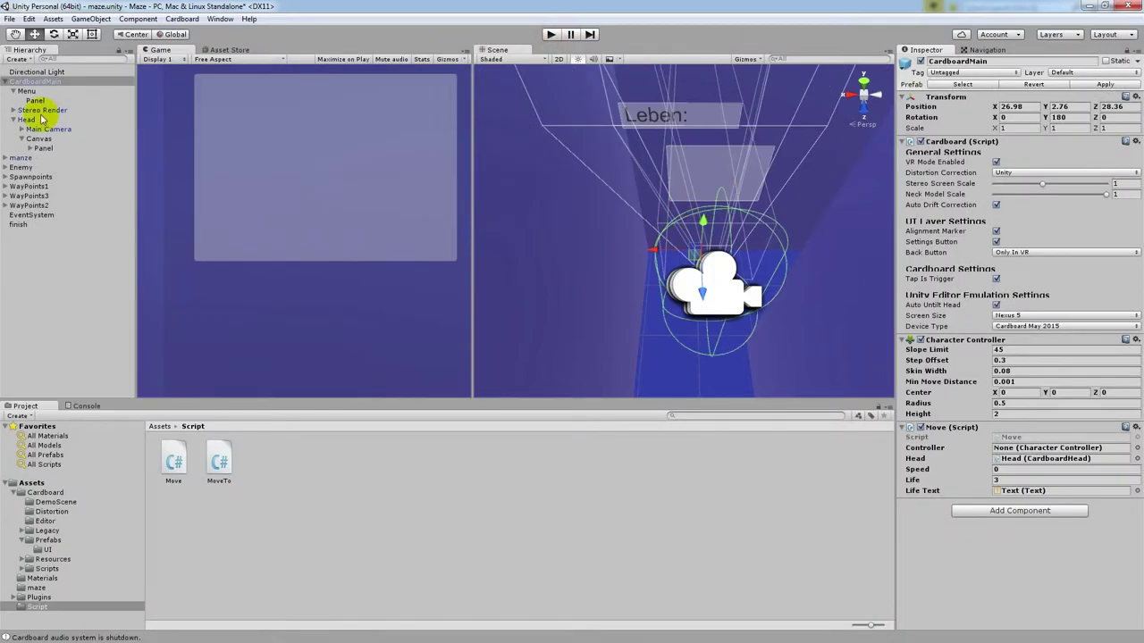
Lower the Menu canvas to Pos Y 0.041 and check it in Play mode
{"action": "left_click", "coordinate": [28, 90]}
{"action": "left_click_drag", "start_coordinate": [721, 136], "coordinate": [719, 154]}
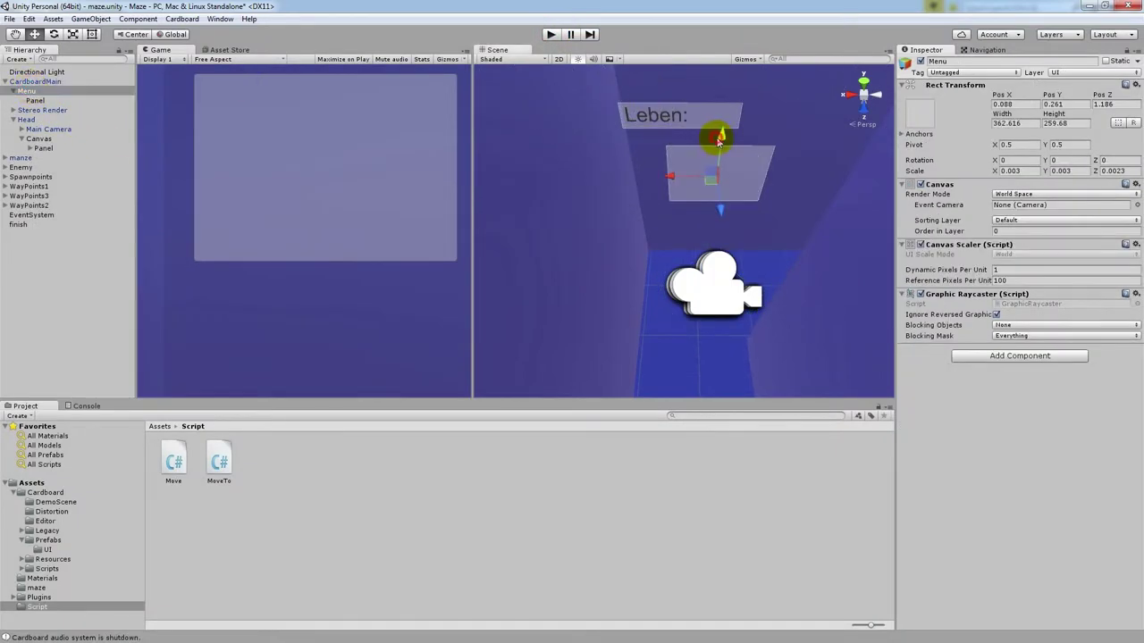
{"action": "left_click", "coordinate": [551, 33]}
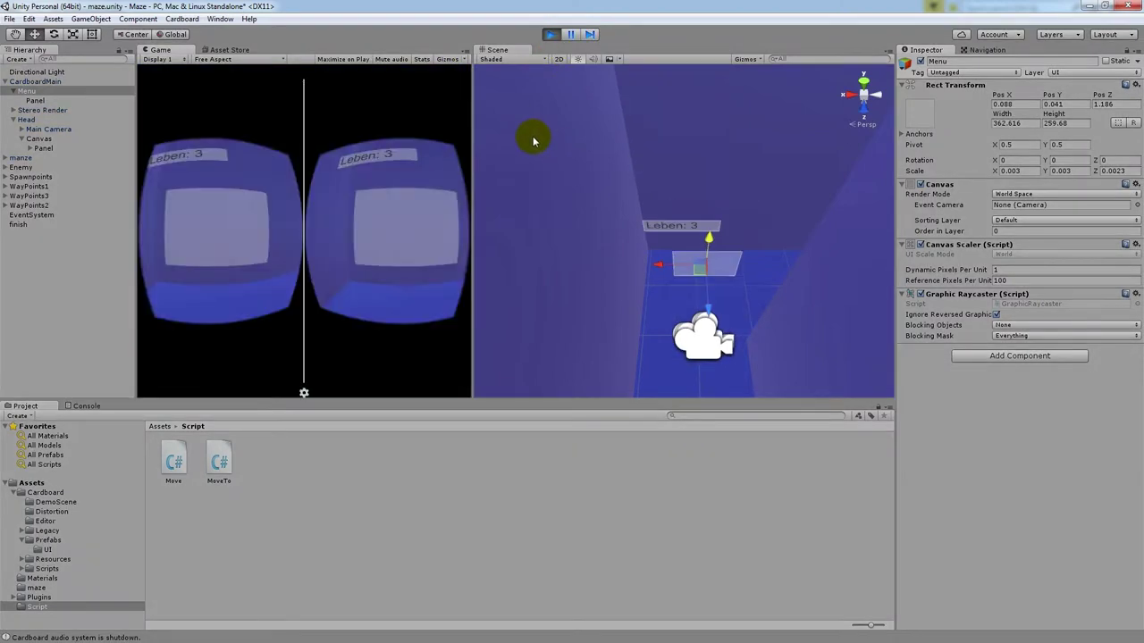
{"action": "left_click", "coordinate": [552, 34]}
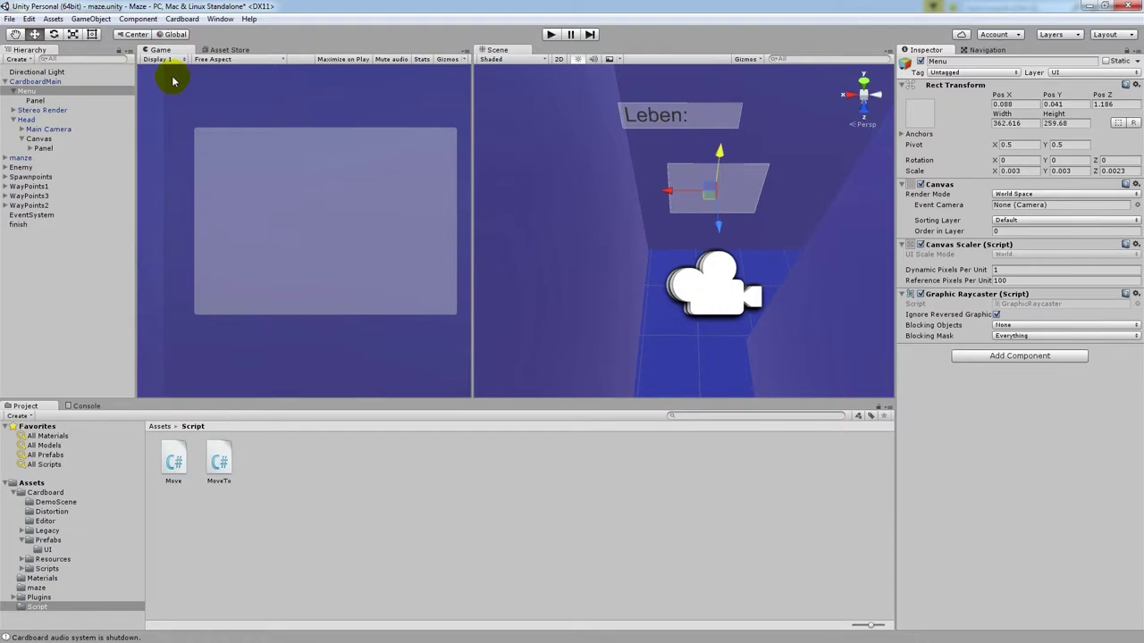
{"action": "left_click", "coordinate": [35, 100]}
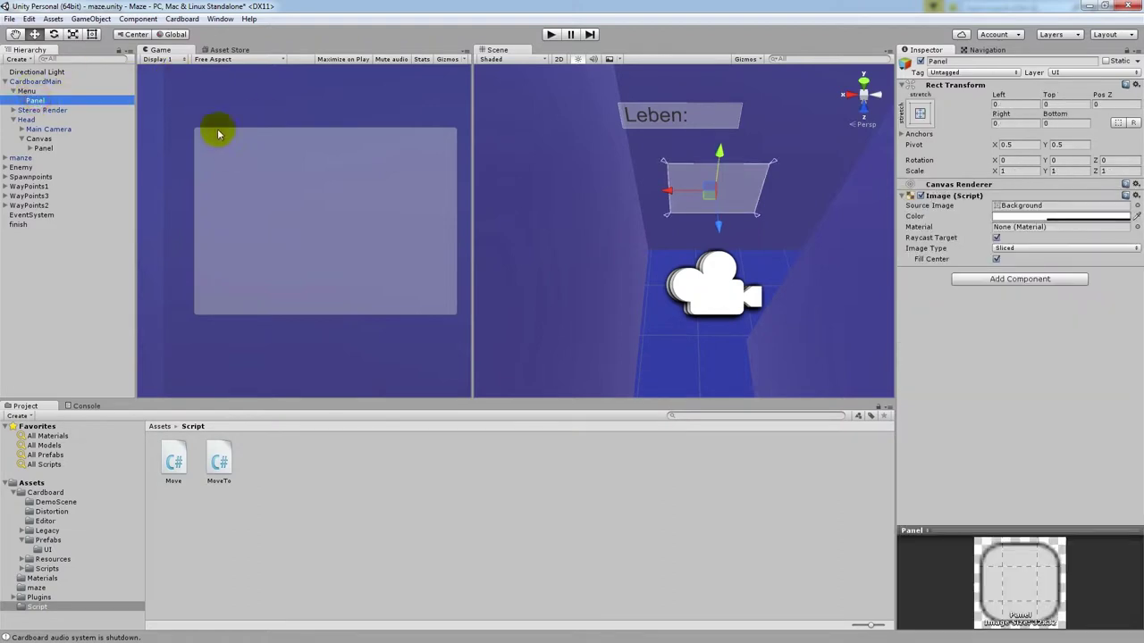
Add two UI Buttons to the menu panel and move the second to Pos Y -48
{"action": "right_click", "coordinate": [38, 102]}
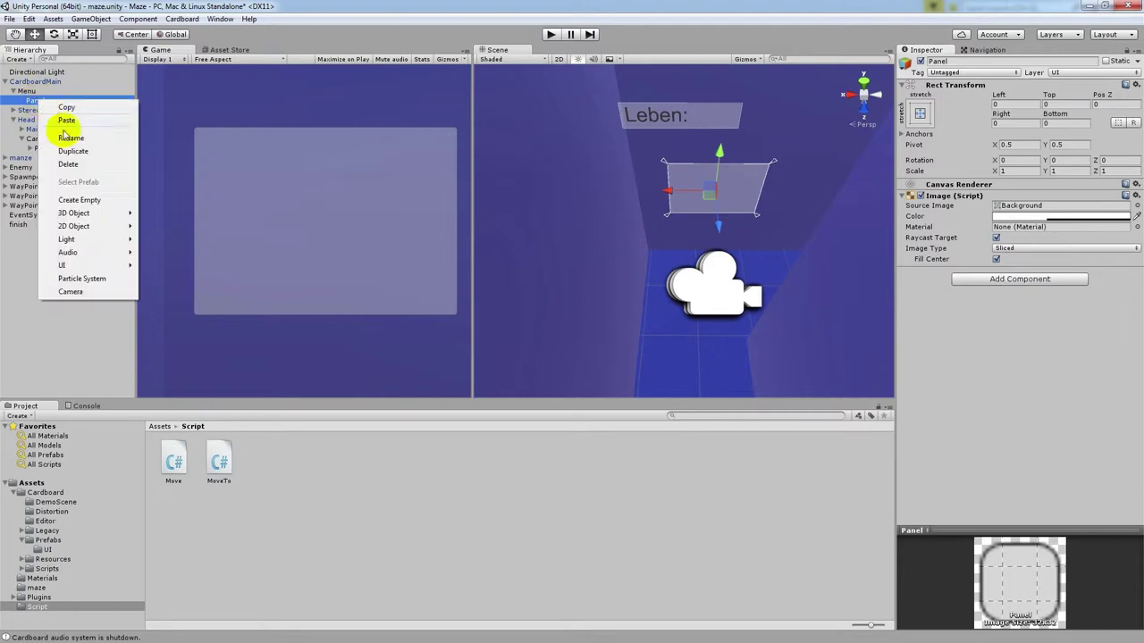
{"action": "mouse_move", "coordinate": [102, 267]}
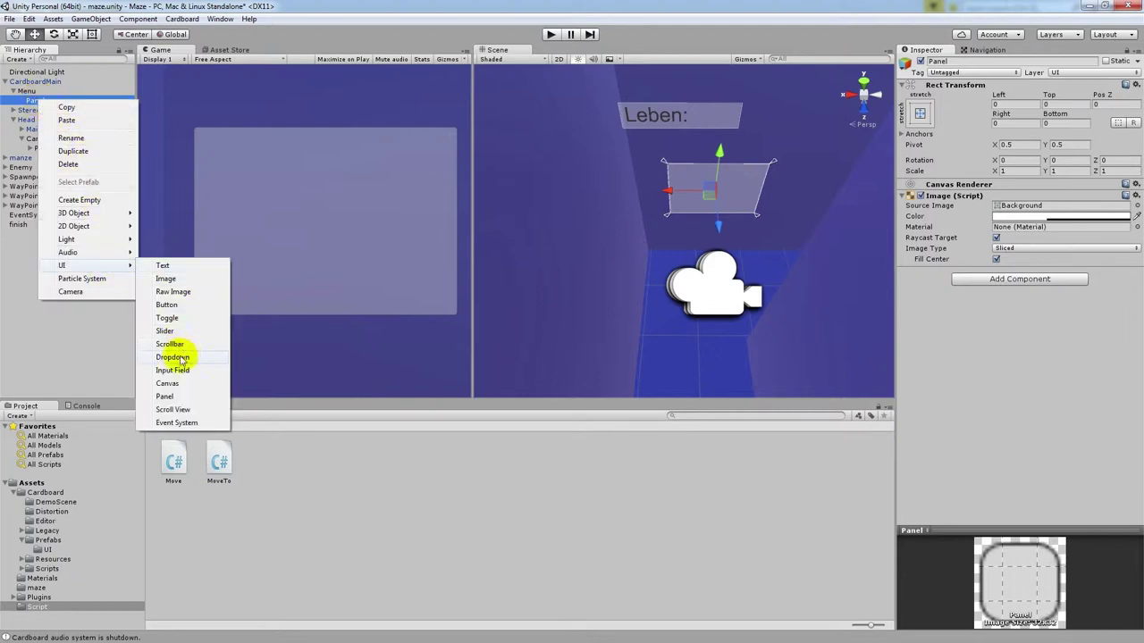
{"action": "left_click", "coordinate": [168, 305]}
{"action": "right_click", "coordinate": [44, 110]}
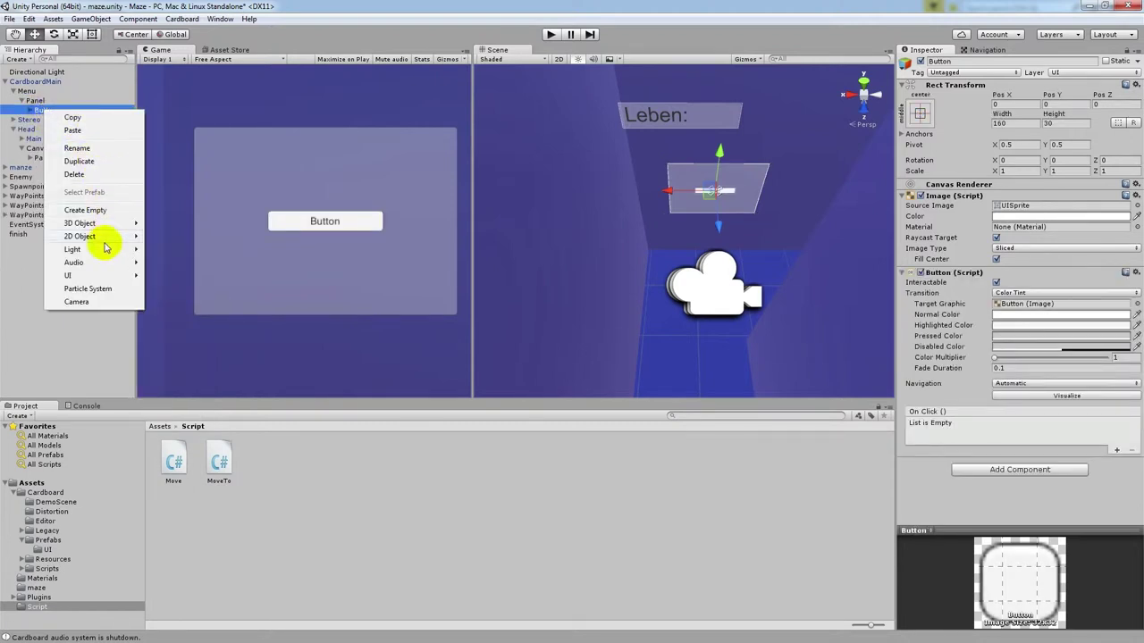
{"action": "mouse_move", "coordinate": [85, 259]}
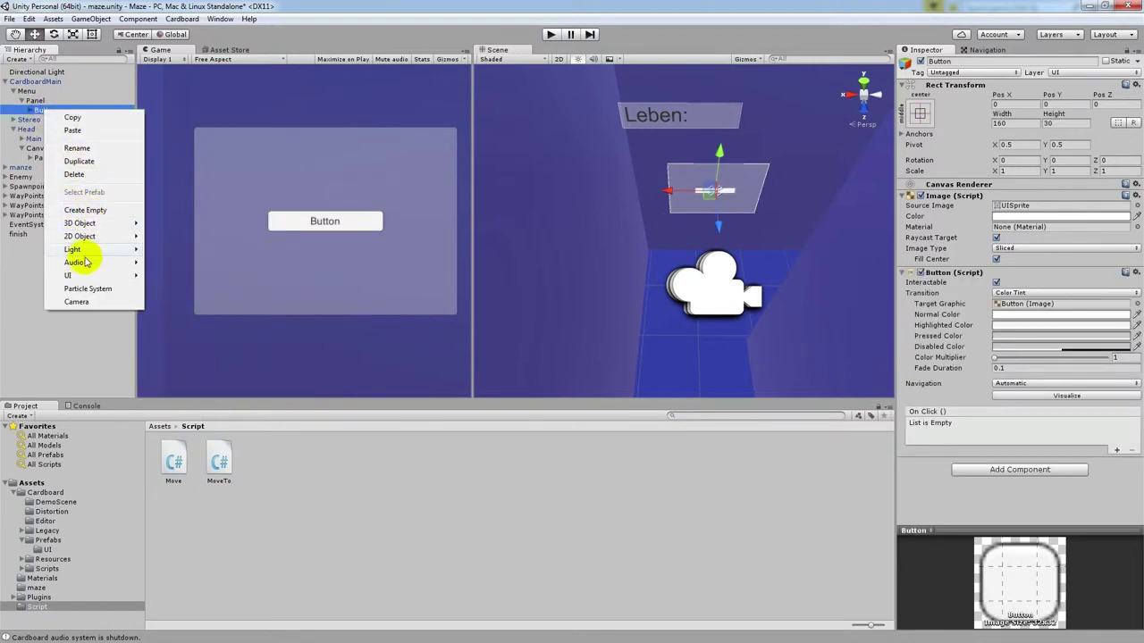
{"action": "left_click", "coordinate": [177, 317]}
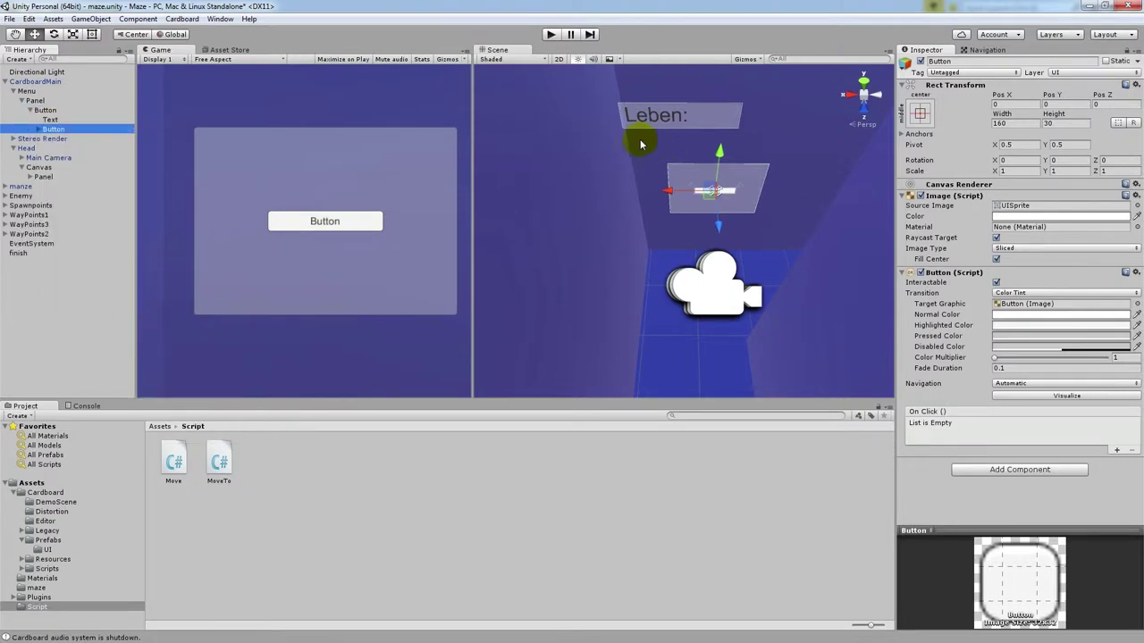
{"action": "left_click_drag", "start_coordinate": [720, 154], "coordinate": [719, 162]}
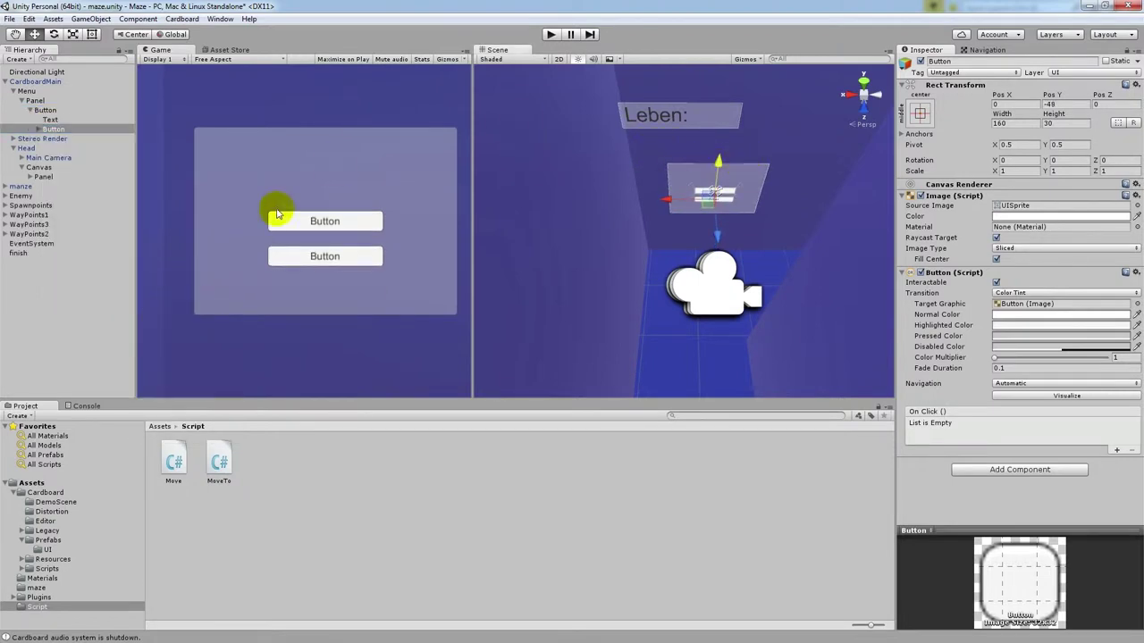
{"action": "left_click", "coordinate": [27, 92]}
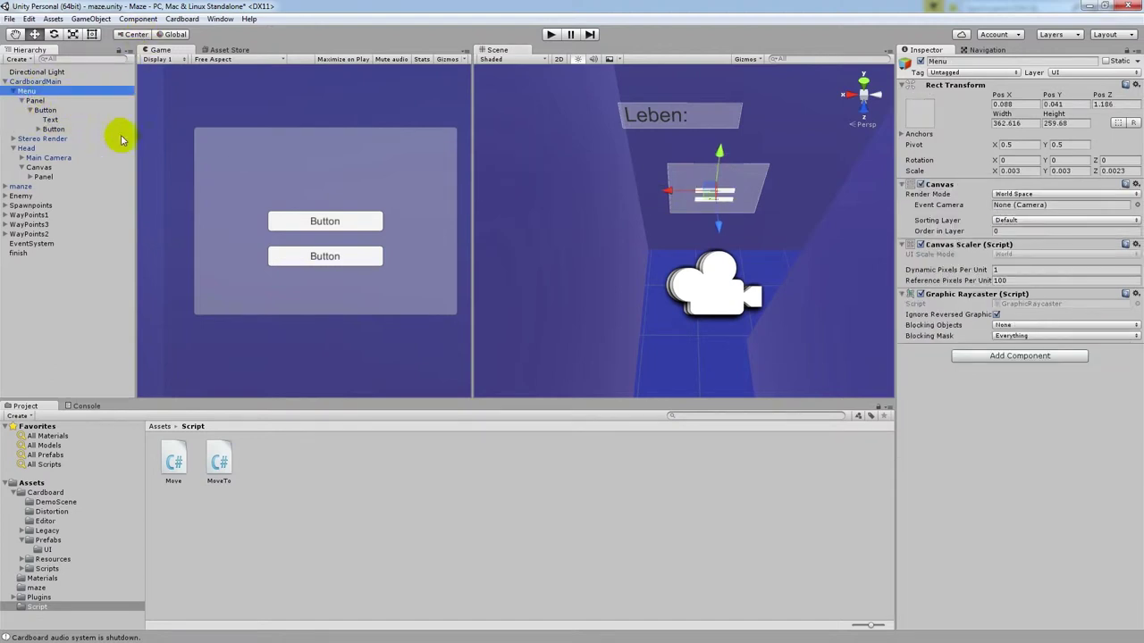
Resize the Menu canvas to width 200 and height 150
{"action": "left_click", "coordinate": [34, 101]}
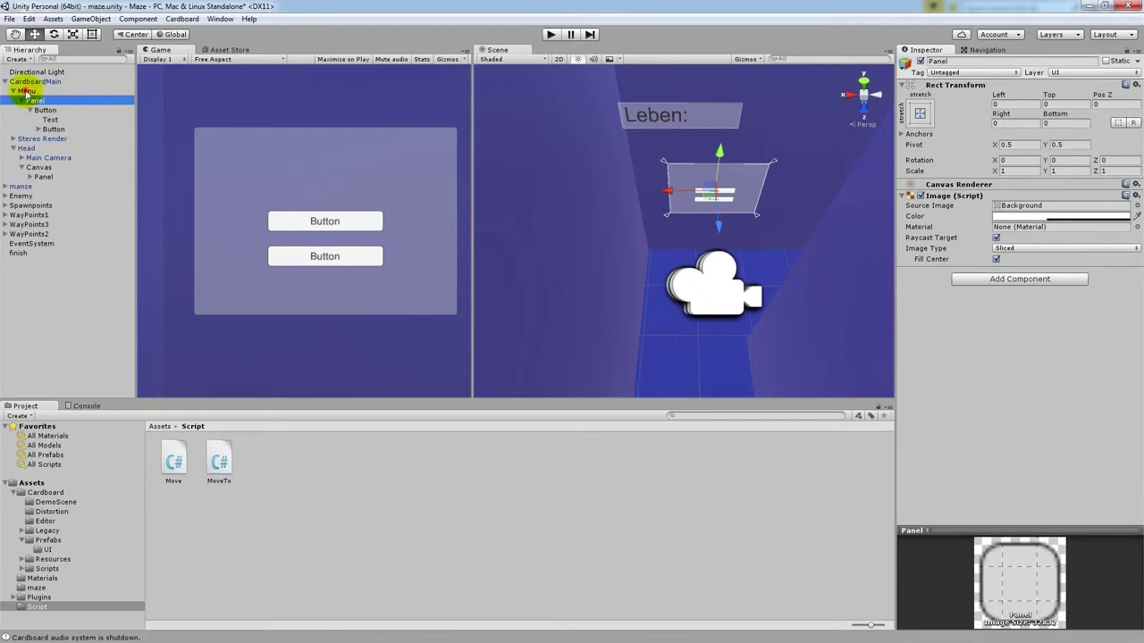
{"action": "left_click", "coordinate": [25, 92]}
{"action": "left_click_drag", "start_coordinate": [1055, 114], "coordinate": [747, 166]}
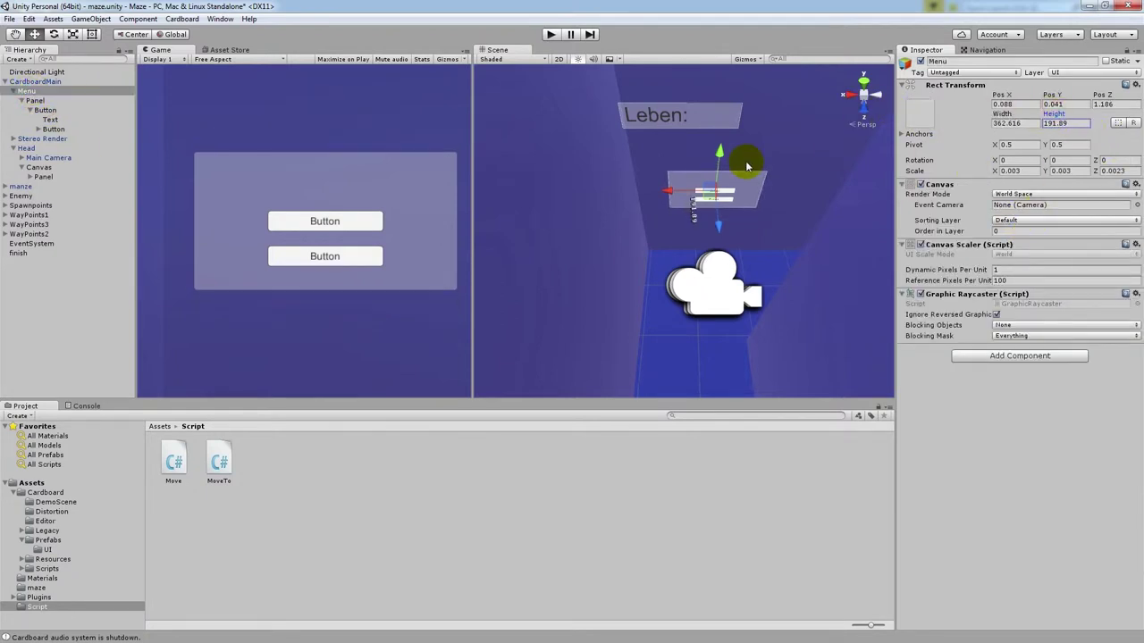
{"action": "left_click_drag", "start_coordinate": [747, 166], "coordinate": [192, 204]}
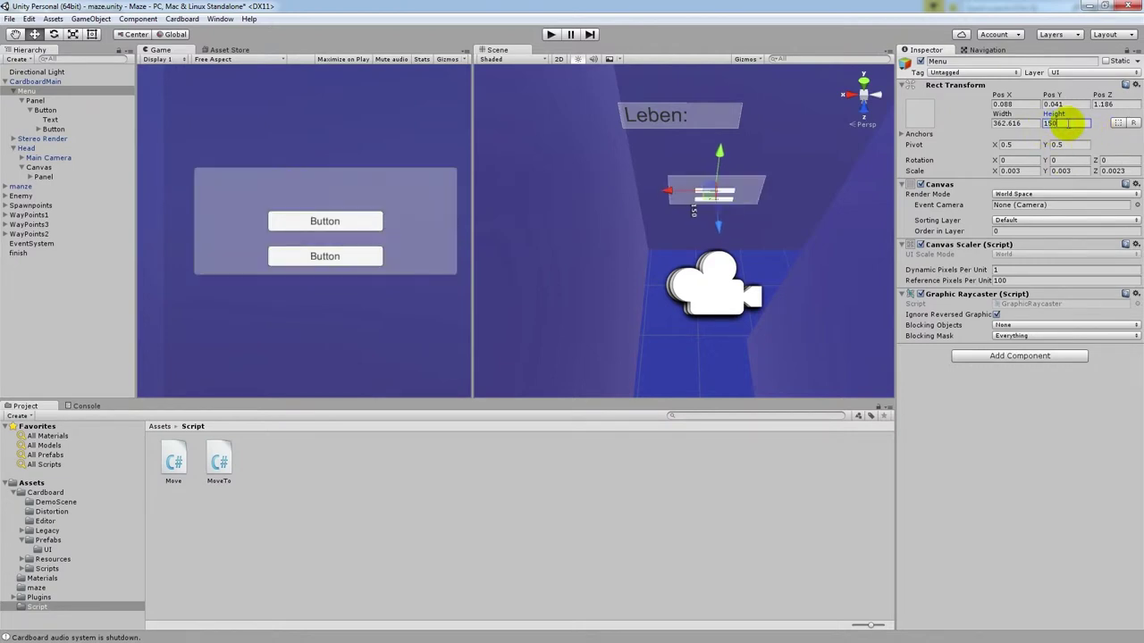
{"action": "left_click_drag", "start_coordinate": [1001, 116], "coordinate": [1005, 122]}
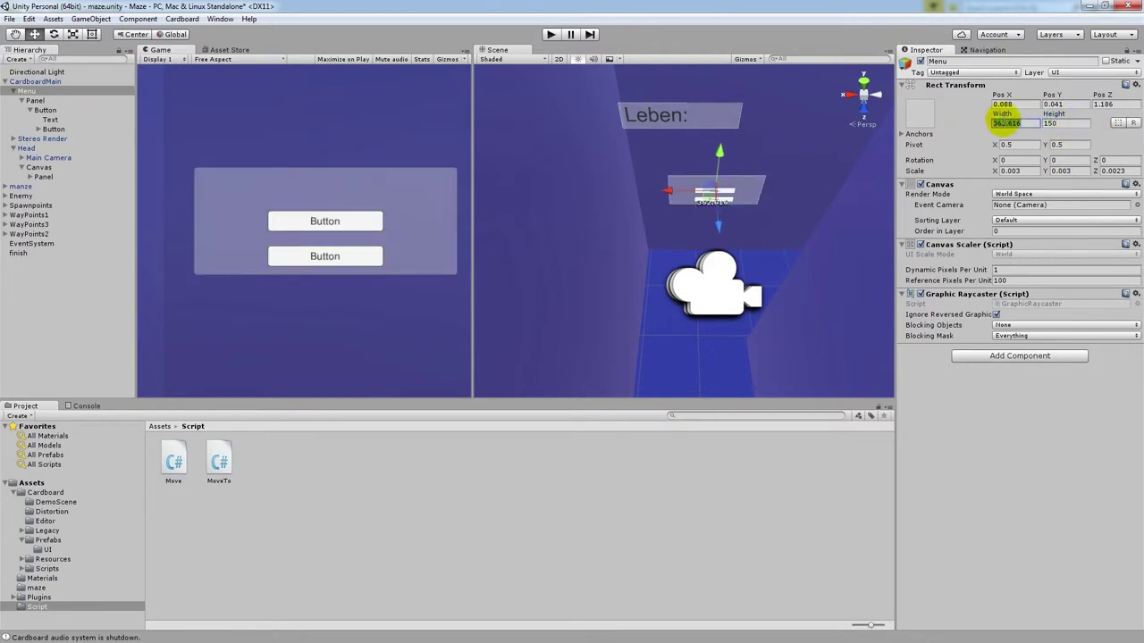
{"action": "type", "text": "200"}
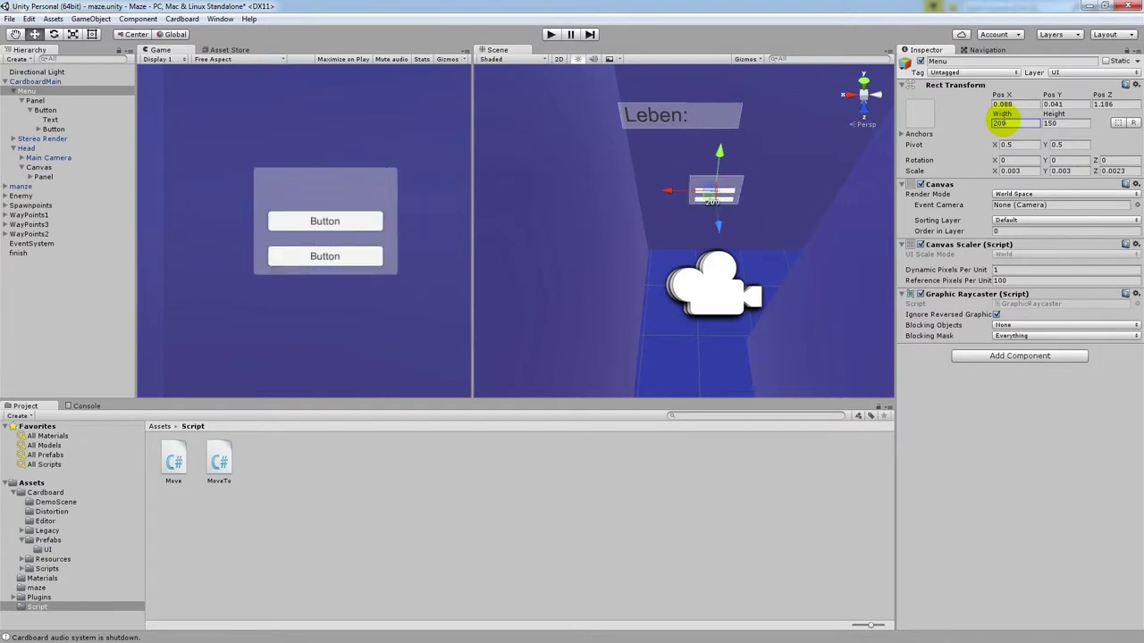
Make the second button a child of Panel and place the buttons at Pos Y 6 and -44
{"action": "left_click", "coordinate": [42, 111]}
{"action": "left_click_drag", "start_coordinate": [51, 130], "coordinate": [45, 107]}
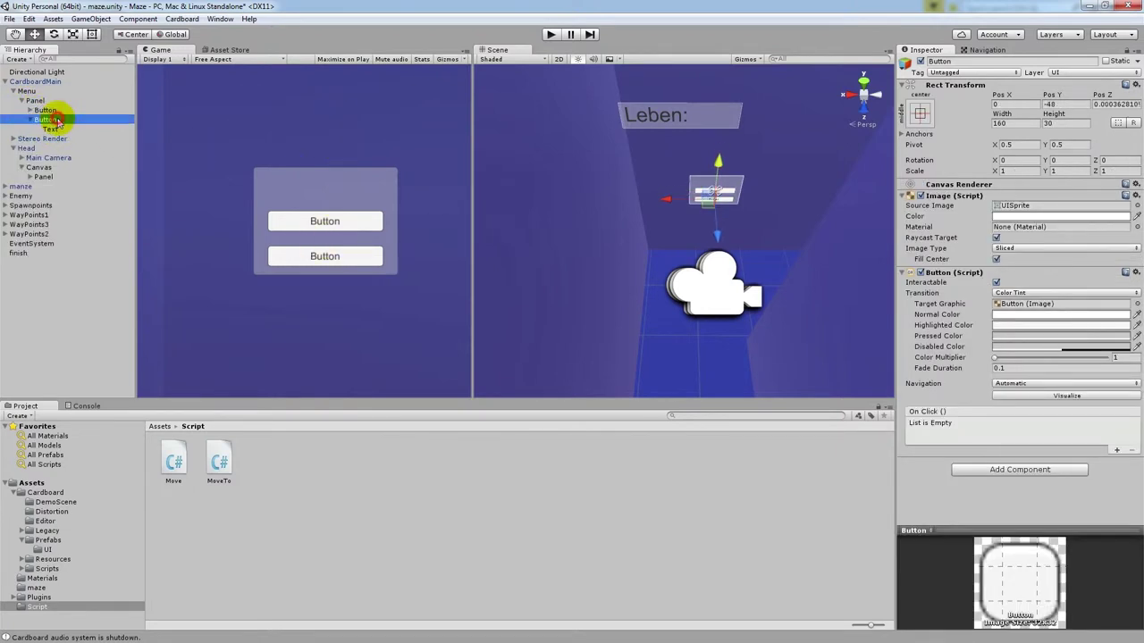
{"action": "left_click_drag", "start_coordinate": [58, 122], "coordinate": [38, 110]}
{"action": "left_click_drag", "start_coordinate": [719, 163], "coordinate": [716, 170]}
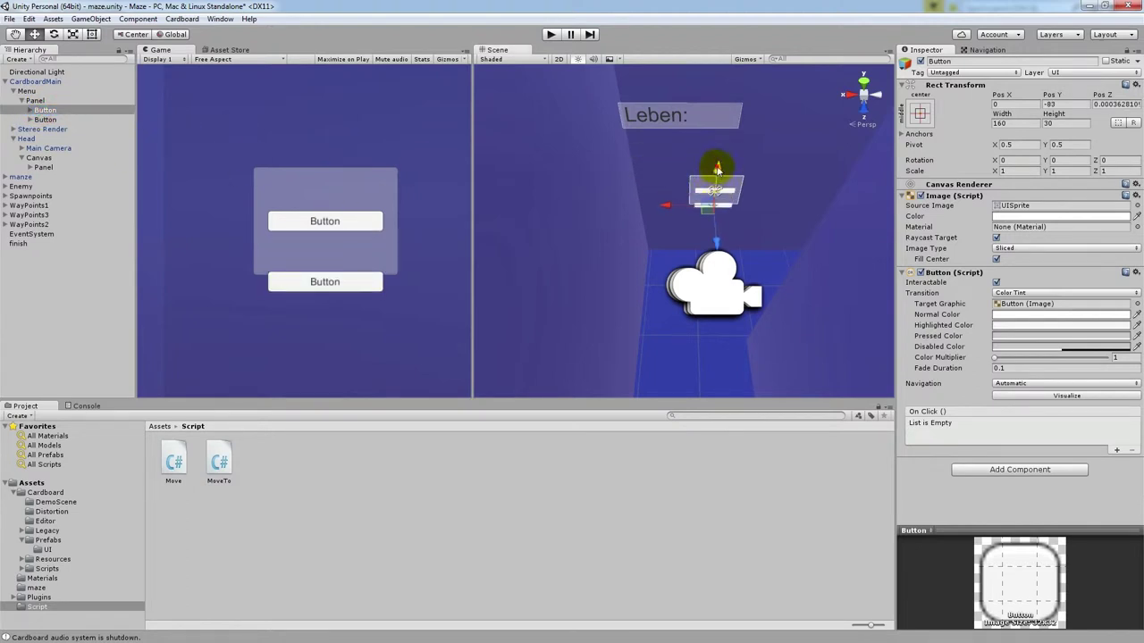
{"action": "left_click_drag", "start_coordinate": [717, 170], "coordinate": [720, 152]}
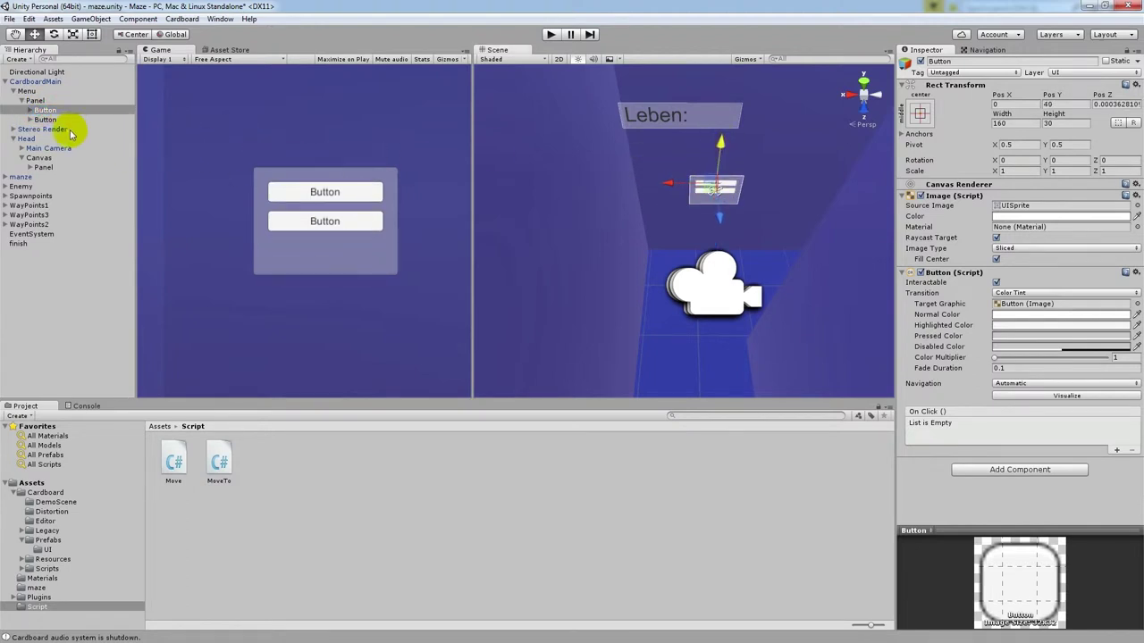
{"action": "left_click", "coordinate": [44, 119]}
{"action": "left_click_drag", "start_coordinate": [718, 158], "coordinate": [725, 165]}
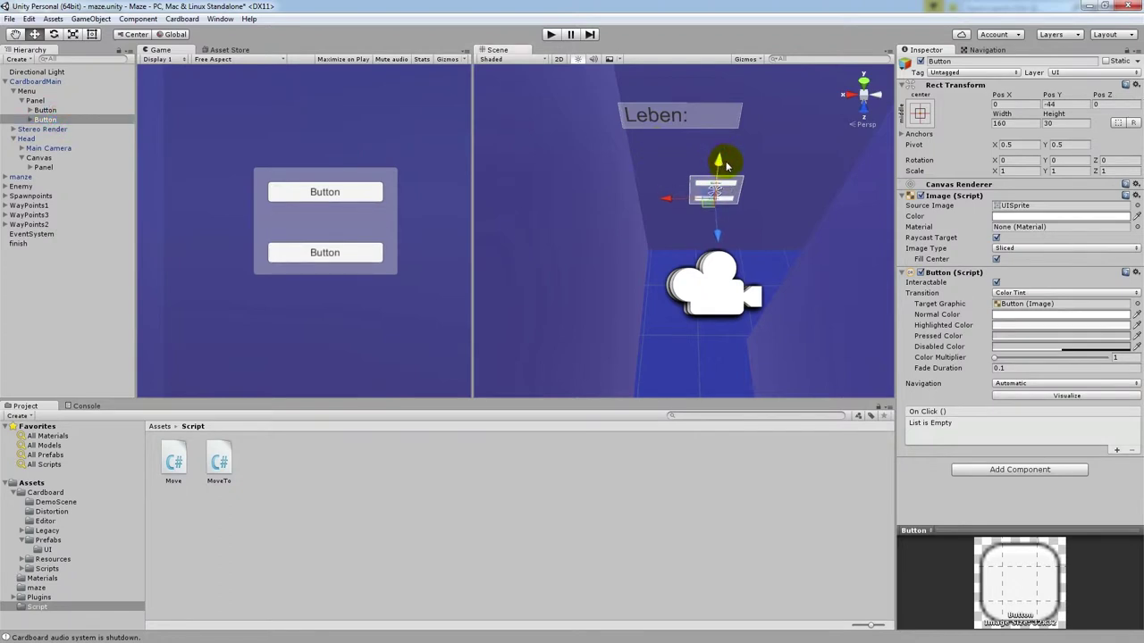
{"action": "left_click", "coordinate": [71, 109]}
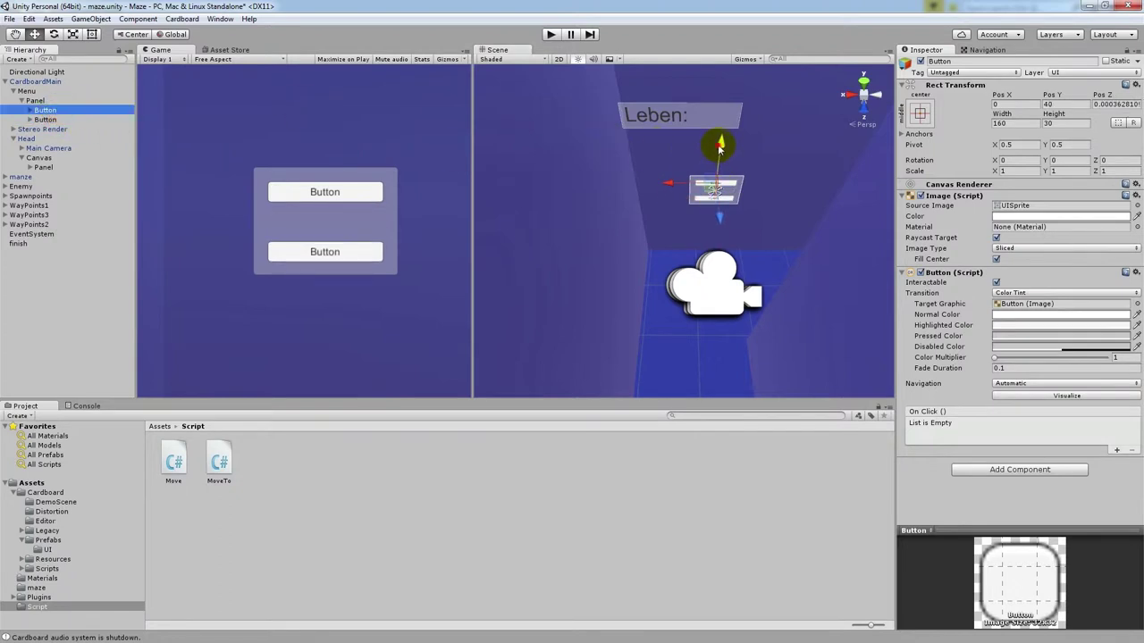
{"action": "left_click_drag", "start_coordinate": [719, 149], "coordinate": [723, 155]}
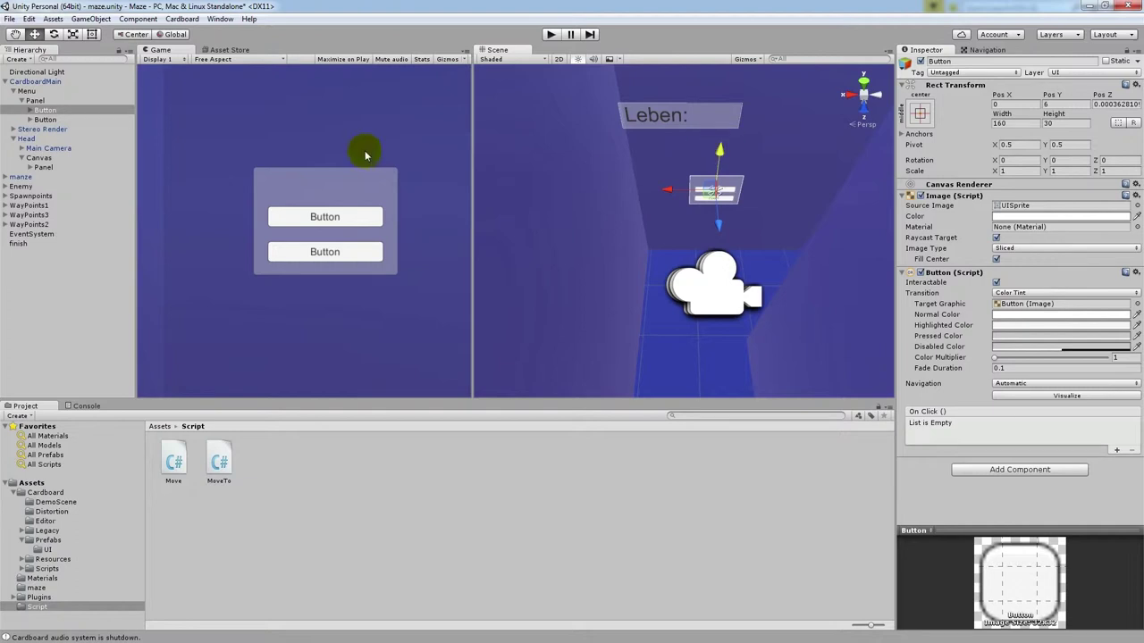
{"action": "left_click", "coordinate": [41, 109]}
{"action": "left_click", "coordinate": [45, 109]}
{"action": "type", "text": "Restart"}
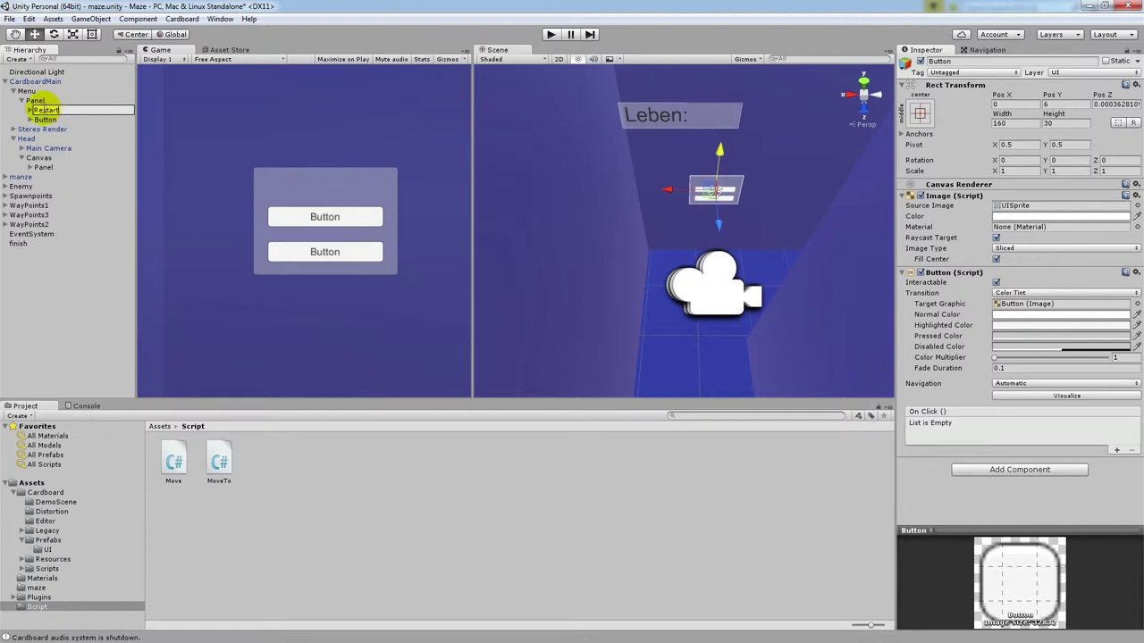
Name the upper button Restart and the lower one Quit, then test in Play mode
{"action": "double_click", "coordinate": [47, 119]}
{"action": "left_click", "coordinate": [50, 120]}
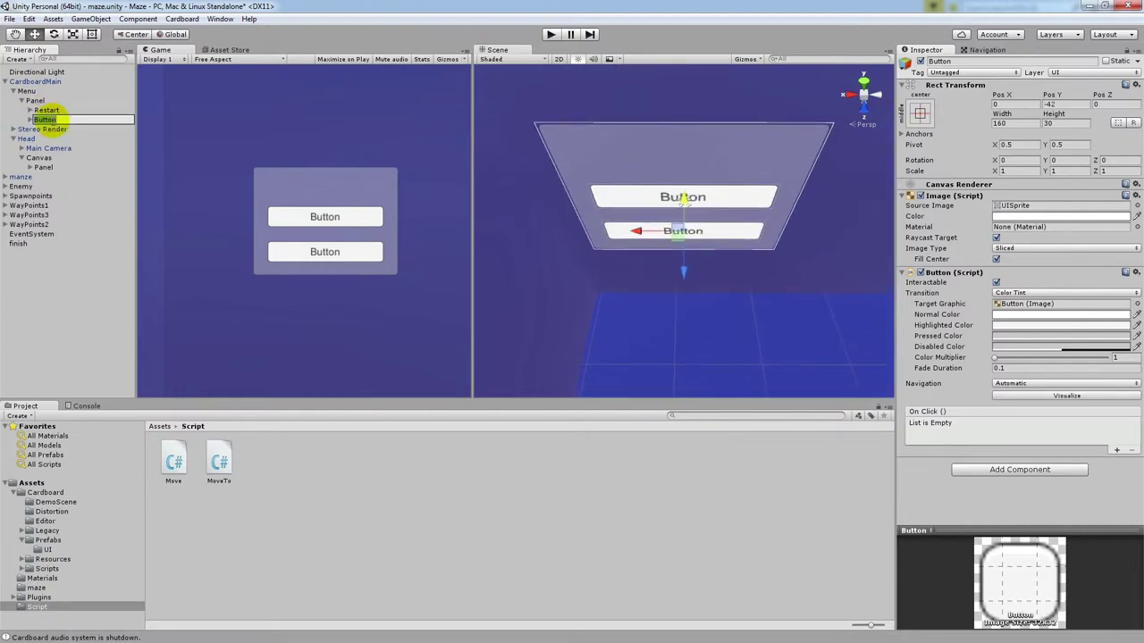
{"action": "type", "text": "Quit"}
{"action": "left_click", "coordinate": [79, 148]}
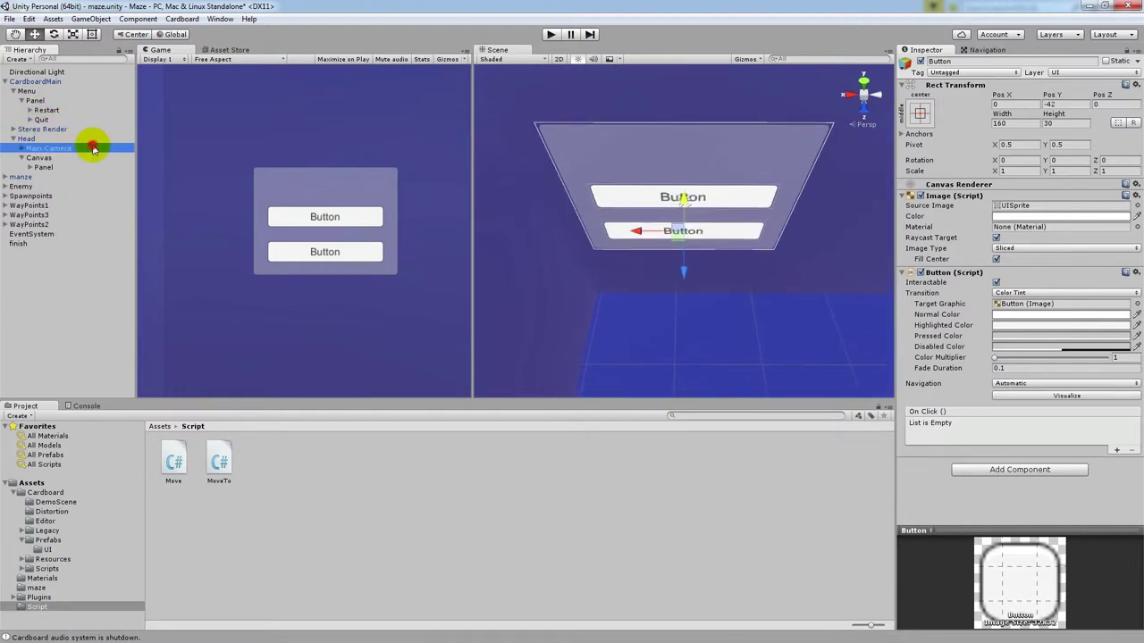
{"action": "left_click", "coordinate": [42, 120]}
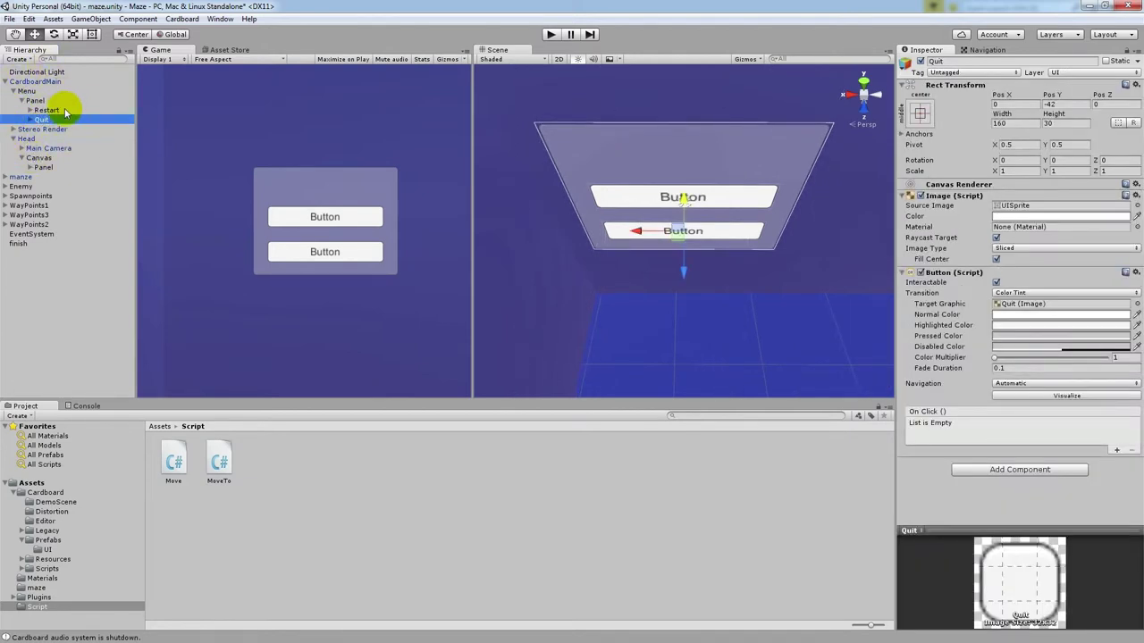
{"action": "left_click", "coordinate": [551, 36]}
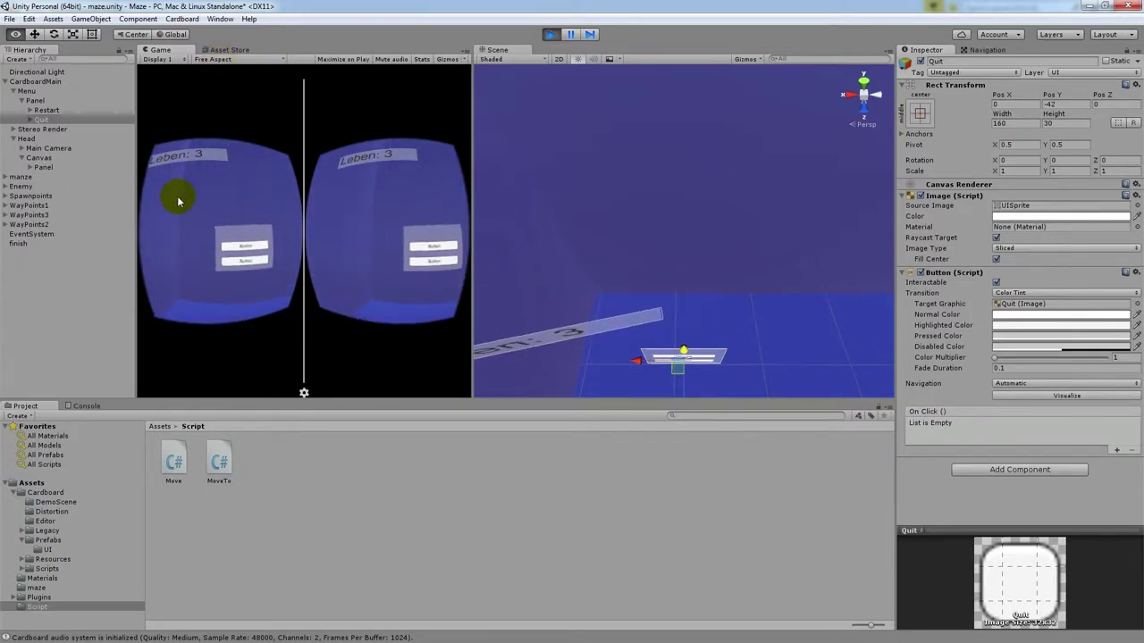
{"action": "left_click", "coordinate": [549, 34]}
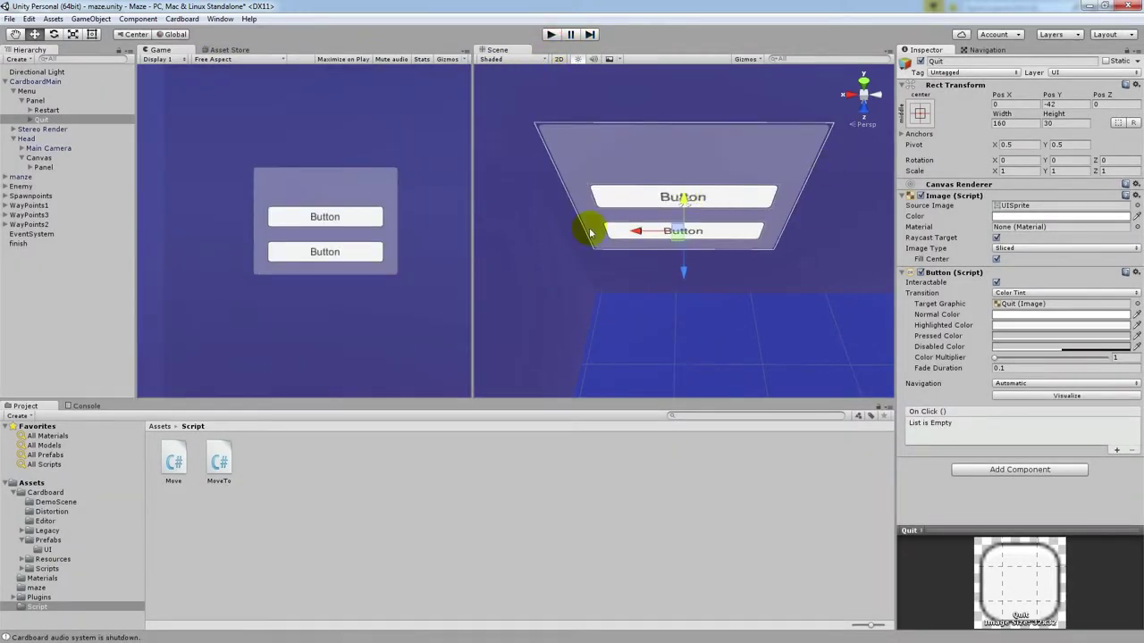
Change the buttons' child Text labels to read Restart and Quit
{"action": "left_click", "coordinate": [31, 110]}
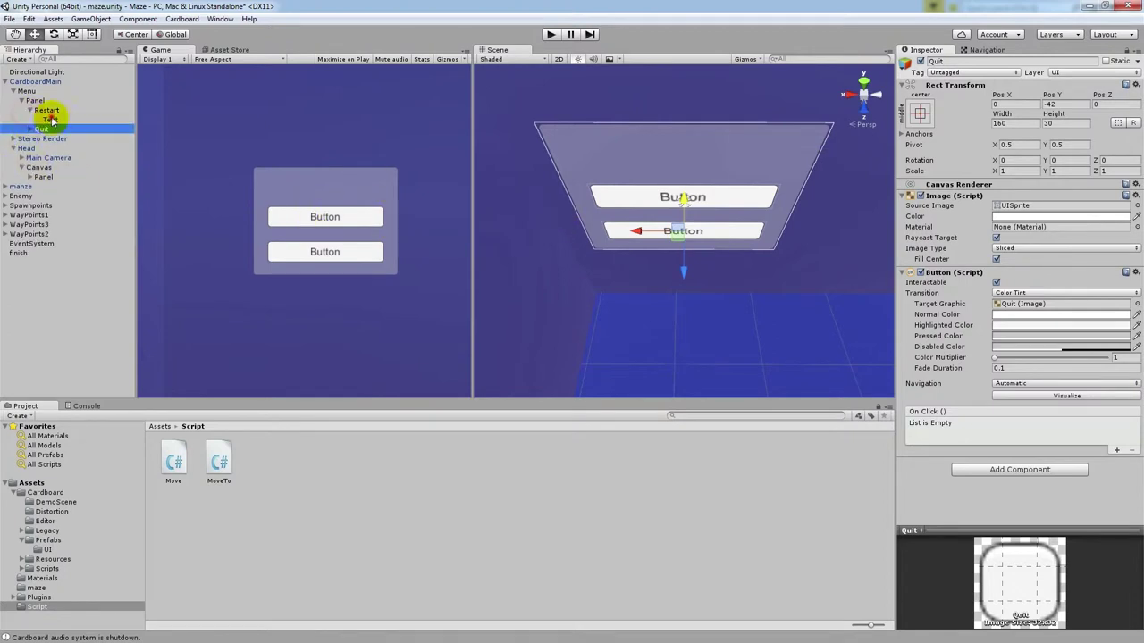
{"action": "left_click", "coordinate": [50, 119]}
{"action": "left_click", "coordinate": [976, 220]}
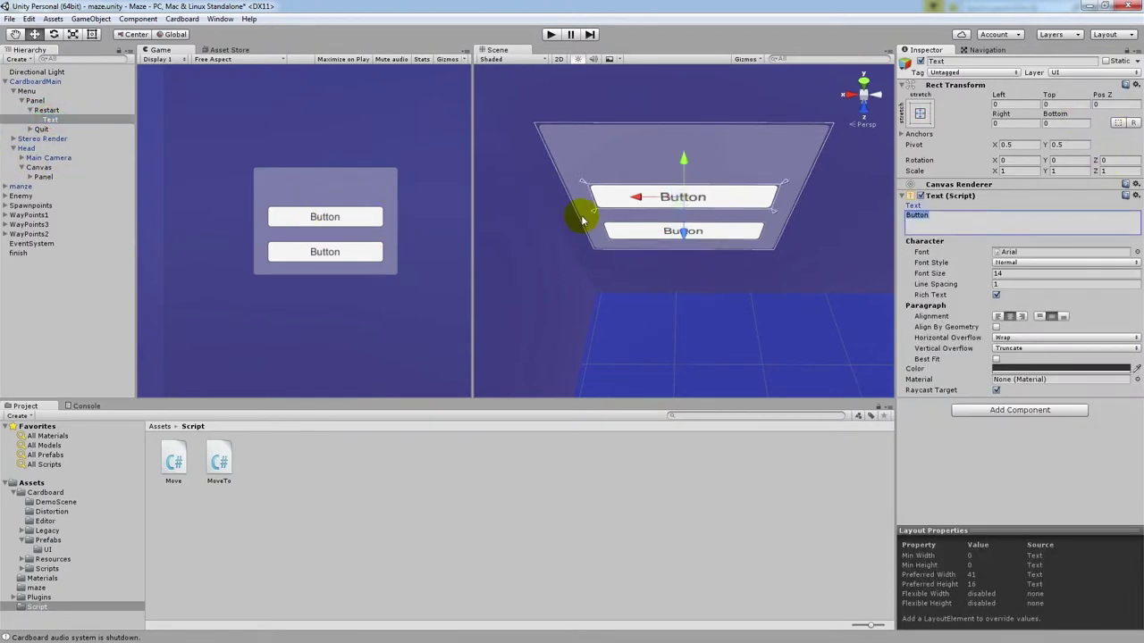
{"action": "left_click", "coordinate": [40, 130]}
{"action": "left_click", "coordinate": [31, 130]}
{"action": "left_click", "coordinate": [50, 139]}
{"action": "left_click", "coordinate": [985, 233]}
{"action": "type", "text": "Quit"}
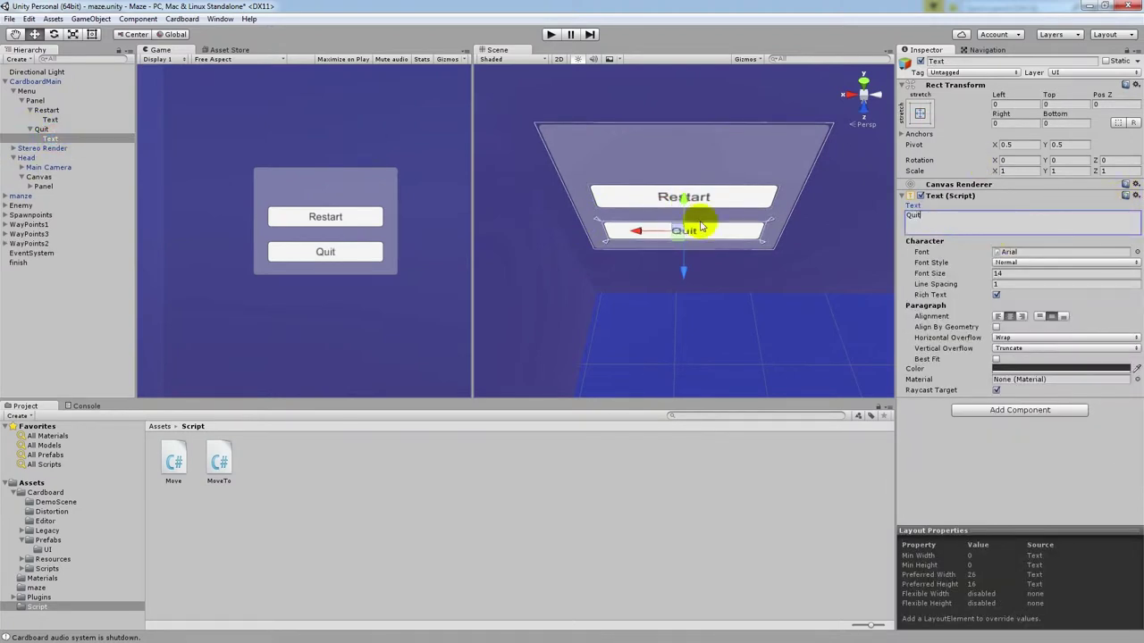
{"action": "left_click", "coordinate": [41, 111]}
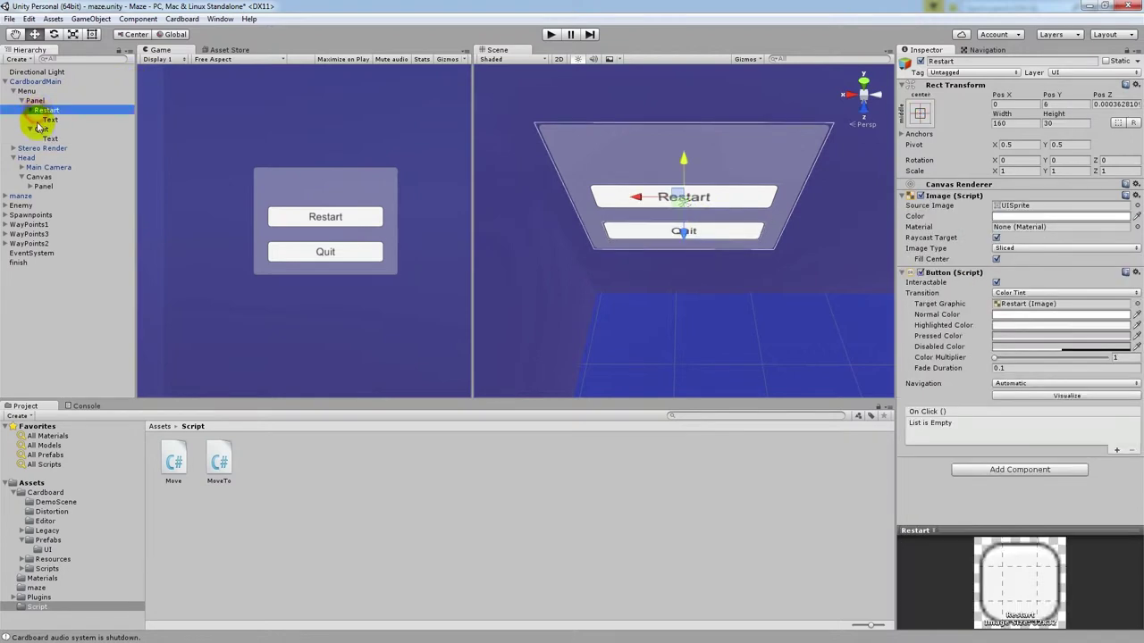
{"action": "left_click", "coordinate": [29, 110]}
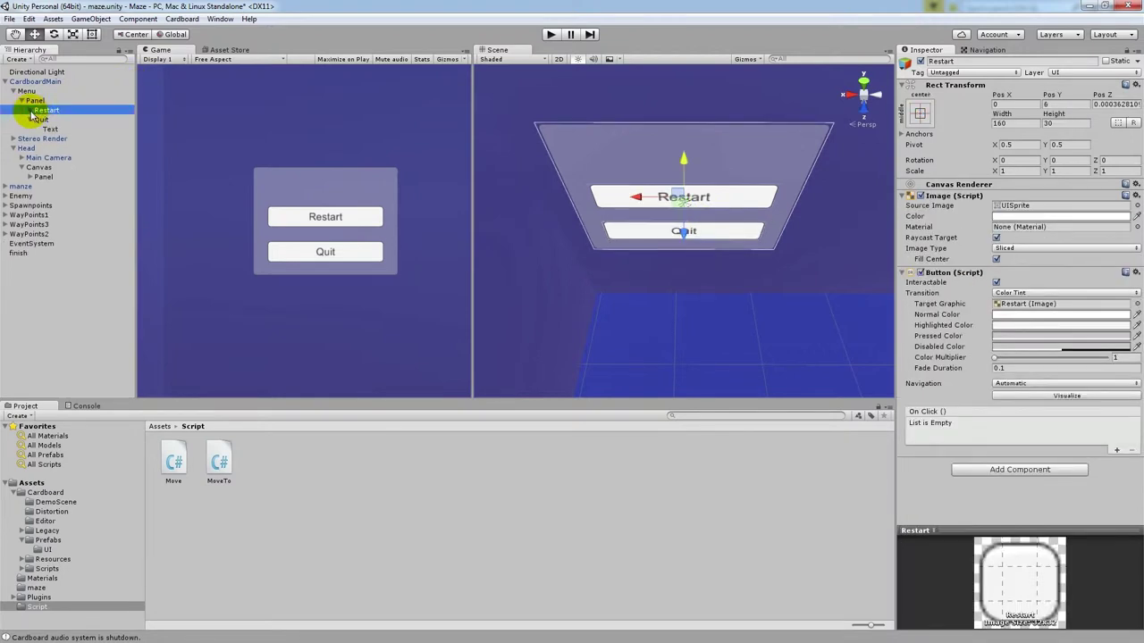
{"action": "left_click", "coordinate": [31, 120]}
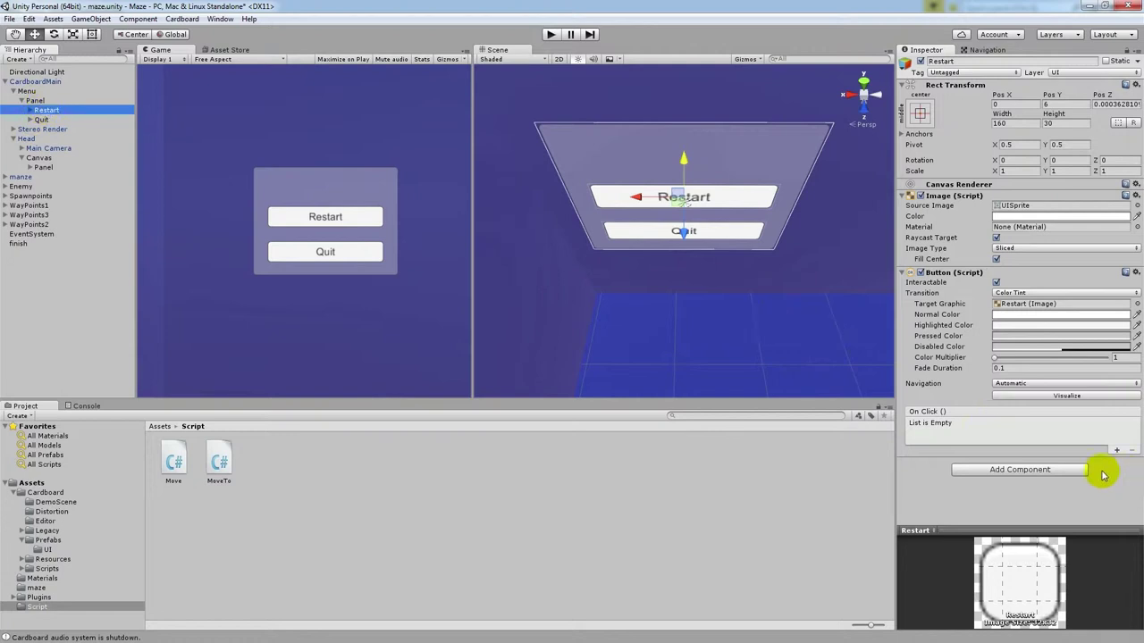
{"action": "left_click", "coordinate": [1027, 470]}
Add an Event Trigger with Pointer Enter and Pointer Exit entries to the Restart button
{"action": "key", "text": "BackSpace"}
{"action": "key", "text": "BackSpace"}
{"action": "key", "text": "BackSpace"}
{"action": "type", "text": "evit"}
{"action": "key", "text": "BackSpace"}
{"action": "key", "text": "BackSpace"}
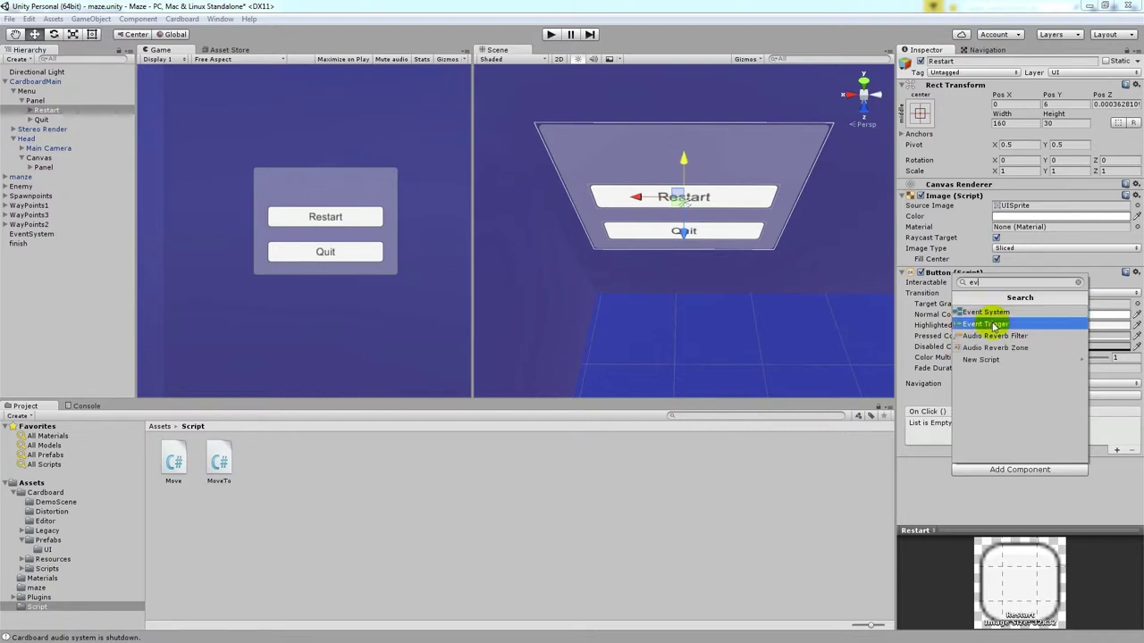
{"action": "left_click", "coordinate": [993, 326]}
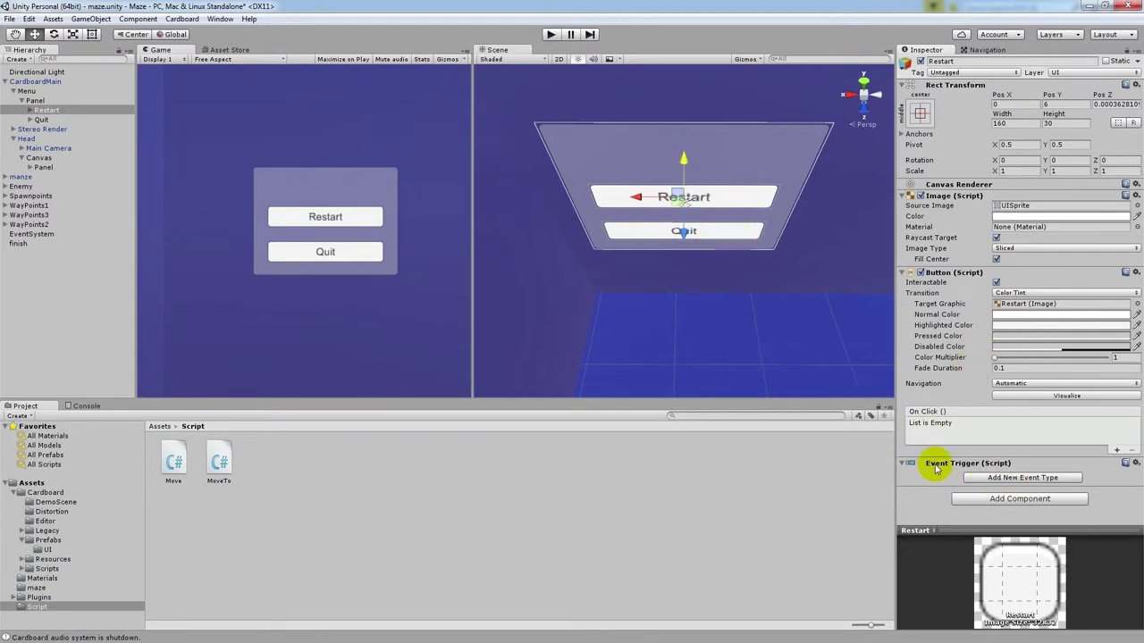
{"action": "left_click", "coordinate": [1006, 476]}
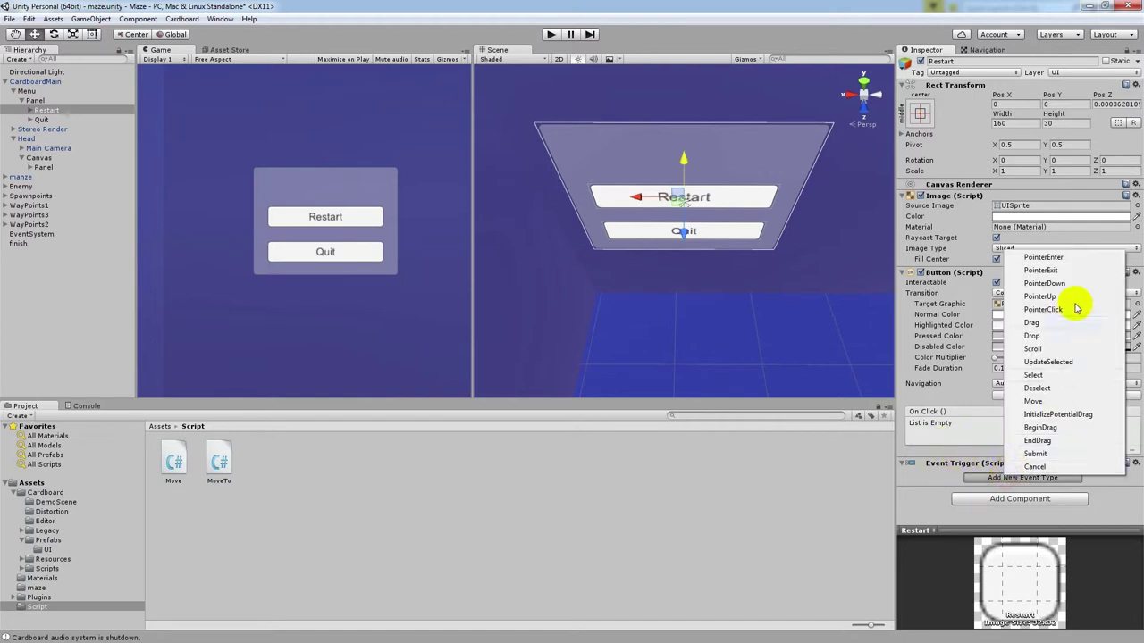
{"action": "left_click", "coordinate": [1062, 260]}
{"action": "scroll", "coordinate": [983, 483], "scroll_direction": "down", "scroll_amount": 2}
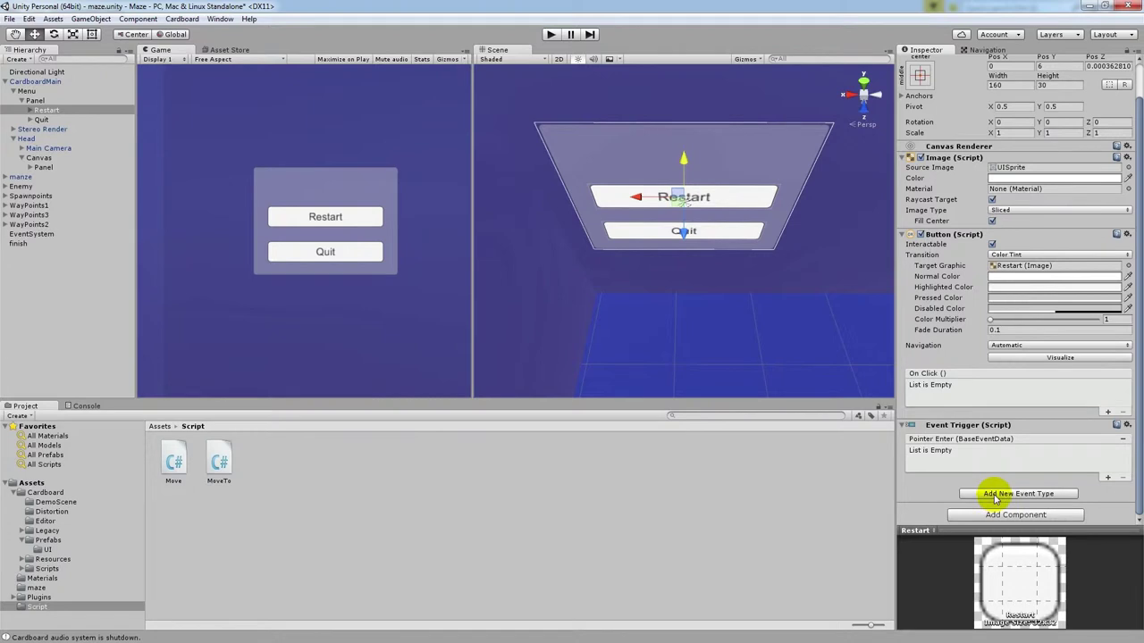
{"action": "left_click", "coordinate": [995, 496]}
{"action": "left_click", "coordinate": [1061, 291]}
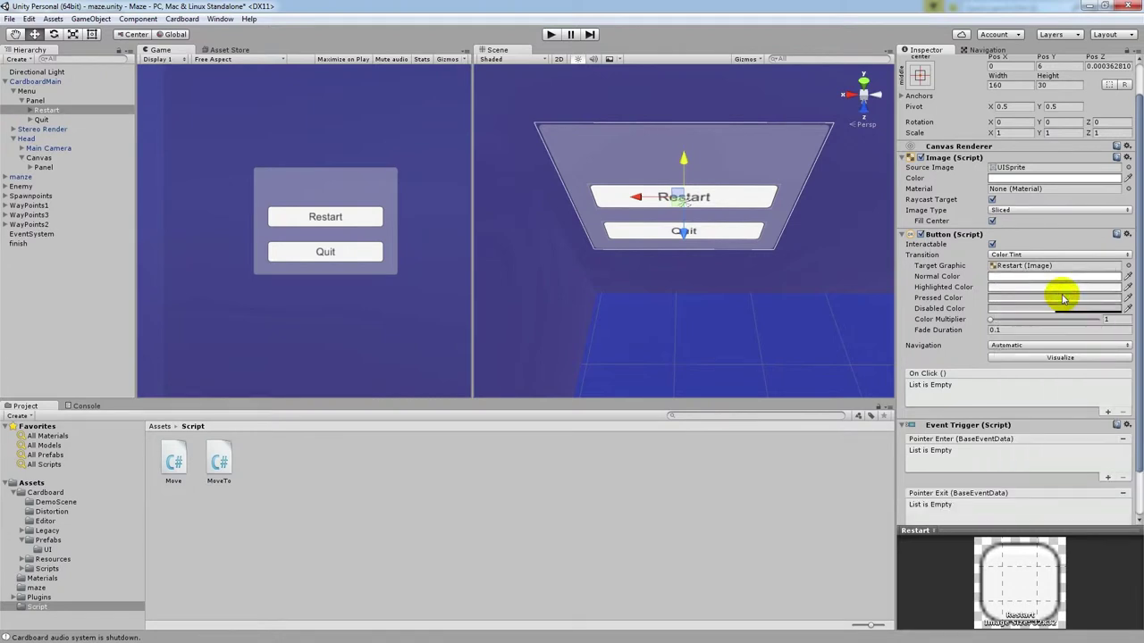
Add an Event Trigger with Pointer Enter and Pointer Exit entries to the Quit button
{"action": "left_click", "coordinate": [43, 120]}
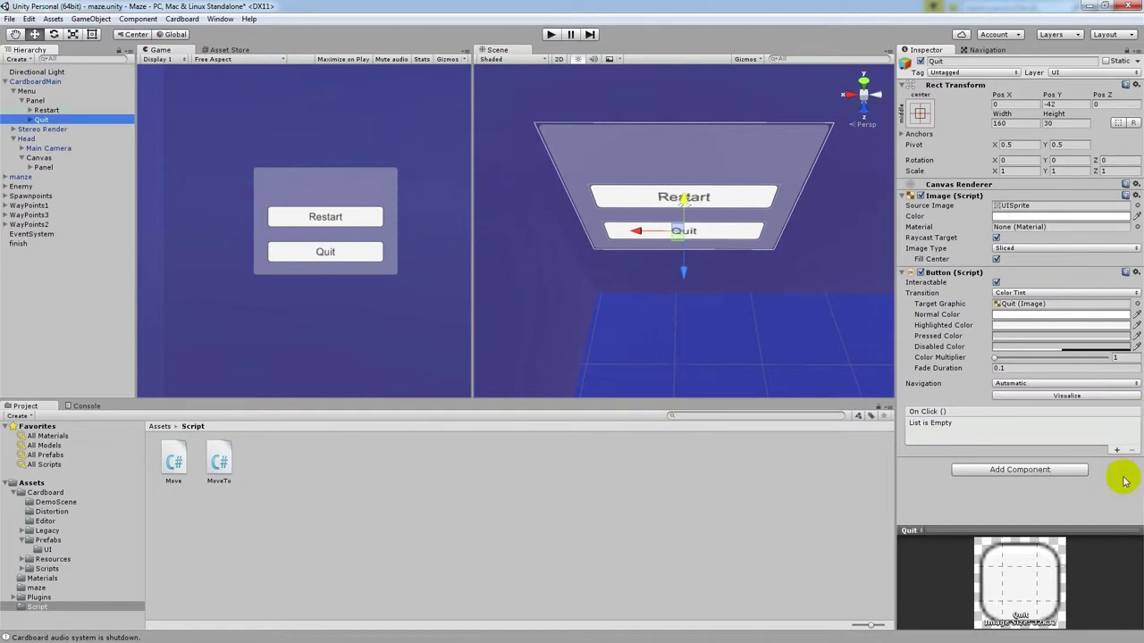
{"action": "left_click", "coordinate": [1032, 469]}
{"action": "type", "text": "ev"}
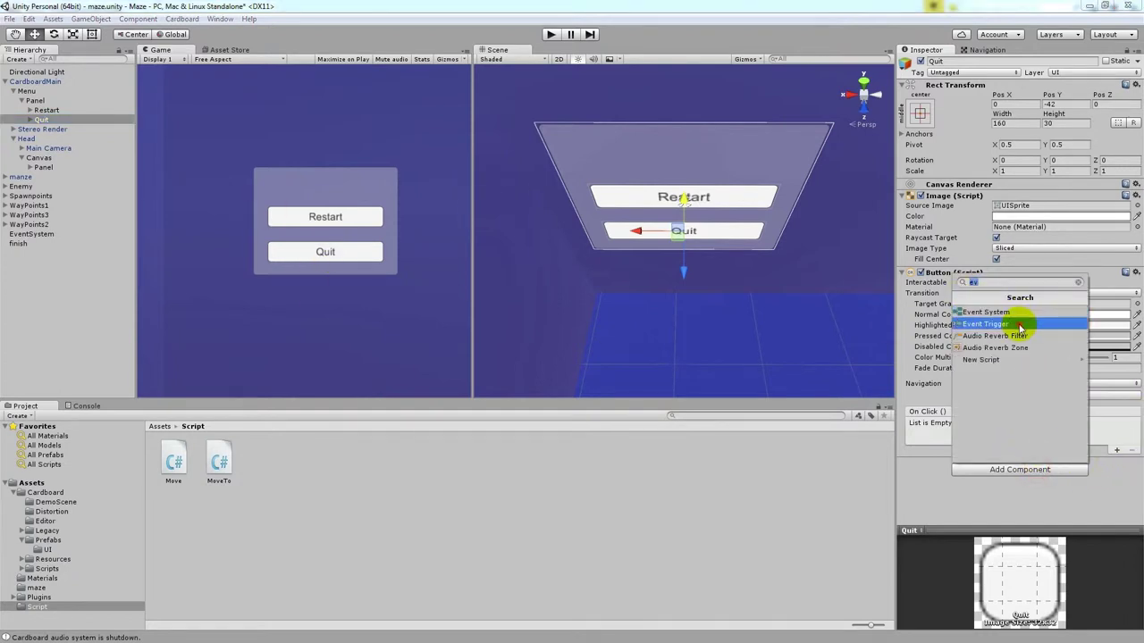
{"action": "left_click", "coordinate": [1019, 328]}
{"action": "left_click", "coordinate": [1017, 476]}
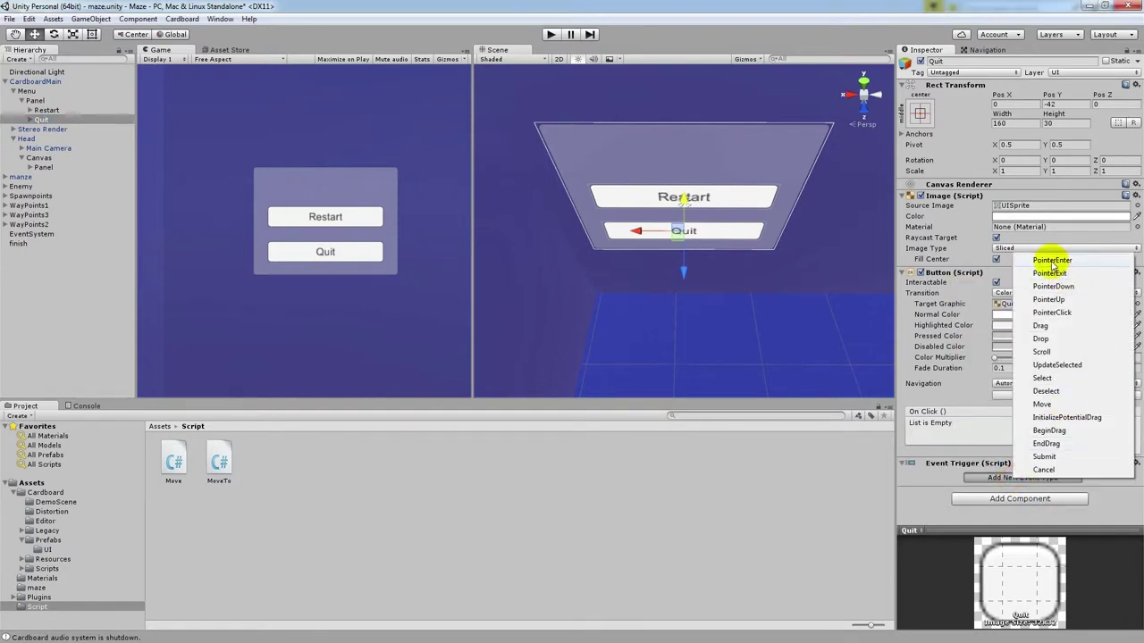
{"action": "left_click", "coordinate": [1051, 261]}
{"action": "scroll", "coordinate": [998, 460], "scroll_direction": "down", "scroll_amount": 2}
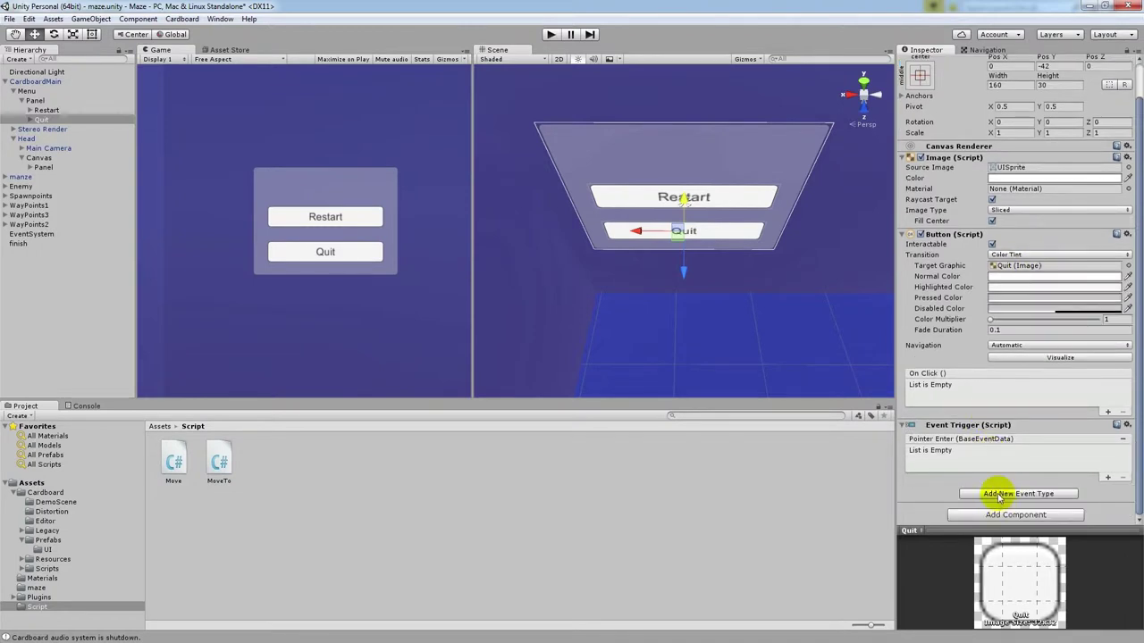
{"action": "left_click", "coordinate": [998, 495]}
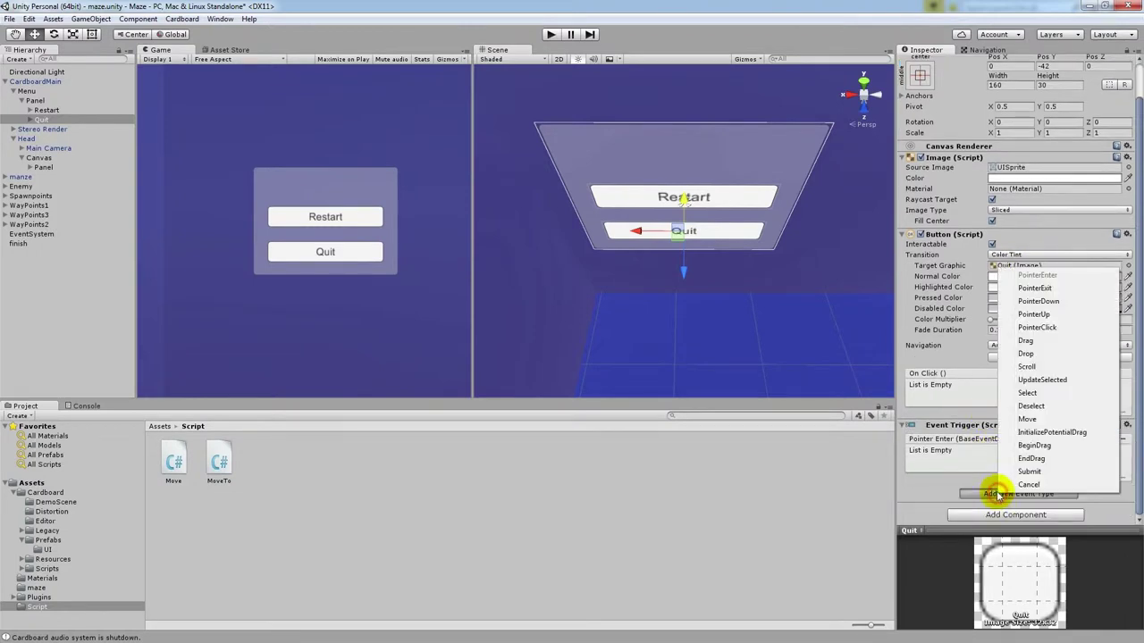
{"action": "left_click", "coordinate": [1034, 289]}
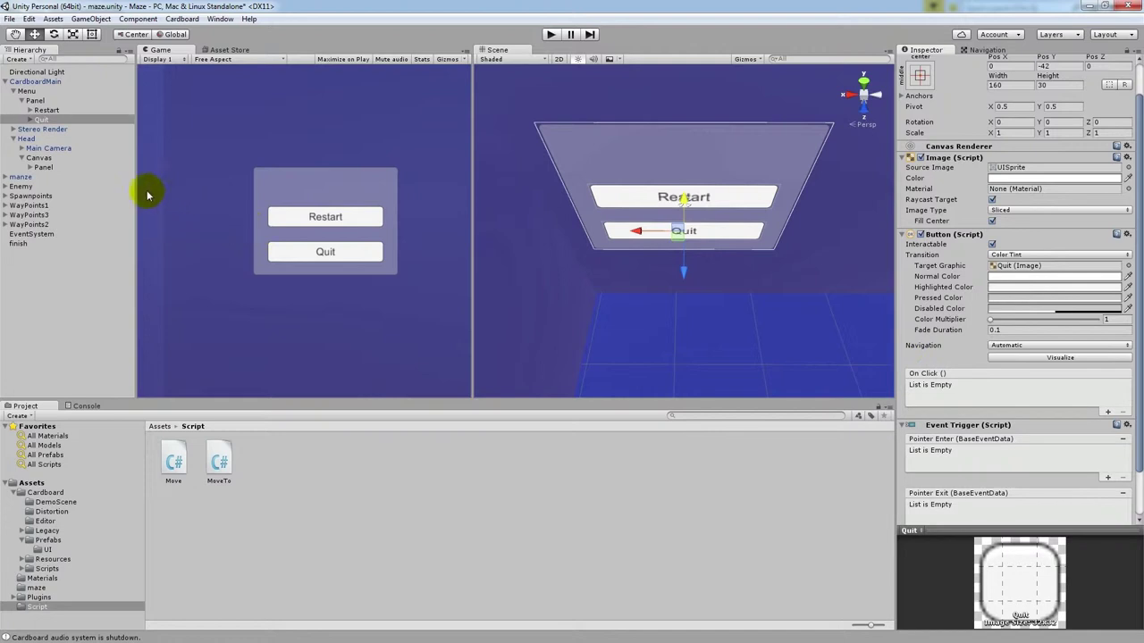
{"action": "left_click", "coordinate": [33, 234]}
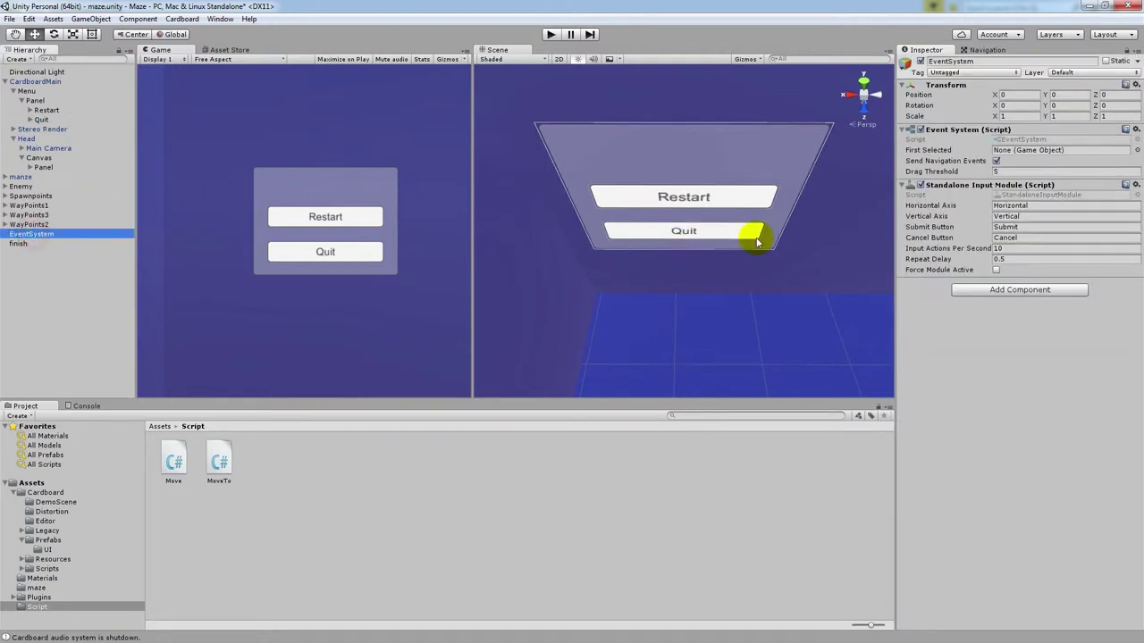
Add a GazeInputModule to EventSystem and move it above the Standalone Input Module
{"action": "left_click", "coordinate": [1031, 295]}
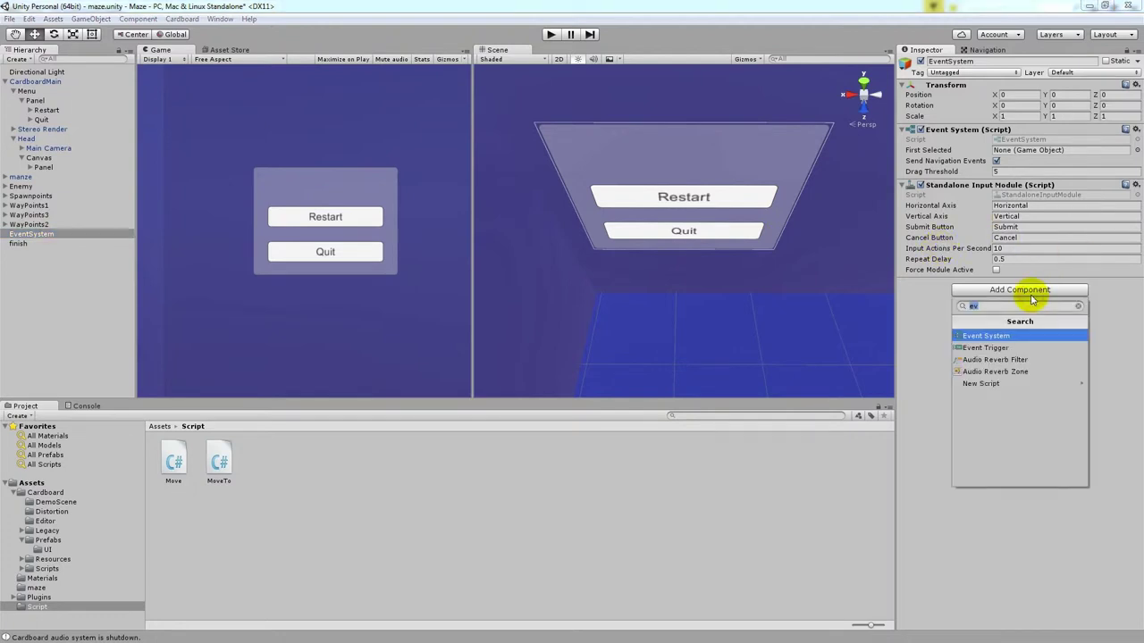
{"action": "type", "text": "Gaze"}
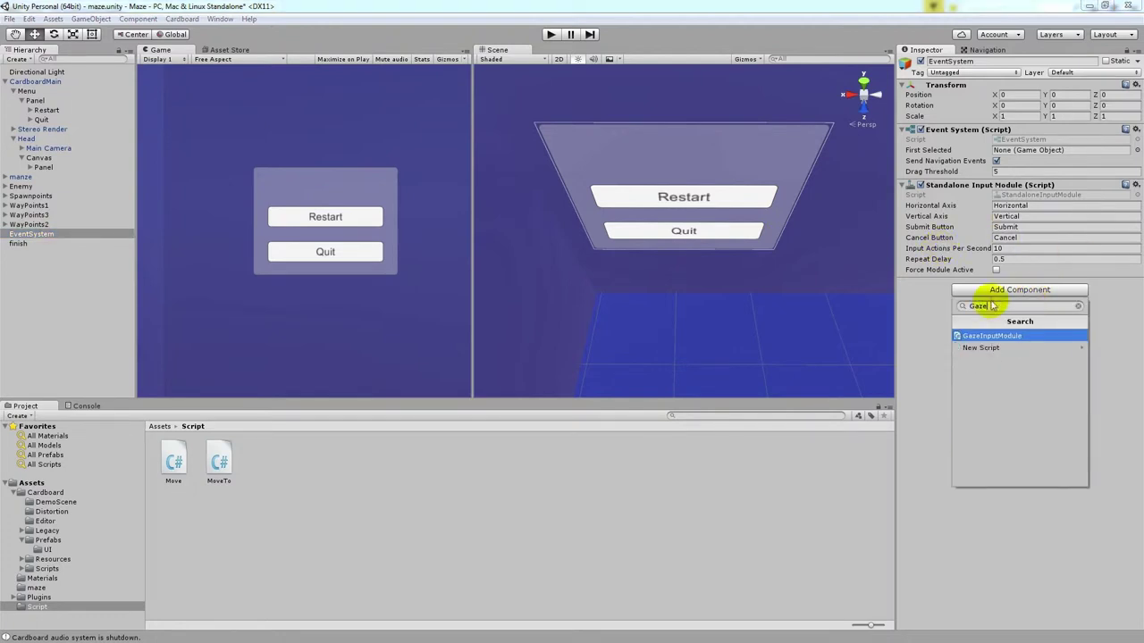
{"action": "left_click", "coordinate": [1001, 337]}
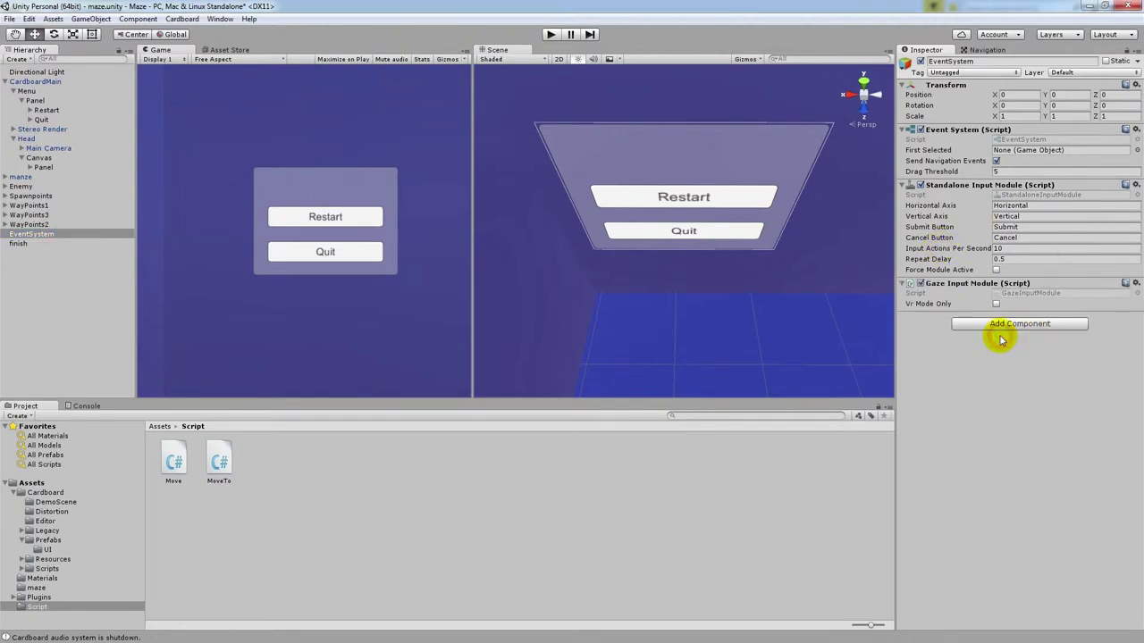
{"action": "left_click", "coordinate": [1135, 284]}
{"action": "left_click", "coordinate": [1068, 353]}
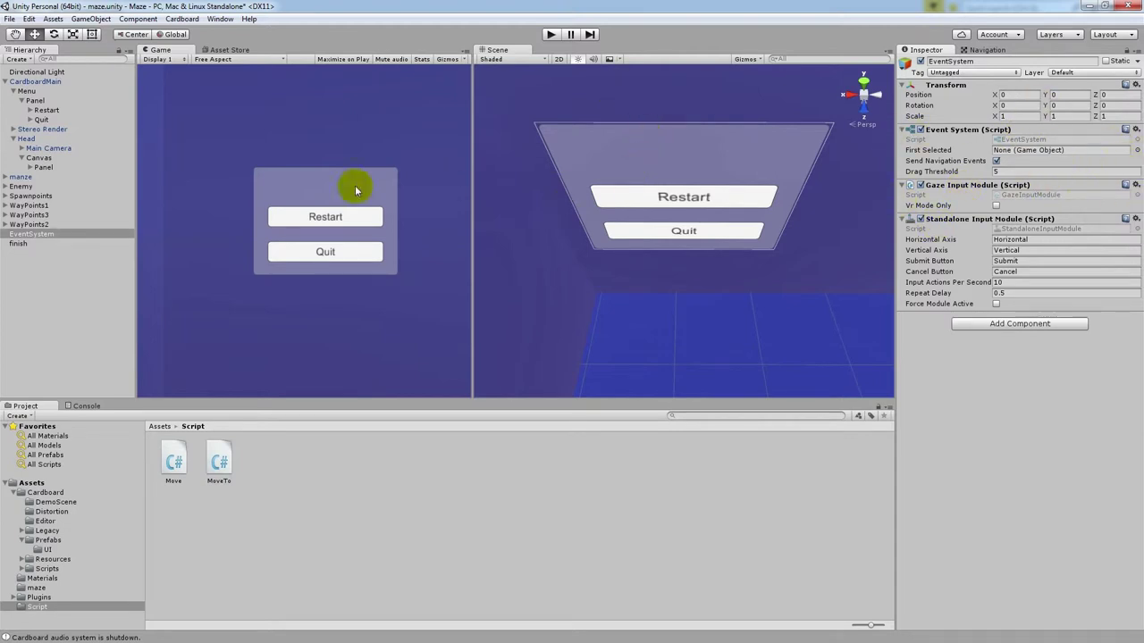
{"action": "left_click", "coordinate": [13, 138]}
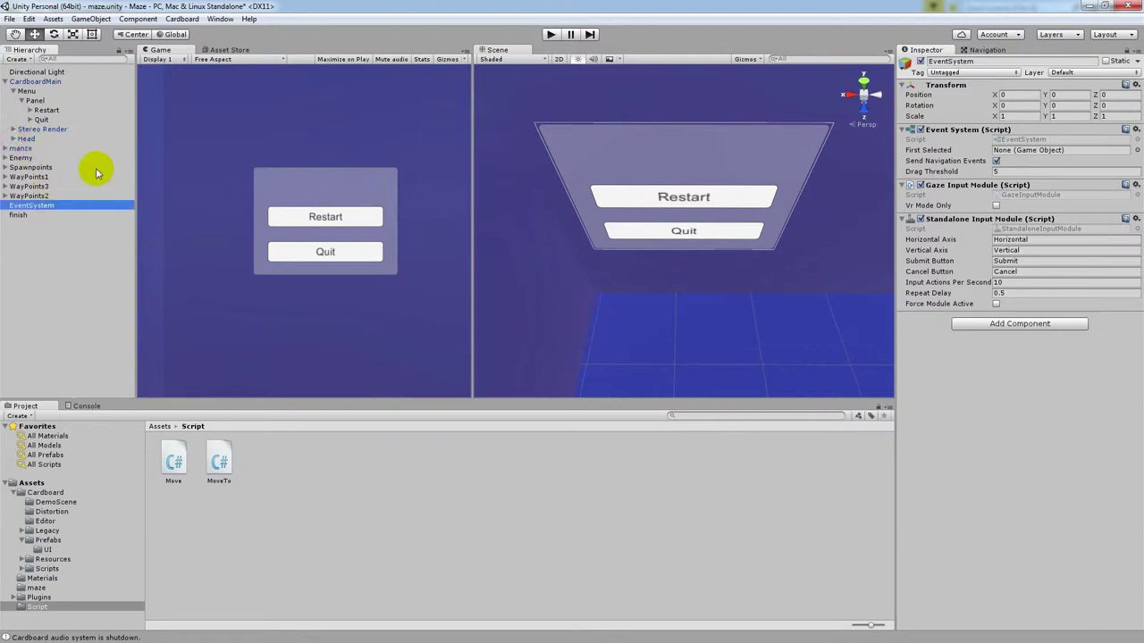
{"action": "right_click", "coordinate": [288, 472]}
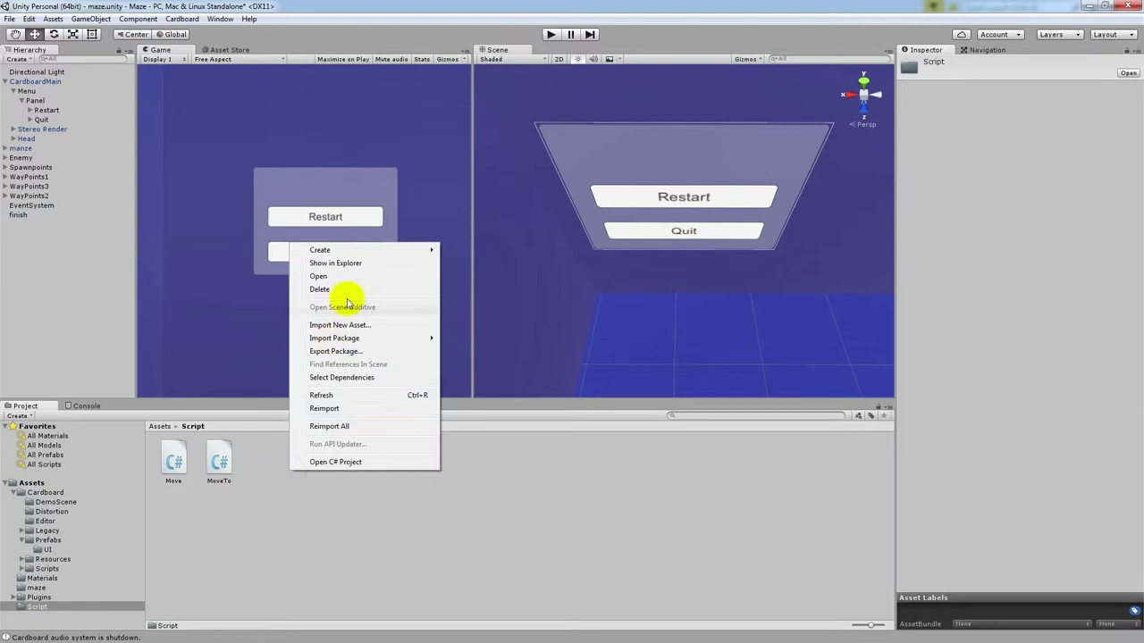
Create a C# script named ButtonAction in the Script folder
{"action": "mouse_move", "coordinate": [399, 251]}
{"action": "left_click", "coordinate": [491, 263]}
{"action": "type", "text": "ButtonAction"}
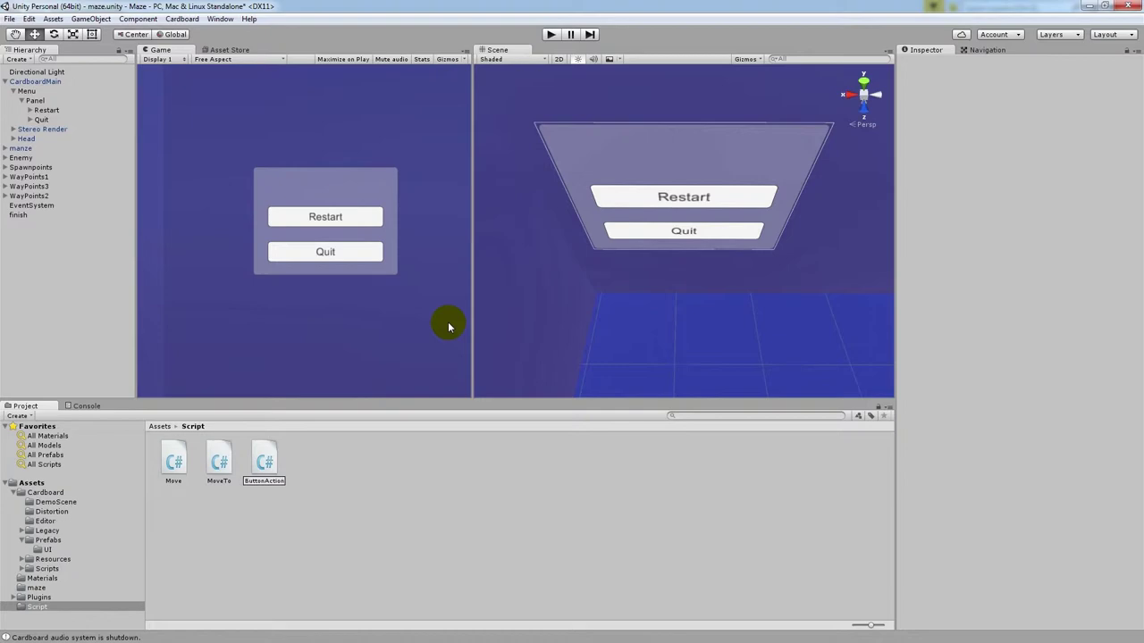
{"action": "key", "text": "Return"}
{"action": "key", "text": "Return"}
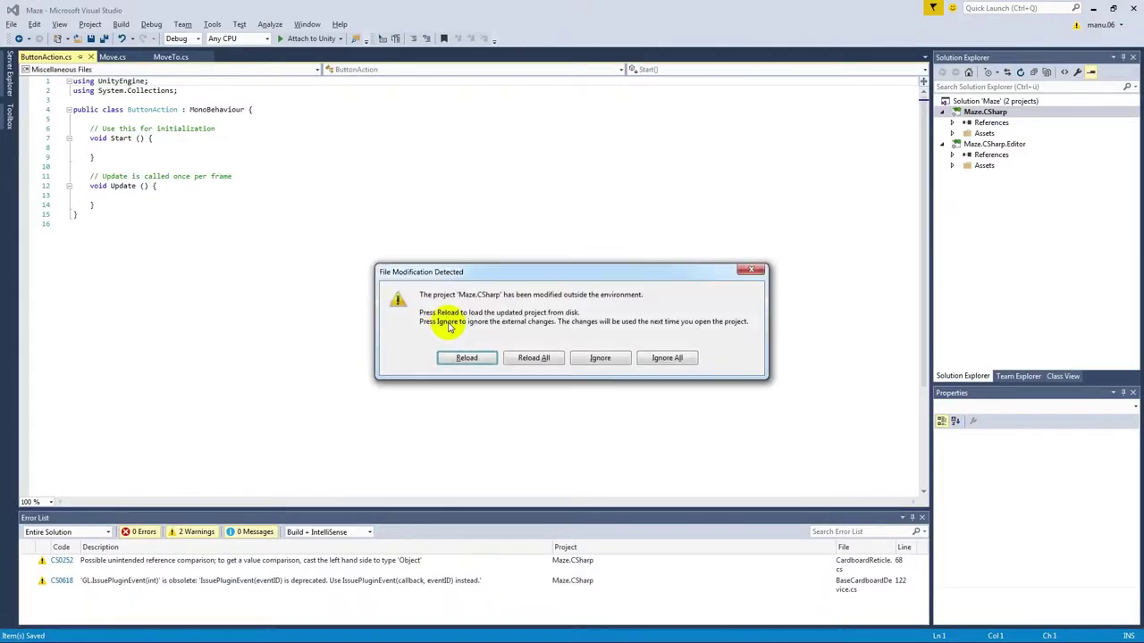
Declare public fields float time, bool insinde, bool reset, bool exit and GameObject image
{"action": "left_click", "coordinate": [533, 357]}
{"action": "left_click", "coordinate": [111, 118]}
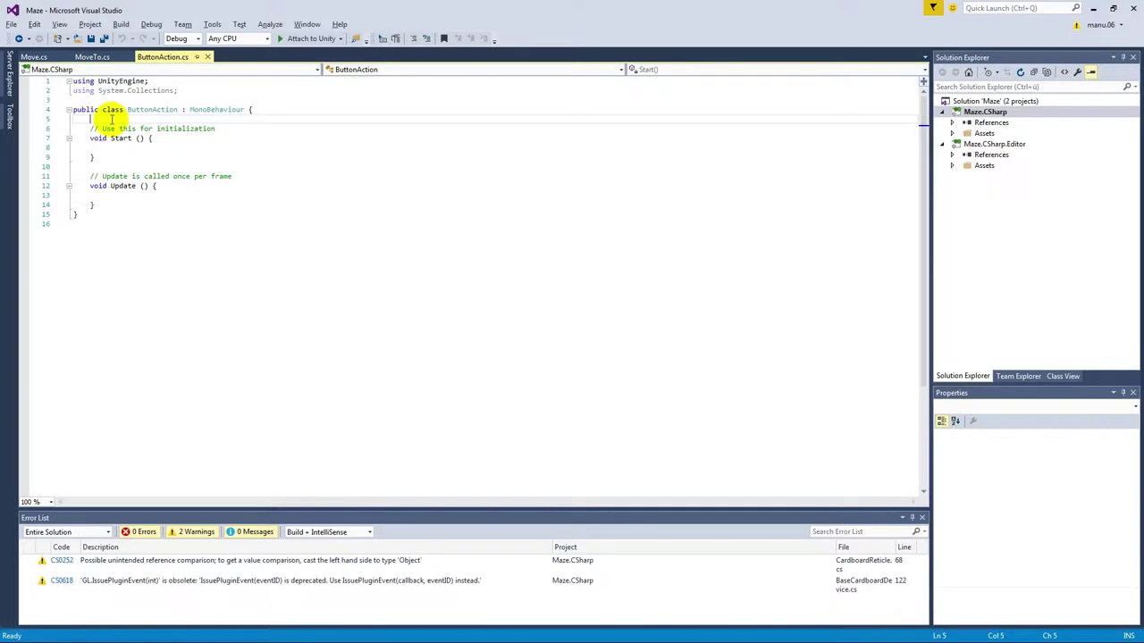
{"action": "type", "text": "public float time;"}
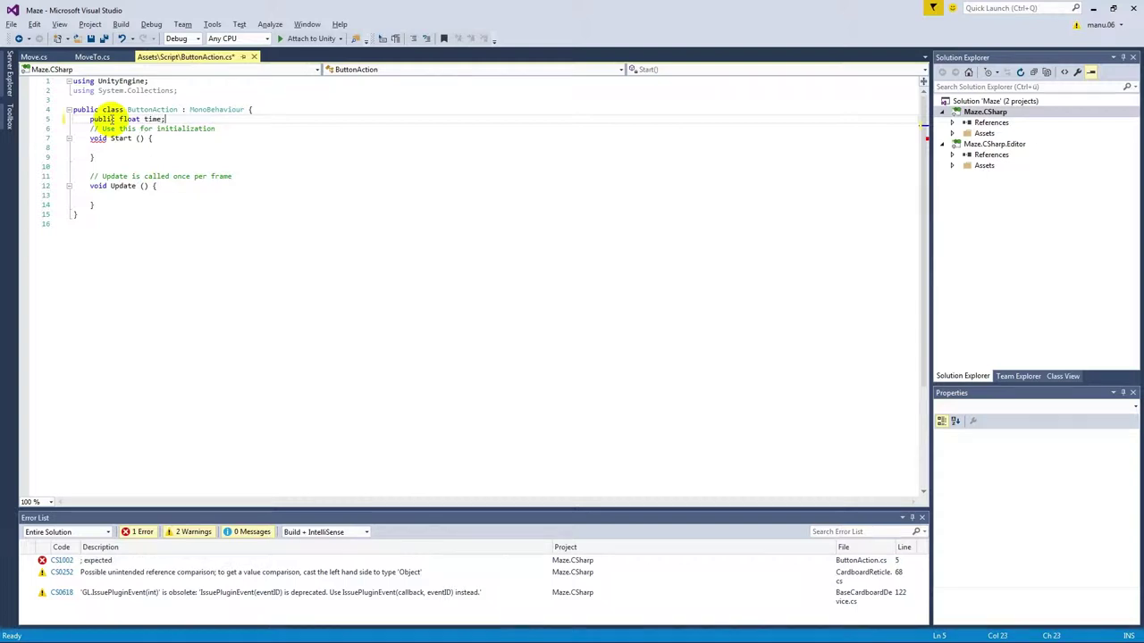
{"action": "key", "text": "Return"}
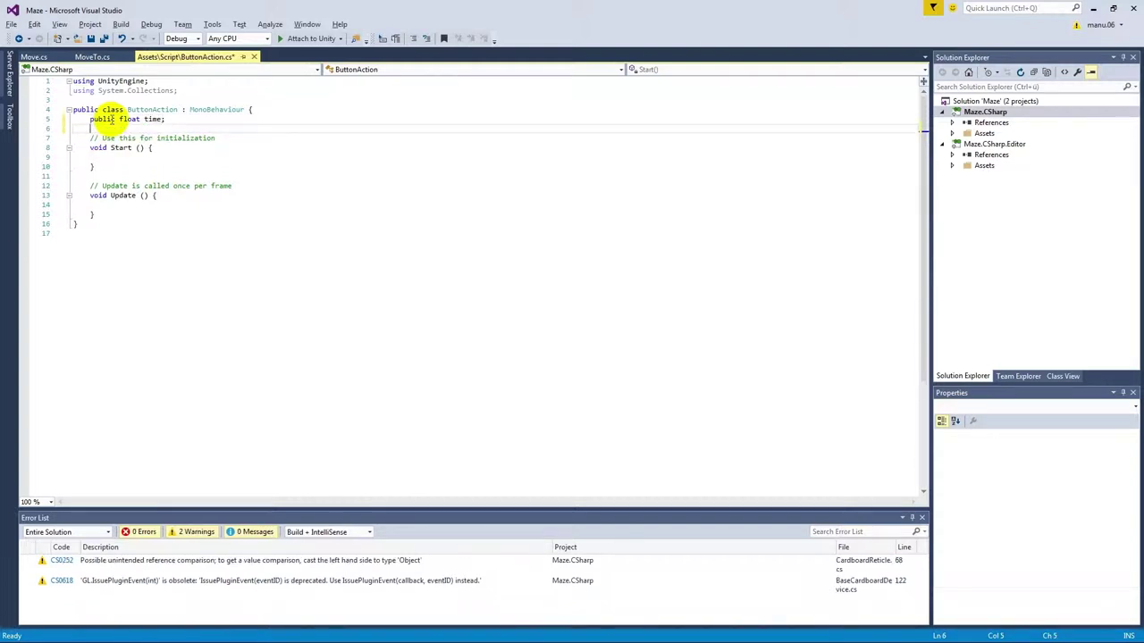
{"action": "type", "text": "public"}
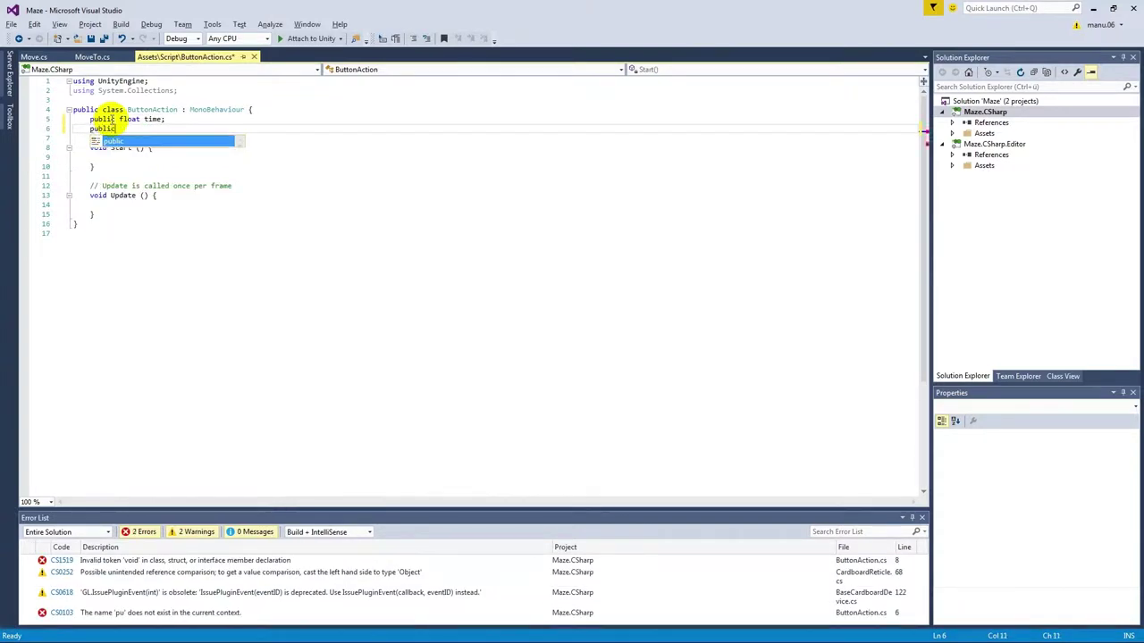
{"action": "type", "text": " bool "}
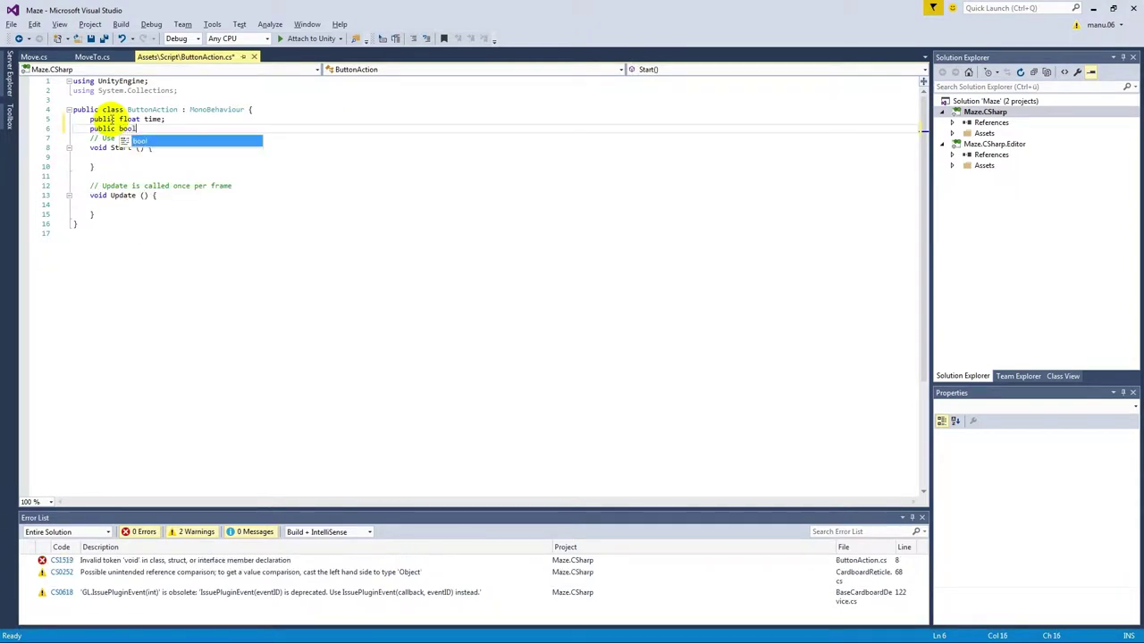
{"action": "type", "text": "insid"}
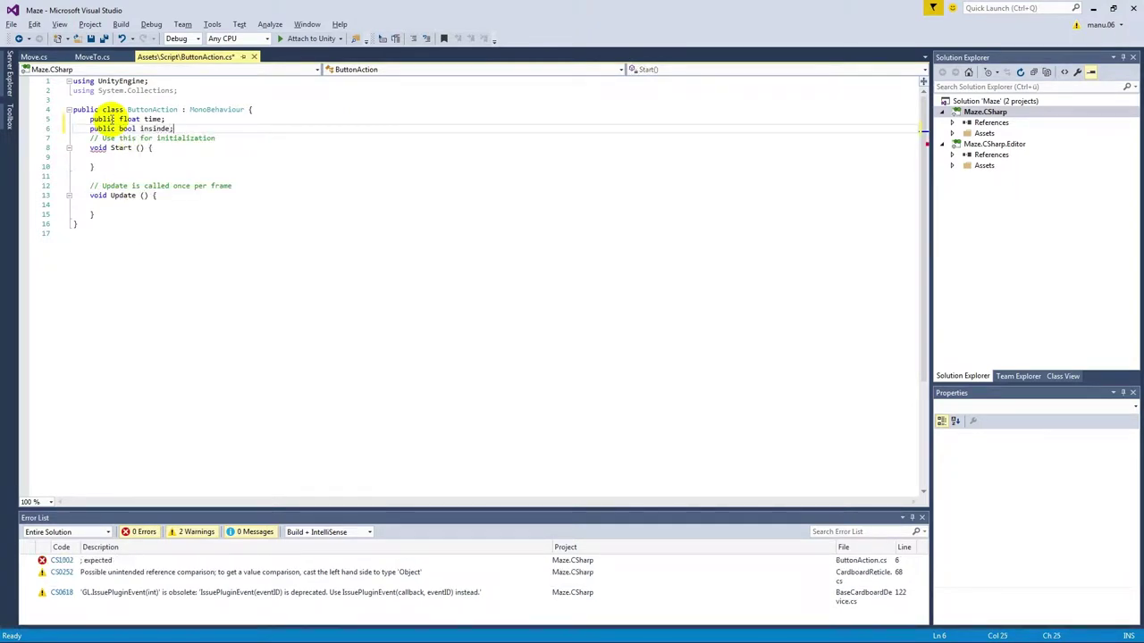
{"action": "key", "text": "Return"}
{"action": "type", "text": "public "}
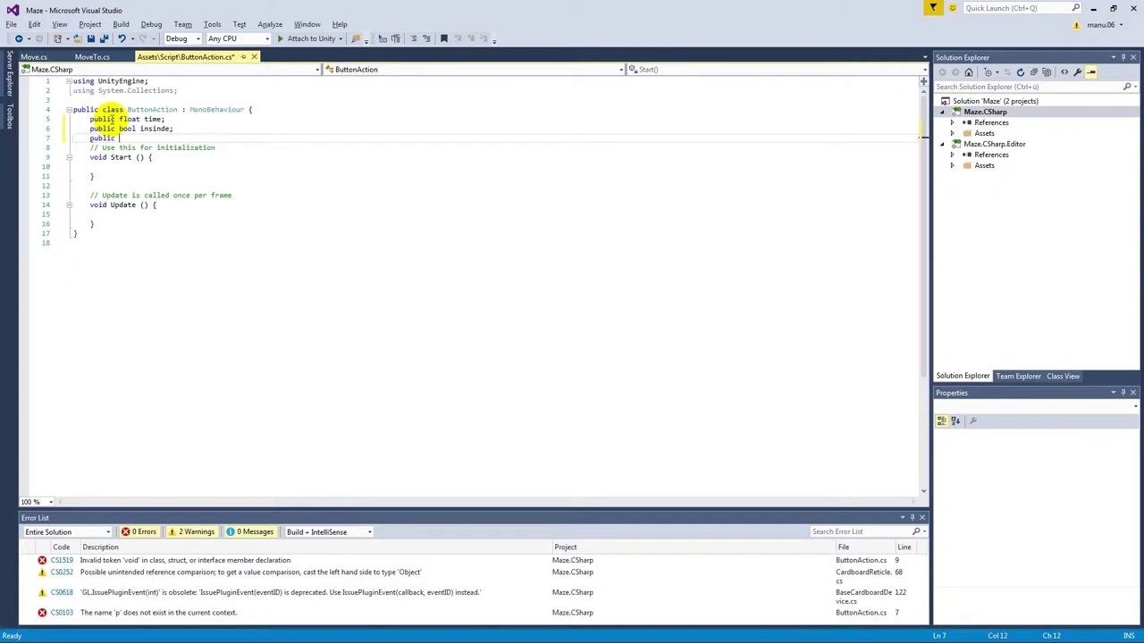
{"action": "type", "text": "boo"}
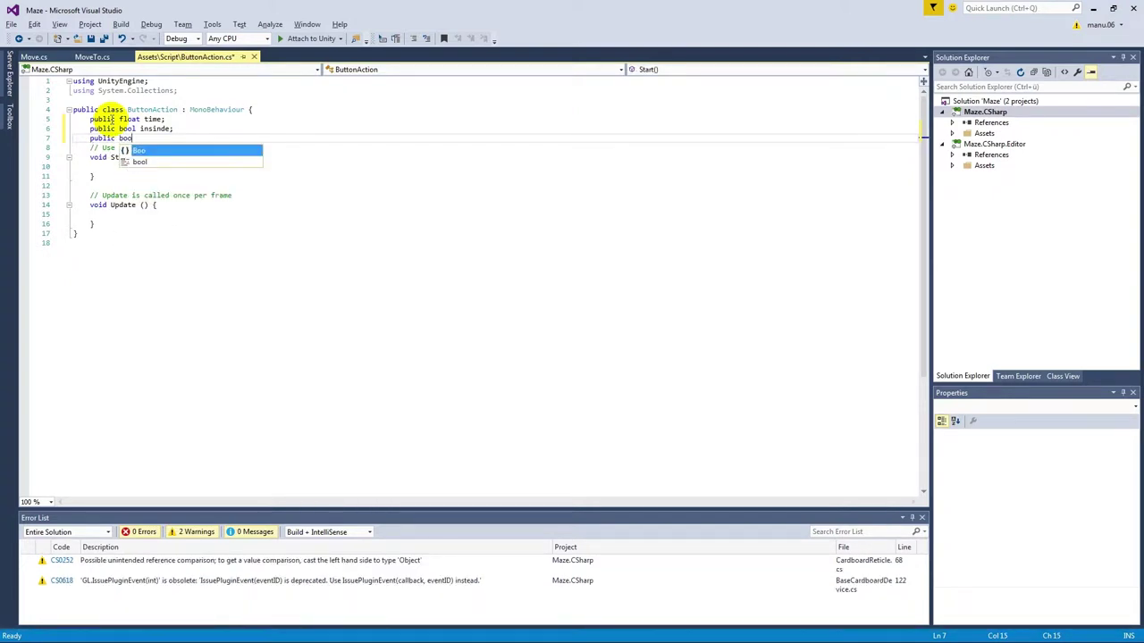
{"action": "type", "text": "l rese"}
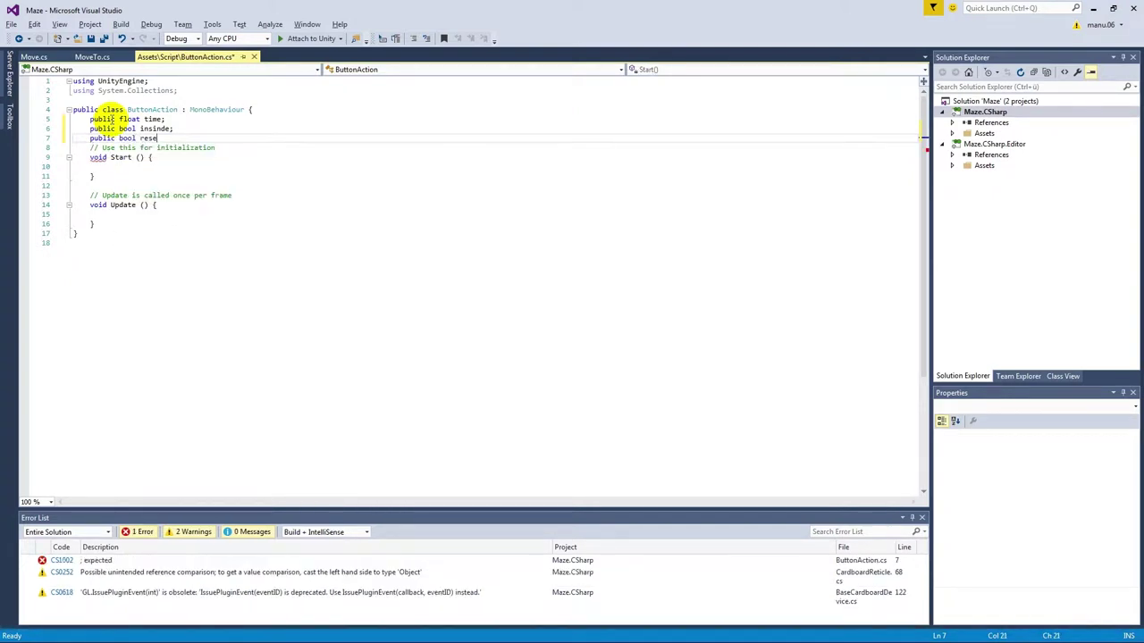
{"action": "type", "text": "t;"}
{"action": "key", "text": "Return"}
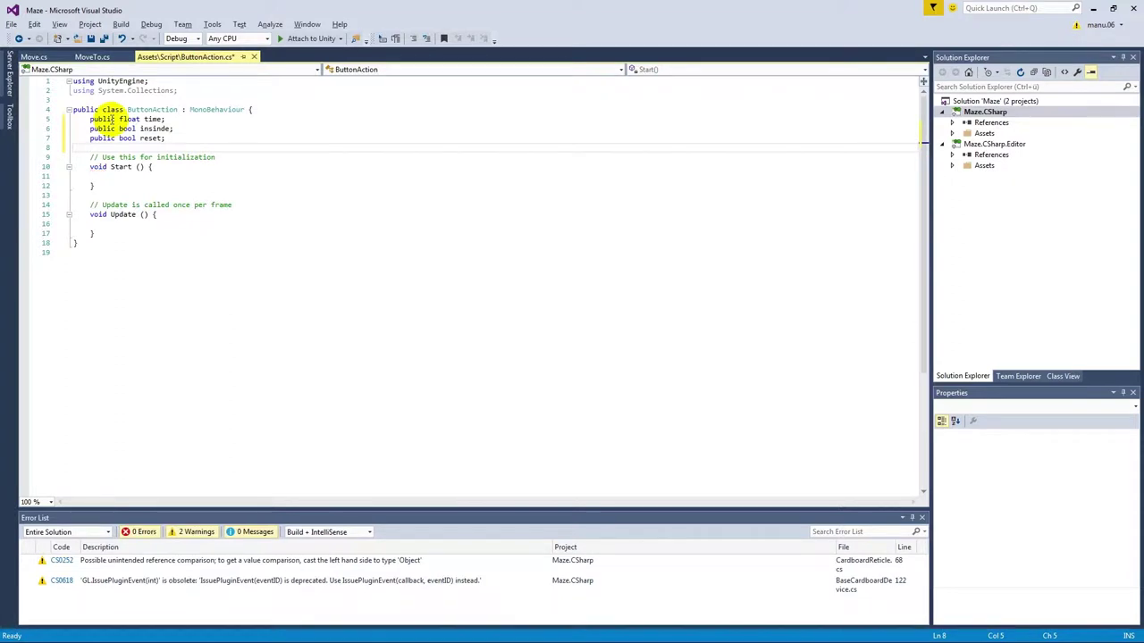
{"action": "type", "text": "public boo"}
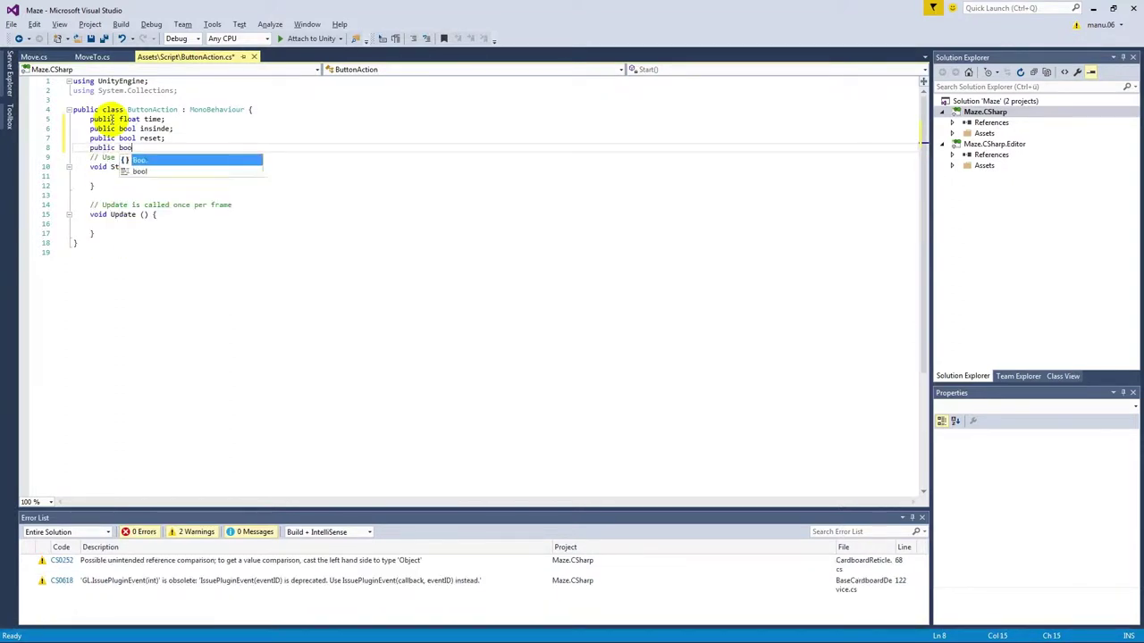
{"action": "type", "text": "l exit"}
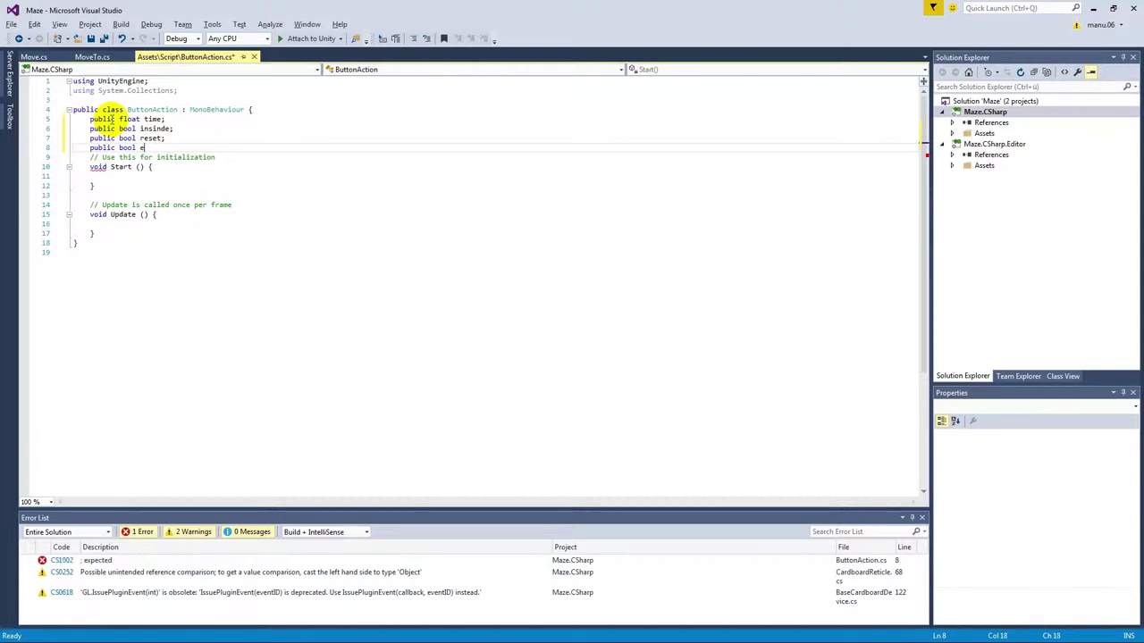
{"action": "type", "text": ";"}
{"action": "key", "text": "Return"}
{"action": "type", "text": "pu"}
{"action": "type", "text": "blic Ima"}
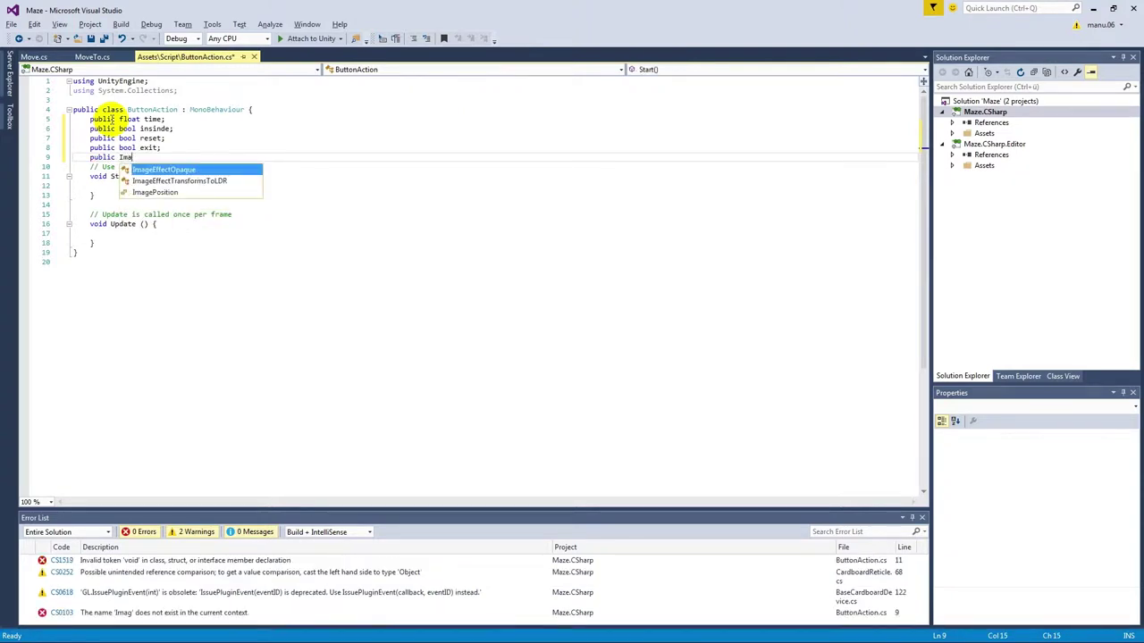
{"action": "type", "text": "b"}
{"action": "type", "text": "ame"}
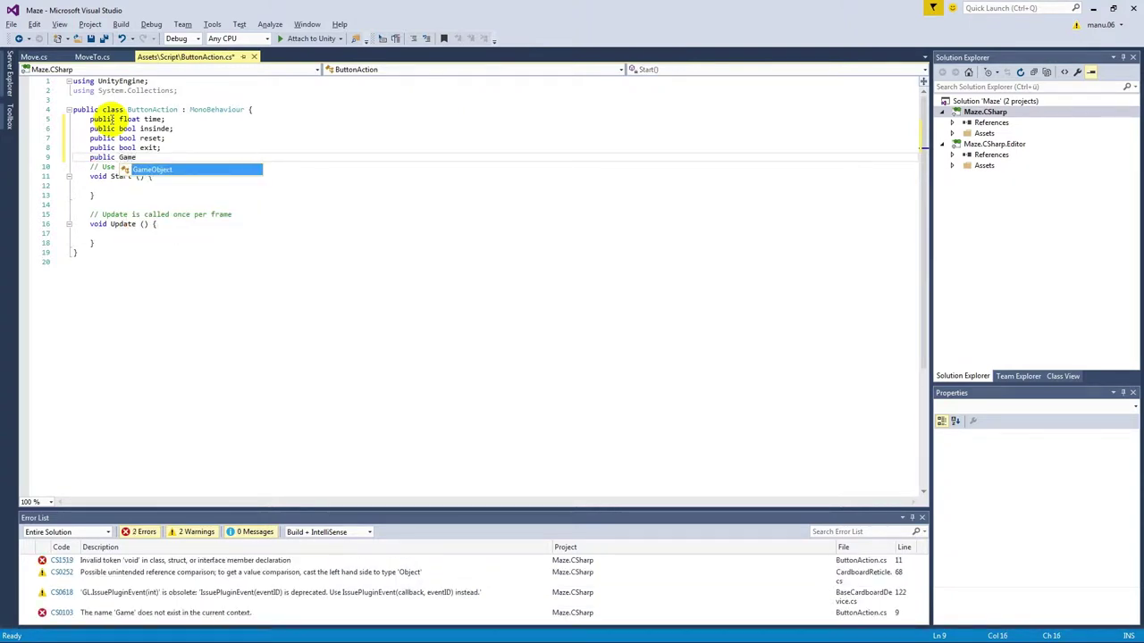
{"action": "key", "text": "Tab"}
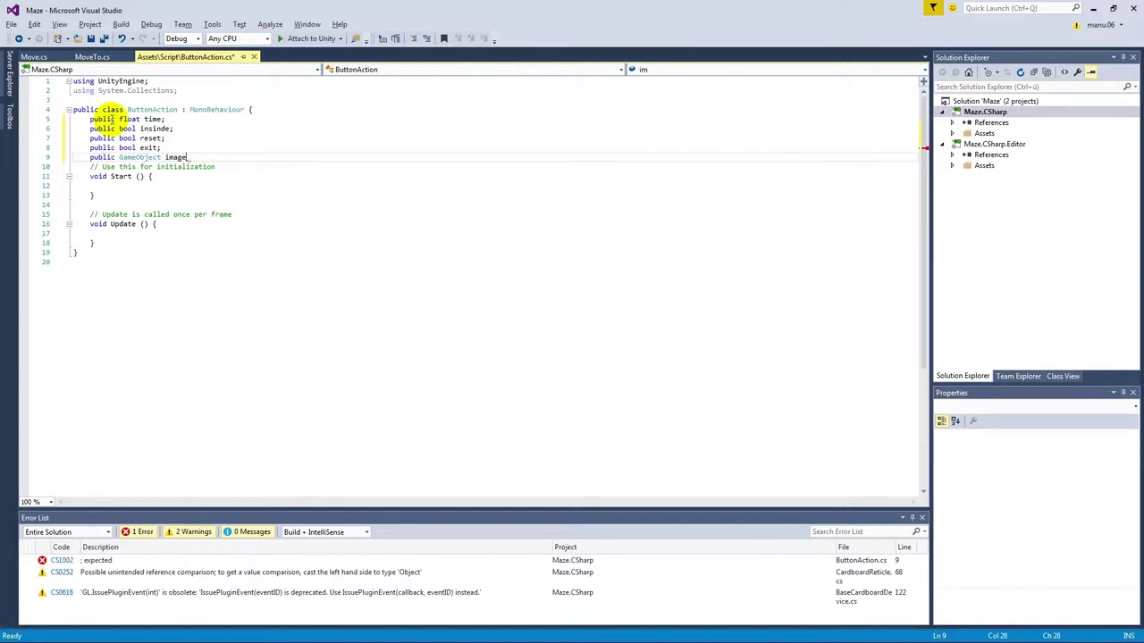
{"action": "type", "text": ";"}
Make the insinde field private and save the ButtonAction script
{"action": "left_click", "coordinate": [100, 129]}
{"action": "type", "text": "privte"}
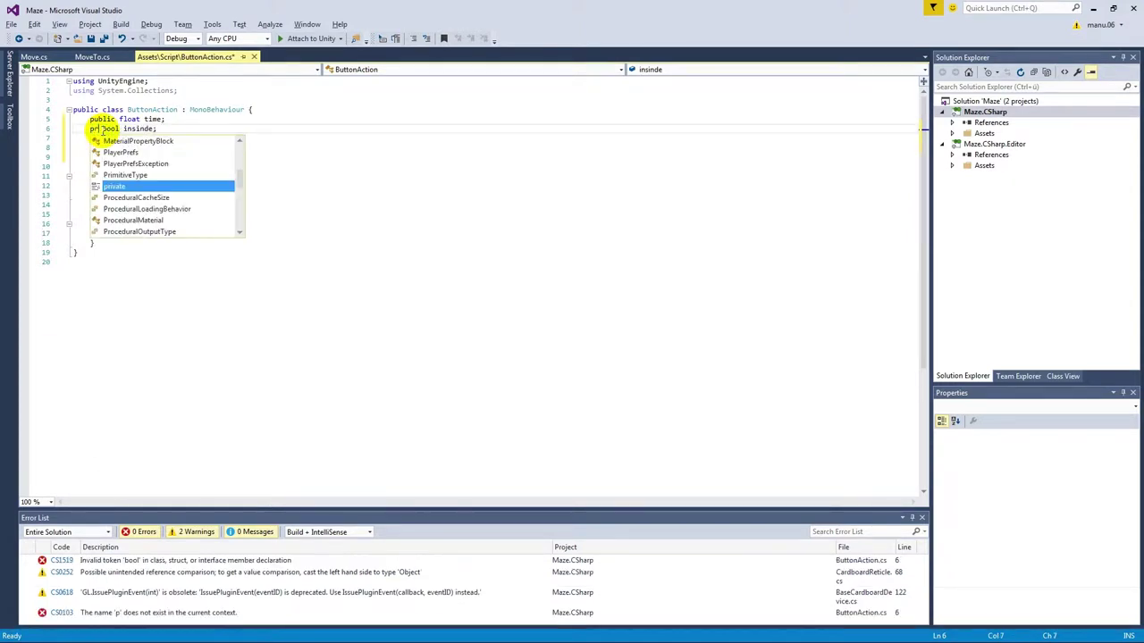
{"action": "key", "text": "Tab"}
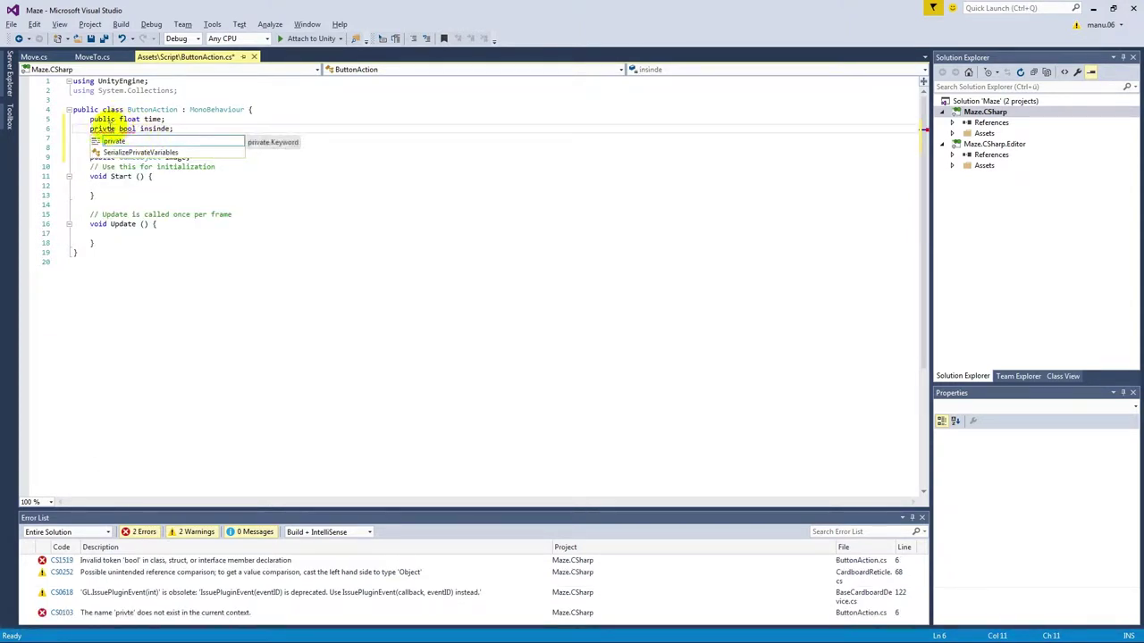
{"action": "left_click", "coordinate": [156, 119]}
{"action": "key", "text": "ctrl+s"}
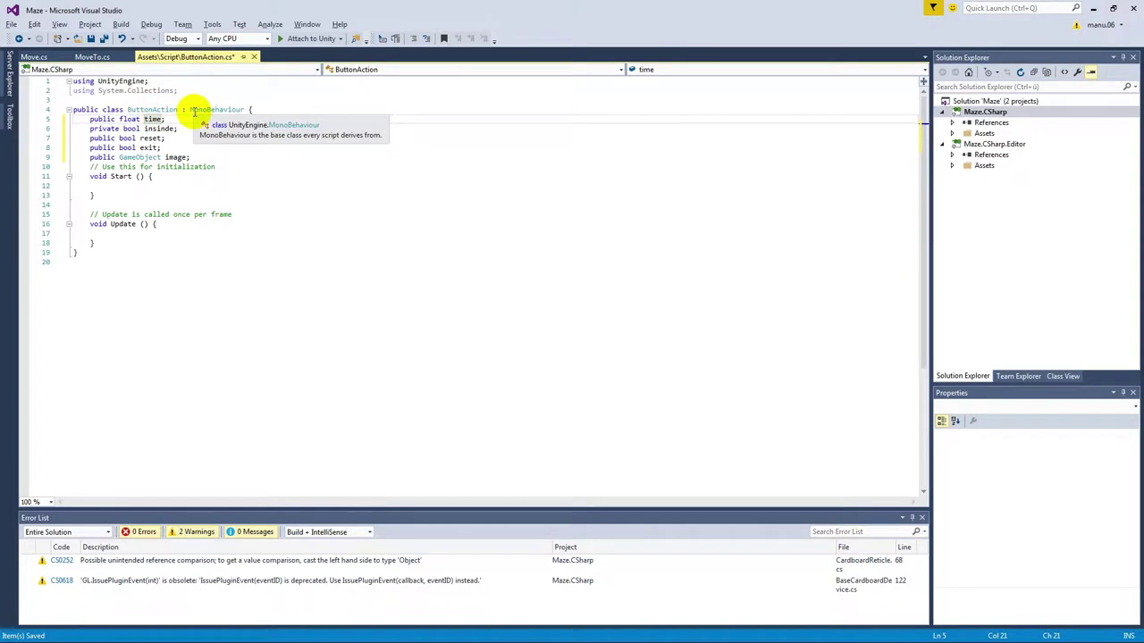
{"action": "left_click", "coordinate": [91, 38]}
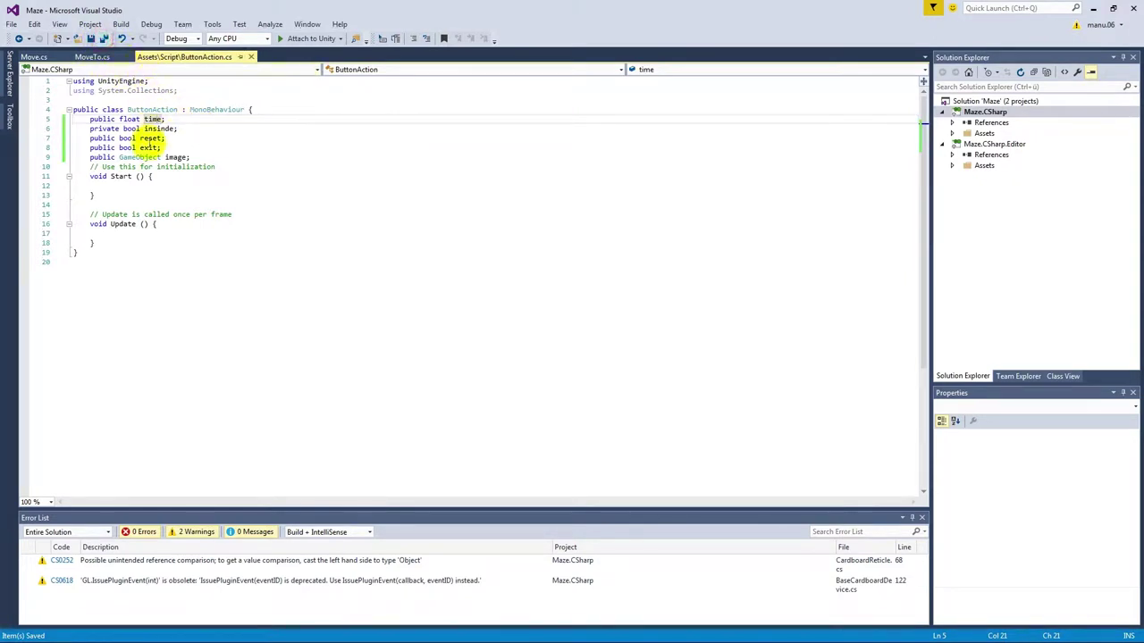
{"action": "left_click", "coordinate": [94, 243]}
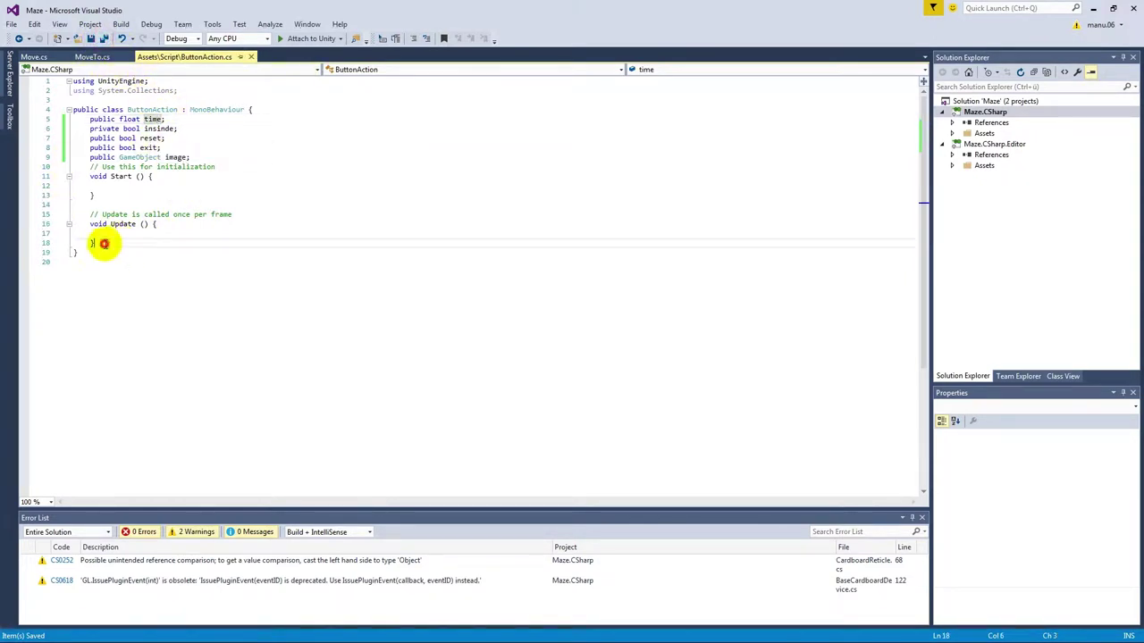
{"action": "key", "text": "Return"}
{"action": "key", "text": "Return"}
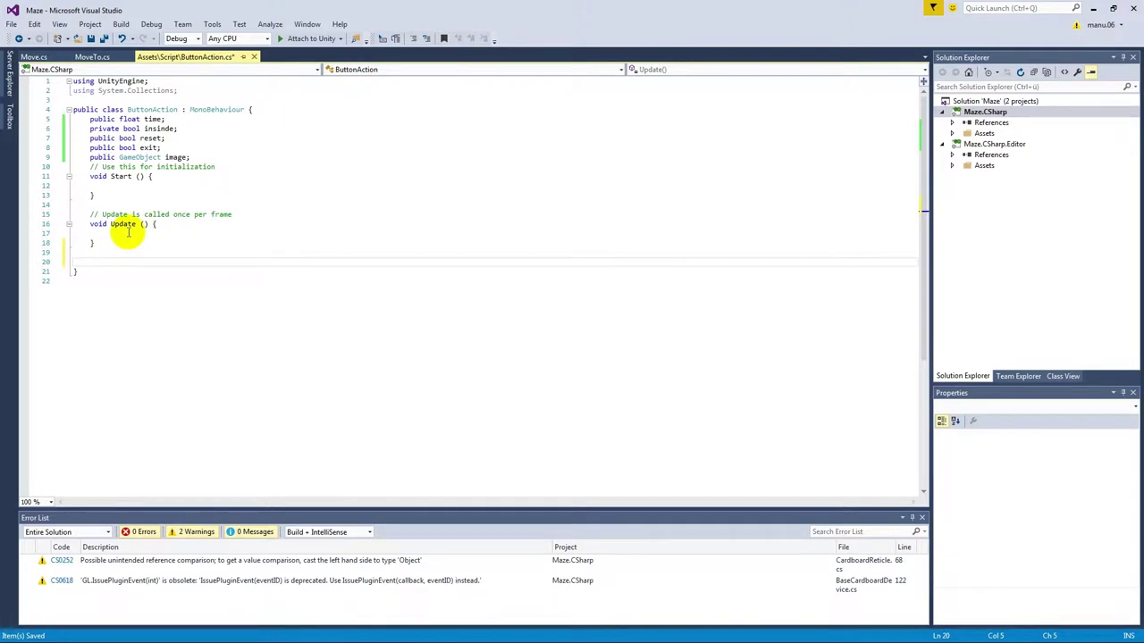
Add a public Restart() method calling Application.LoadLevel(Application.loadedLevel)
{"action": "type", "text": "public void Res"}
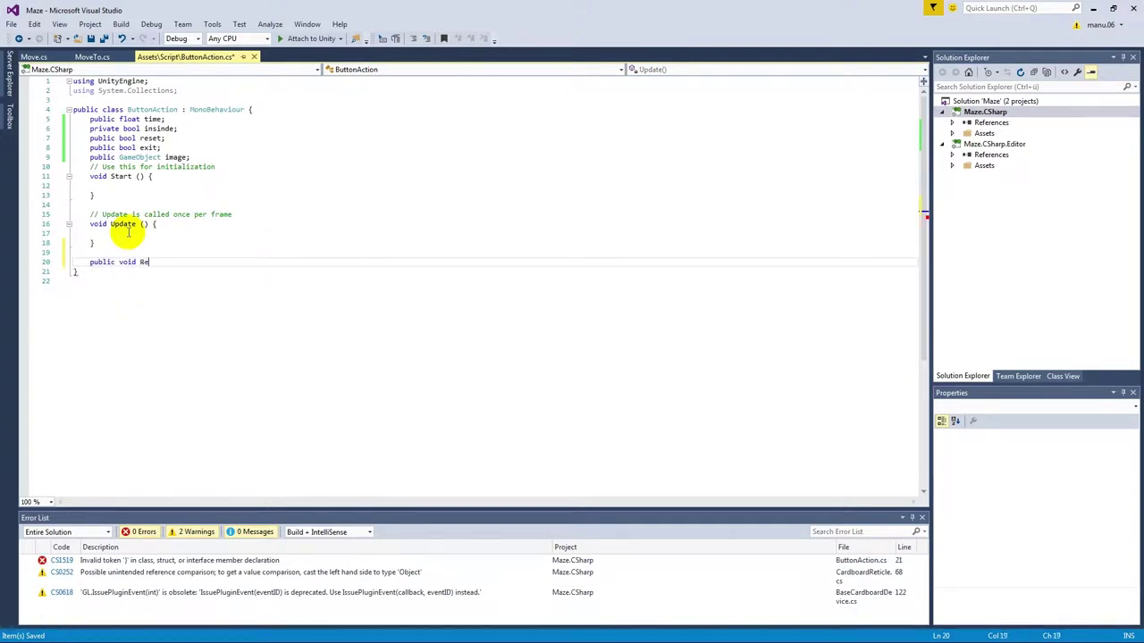
{"action": "type", "text": "tart() {"}
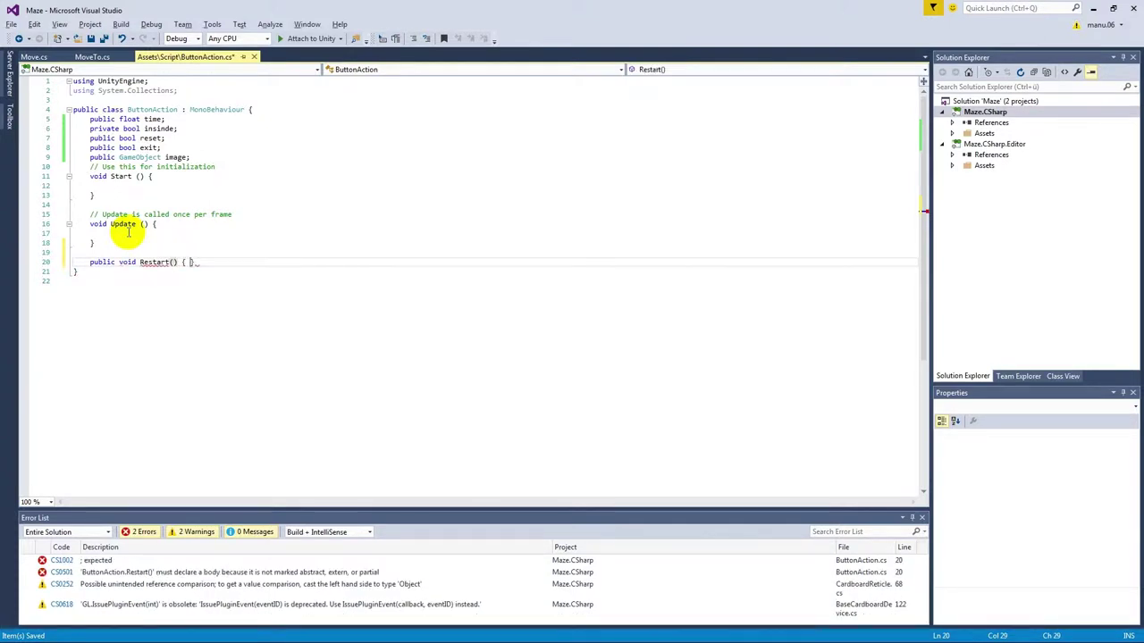
{"action": "key", "text": "Return"}
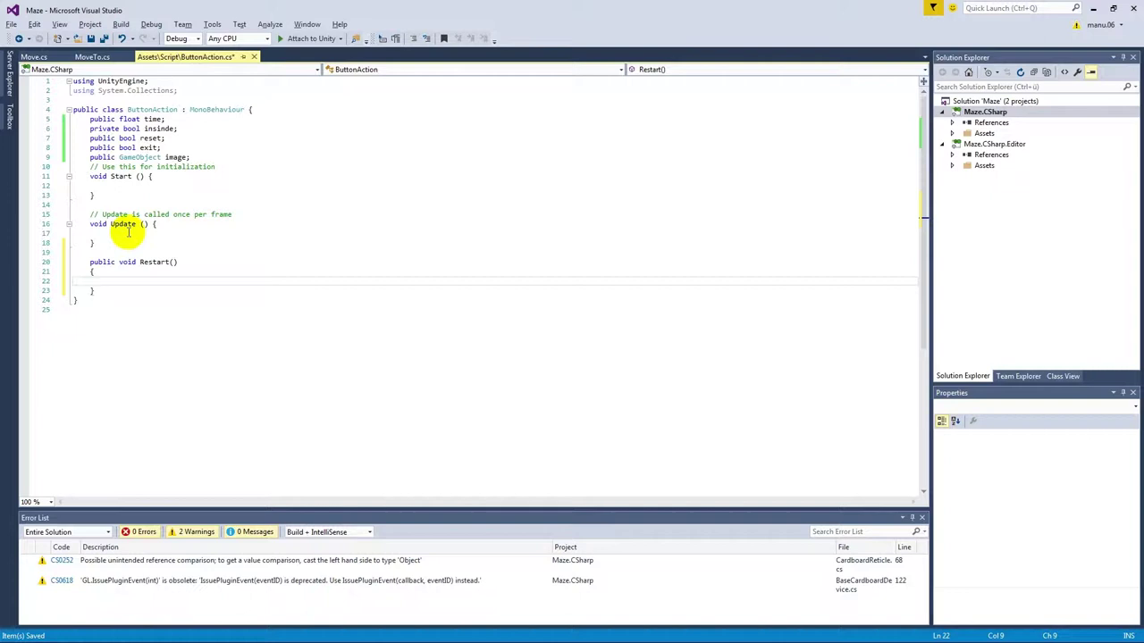
{"action": "type", "text": "App."}
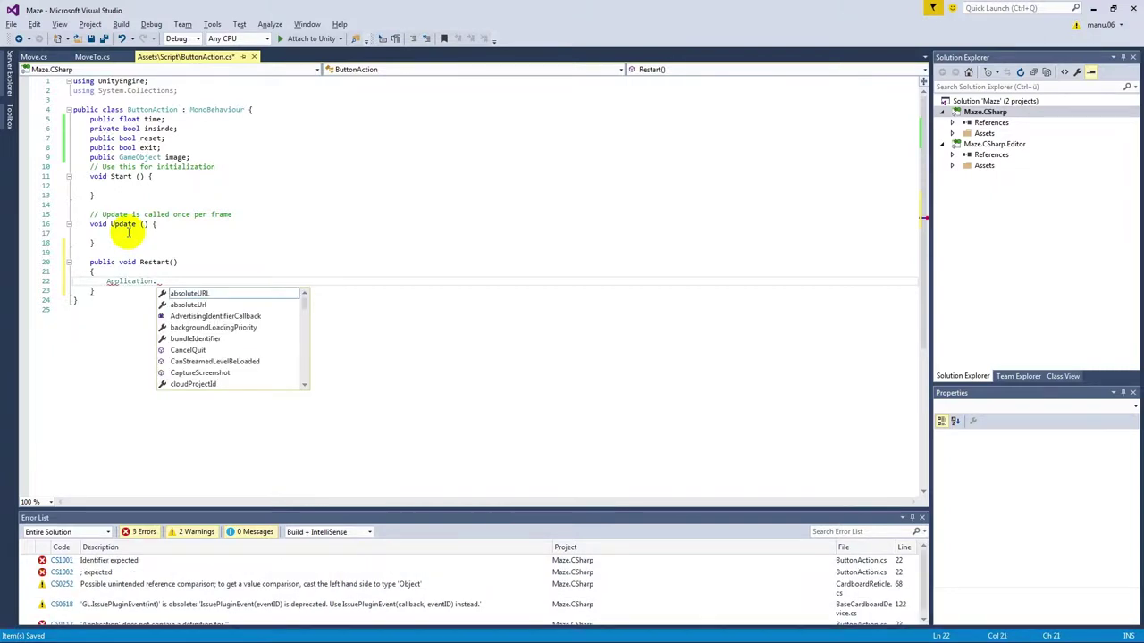
{"action": "type", "text": "L"}
{"action": "key", "text": "Tab"}
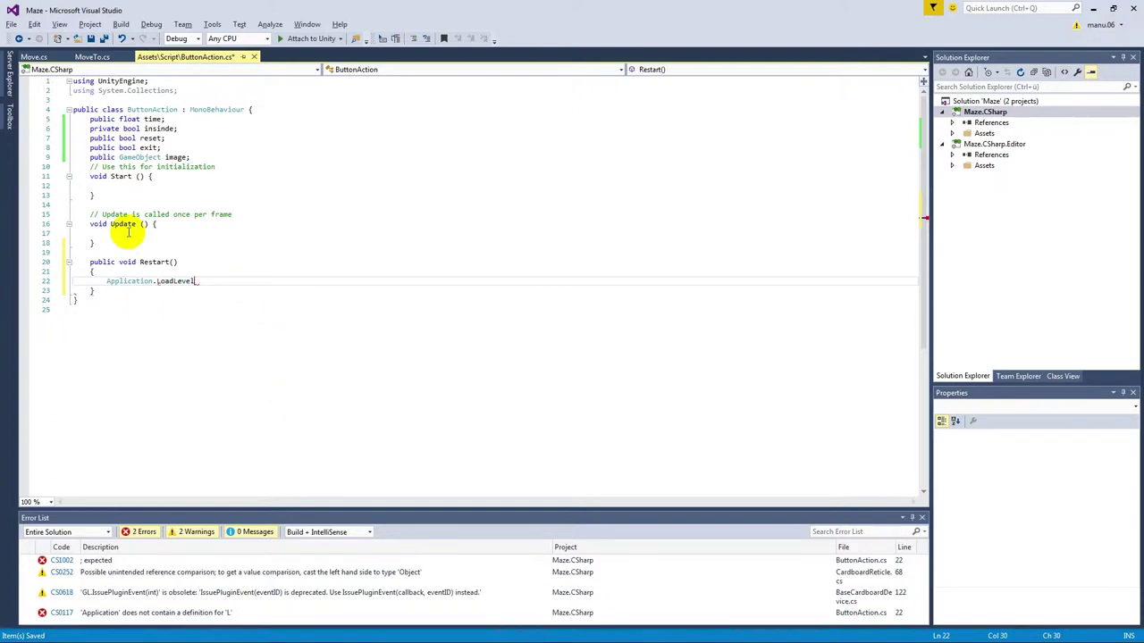
{"action": "type", "text": "("}
{"action": "type", "text": "App.lo"}
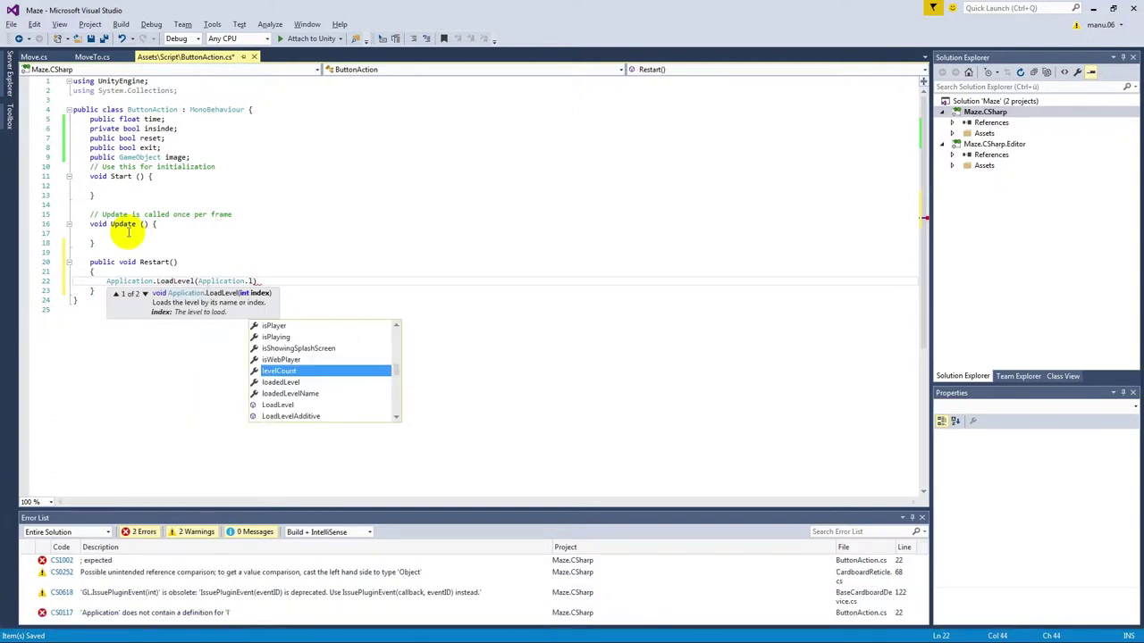
{"action": "key", "text": "Tab"}
{"action": "type", "text": ")"}
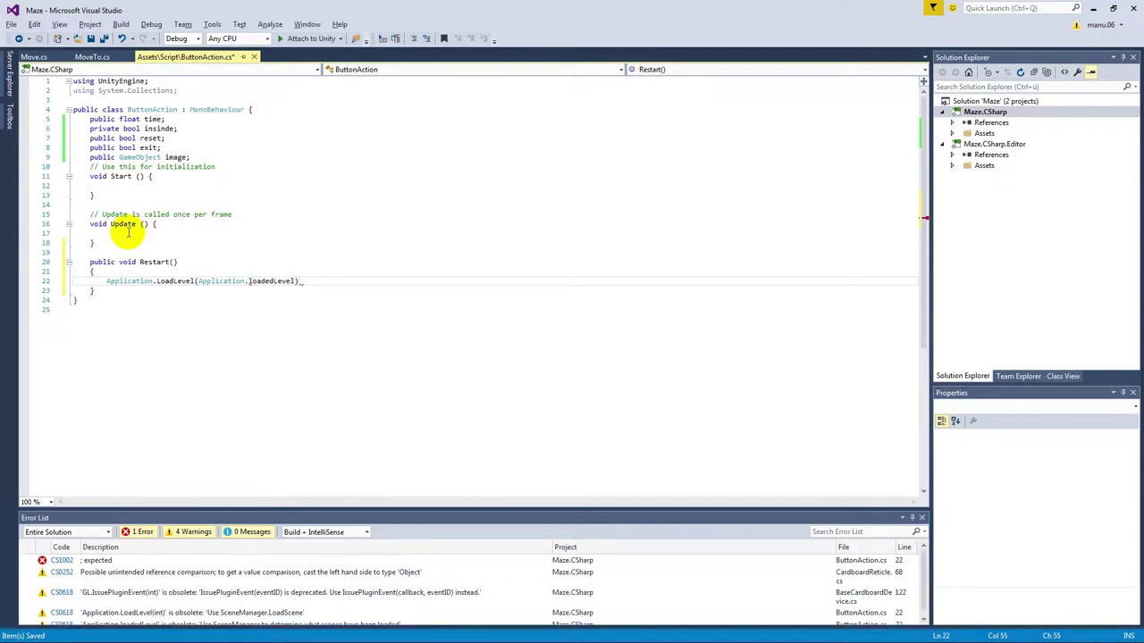
{"action": "type", "text": ";"}
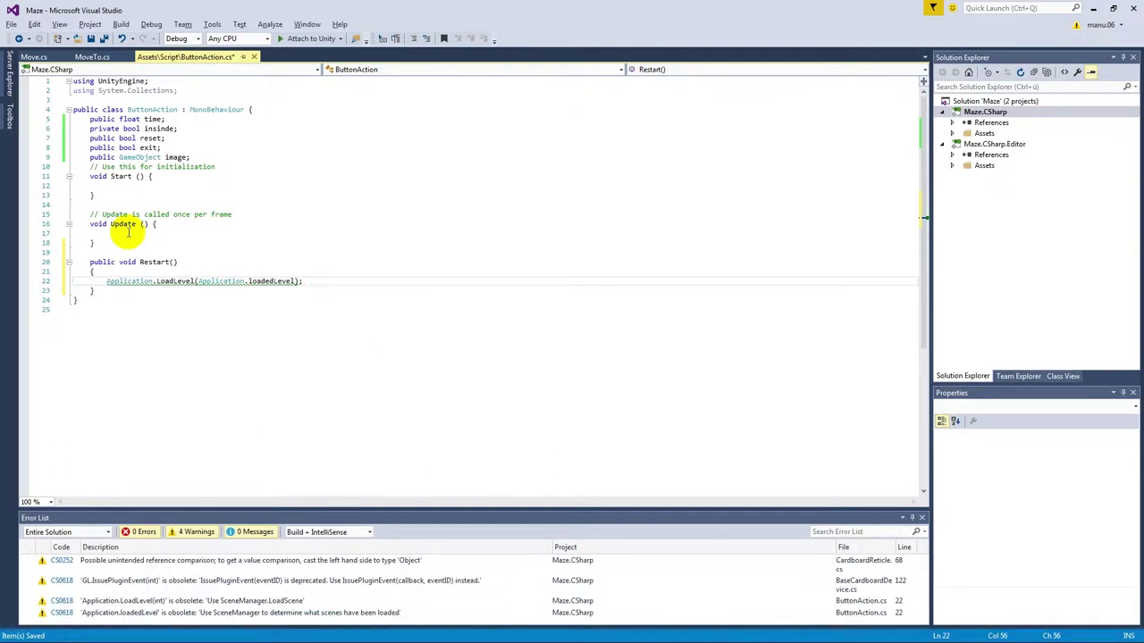
{"action": "key", "text": "Down"}
{"action": "key", "text": "Return"}
{"action": "key", "text": "Return"}
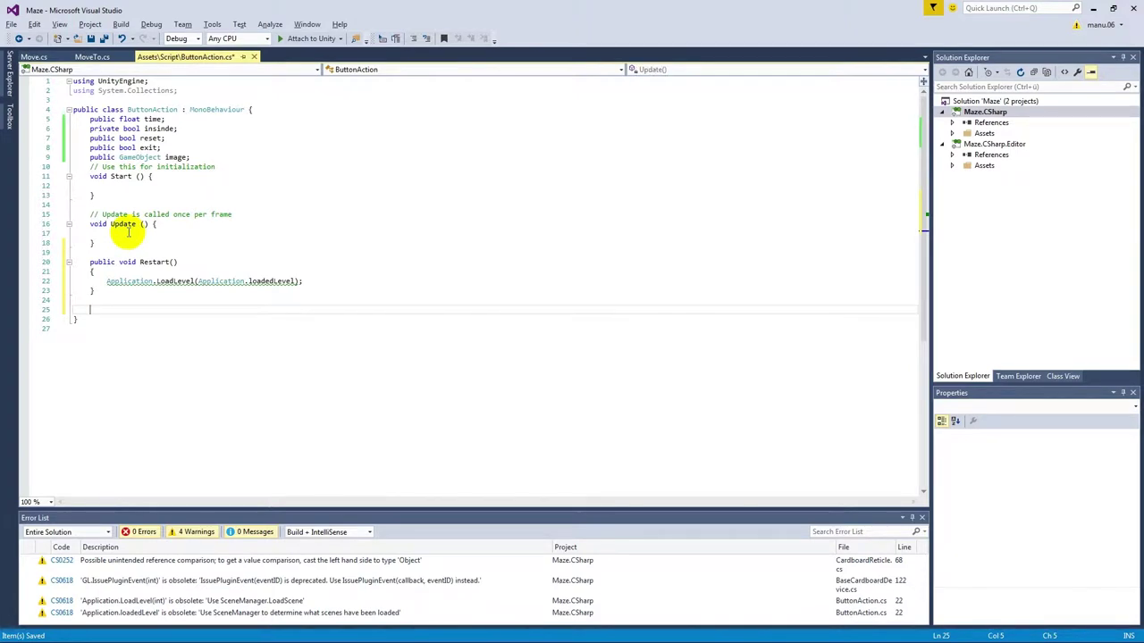
Add a public Quit() method that calls Application.Quit()
{"action": "type", "text": "public void Q"}
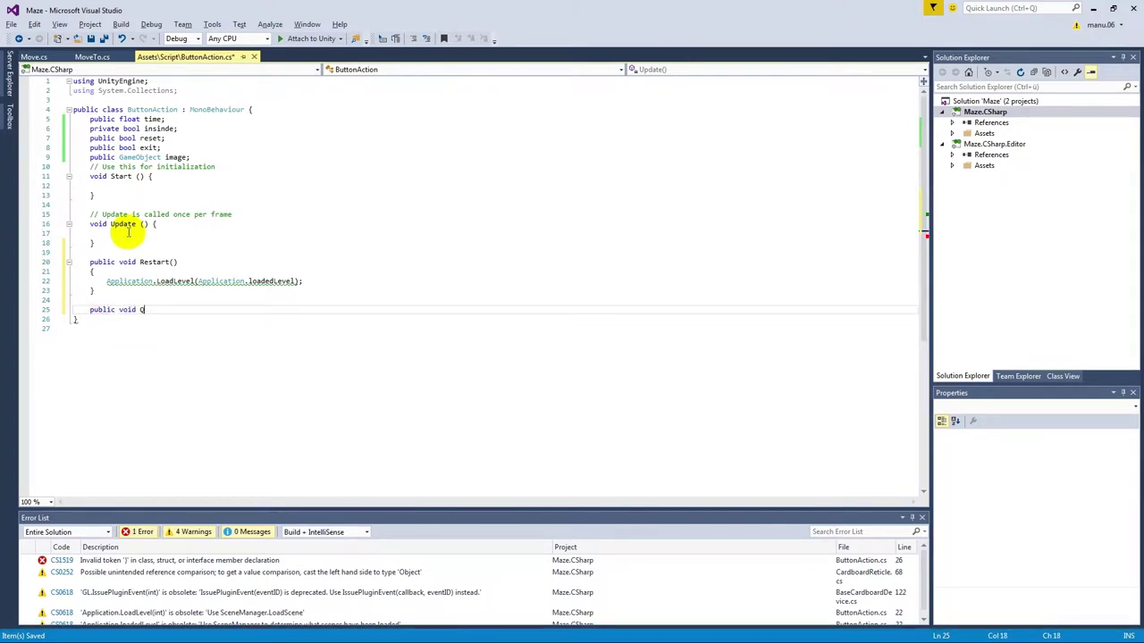
{"action": "type", "text": "uit()"}
{"action": "key", "text": "Return"}
{"action": "type", "text": "{"}
{"action": "key", "text": "Return"}
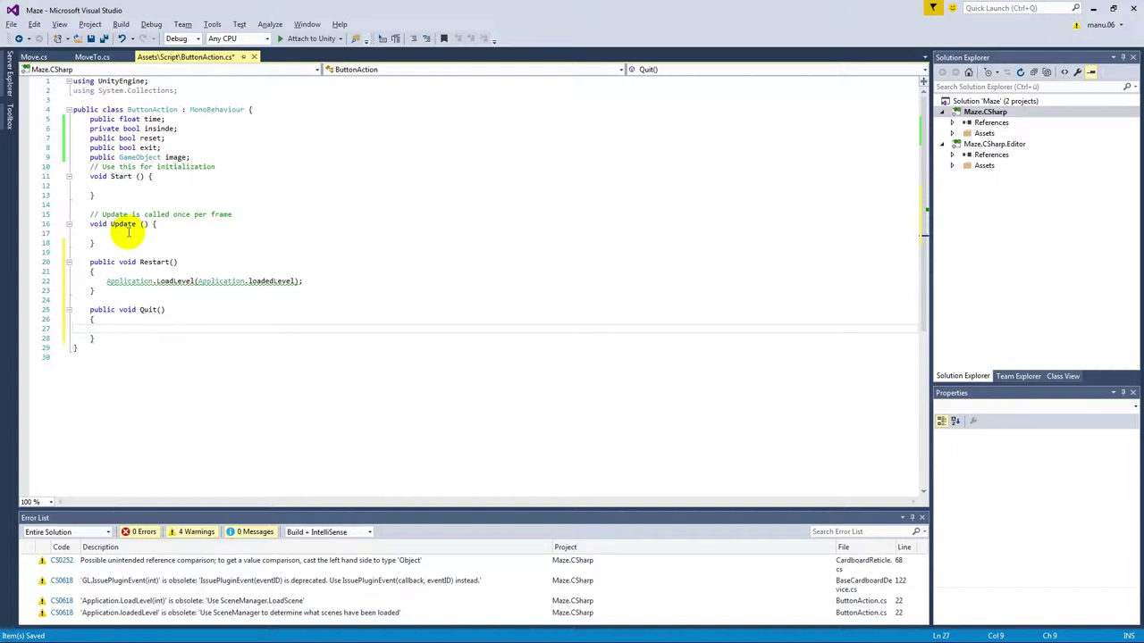
{"action": "type", "text": "Application"}
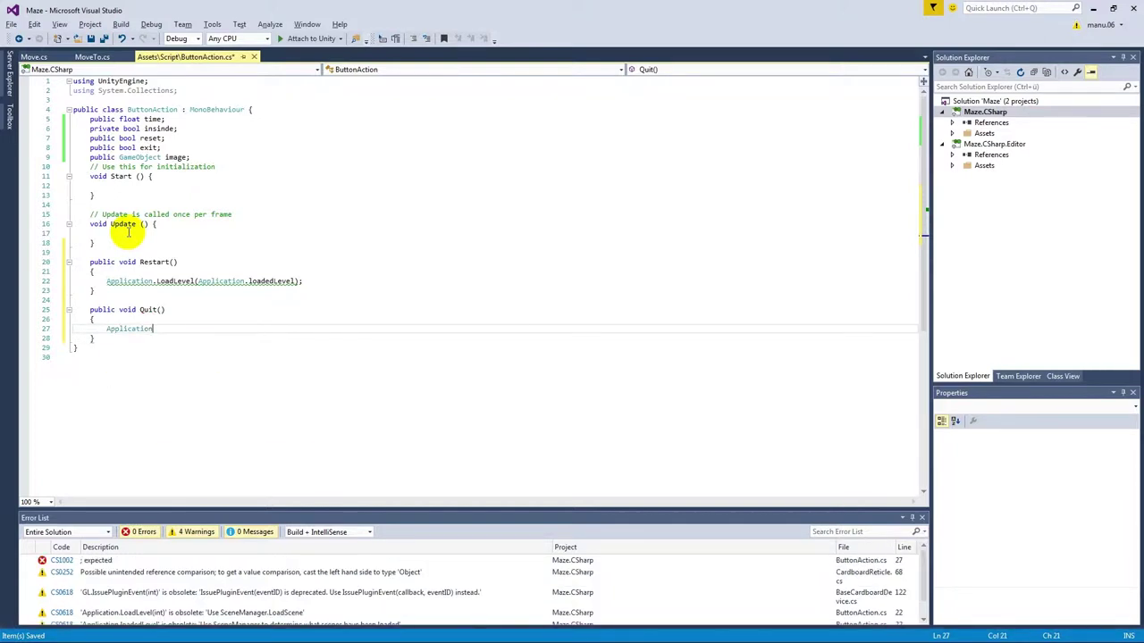
{"action": "type", "text": ".Quit()"}
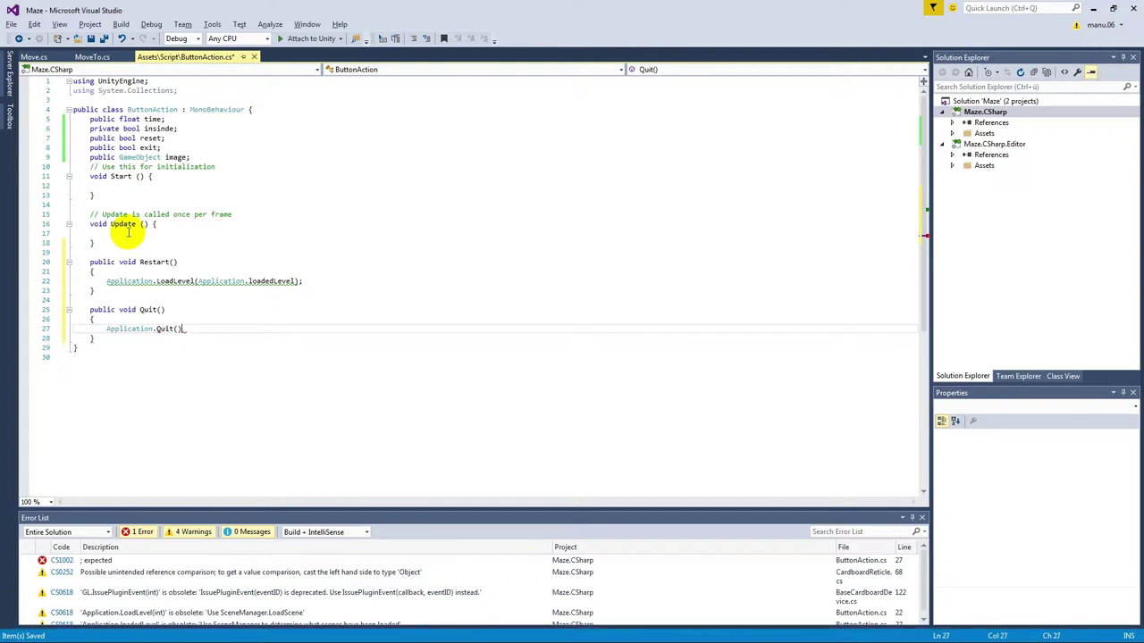
{"action": "type", "text": ";"}
{"action": "key", "text": "Down"}
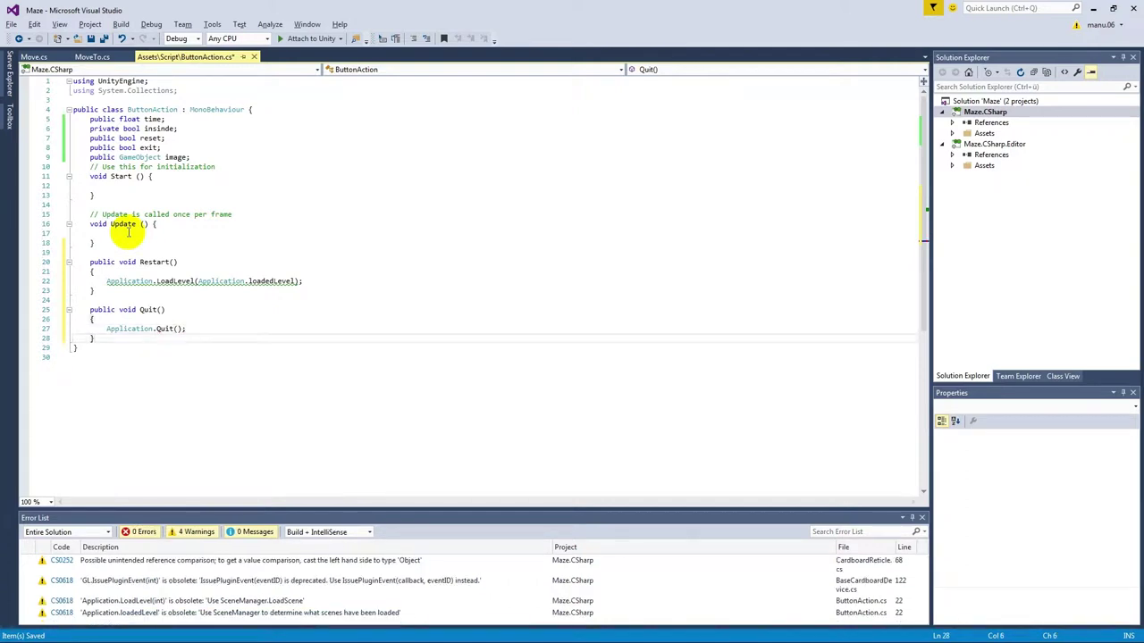
{"action": "key", "text": "Return"}
{"action": "key", "text": "Return"}
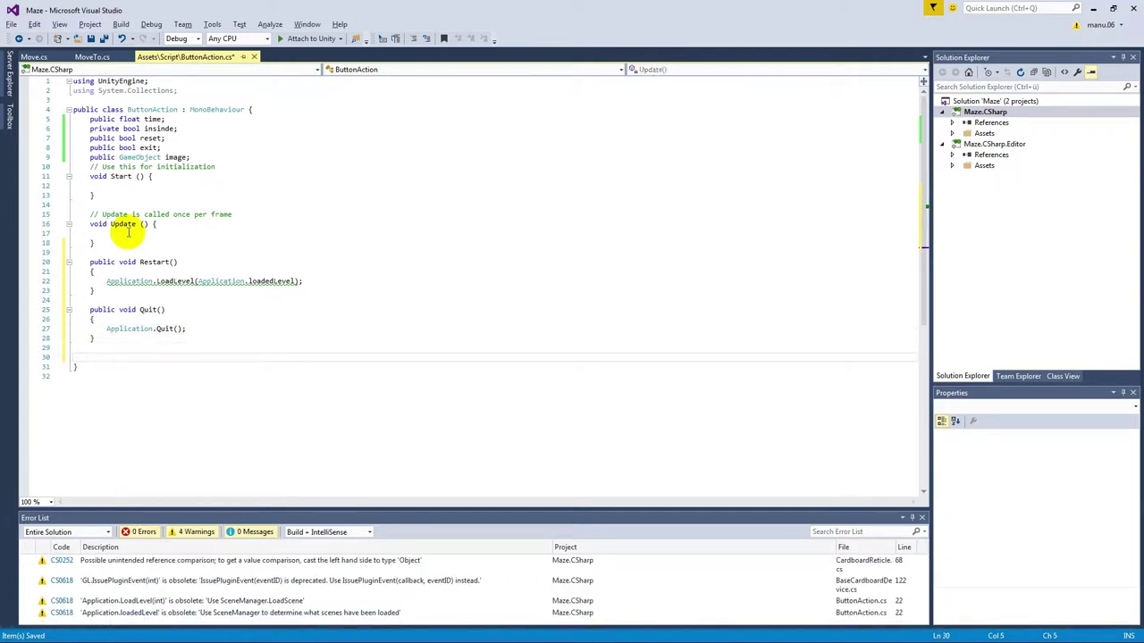
Write public void insideButton() with an if block setting inside = true
{"action": "type", "text": "public"}
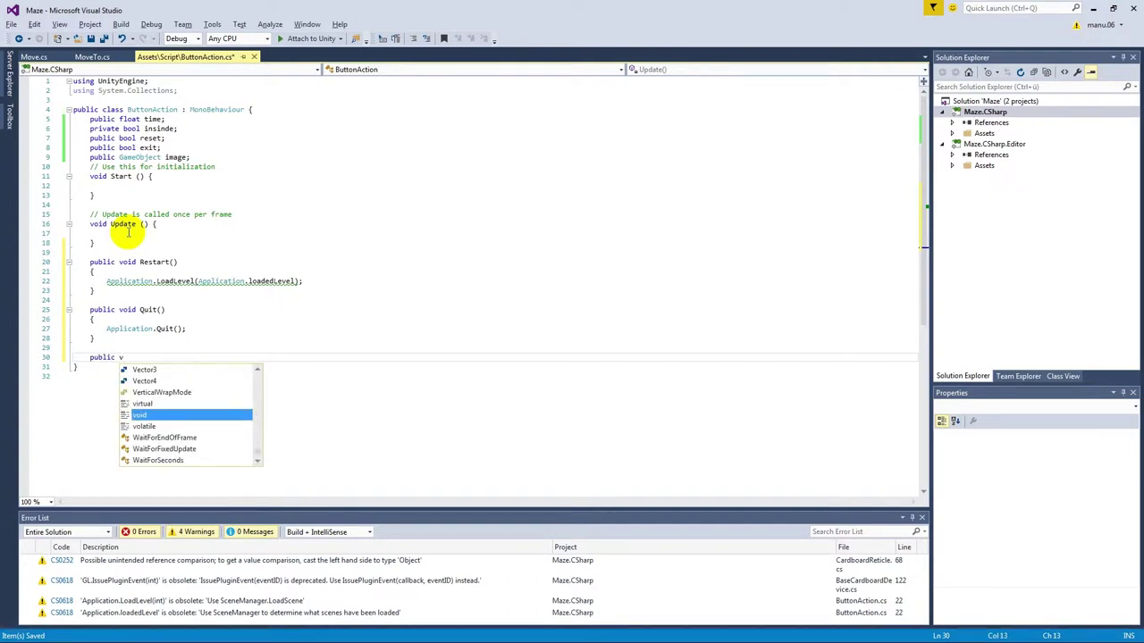
{"action": "type", "text": " void inside"}
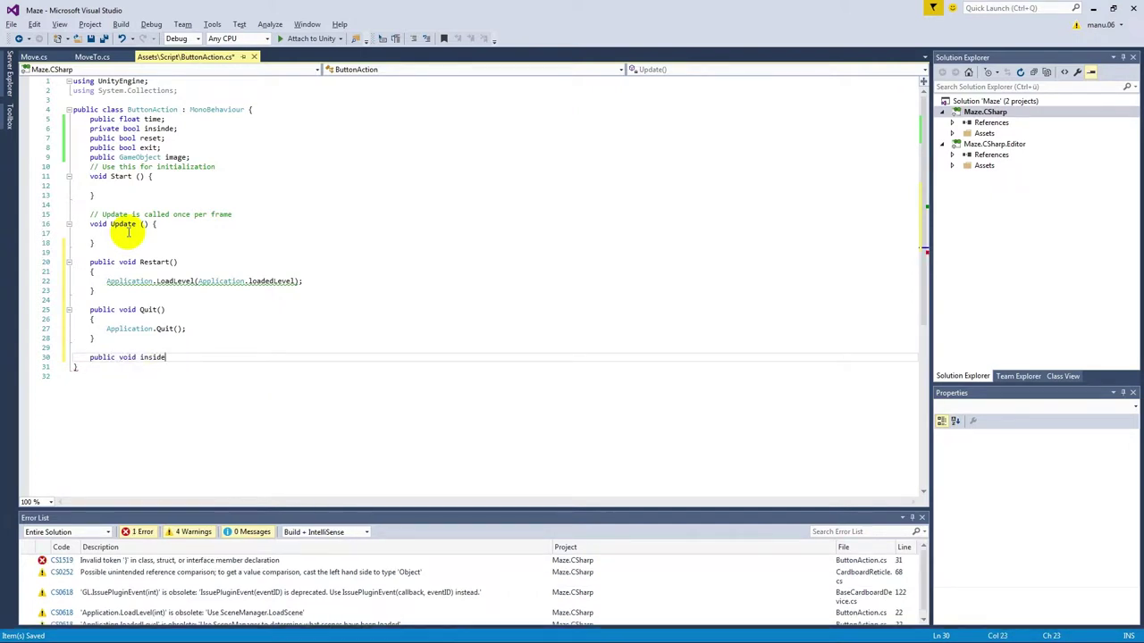
{"action": "type", "text": "Button();"}
{"action": "key", "text": "BackSpace"}
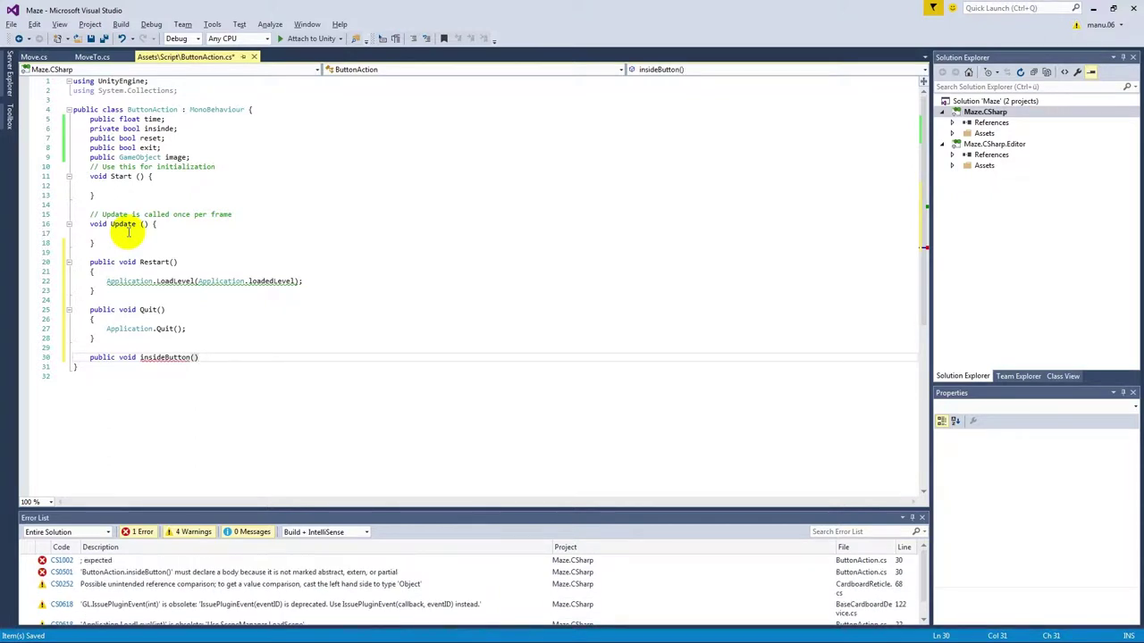
{"action": "key", "text": "Return"}
{"action": "type", "text": "{"}
{"action": "key", "text": "Return"}
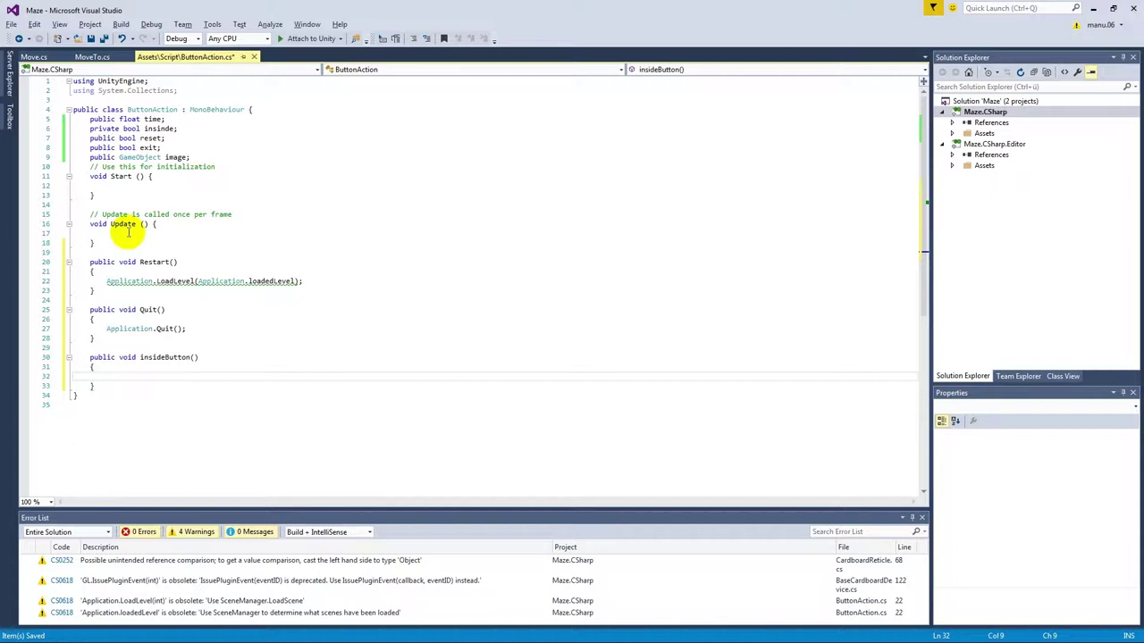
{"action": "type", "text": "if(!"}
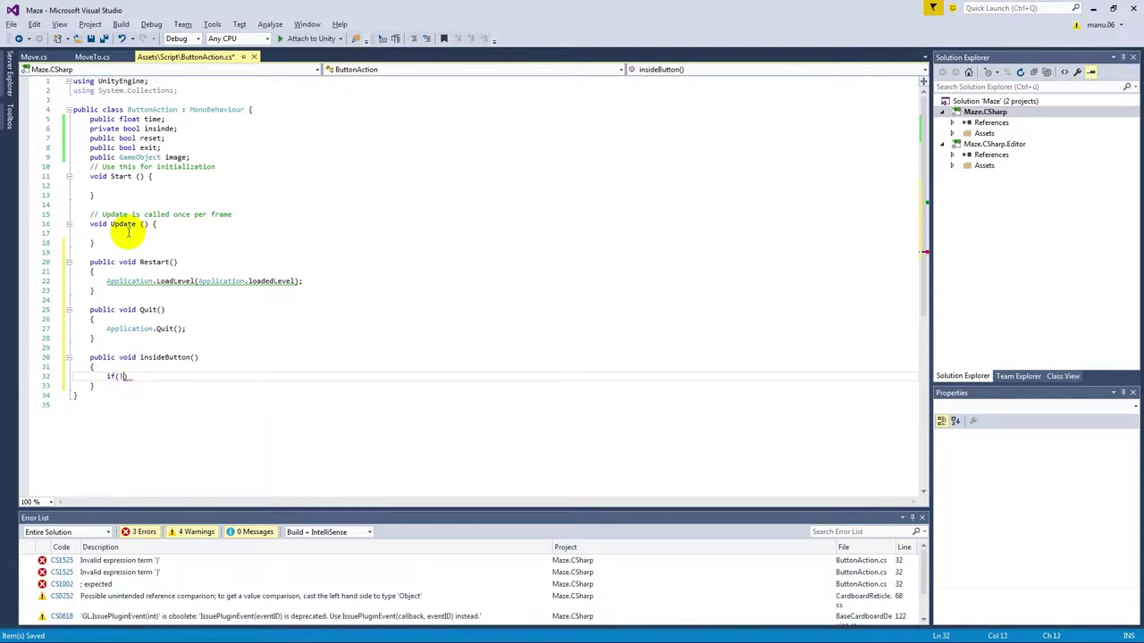
{"action": "type", "text": "insde)"}
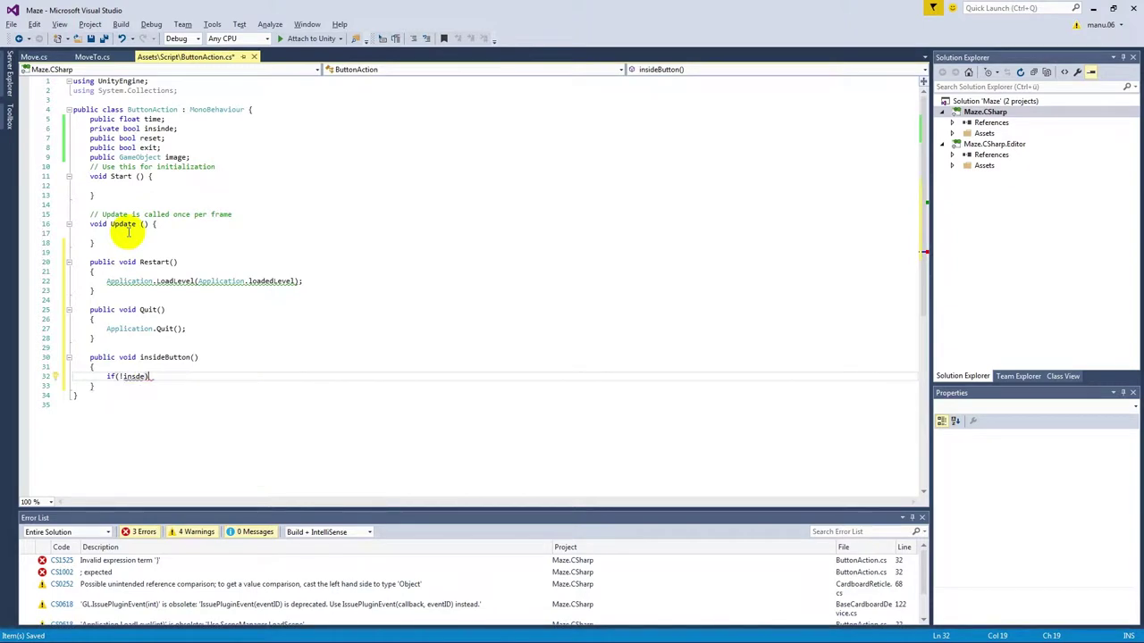
{"action": "type", "text": "{"}
{"action": "key", "text": "Return"}
{"action": "type", "text": "insideBu"}
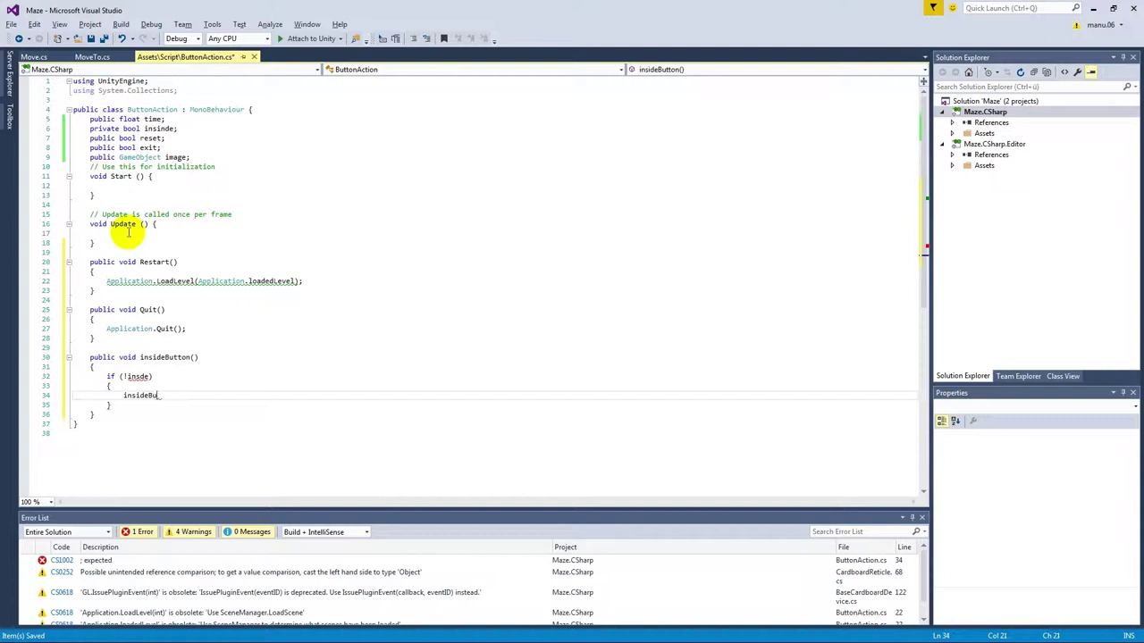
{"action": "key", "text": "BackSpace"}
{"action": "key", "text": "BackSpace"}
{"action": "type", "text": " = true;"}
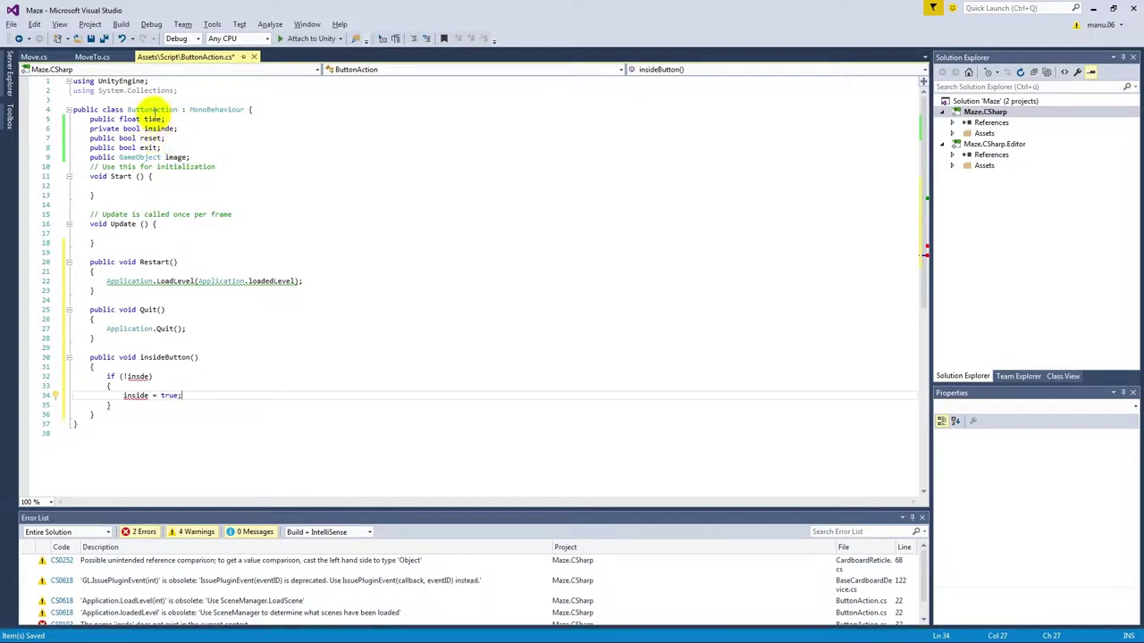
Rename the line 6 field from insinde to inside and finish the insideButton method
{"action": "left_click", "coordinate": [157, 129]}
{"action": "double_click", "coordinate": [164, 128]}
{"action": "left_click", "coordinate": [139, 377]}
{"action": "type", "text": "i"}
{"action": "left_click", "coordinate": [129, 404]}
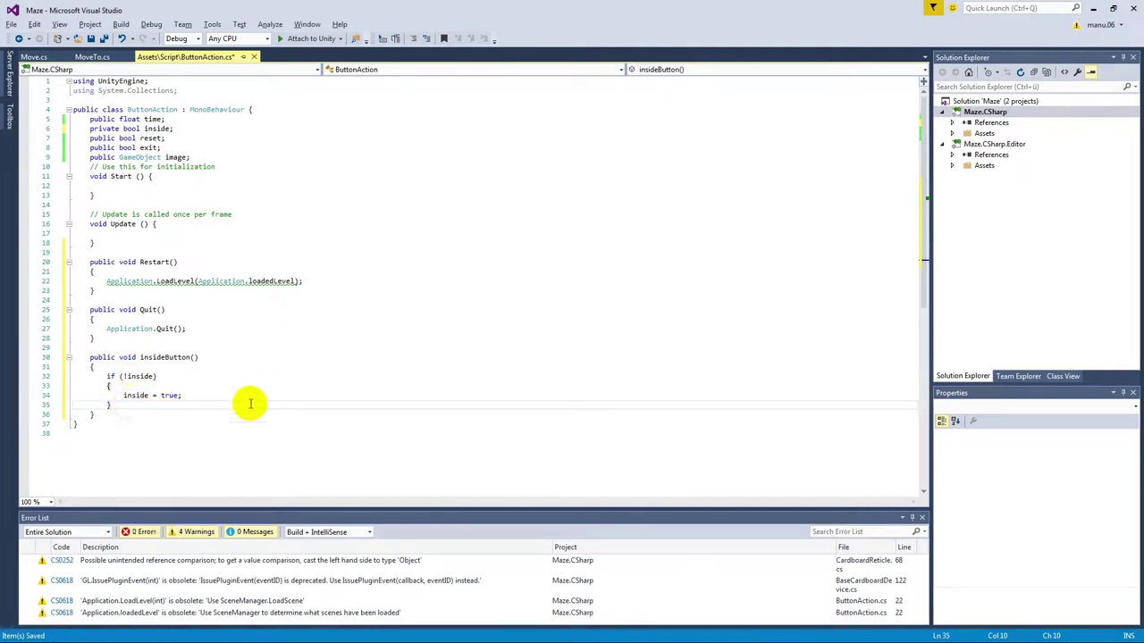
{"action": "left_click", "coordinate": [105, 414]}
{"action": "key", "text": "Return"}
{"action": "key", "text": "Return"}
Create public void ExitButton() whose first line sets inside = false
{"action": "type", "text": "public "}
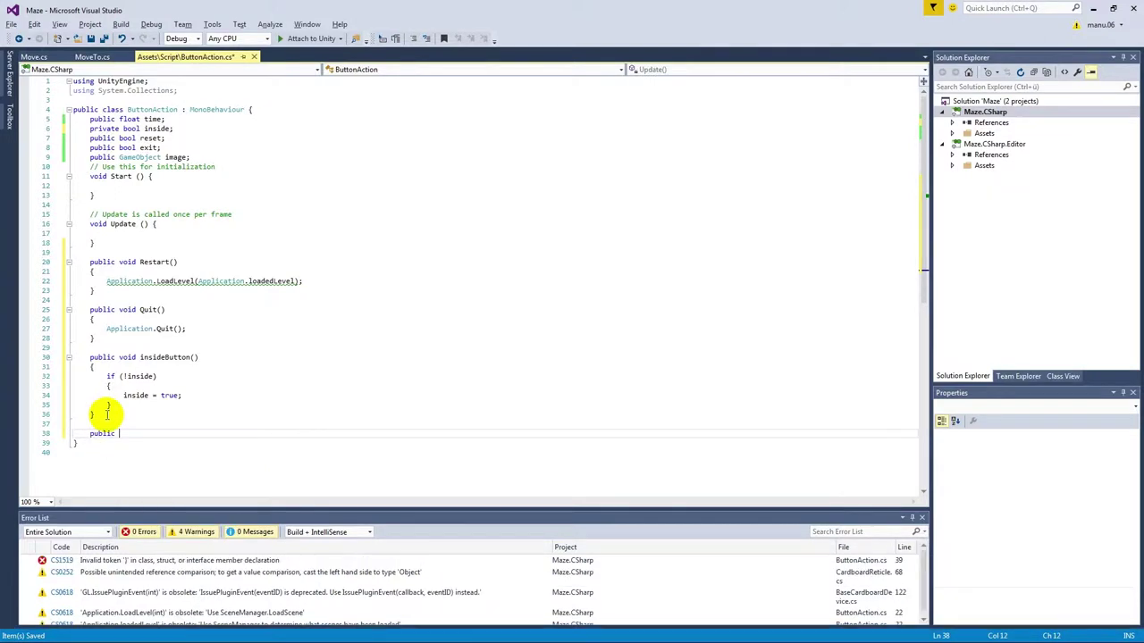
{"action": "type", "text": "void "}
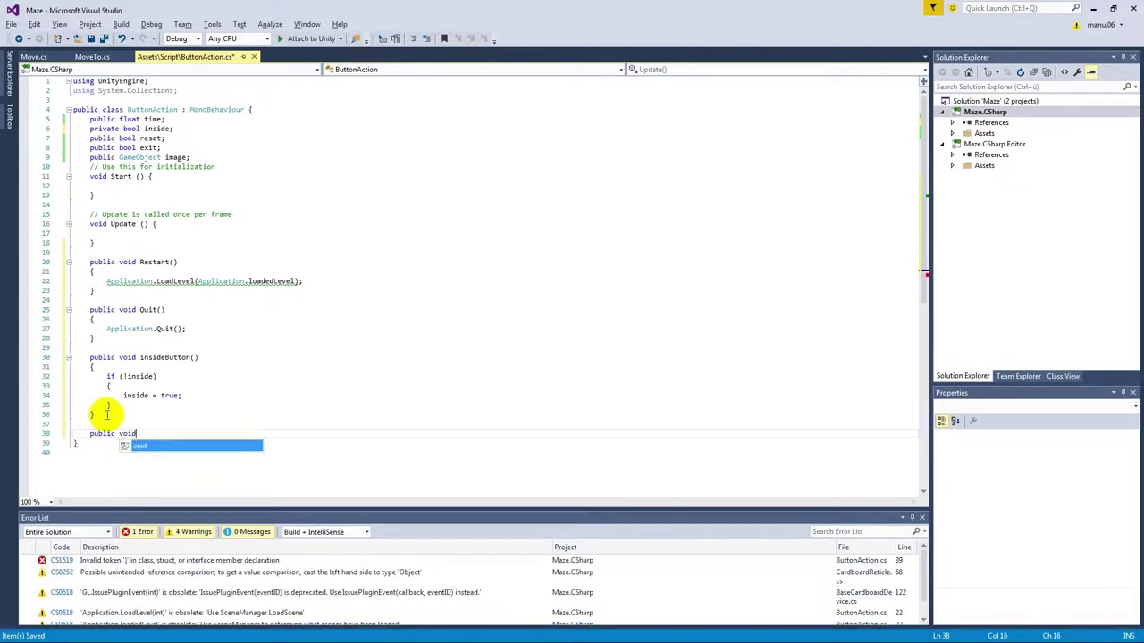
{"action": "type", "text": "xitButton("}
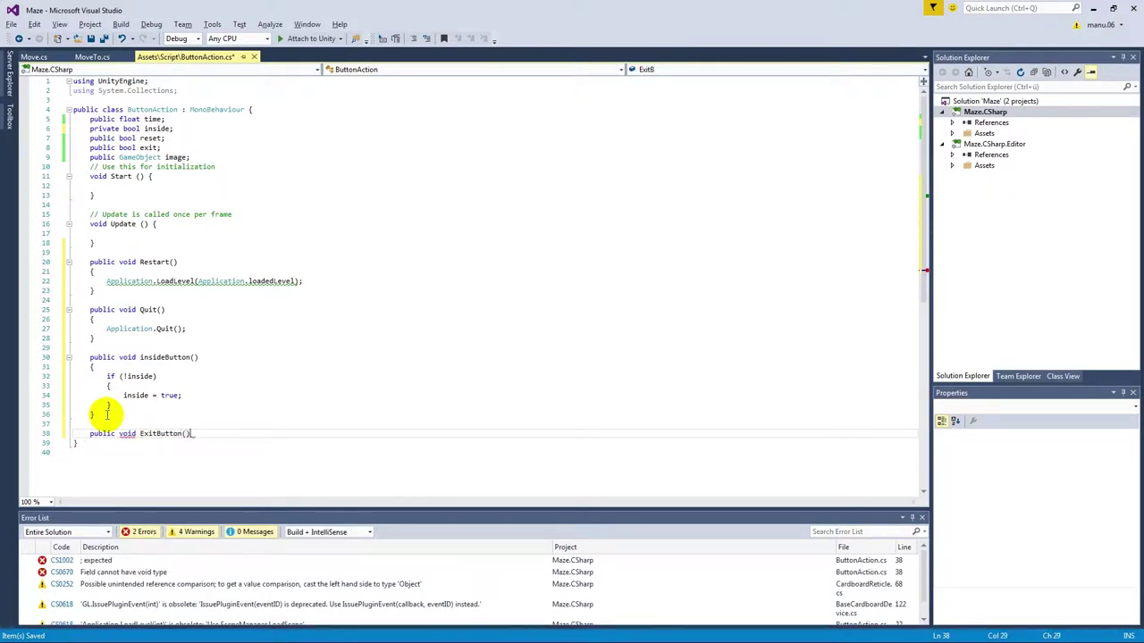
{"action": "type", "text": "{"}
{"action": "key", "text": "Return"}
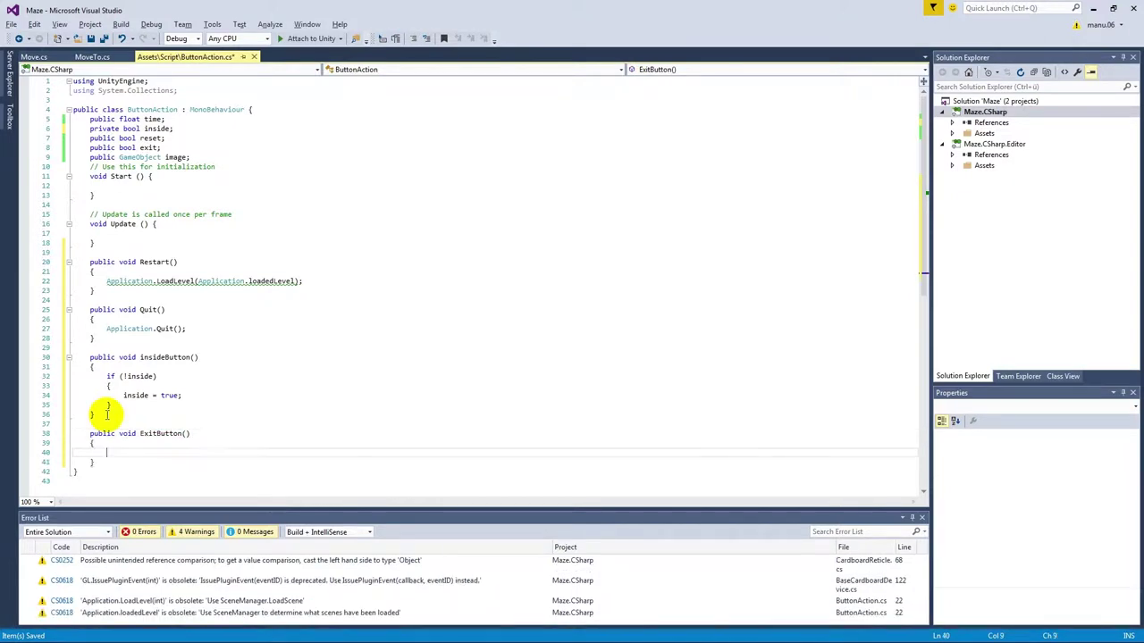
{"action": "left_click", "coordinate": [143, 357]}
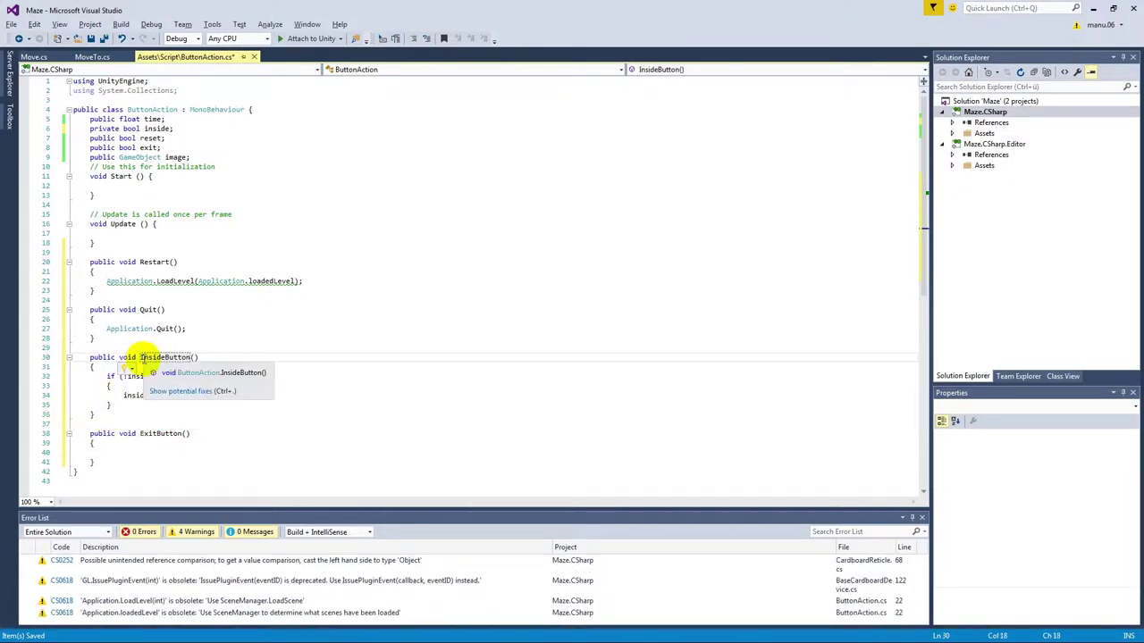
{"action": "left_click", "coordinate": [114, 451]}
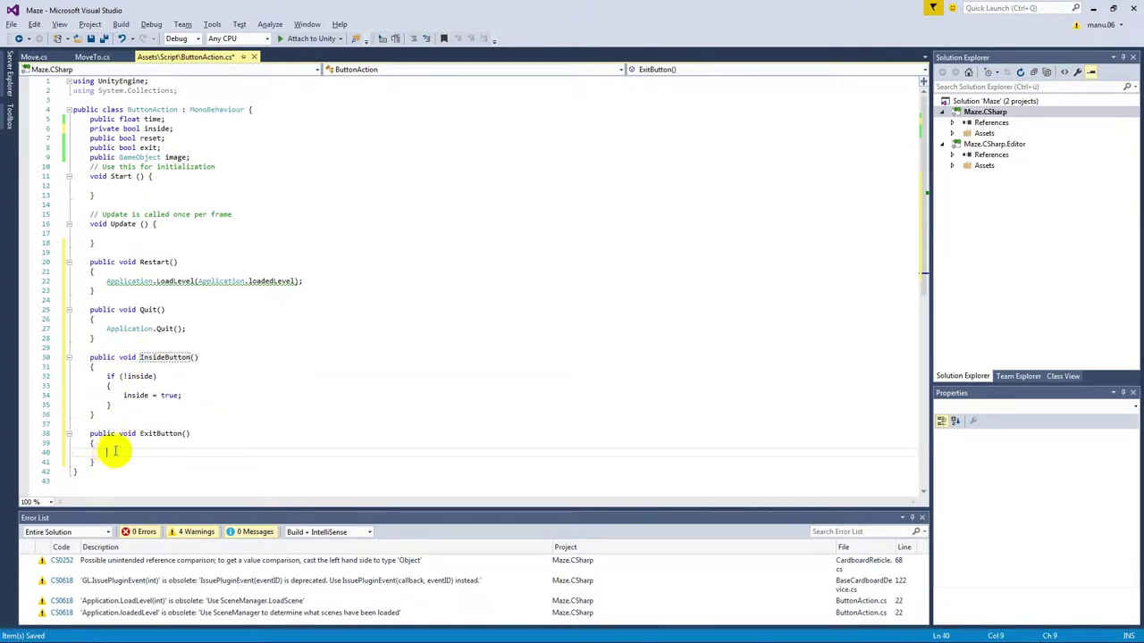
{"action": "type", "text": "in"}
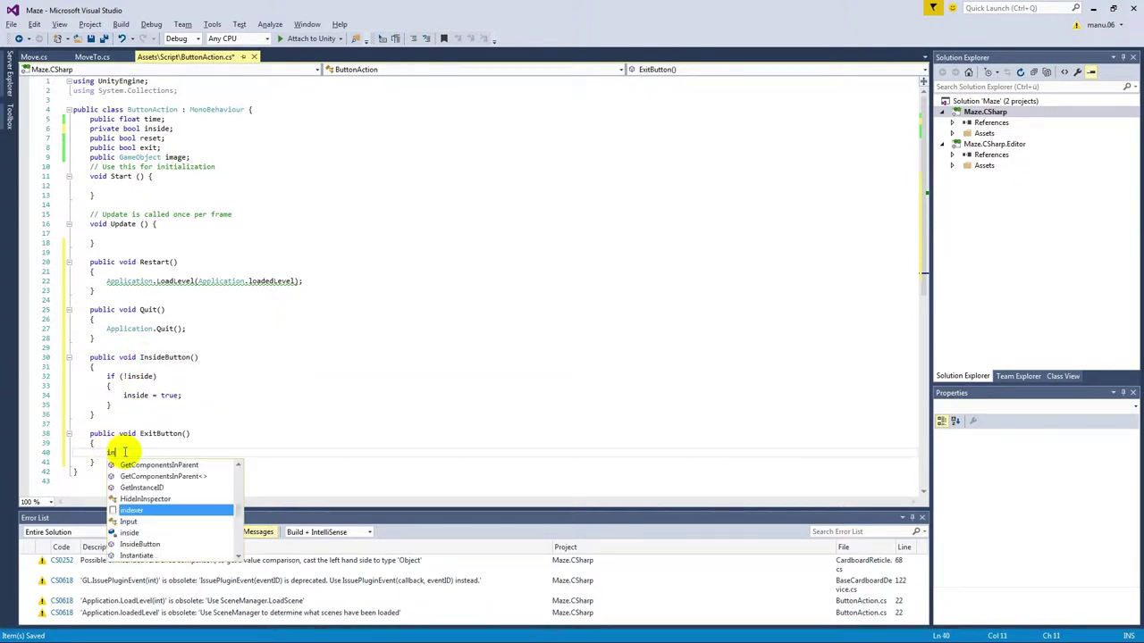
{"action": "key", "text": "Tab"}
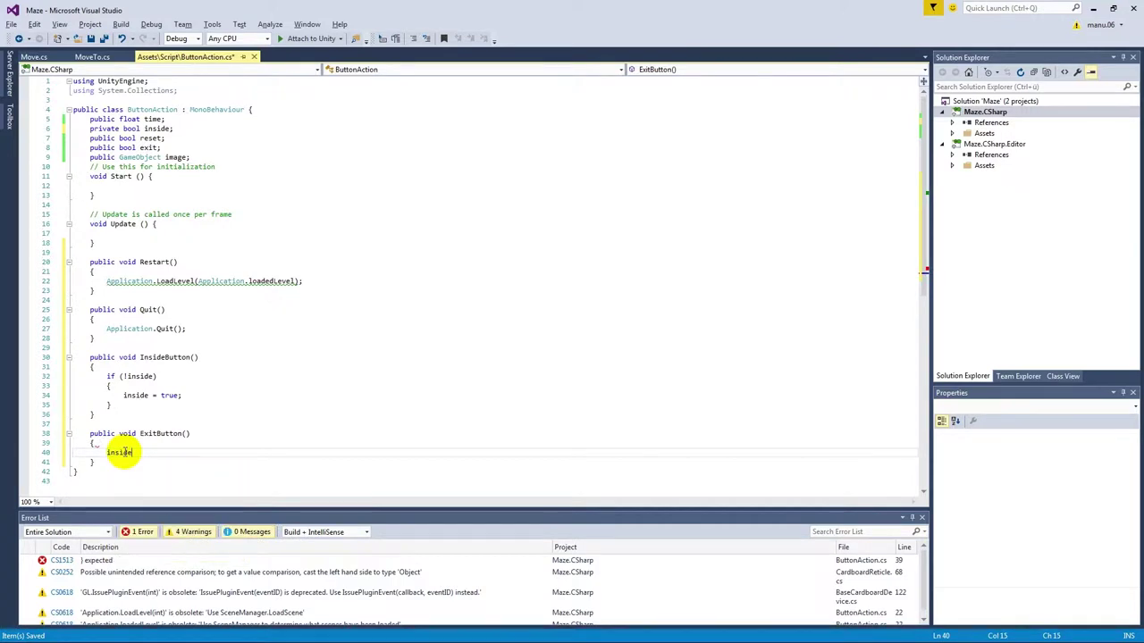
{"action": "type", "text": "= t"}
{"action": "key", "text": "BackSpace"}
{"action": "type", "text": "false;"}
{"action": "key", "text": "Return"}
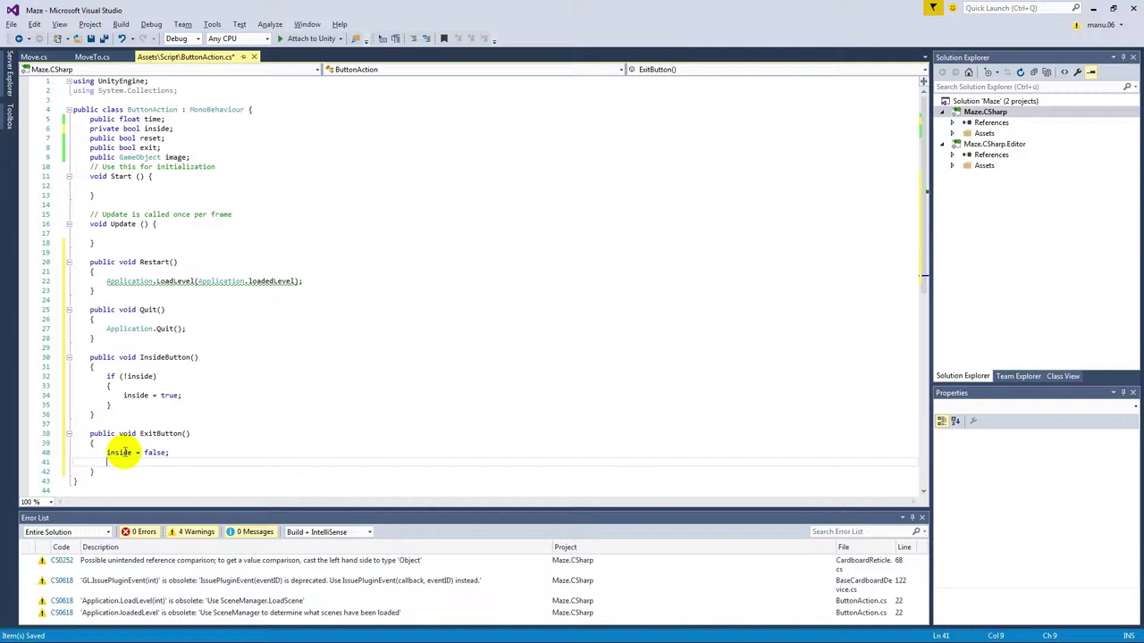
Add image.SetActive(false) to the ExitButton body
{"action": "type", "text": "Iins"}
{"action": "key", "text": "Tab"}
{"action": "key", "text": "BackSpace"}
{"action": "key", "text": "BackSpace"}
{"action": "key", "text": "BackSpace"}
{"action": "key", "text": "BackSpace"}
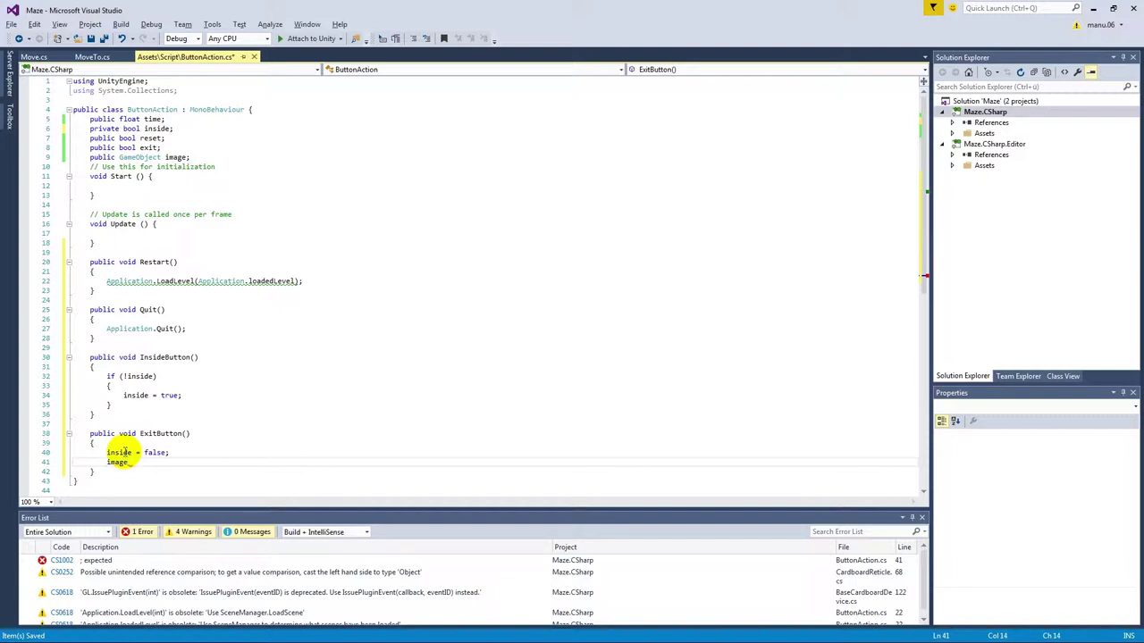
{"action": "type", "text": ".a"}
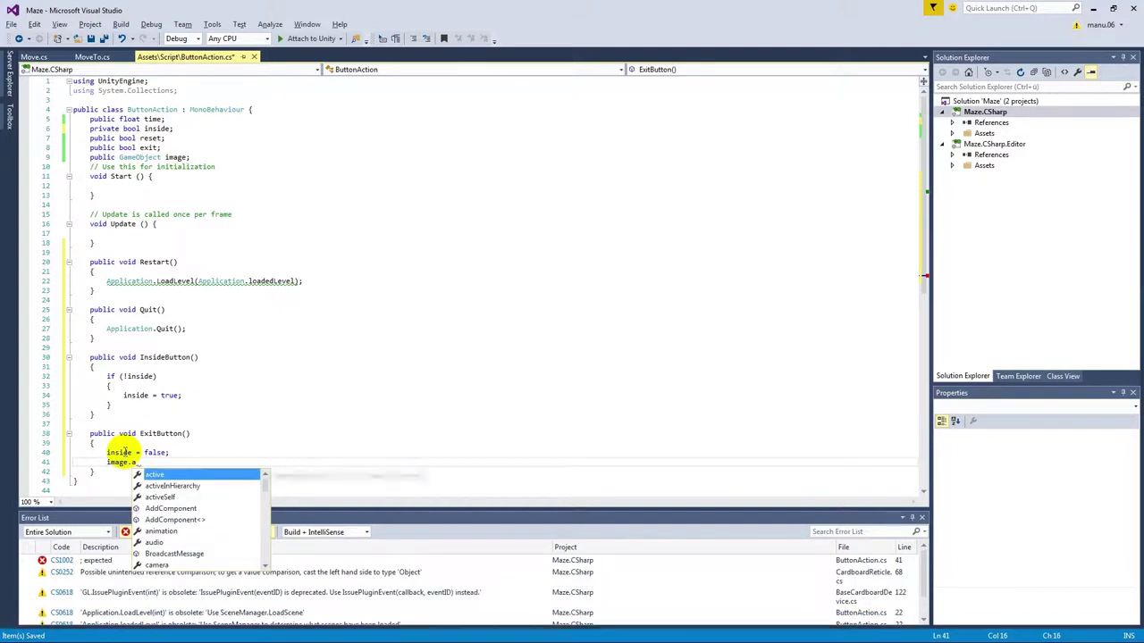
{"action": "key", "text": "BackSpace"}
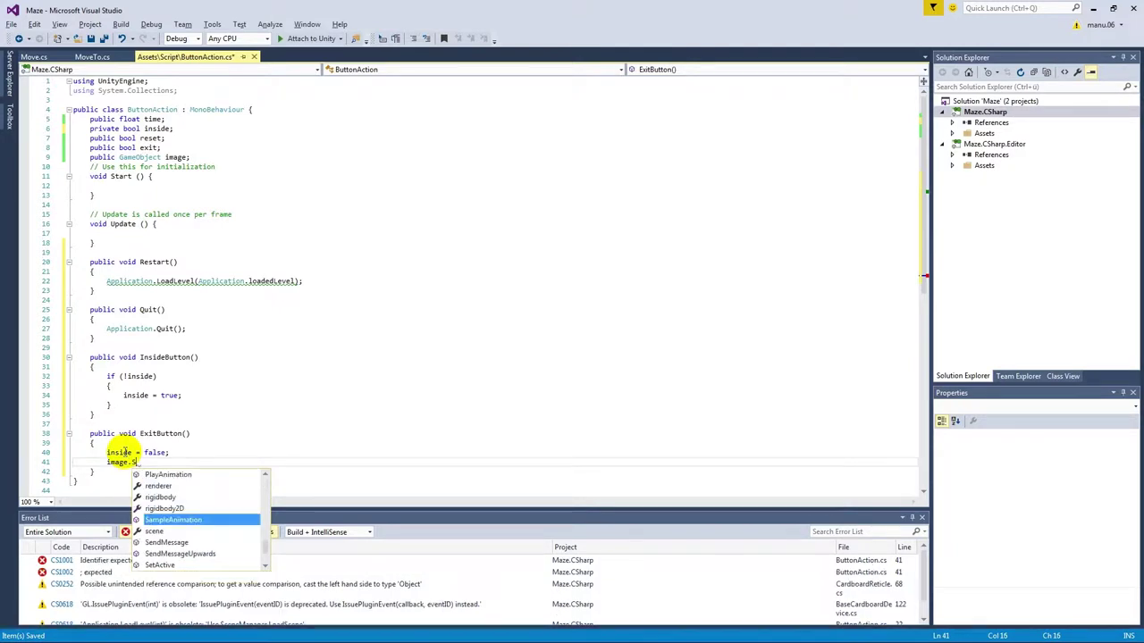
{"action": "type", "text": "SetActive"}
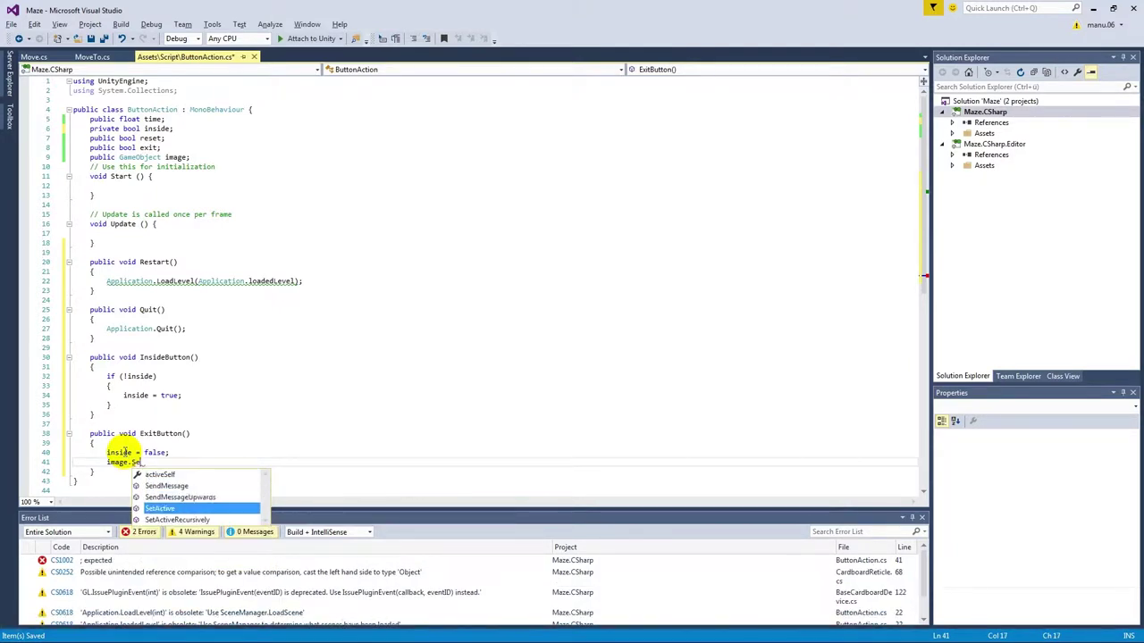
{"action": "type", "text": "(flase;"}
{"action": "key", "text": "BackSpace"}
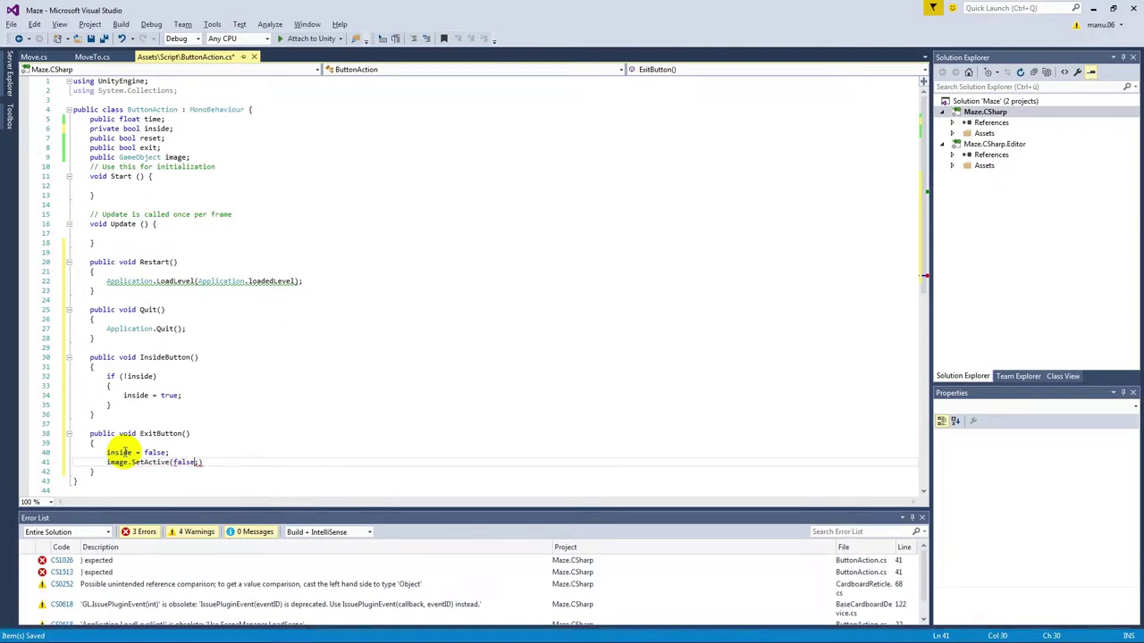
{"action": "type", "text": ")"}
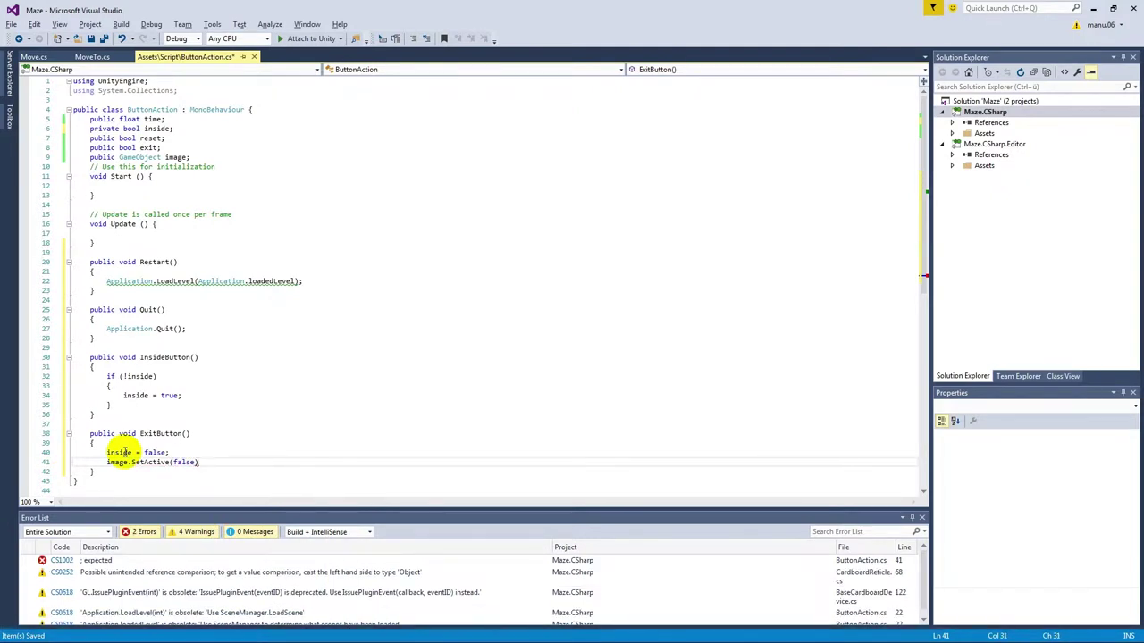
{"action": "type", "text": ";"}
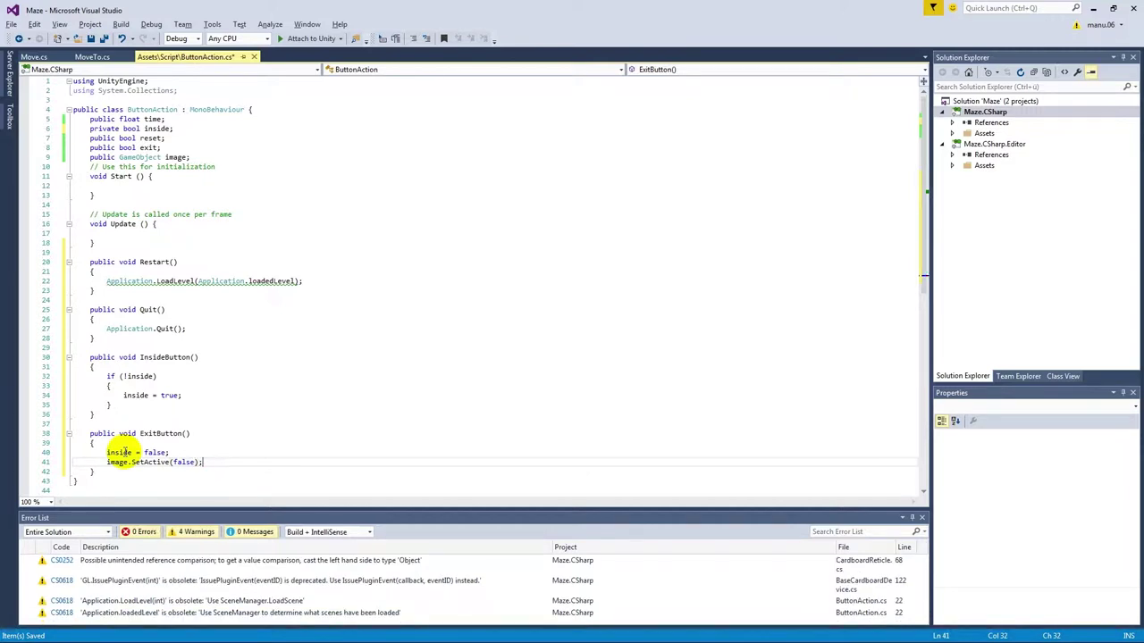
{"action": "key", "text": "Return"}
Add a line resetting image.GetComponent<Image>().fillAmout to 0
{"action": "type", "text": "im"}
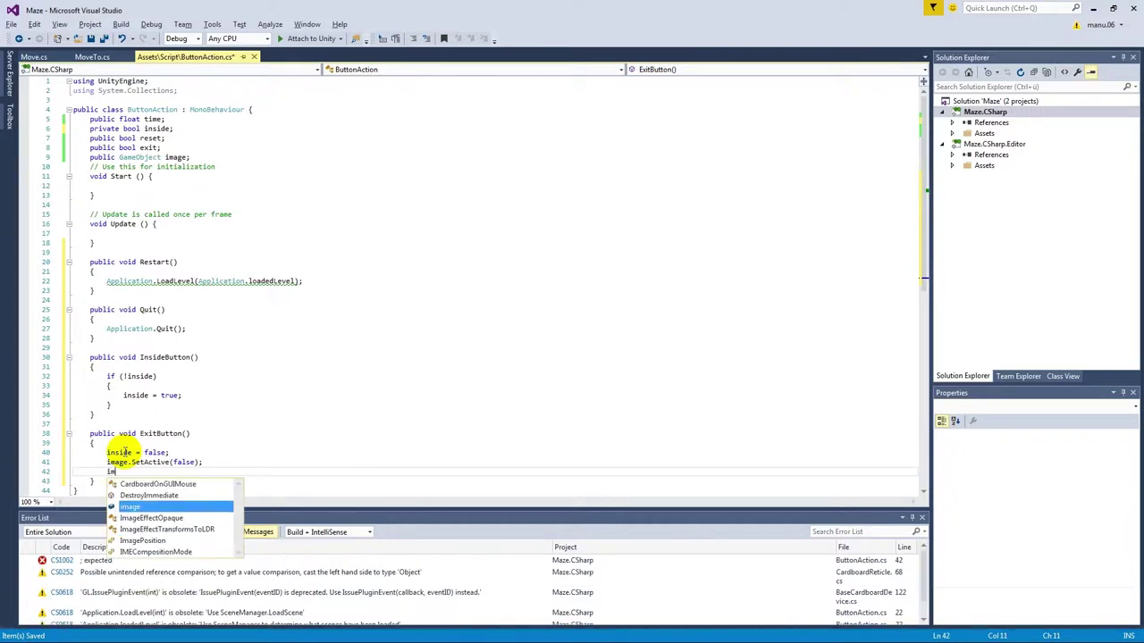
{"action": "type", "text": "age.get"}
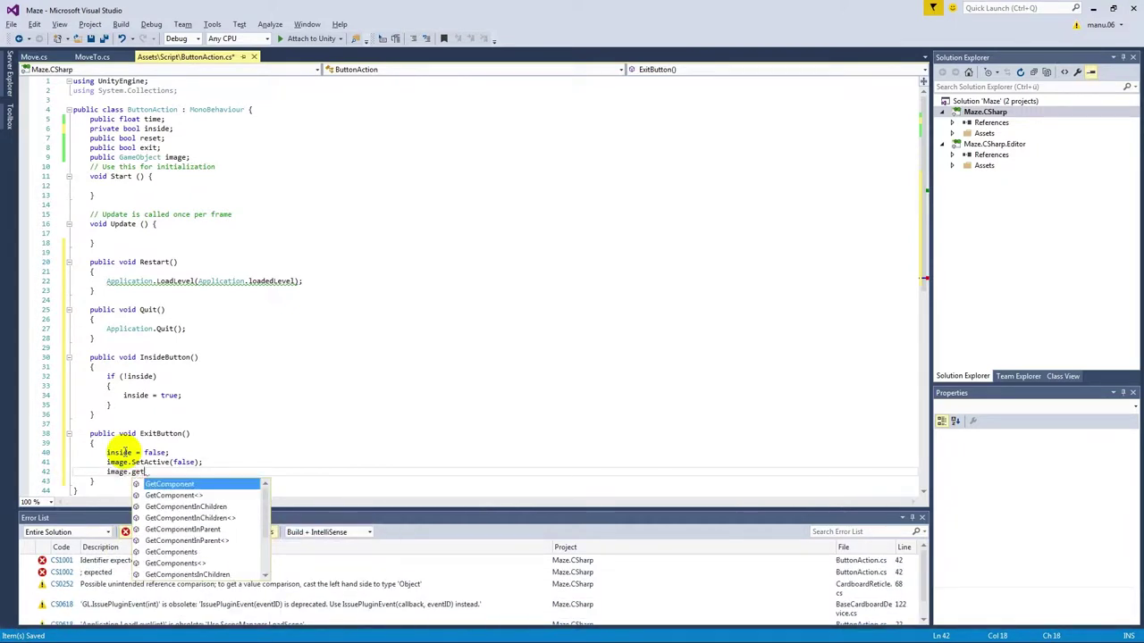
{"action": "key", "text": "Escape"}
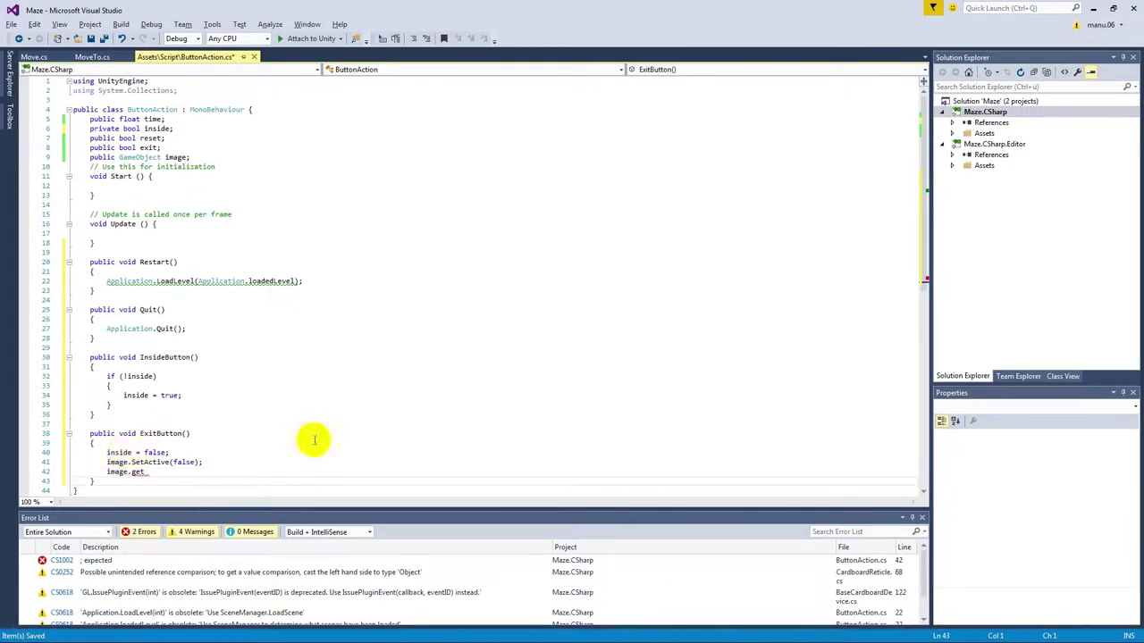
{"action": "left_click", "coordinate": [196, 461]}
{"action": "left_click", "coordinate": [144, 472]}
{"action": "key", "text": "BackSpace"}
{"action": "key", "text": "BackSpace"}
{"action": "key", "text": "BackSpace"}
{"action": "type", "text": "GetComponent<"}
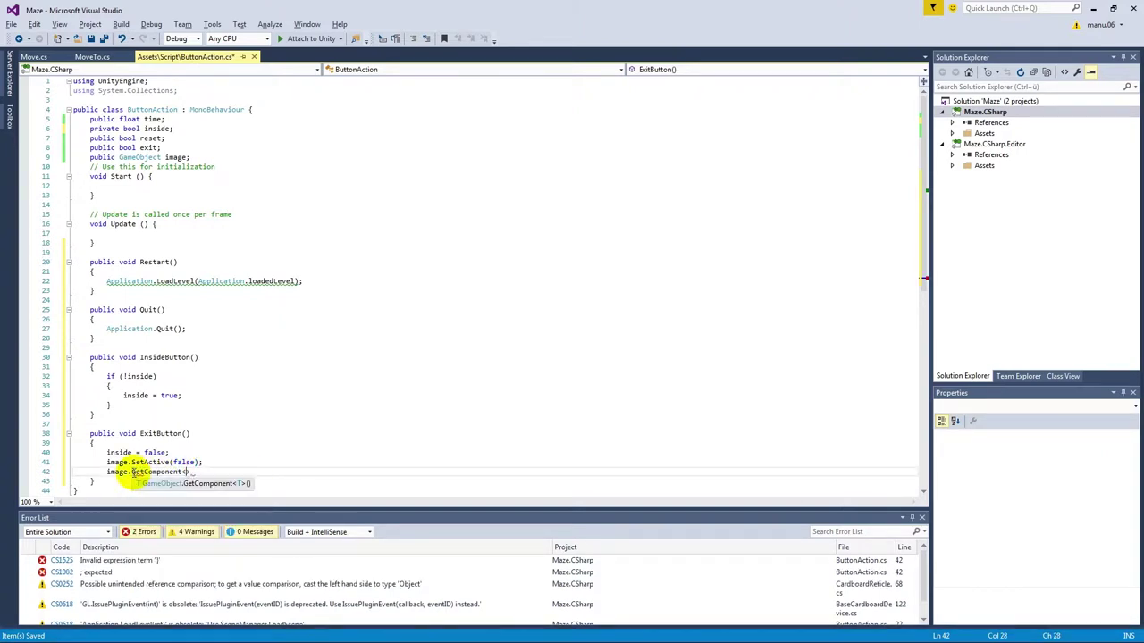
{"action": "type", "text": "Image"}
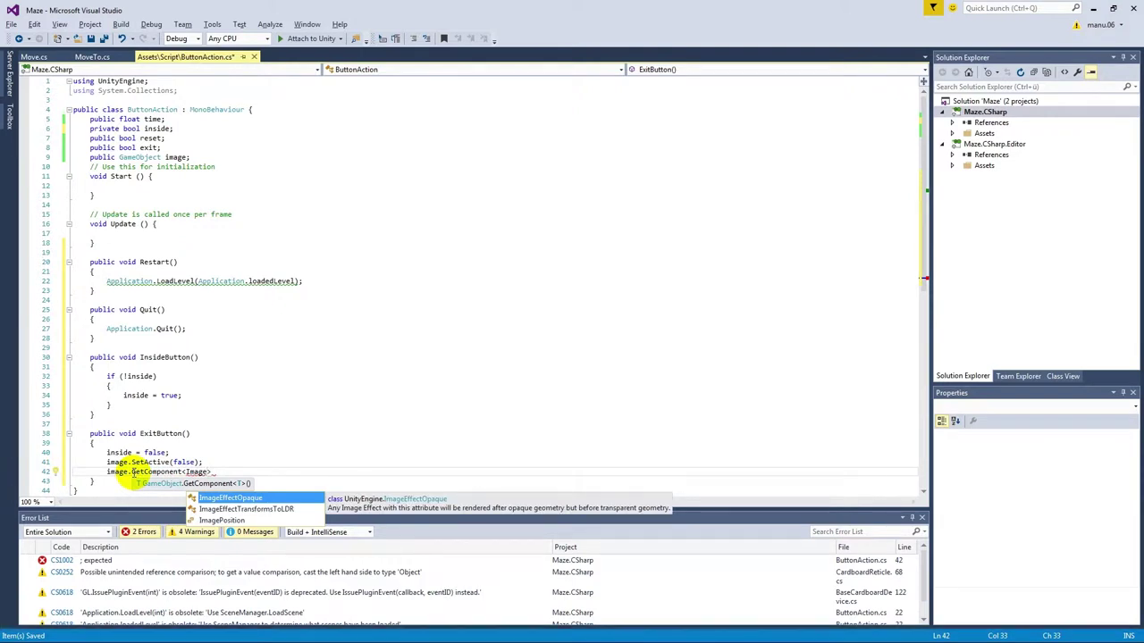
{"action": "type", "text": ">"}
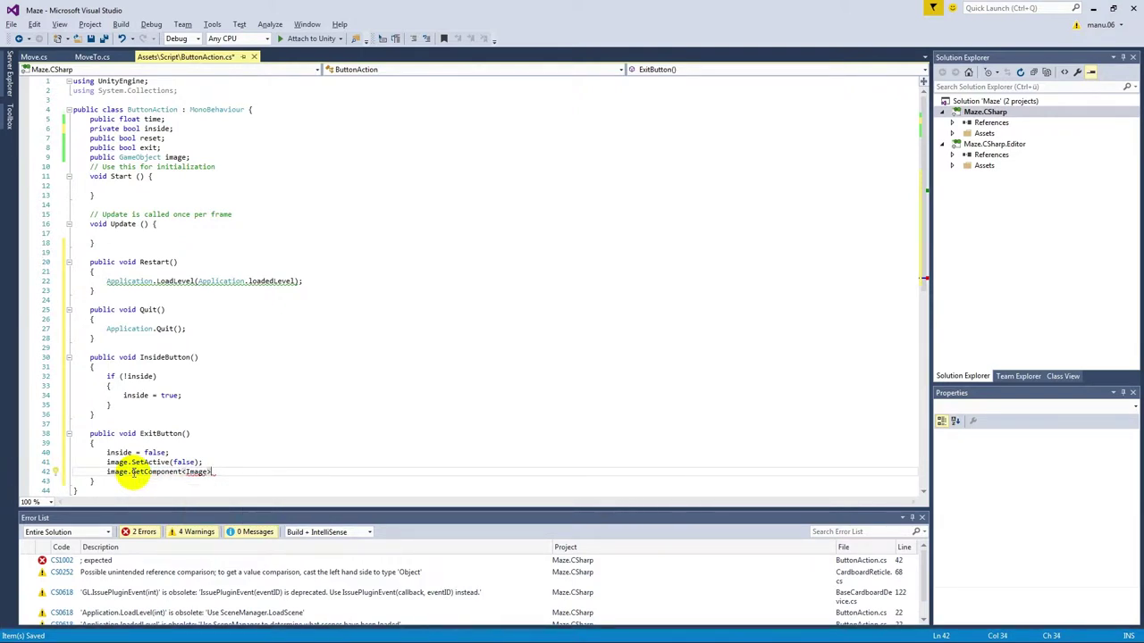
{"action": "type", "text": "()."}
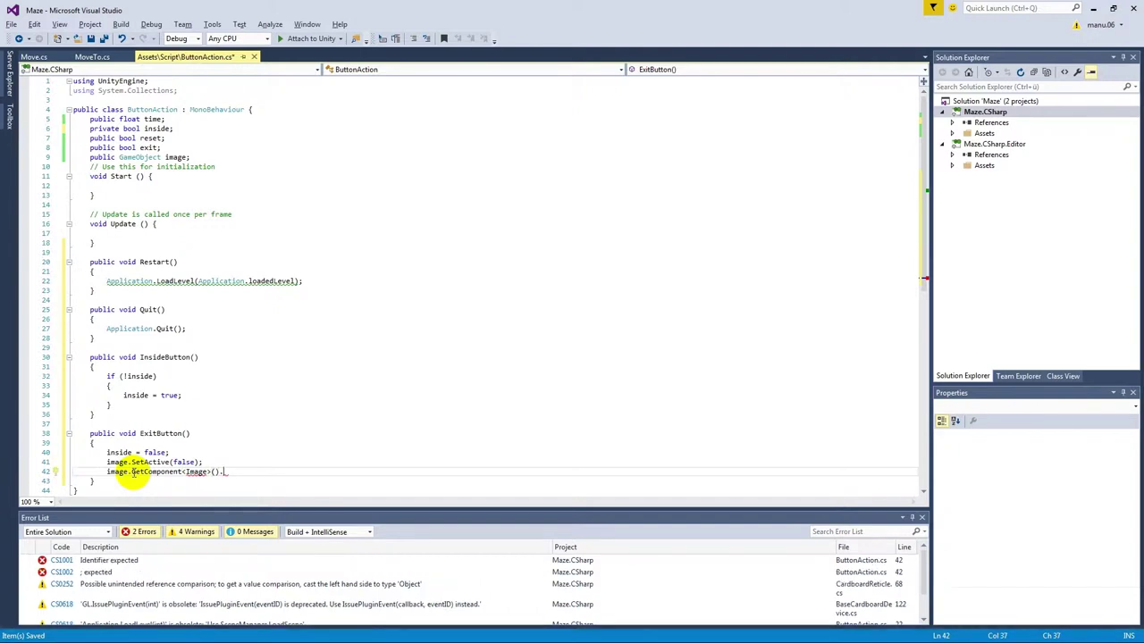
{"action": "type", "text": "l"}
{"action": "type", "text": "mout"}
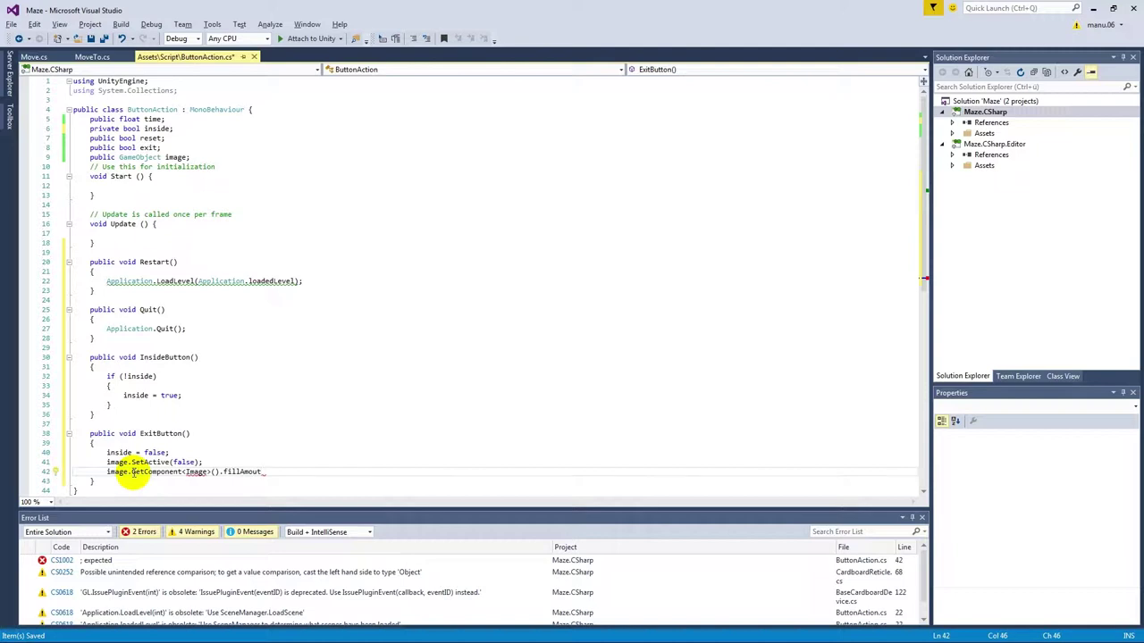
{"action": "type", "text": "= 0;"}
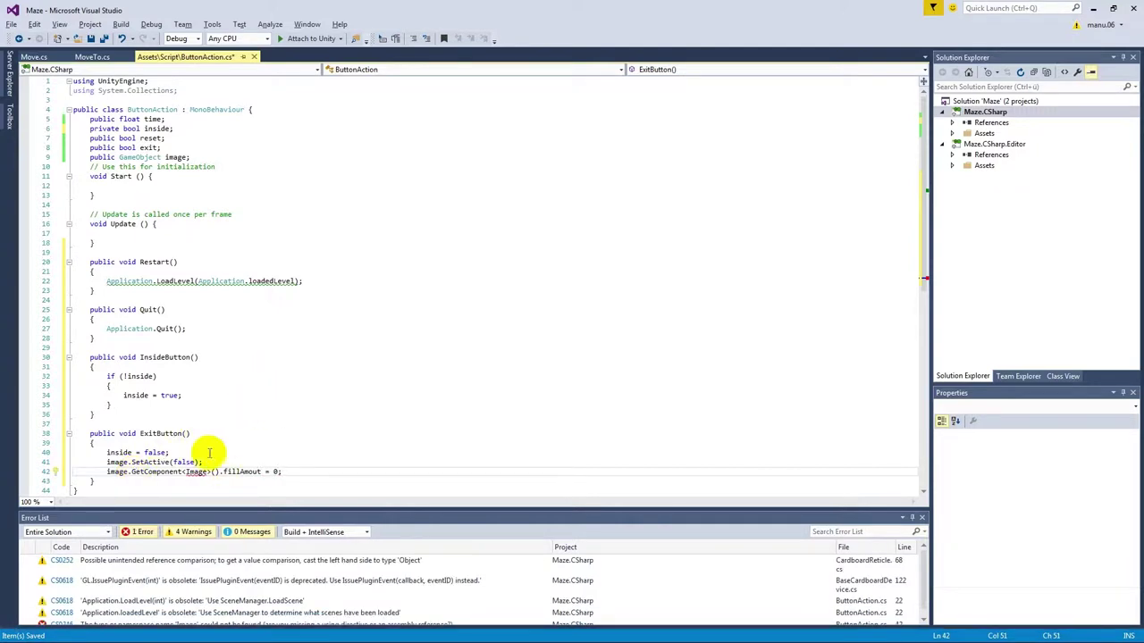
{"action": "left_click", "coordinate": [78, 100]}
Add the using UnityEngine.UI; directive on line 3
{"action": "type", "text": "using "}
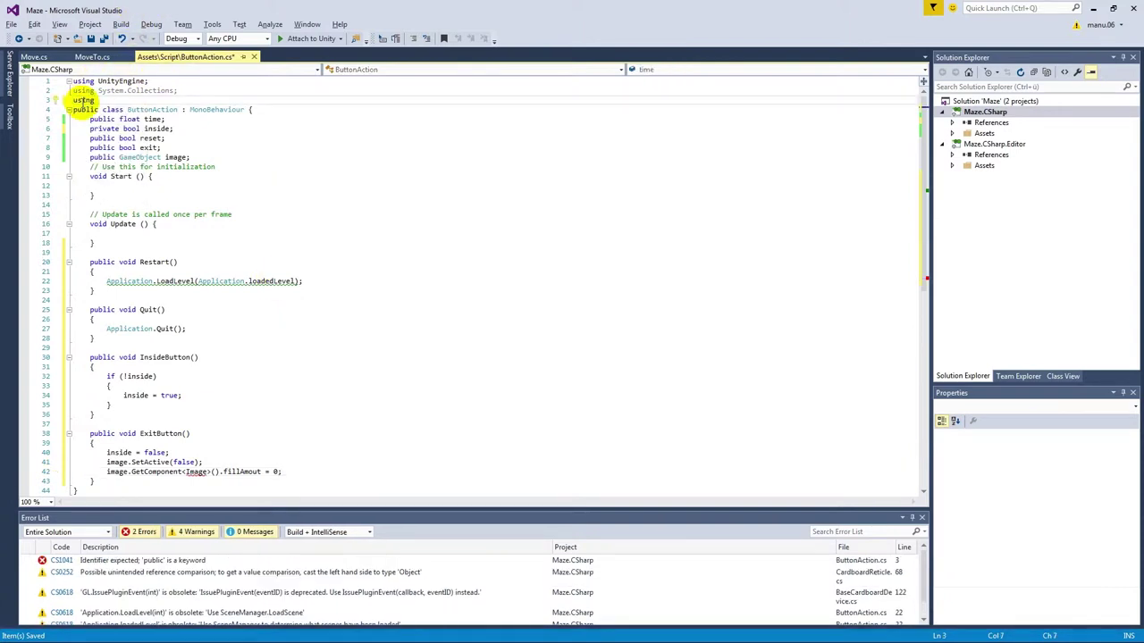
{"action": "type", "text": "Unit"}
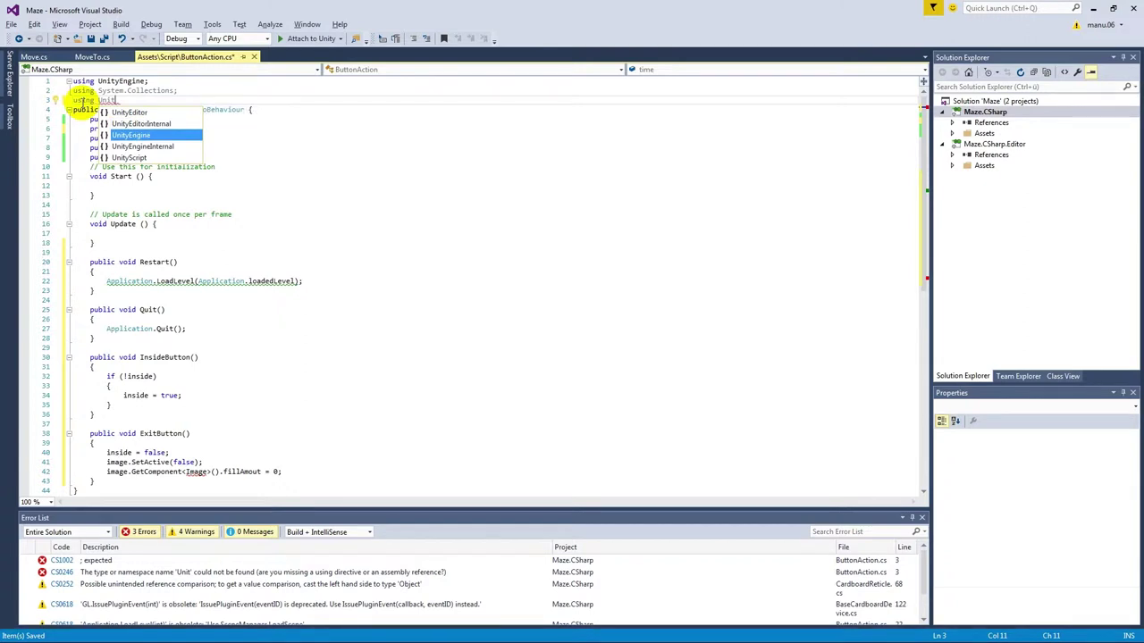
{"action": "key", "text": "Tab"}
{"action": "type", "text": ";"}
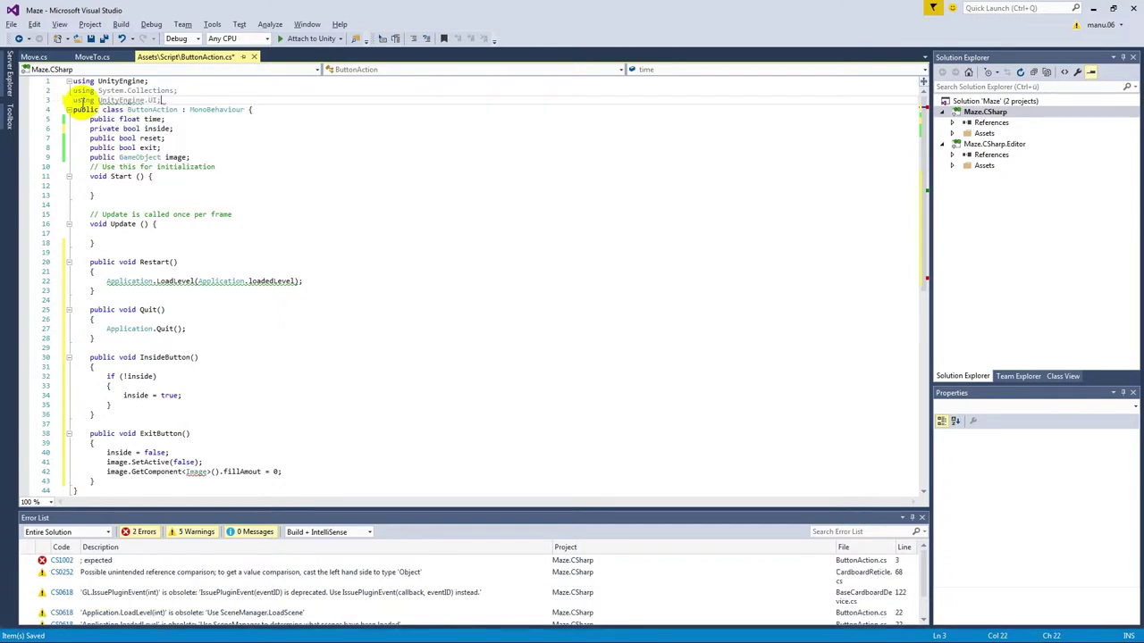
Correct the misspelled fillAmout to fillAmount via IntelliSense
{"action": "left_click", "coordinate": [235, 472]}
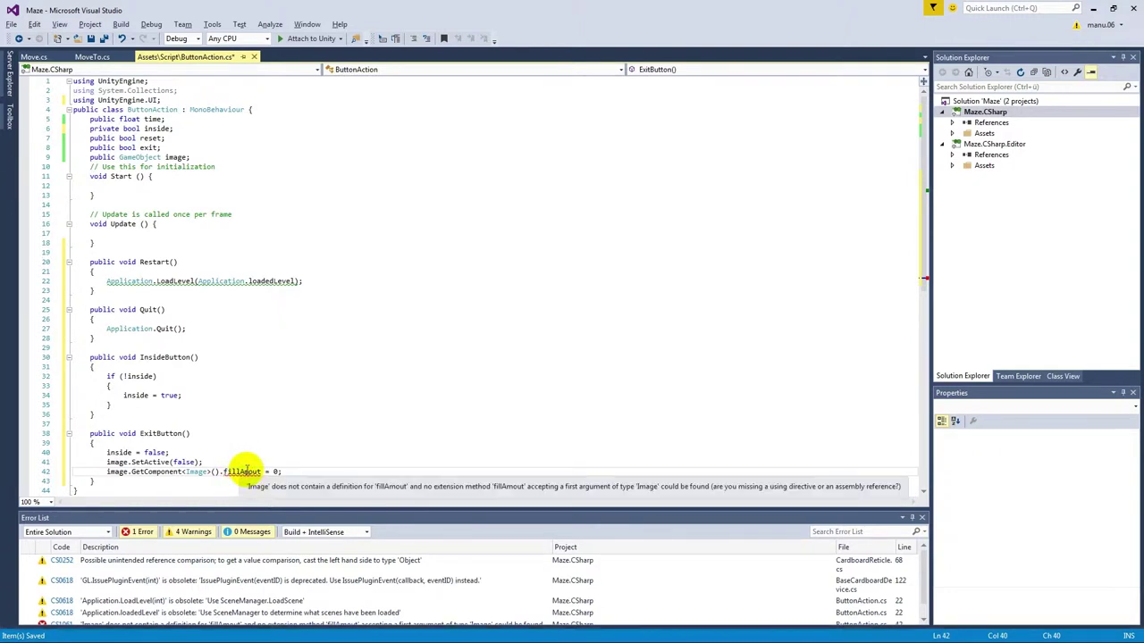
{"action": "double_click", "coordinate": [236, 473]}
{"action": "type", "text": "fi"}
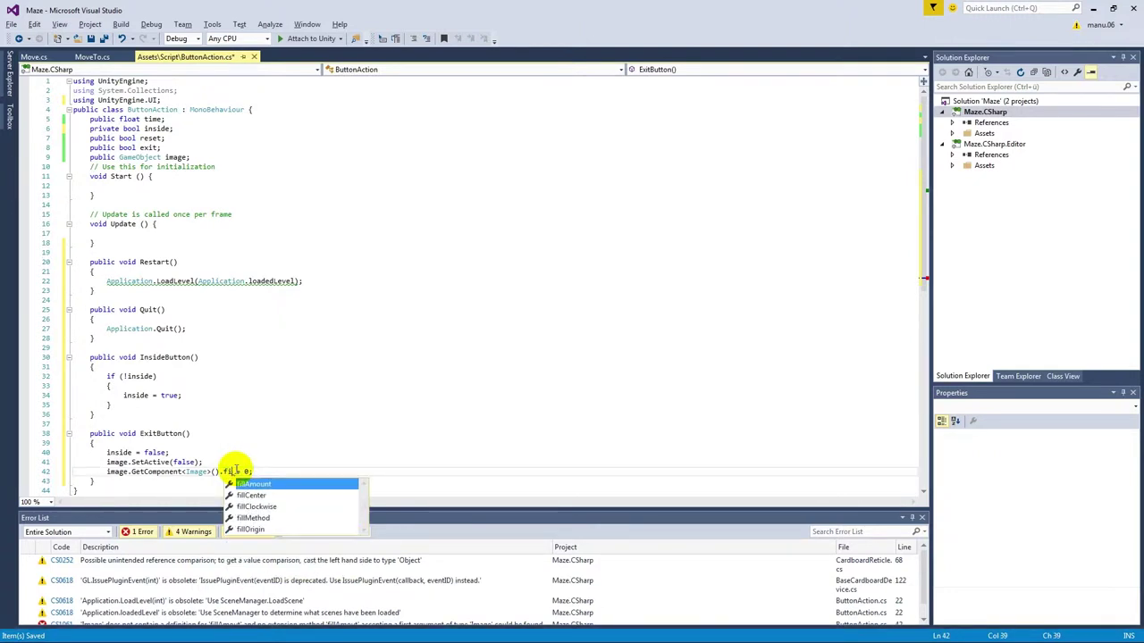
{"action": "double_click", "coordinate": [263, 485]}
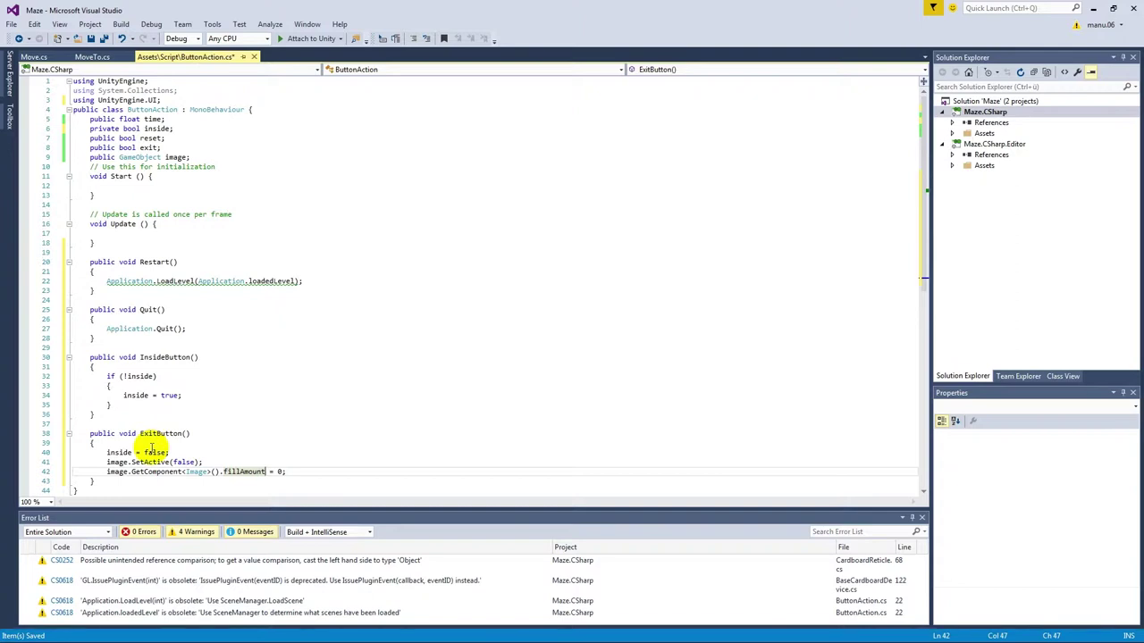
{"action": "left_click", "coordinate": [130, 235]}
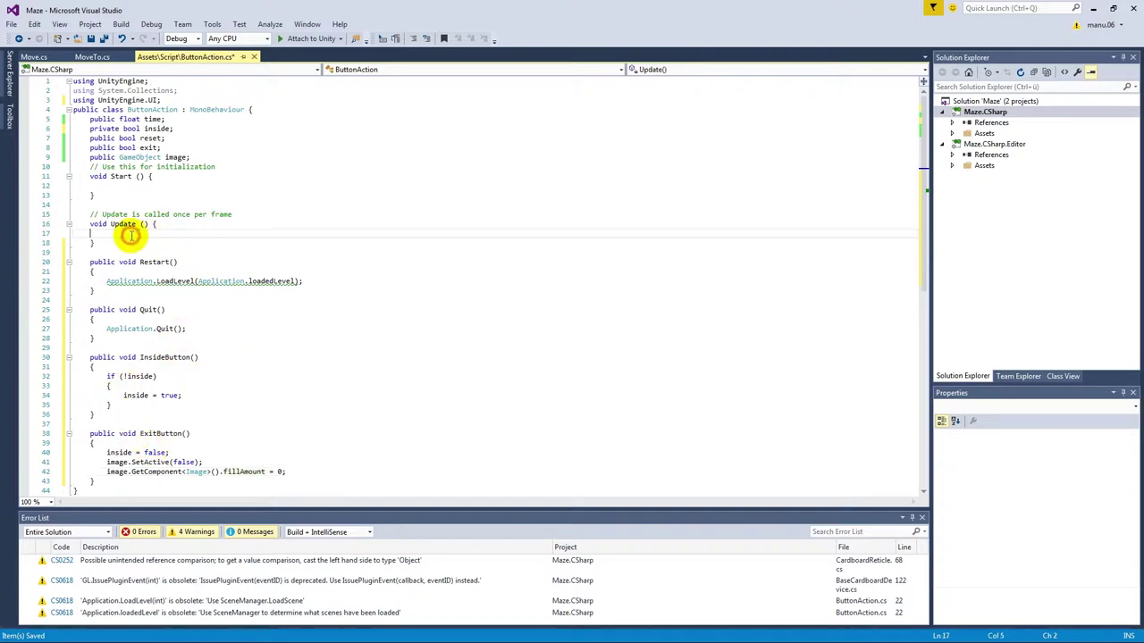
In Update(), write if (inside) with a nested if (!image.activeSelf) block
{"action": "key", "text": "Tab"}
{"action": "type", "text": "if"}
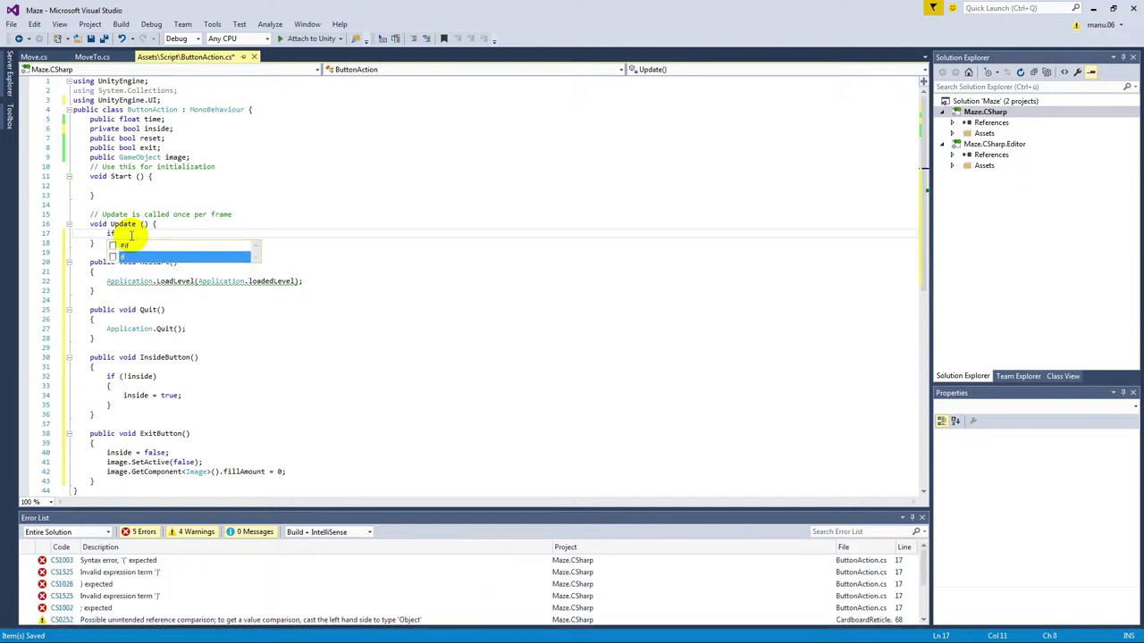
{"action": "type", "text": "(inside)"}
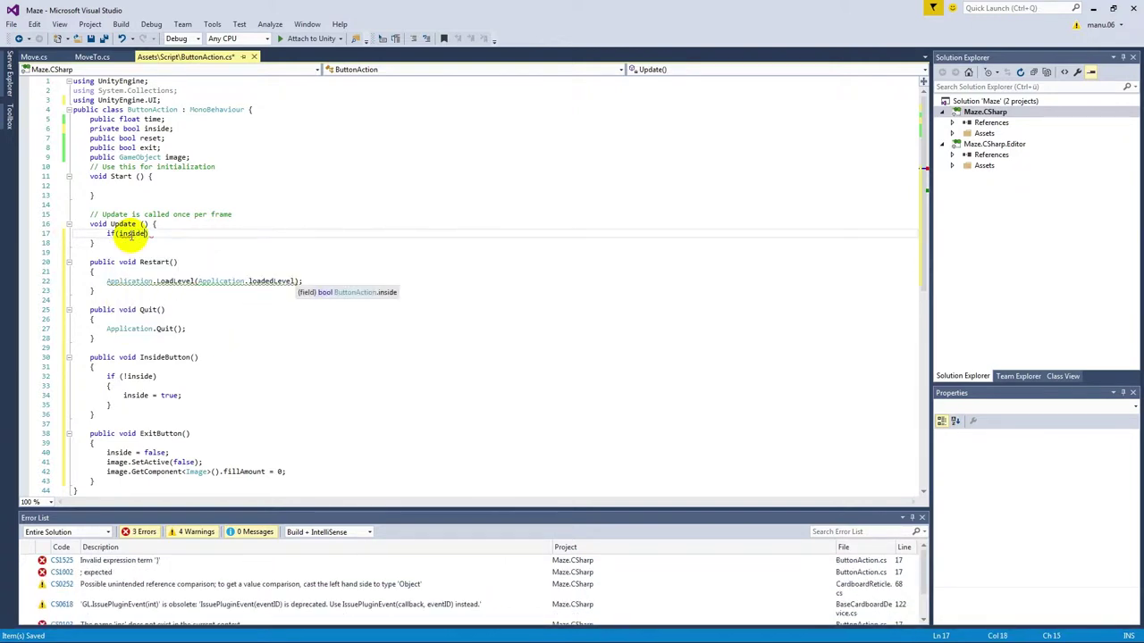
{"action": "key", "text": "Return"}
{"action": "type", "text": "{"}
{"action": "key", "text": "Return"}
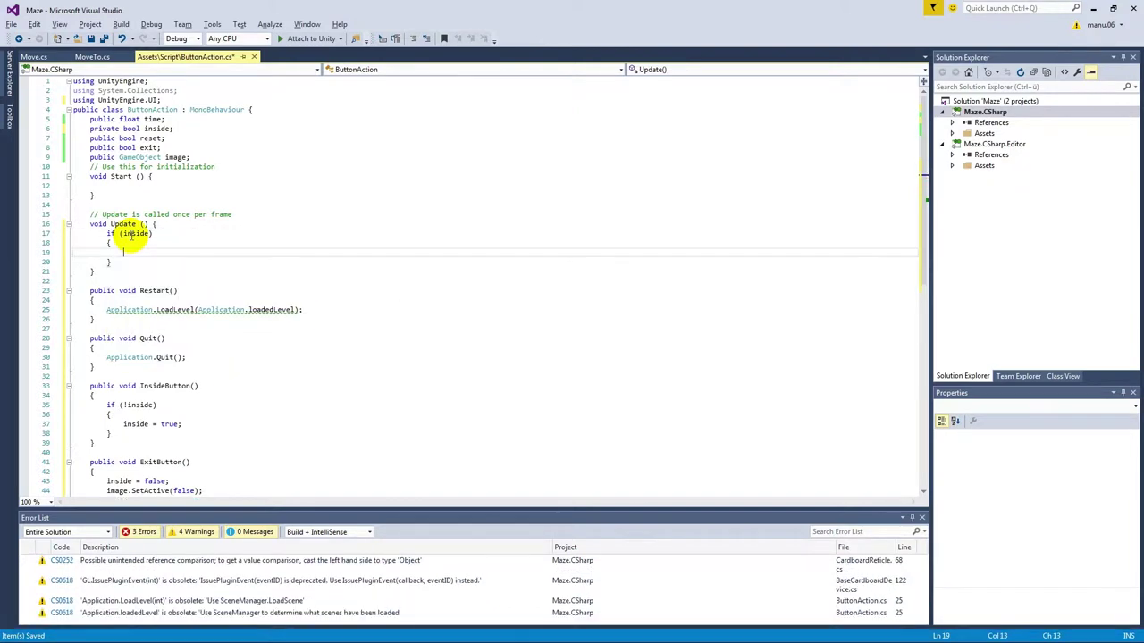
{"action": "type", "text": "if(!"}
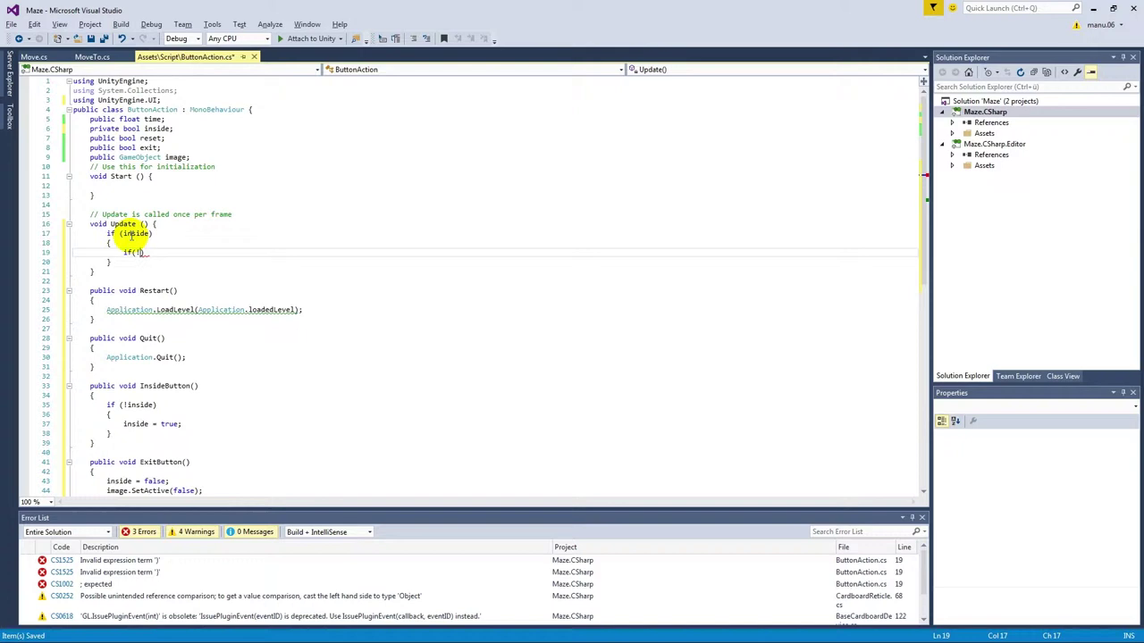
{"action": "type", "text": "image."}
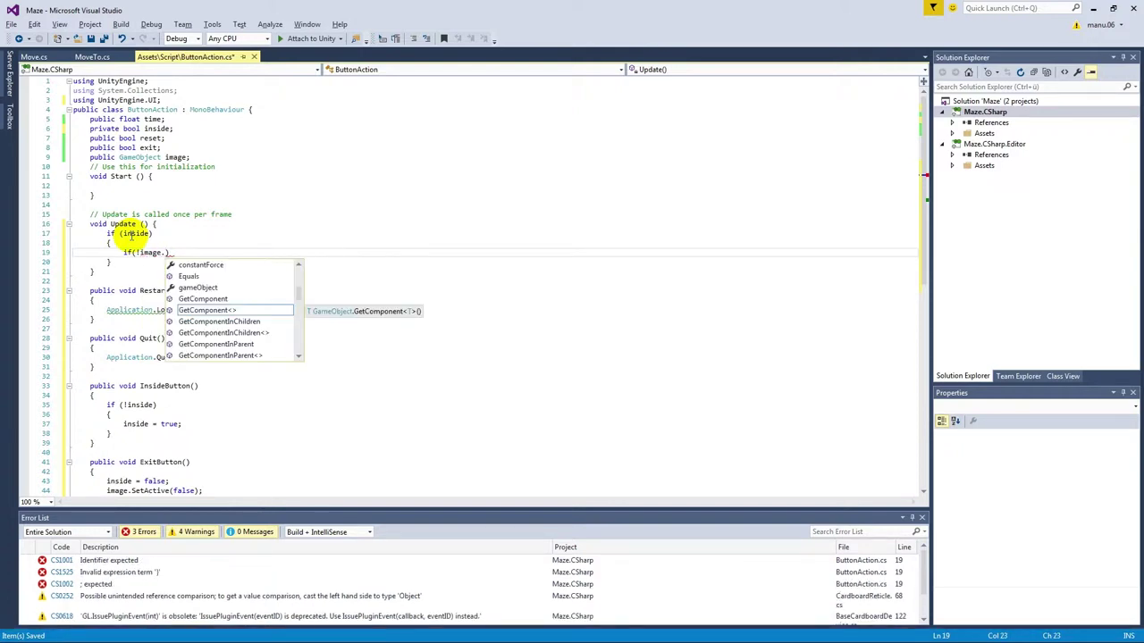
{"action": "type", "text": "a"}
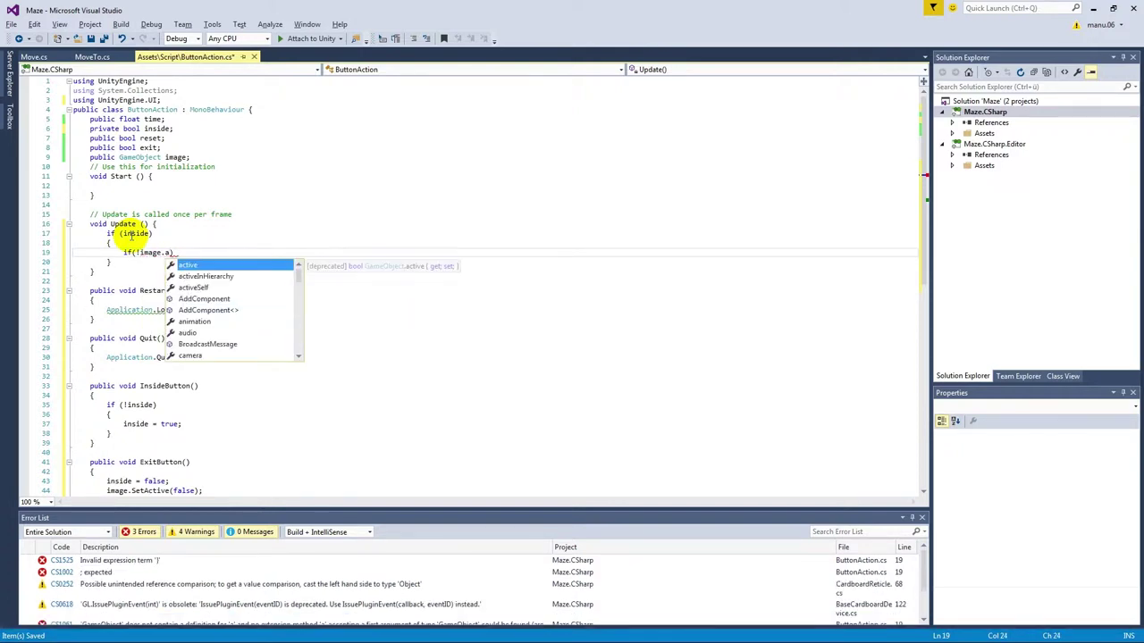
{"action": "key", "text": "Down"}
{"action": "key", "text": "Tab"}
{"action": "type", "text": ")"}
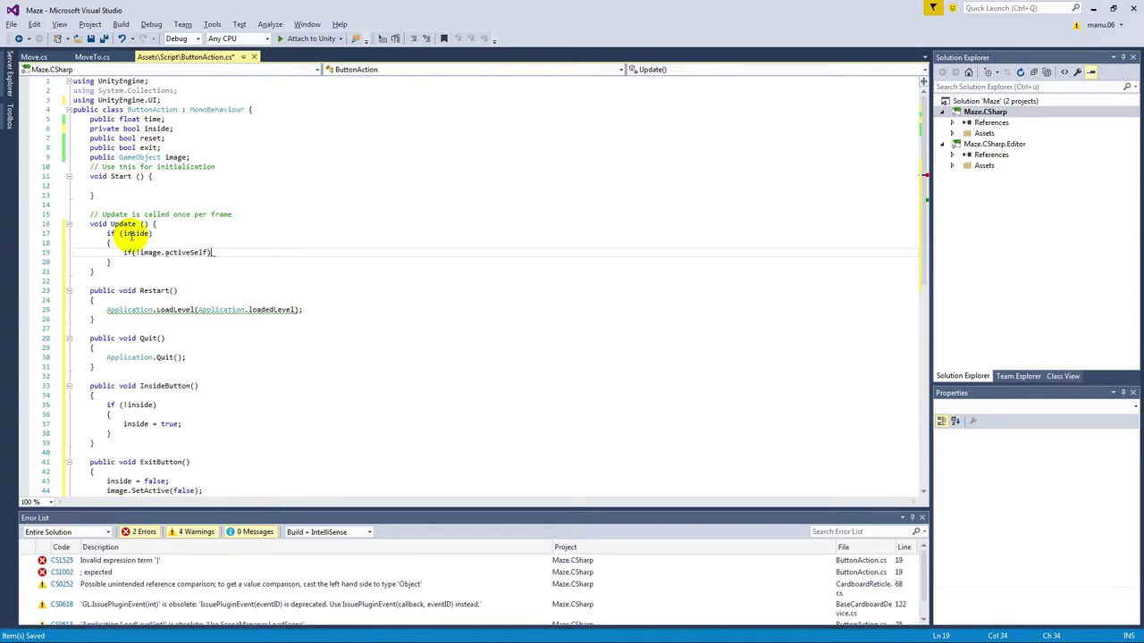
{"action": "type", "text": "{"}
{"action": "key", "text": "Return"}
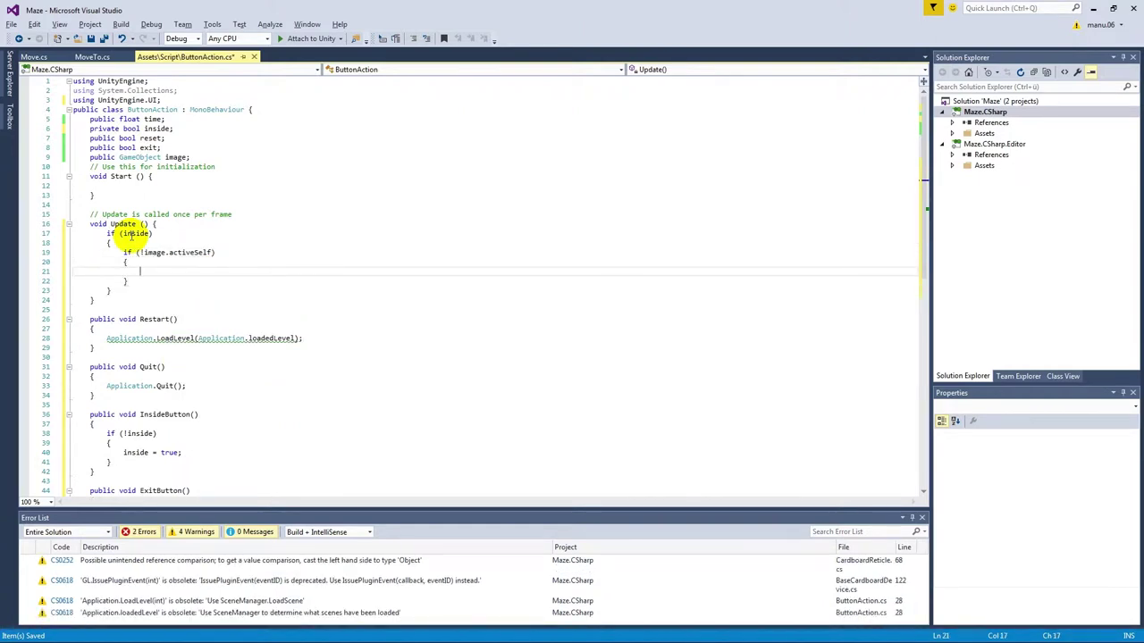
Inside the nested block, call image.SetActive(true)
{"action": "double_click", "coordinate": [154, 253]}
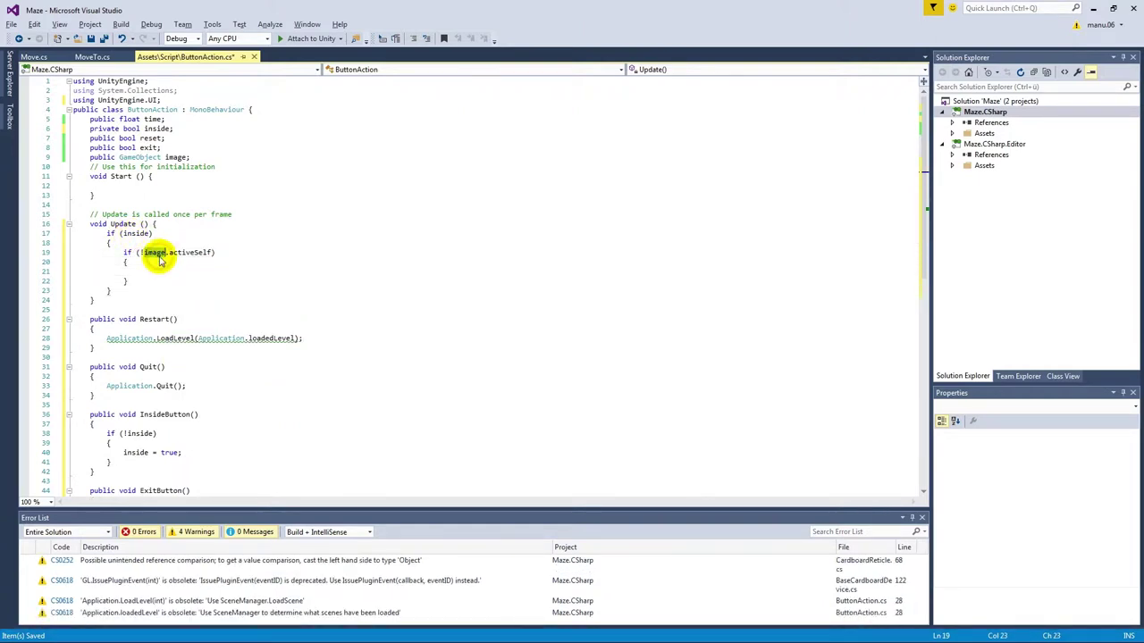
{"action": "left_click", "coordinate": [147, 272]}
{"action": "type", "text": "image.SetA"}
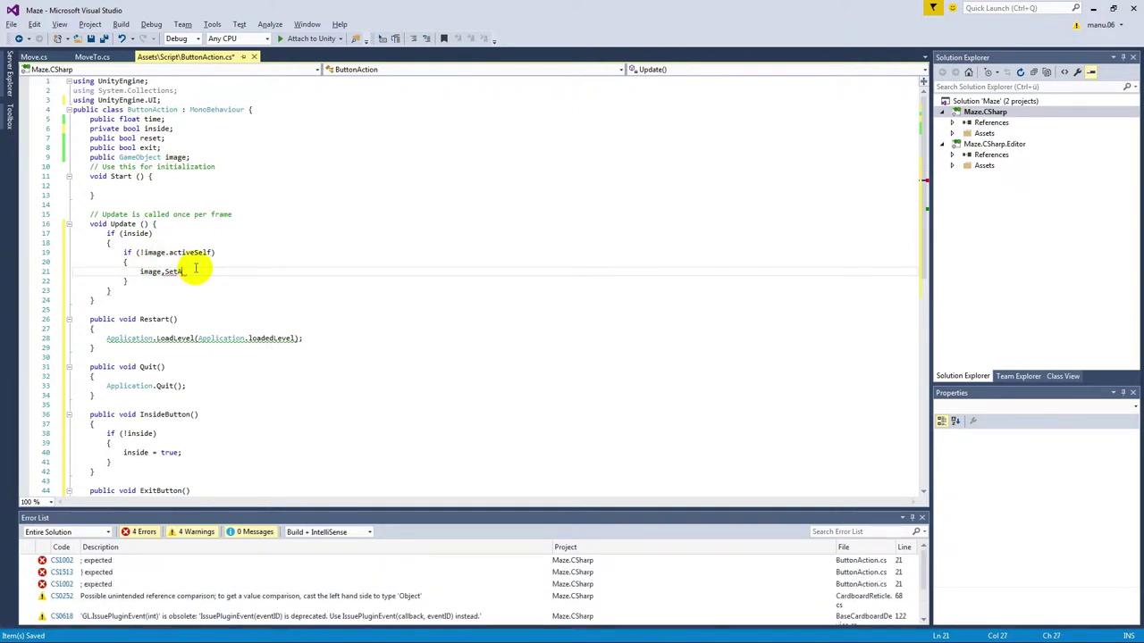
{"action": "left_click", "coordinate": [164, 271]}
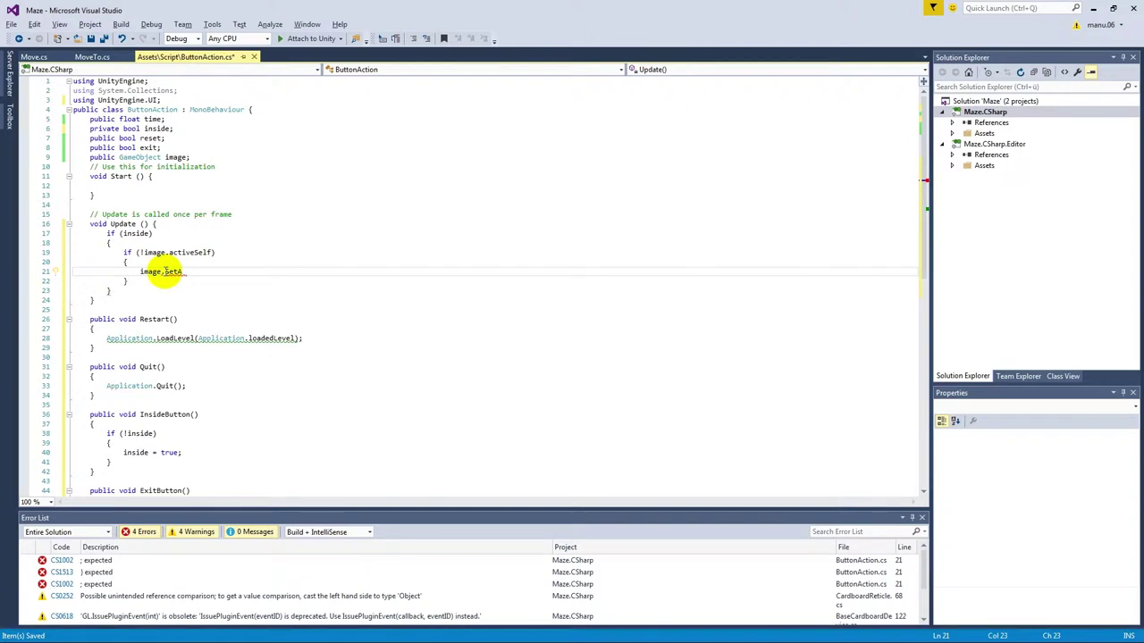
{"action": "key", "text": "ctrl+space"}
{"action": "left_click", "coordinate": [198, 272]}
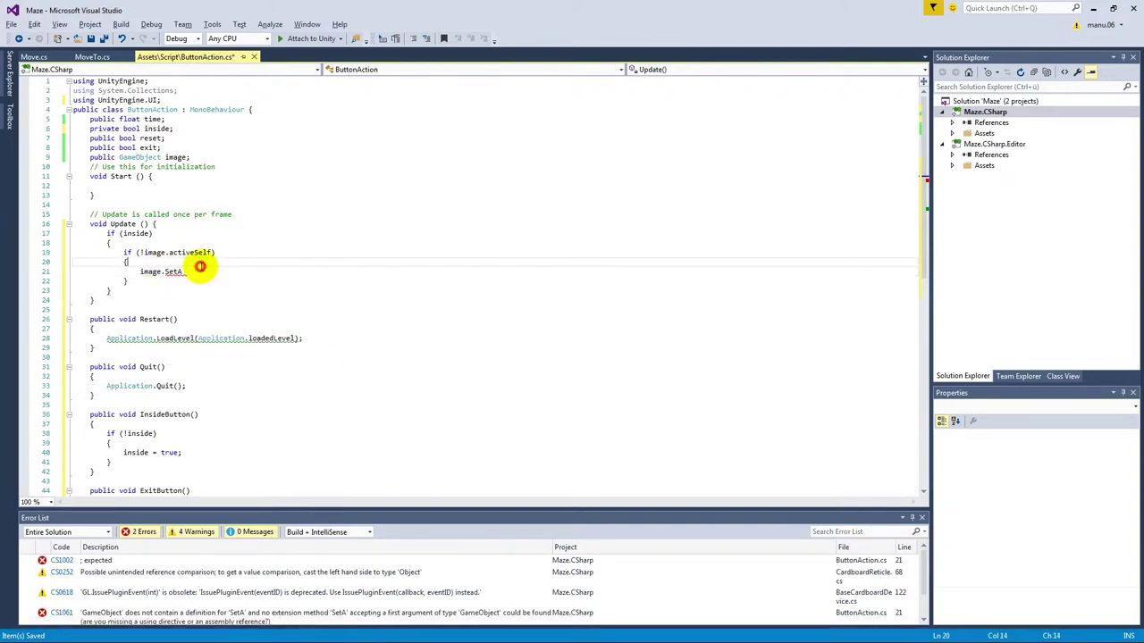
{"action": "key", "text": "ctrl+space"}
{"action": "key", "text": "Tab"}
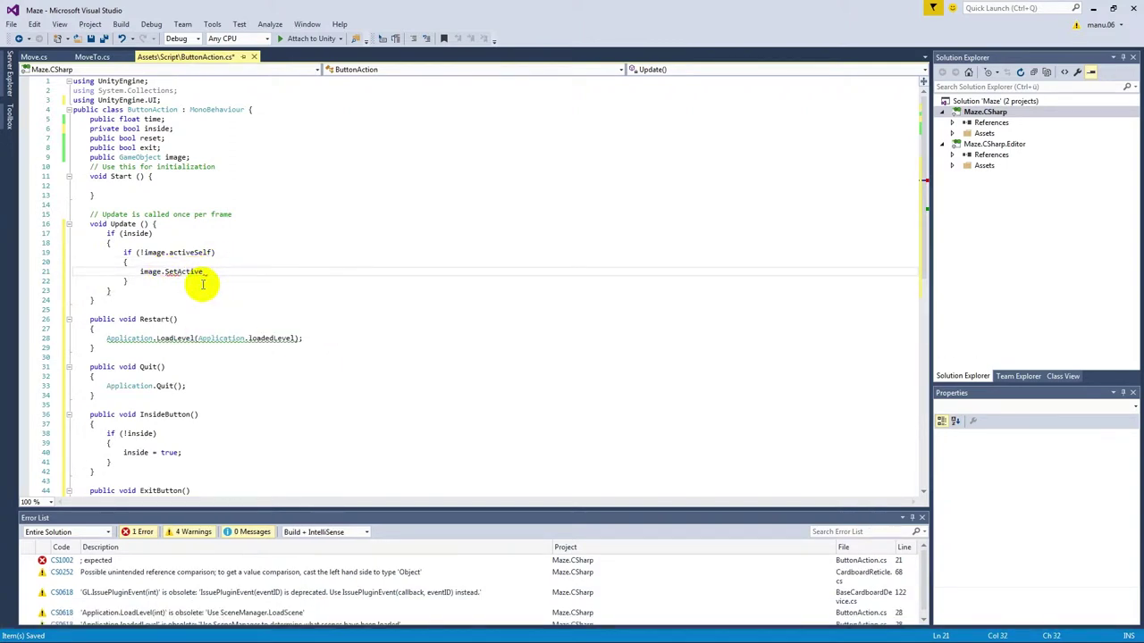
{"action": "type", "text": "(true);"}
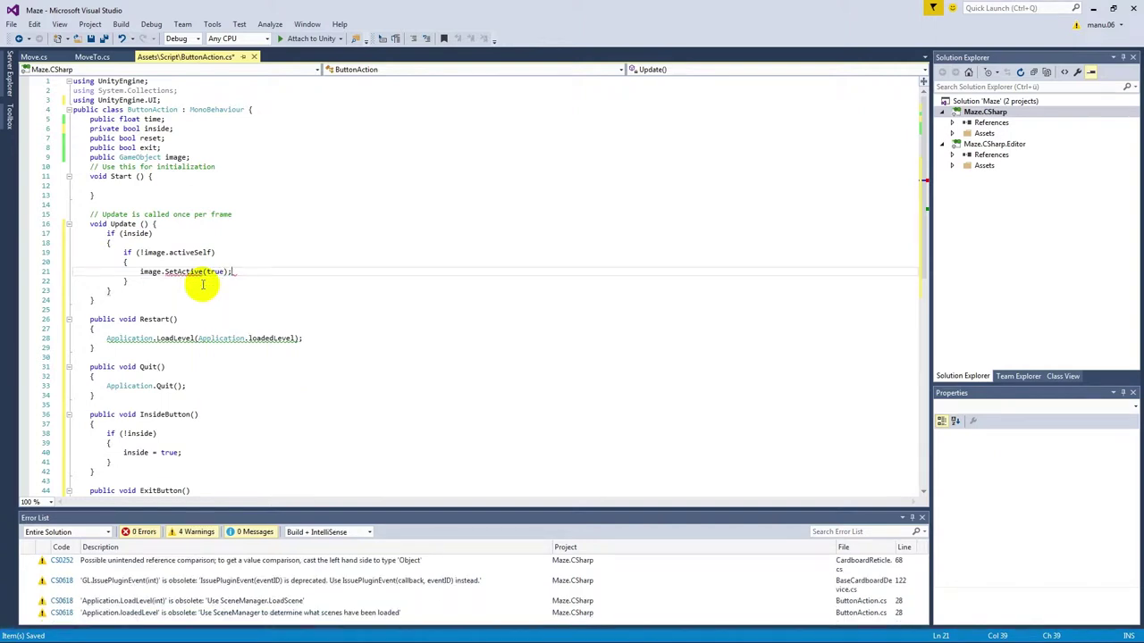
{"action": "left_click", "coordinate": [202, 284]}
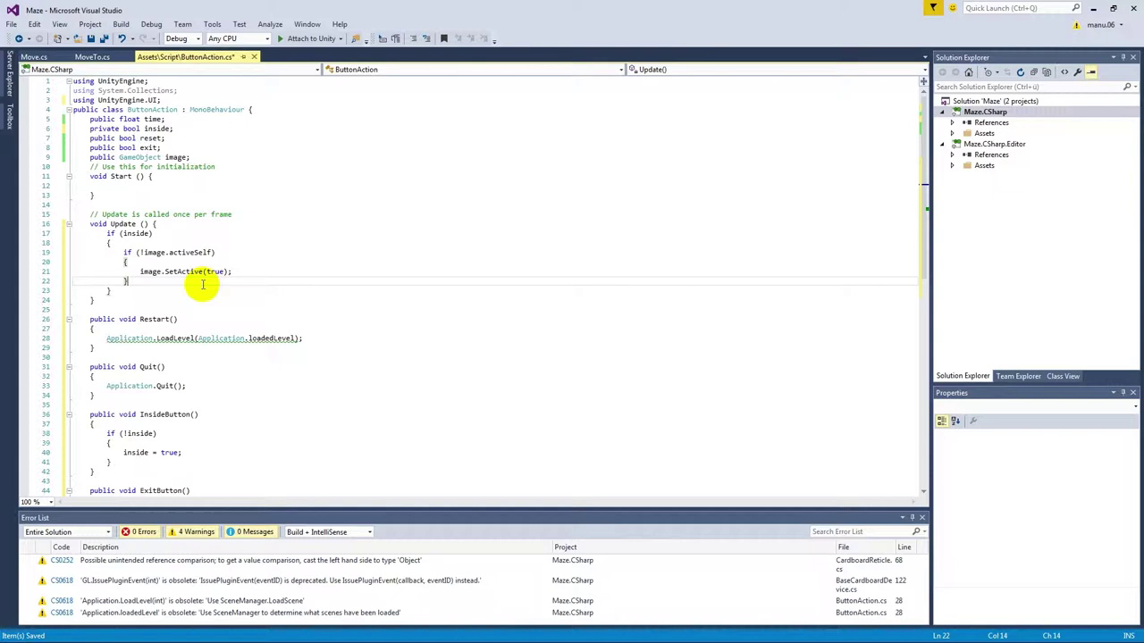
{"action": "key", "text": "Return"}
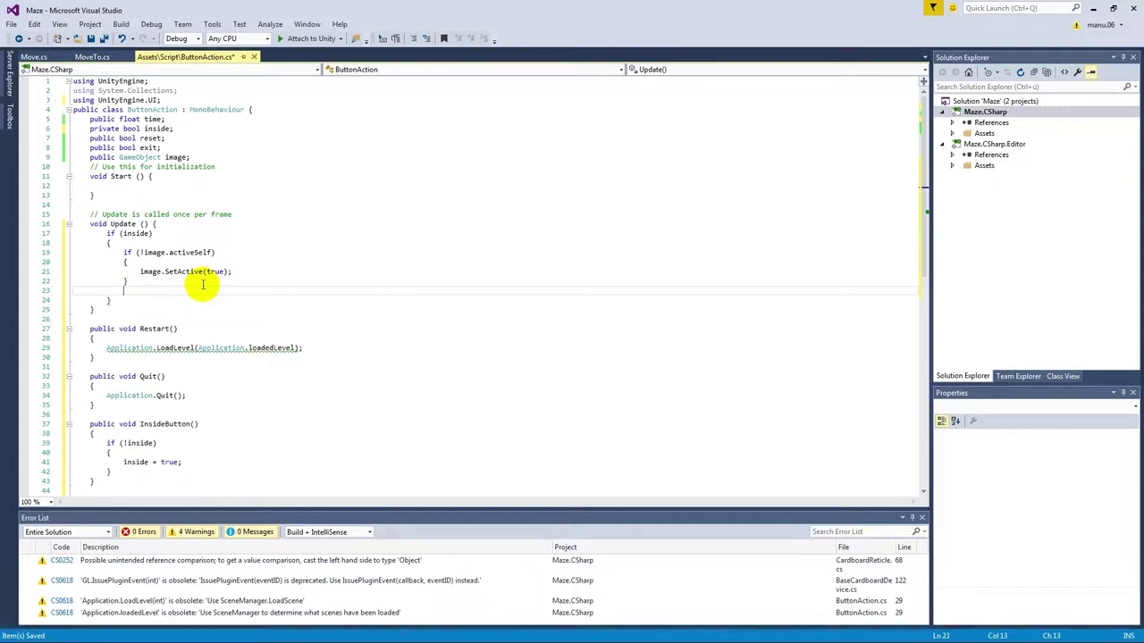
Begin line 23 with image.GetComponent<Image>()
{"action": "type", "text": "image"}
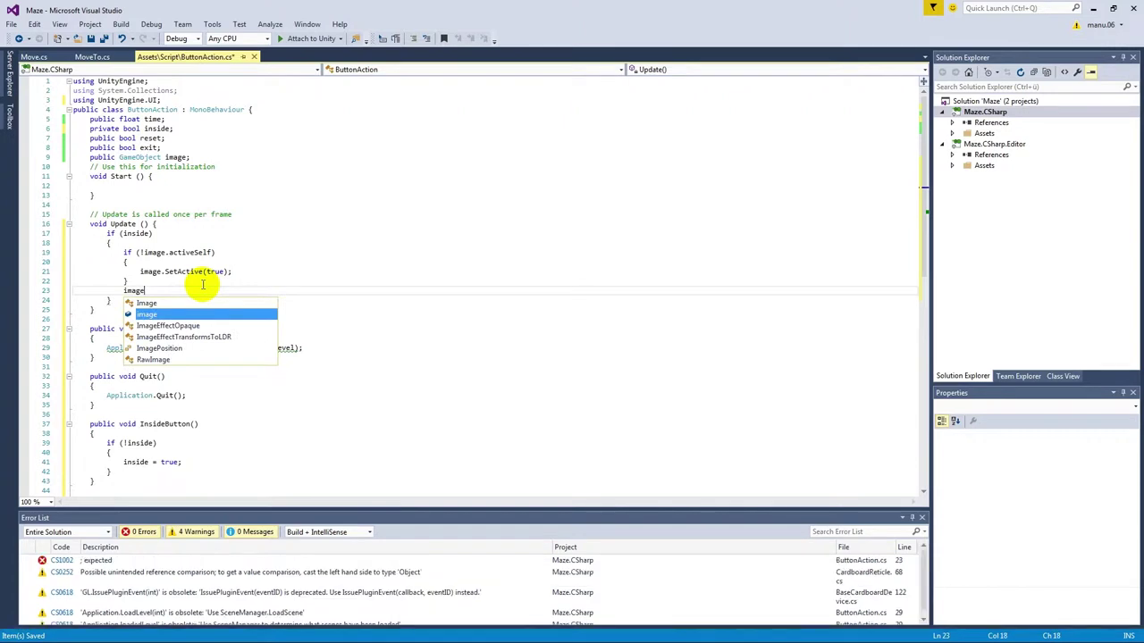
{"action": "key", "text": "Escape"}
{"action": "type", "text": ".Ge"}
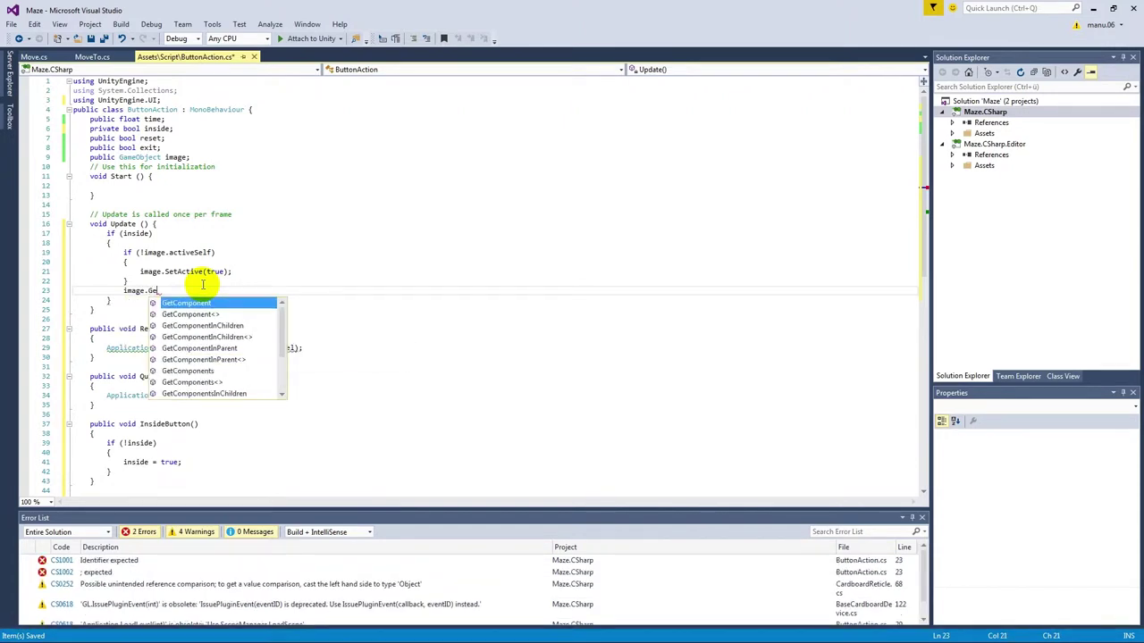
{"action": "key", "text": "Down"}
{"action": "key", "text": "Tab"}
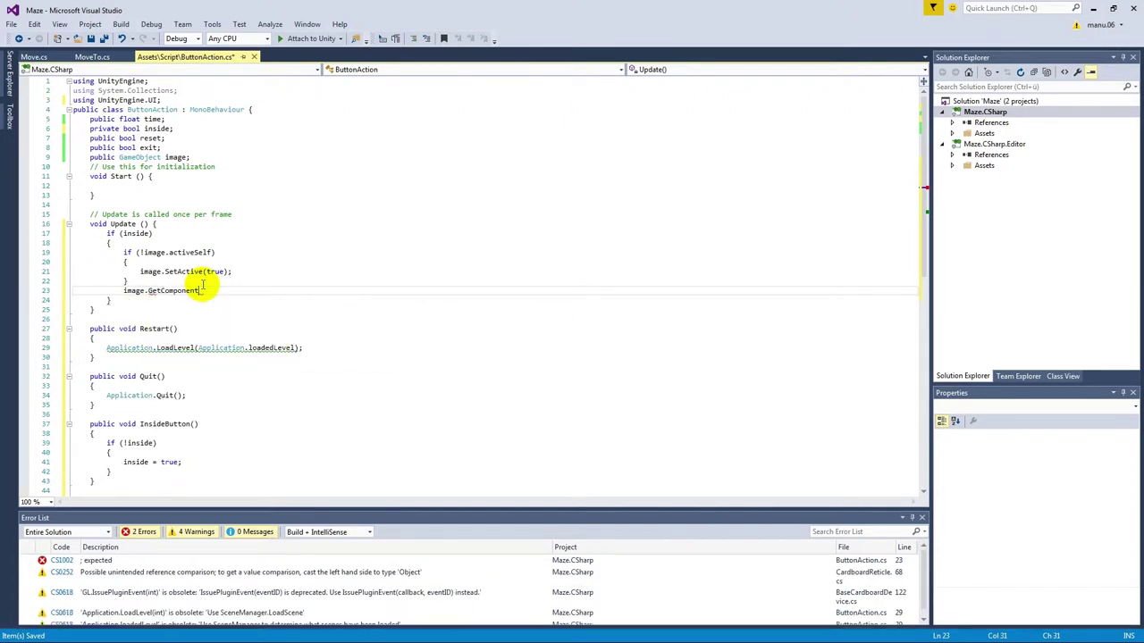
{"action": "type", "text": "Ima"}
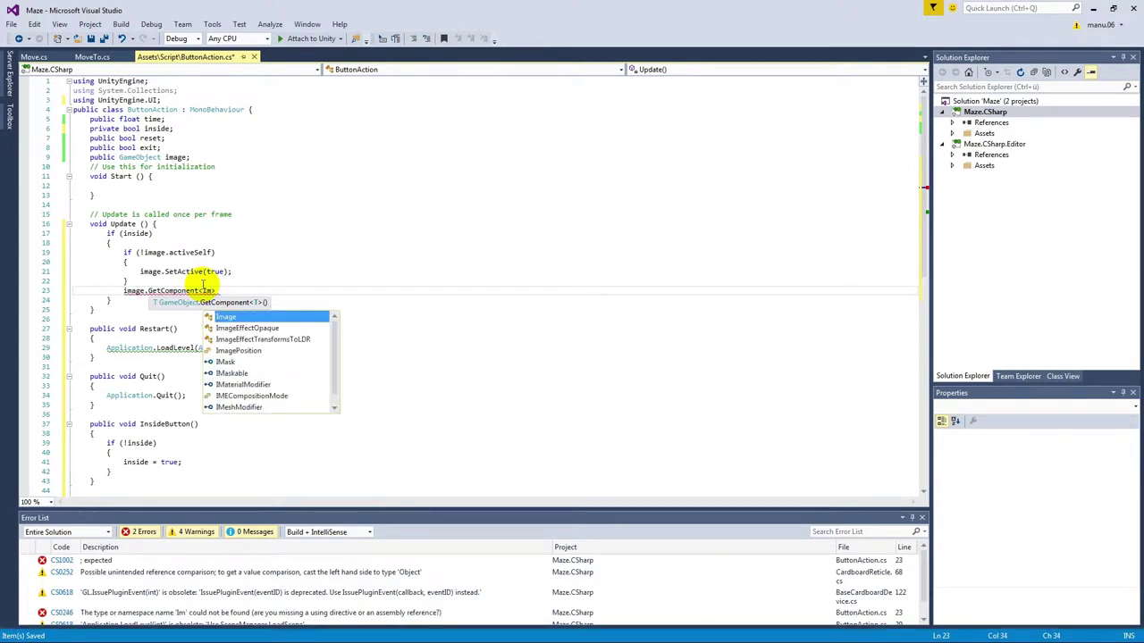
{"action": "key", "text": "Tab"}
{"action": "type", "text": "("}
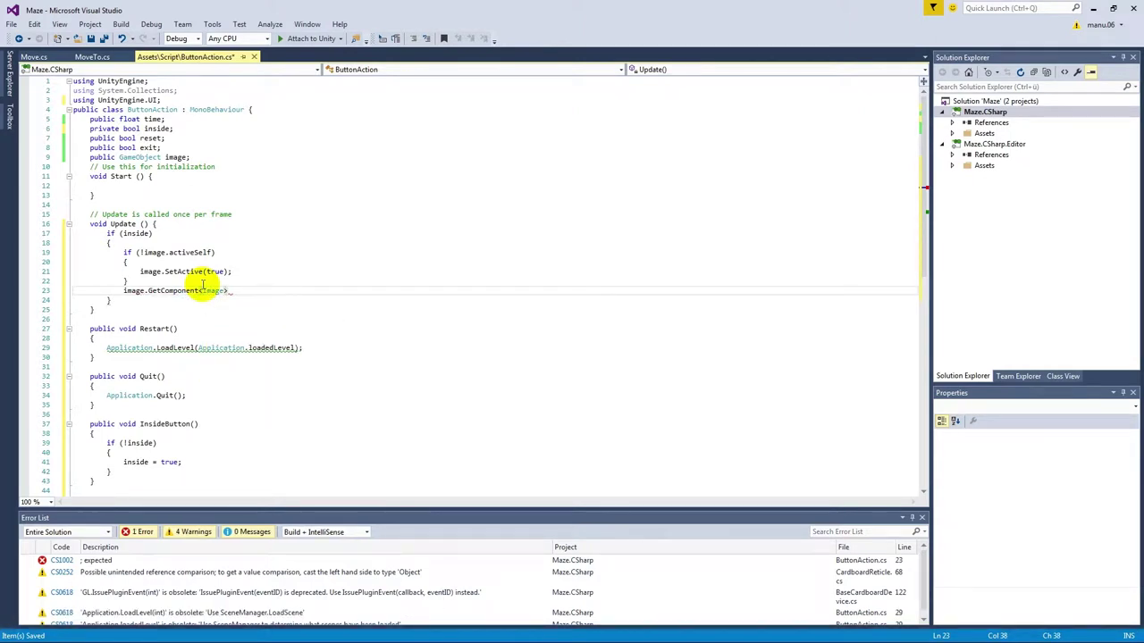
{"action": "type", "text": "."}
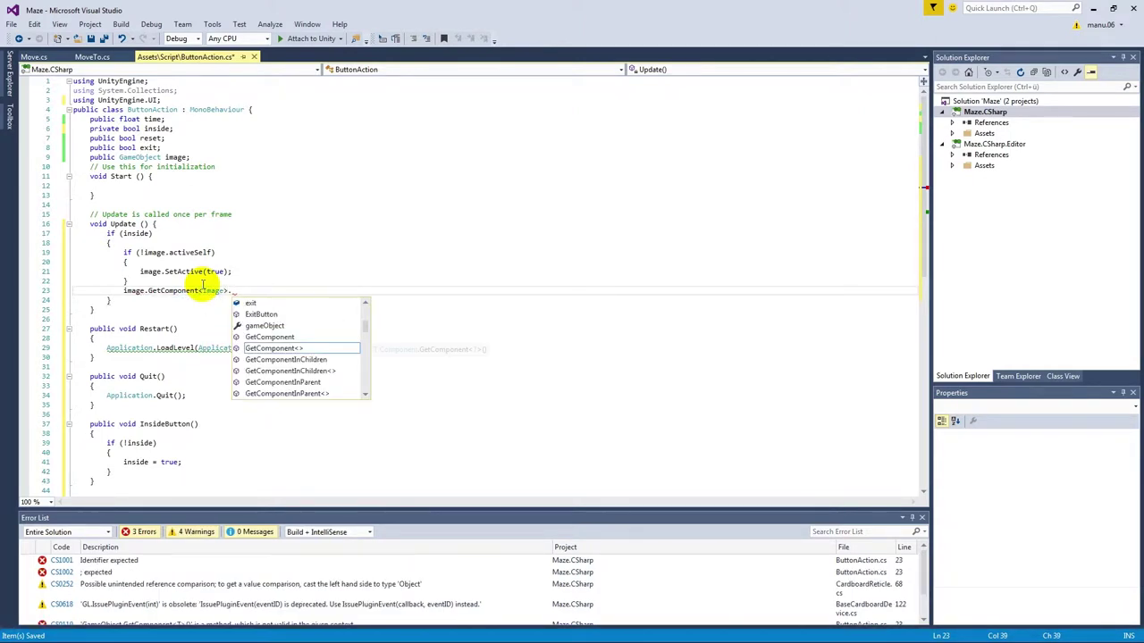
{"action": "type", "text": "f"}
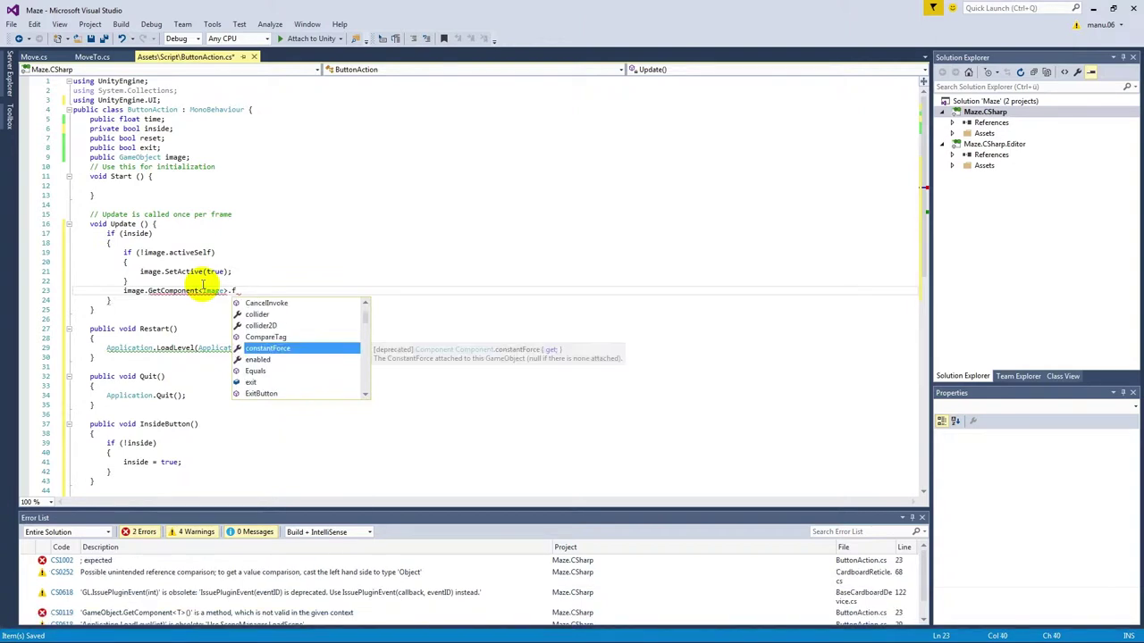
{"action": "type", "text": "ill"}
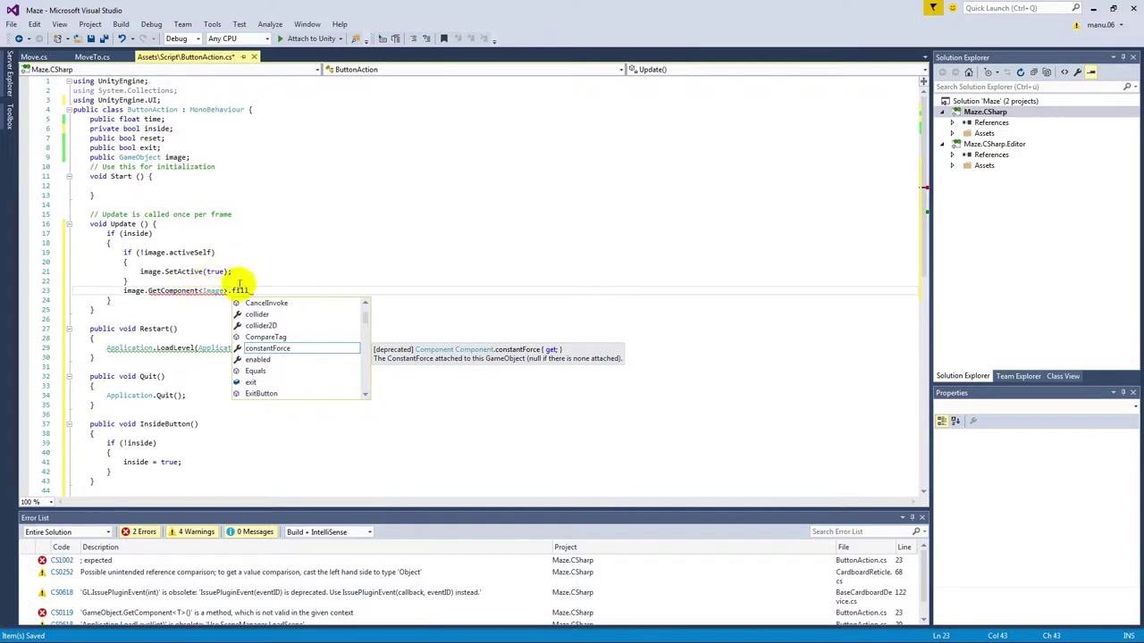
{"action": "left_click", "coordinate": [228, 290]}
{"action": "type", "text": "()"}
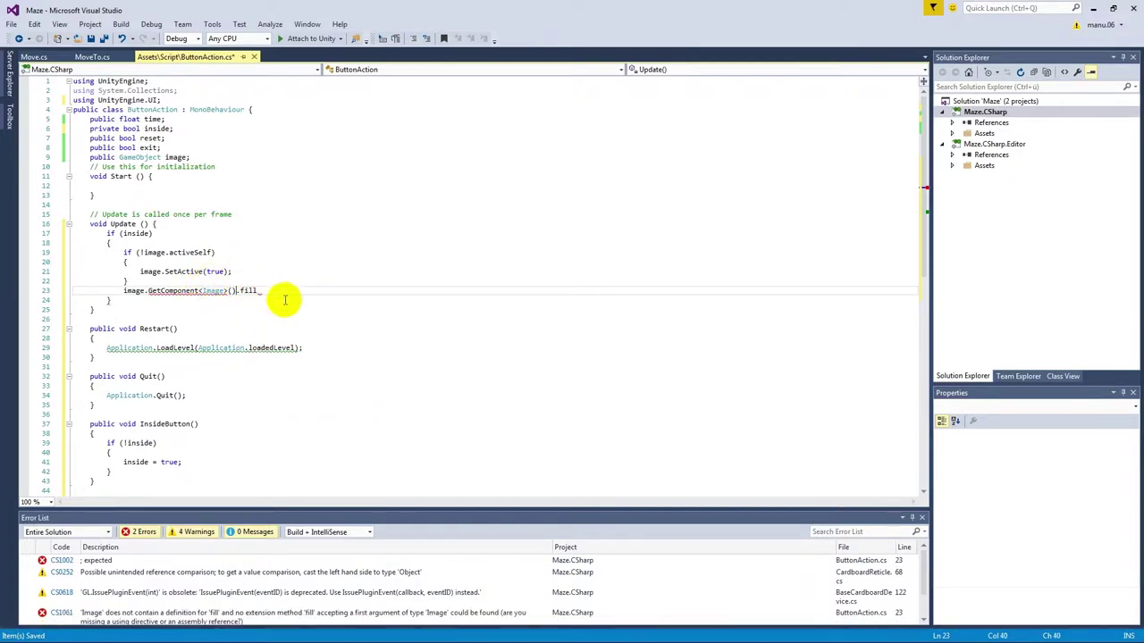
{"action": "left_click", "coordinate": [281, 293]}
Complete it as fillAmount += 1f/time * Time.deltaTime; and add a line below the block
{"action": "type", "text": "A"}
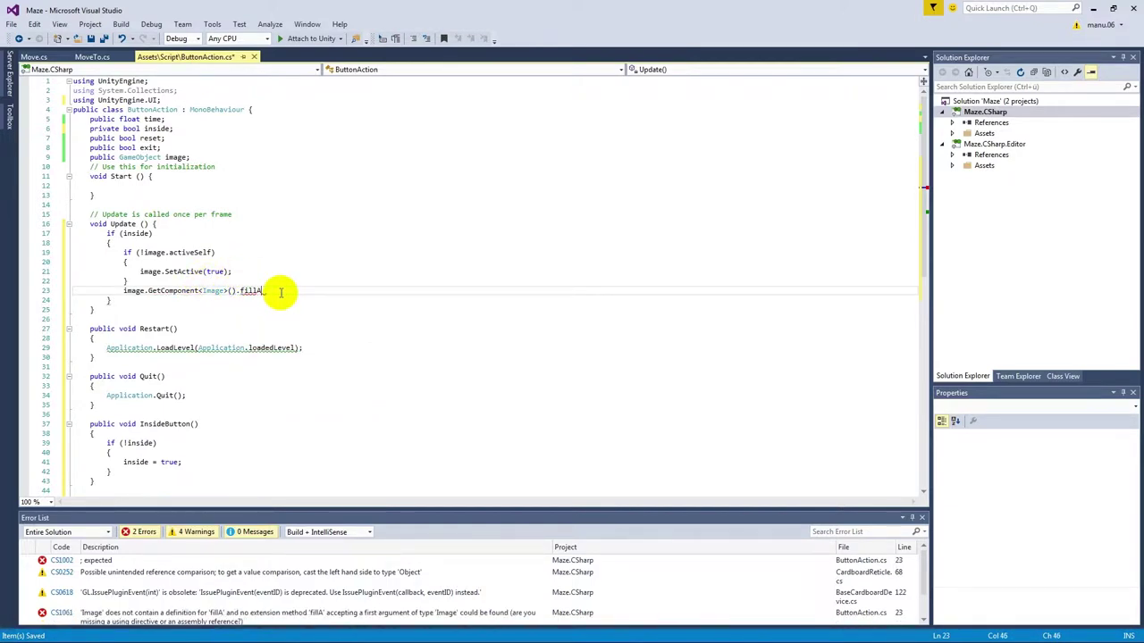
{"action": "key", "text": "ctrl+space"}
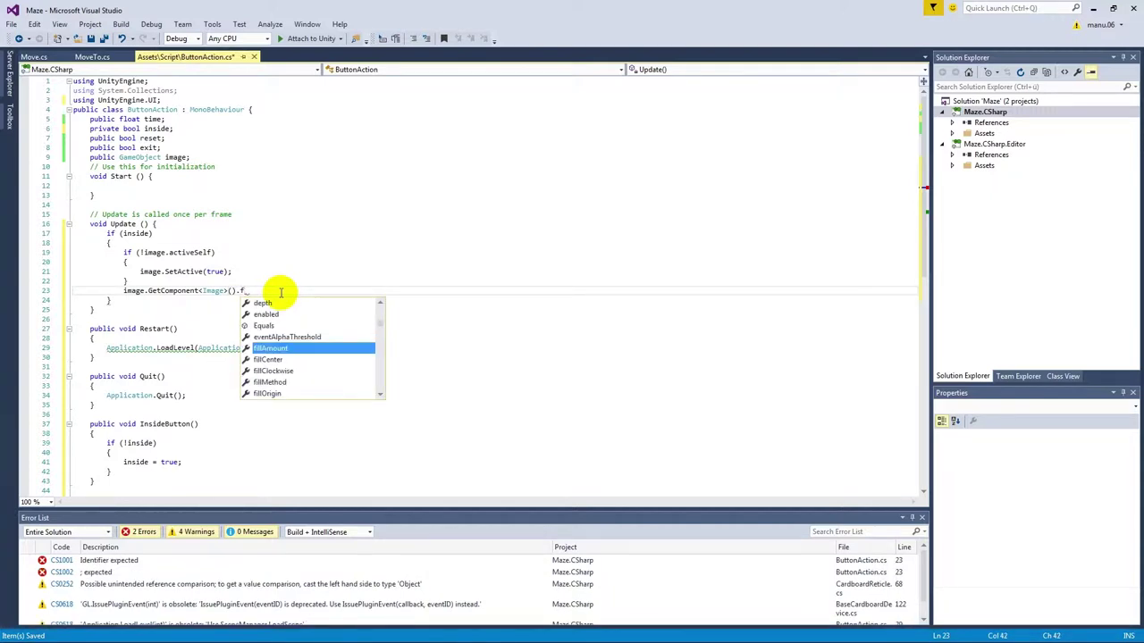
{"action": "type", "text": "fill"}
{"action": "key", "text": "Tab"}
{"action": "type", "text": "+="}
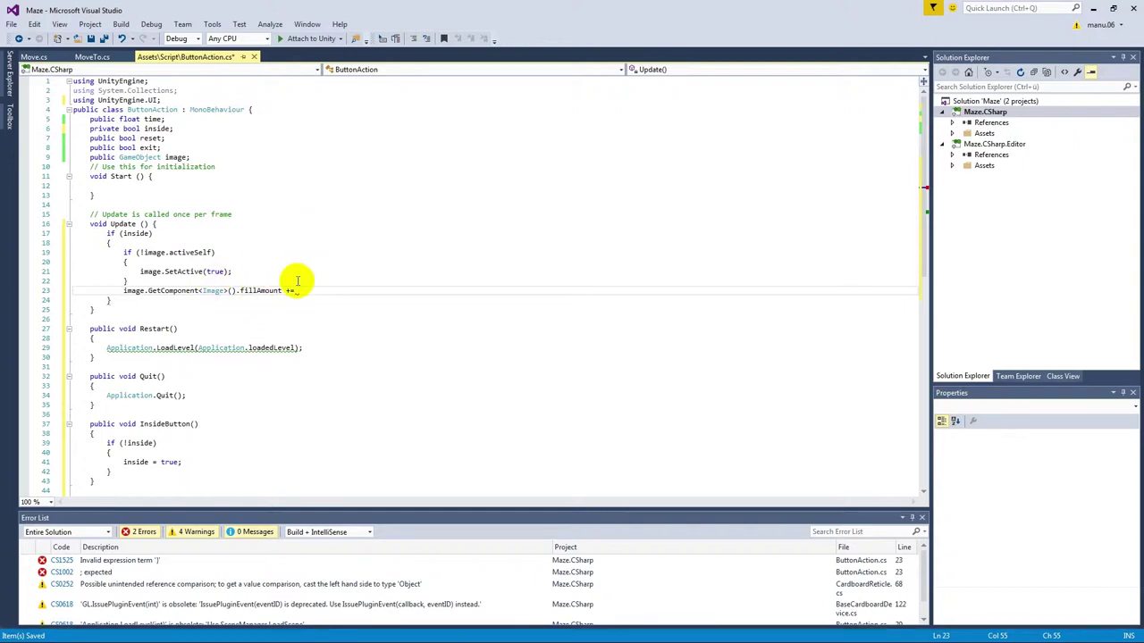
{"action": "type", "text": "1"}
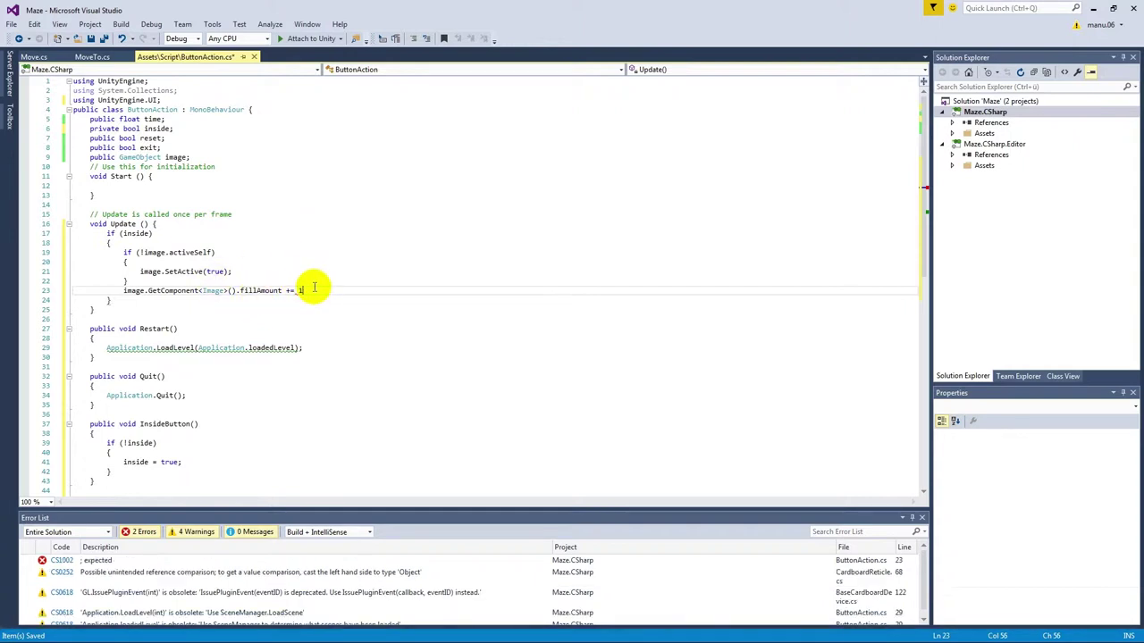
{"action": "type", "text": "f/time"}
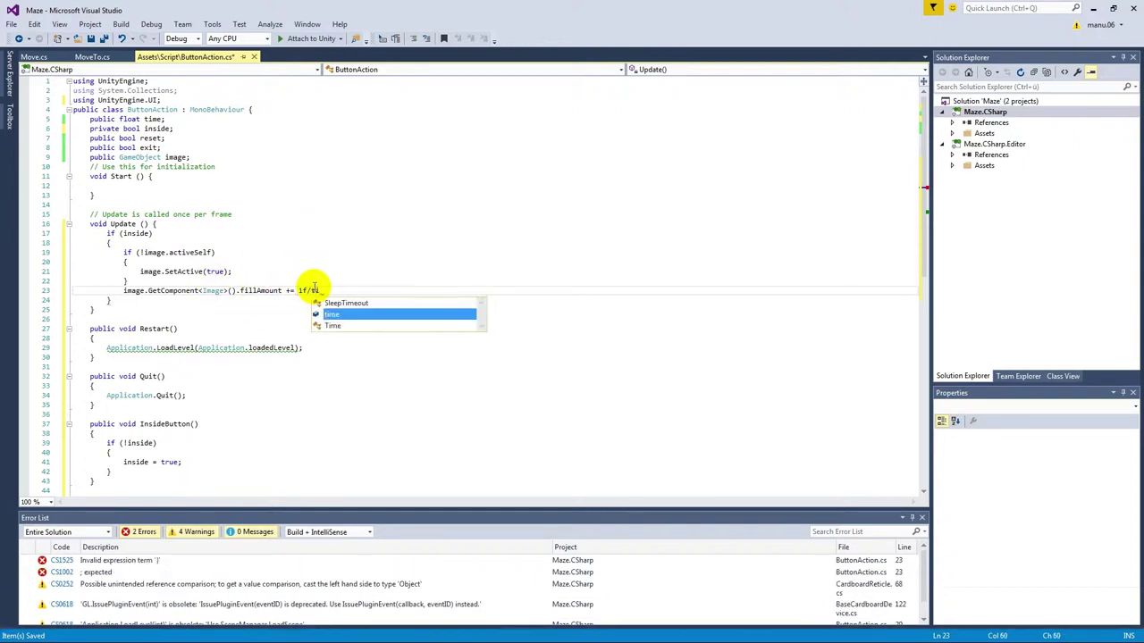
{"action": "type", "text": " *"}
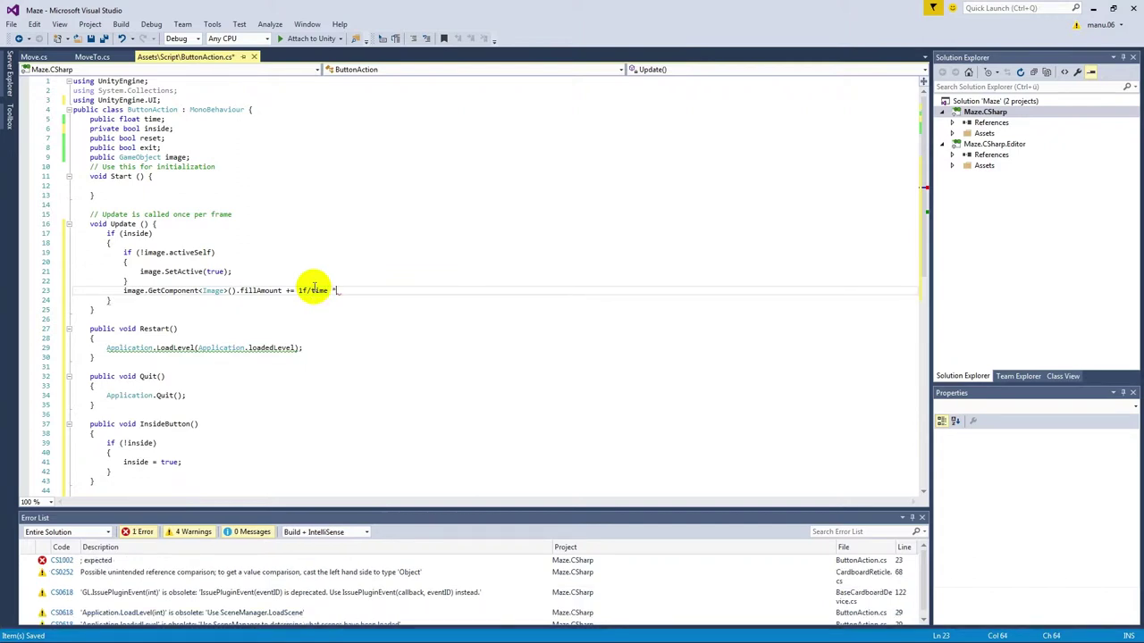
{"action": "type", "text": " Time"}
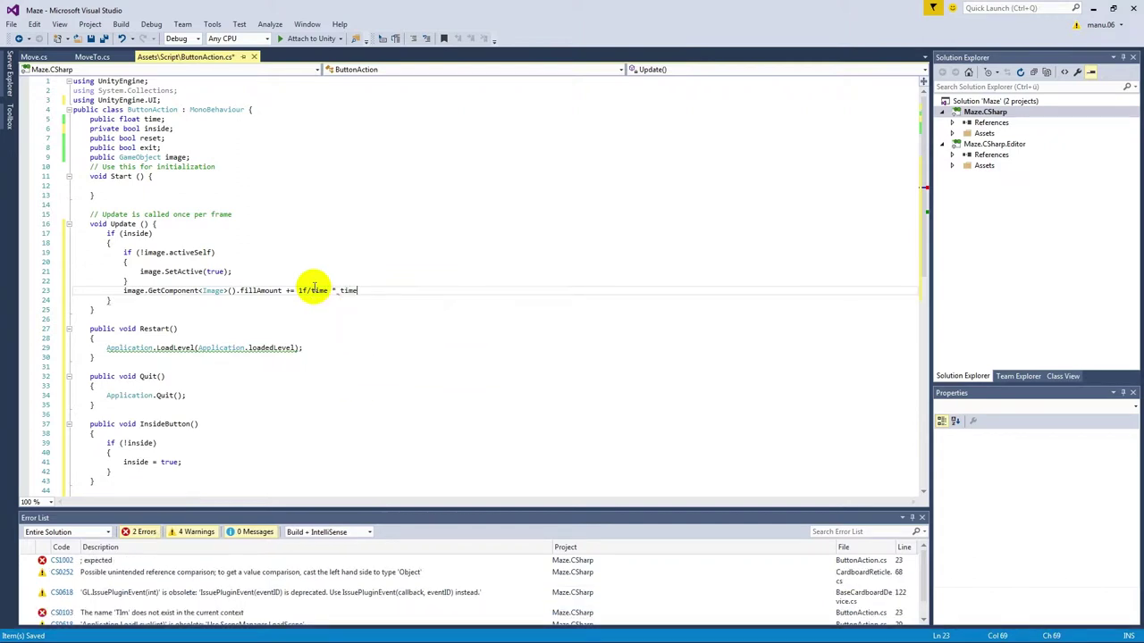
{"action": "key", "text": "ctrl+space"}
{"action": "type", "text": "."}
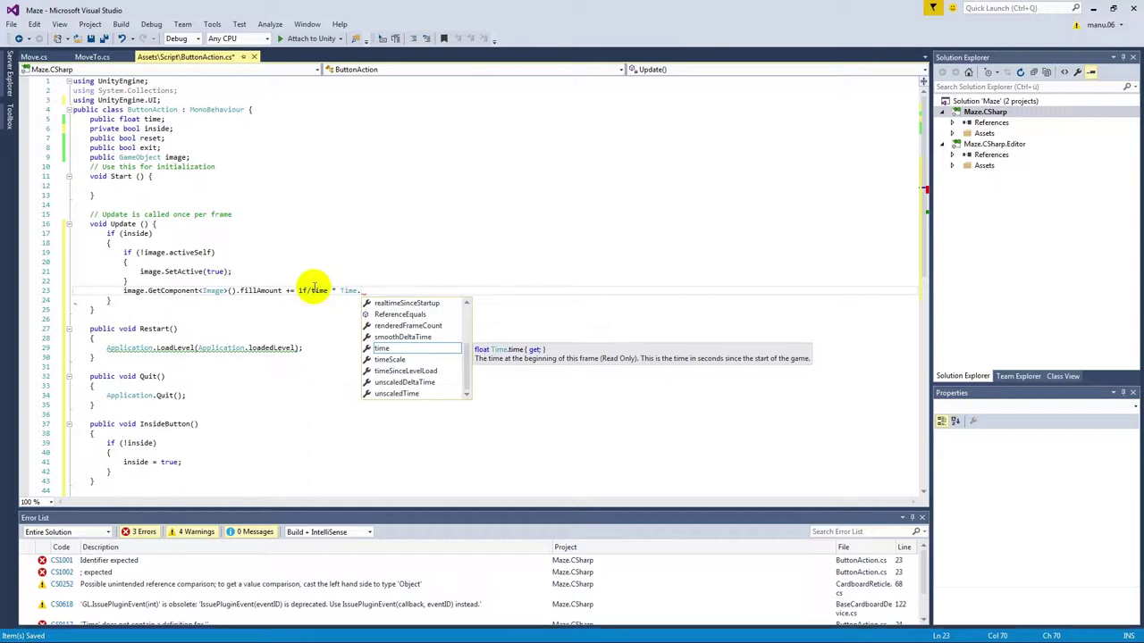
{"action": "type", "text": "deltaTime;"}
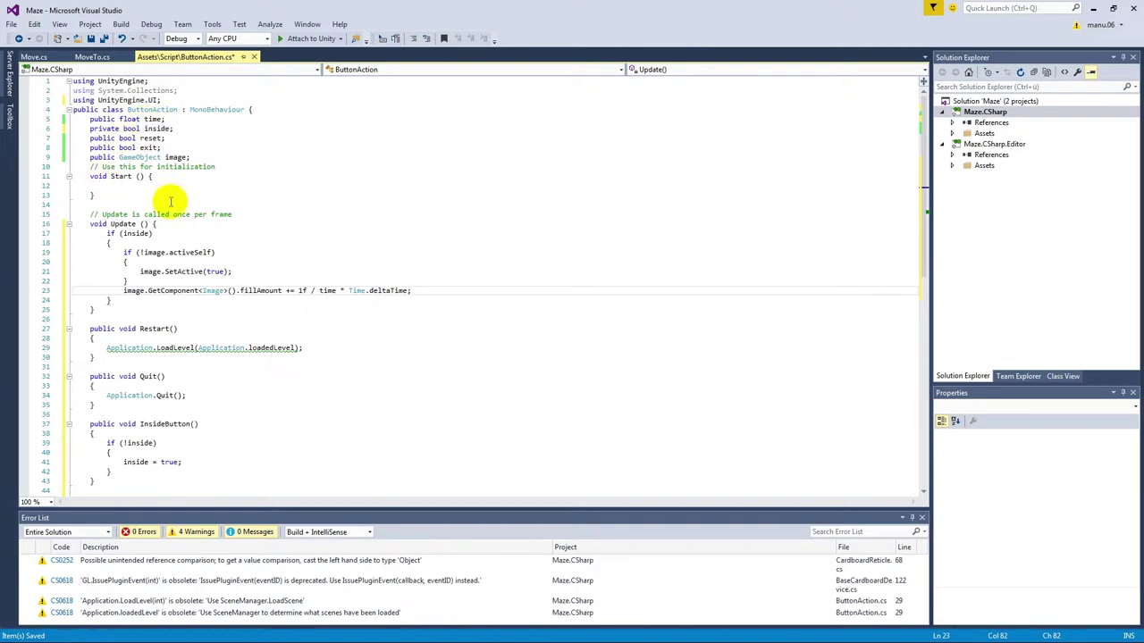
{"action": "left_click", "coordinate": [122, 300]}
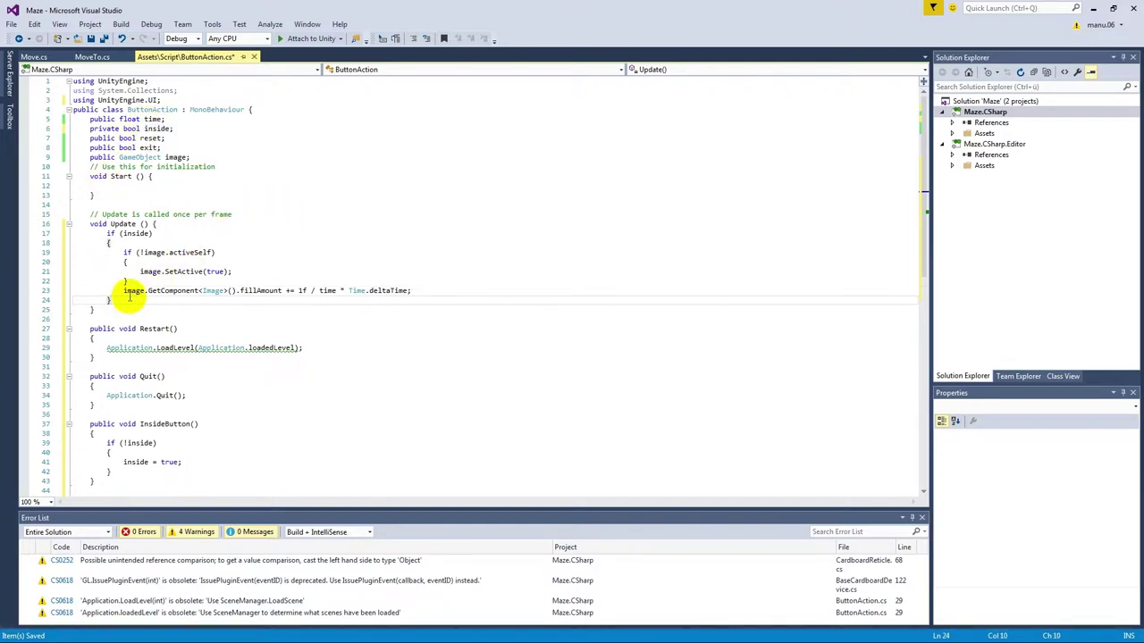
{"action": "key", "text": "Return"}
{"action": "key", "text": "Return"}
Add an if checking that the image's fillAmount == 1, reusing the copied expression
{"action": "type", "text": "if("}
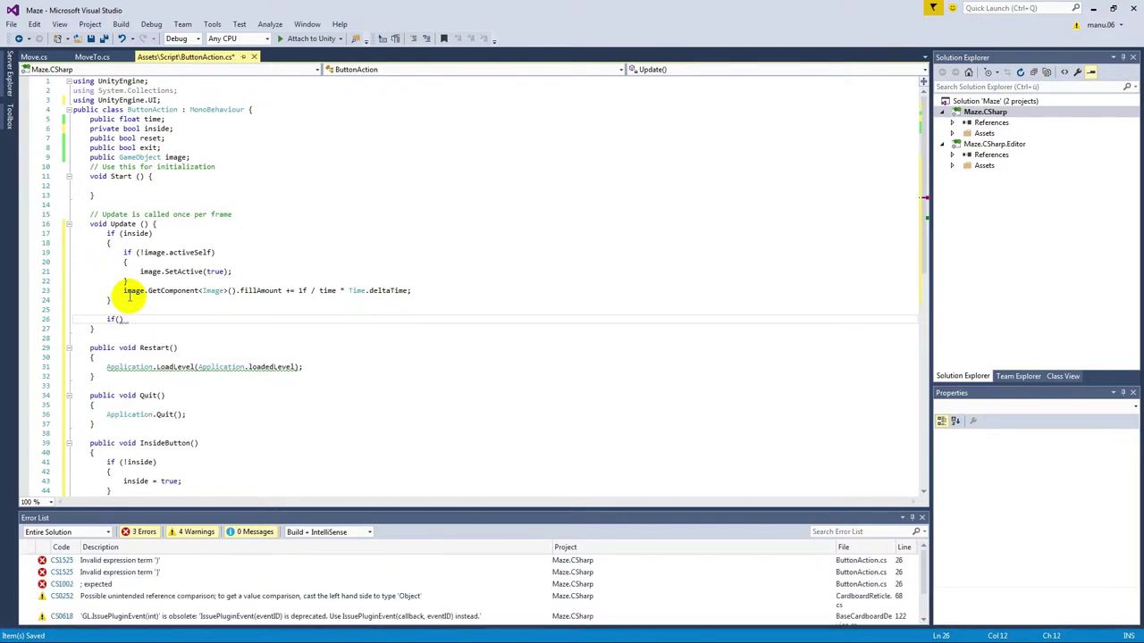
{"action": "left_click_drag", "start_coordinate": [122, 292], "coordinate": [282, 292]}
{"action": "key", "text": "ctrl+c"}
{"action": "left_click", "coordinate": [117, 319]}
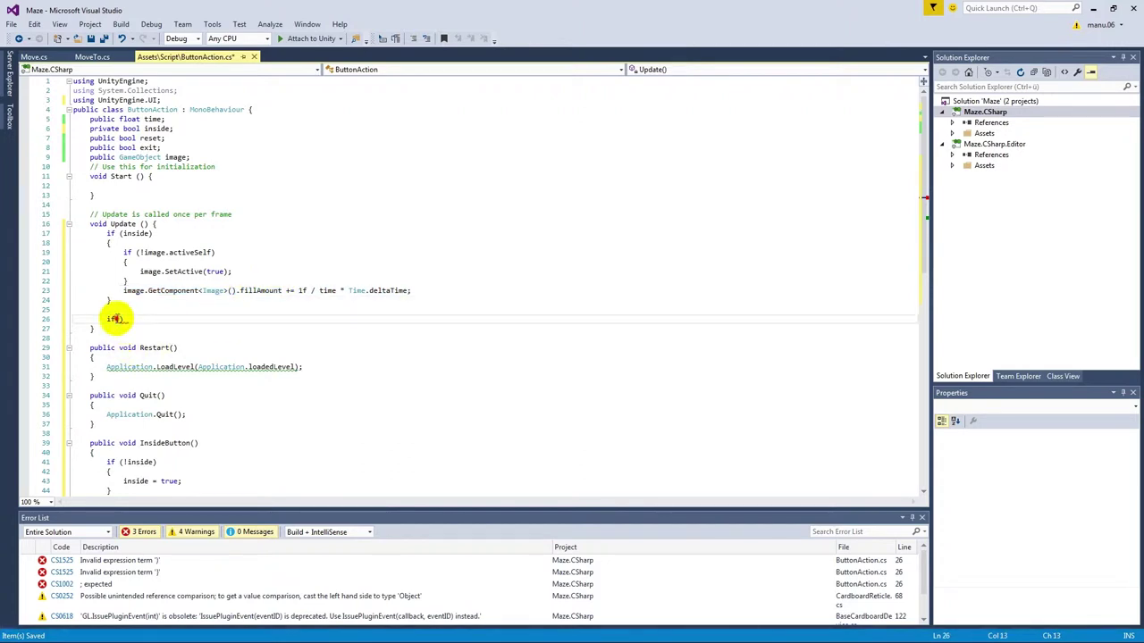
{"action": "key", "text": "ctrl+v"}
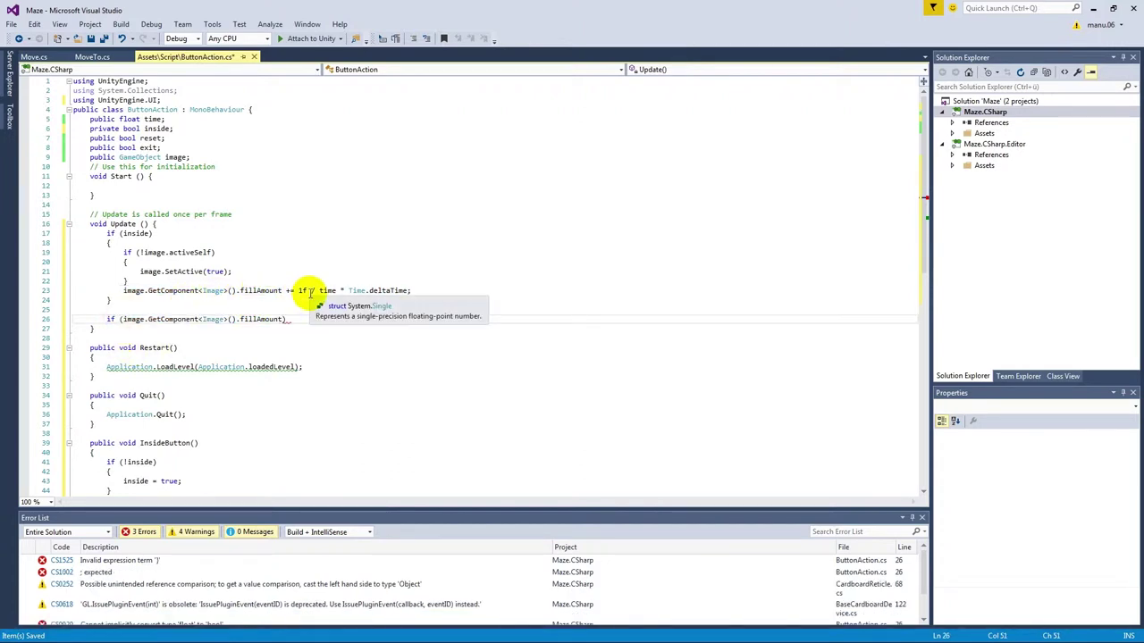
{"action": "type", "text": "== 1"}
{"action": "key", "text": "End"}
{"action": "key", "text": "Return"}
{"action": "type", "text": "{"}
{"action": "key", "text": "Return"}
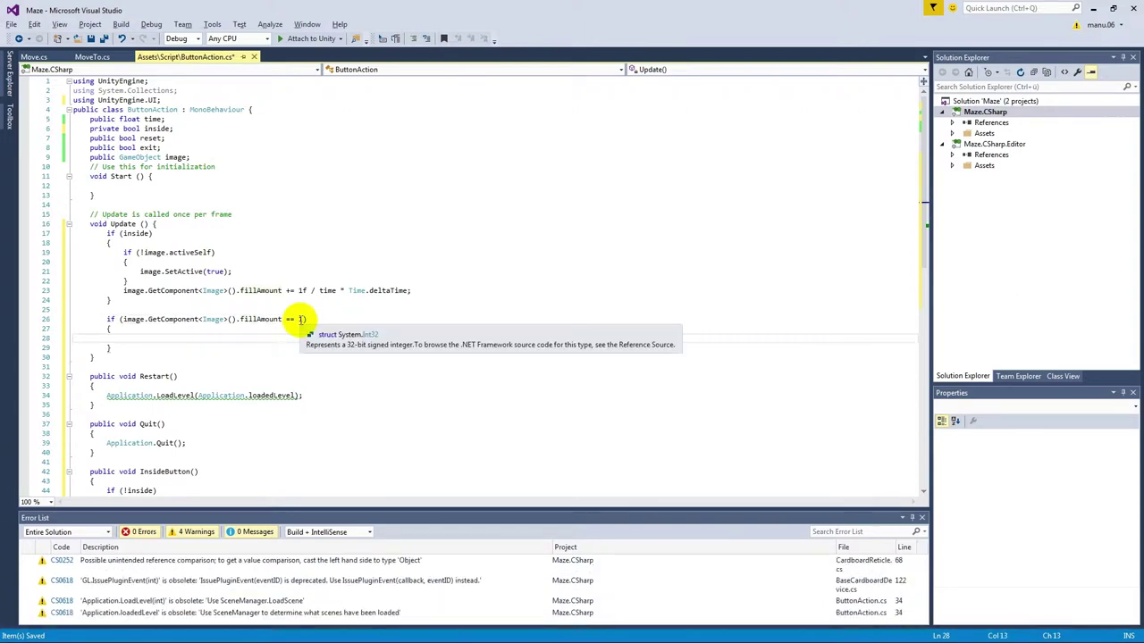
Inside it, call Restart() if reset, else Quit() if exit, then return to Unity
{"action": "type", "text": "if("}
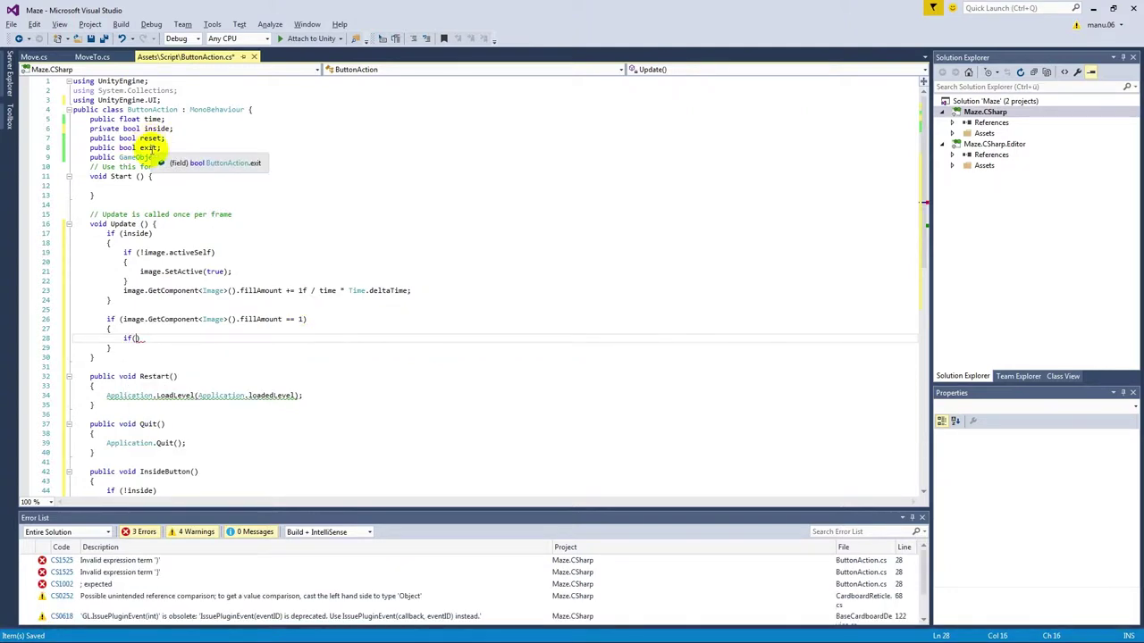
{"action": "type", "text": "res"}
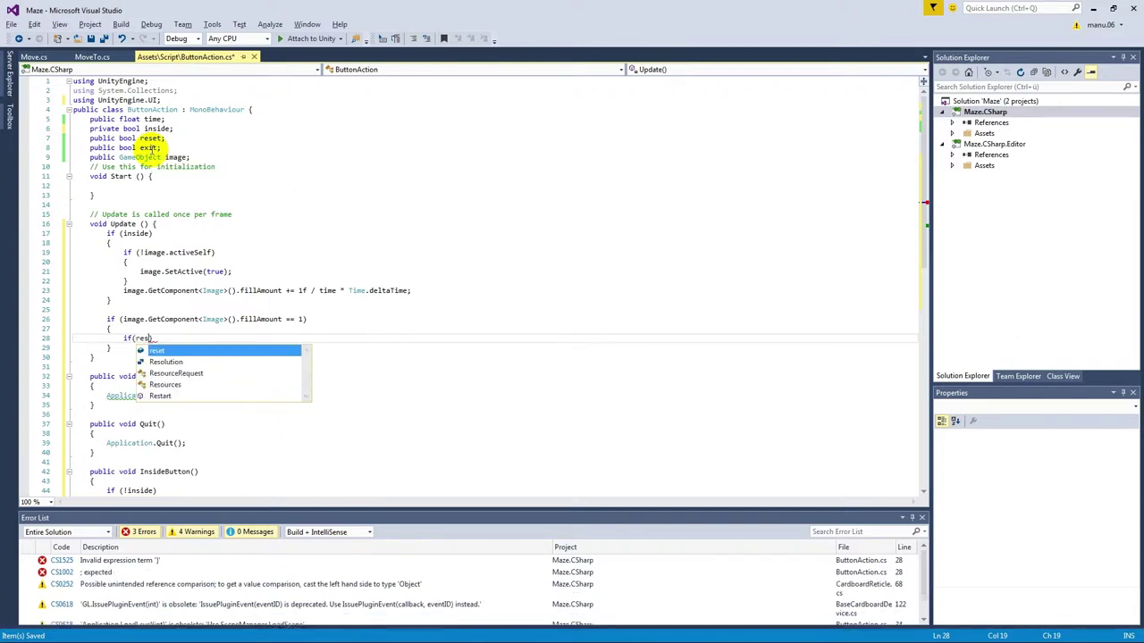
{"action": "type", "text": "et) {"}
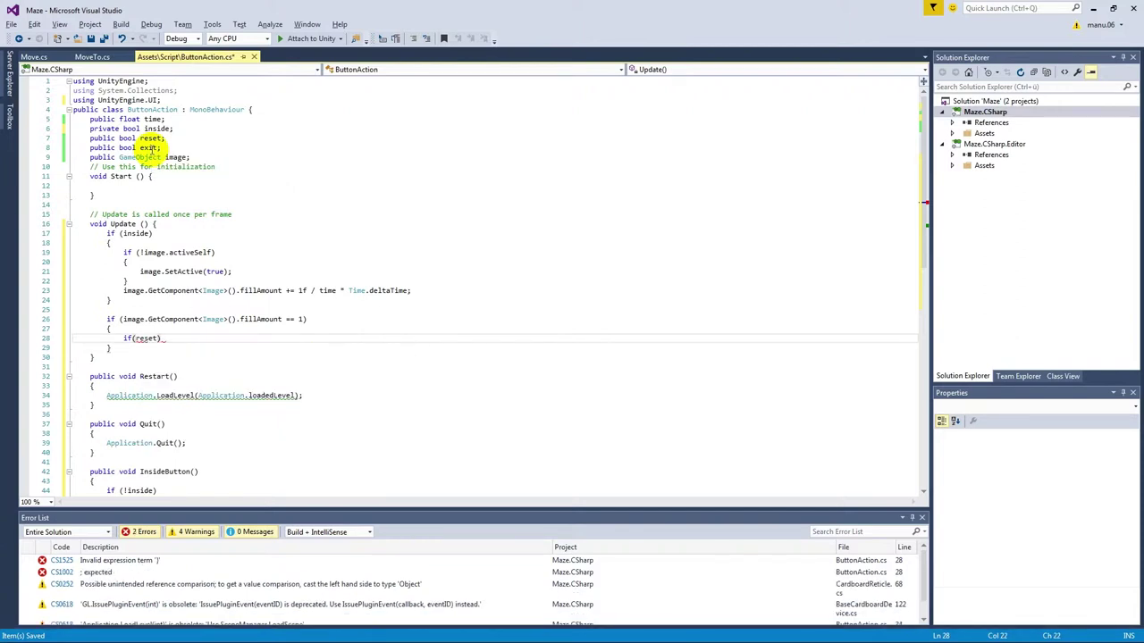
{"action": "key", "text": "Return"}
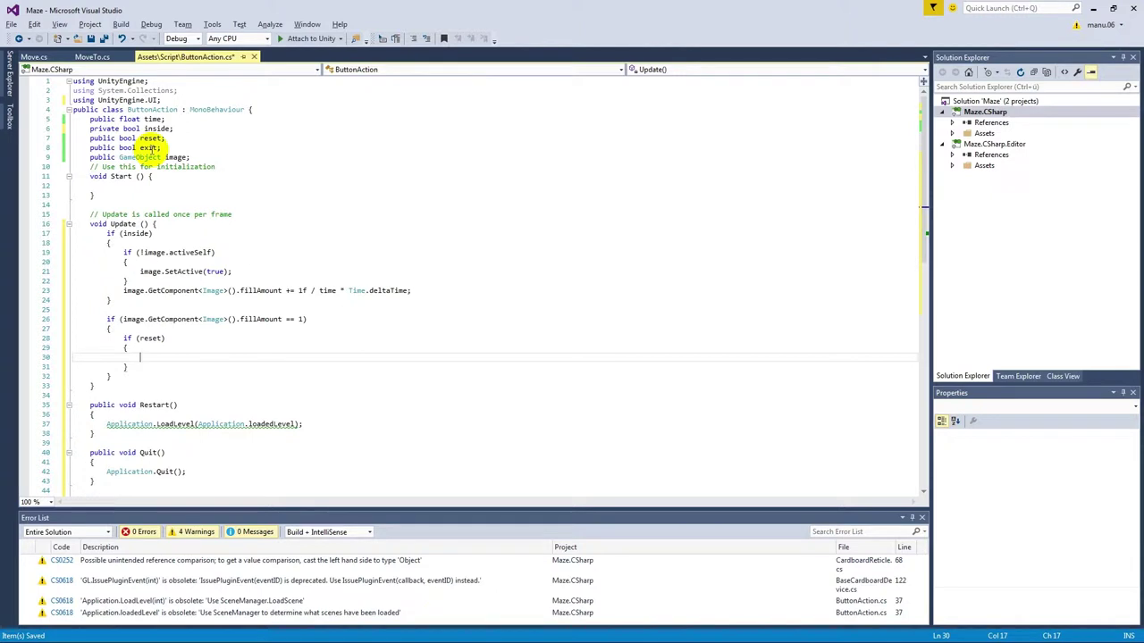
{"action": "type", "text": "Rest"}
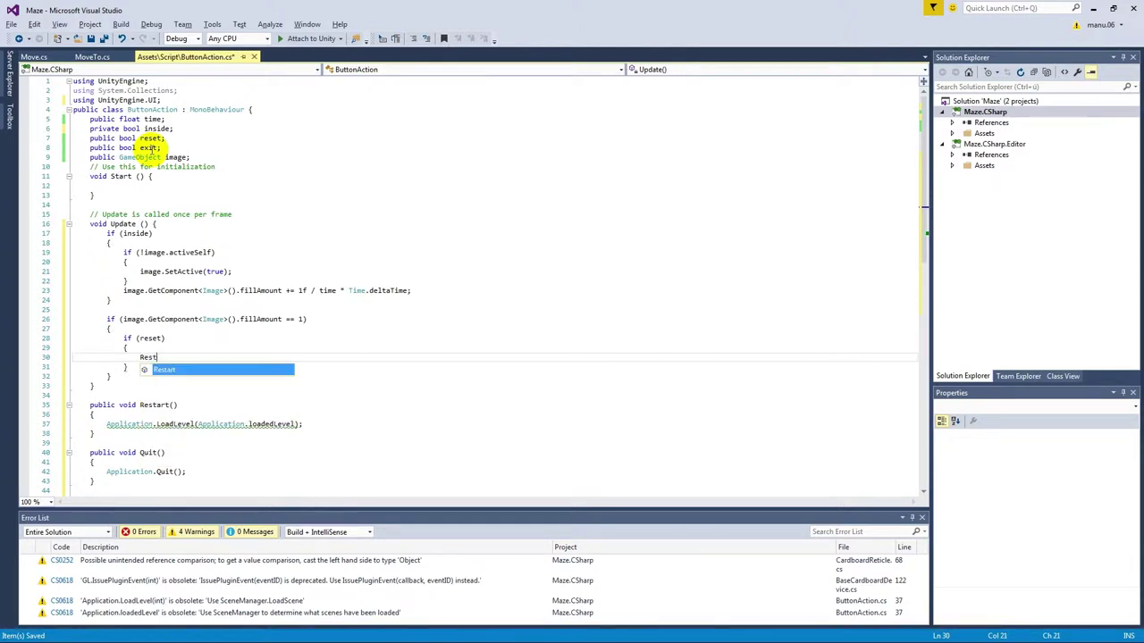
{"action": "type", "text": "art();"}
{"action": "key", "text": "Down"}
{"action": "type", "text": "else if ("}
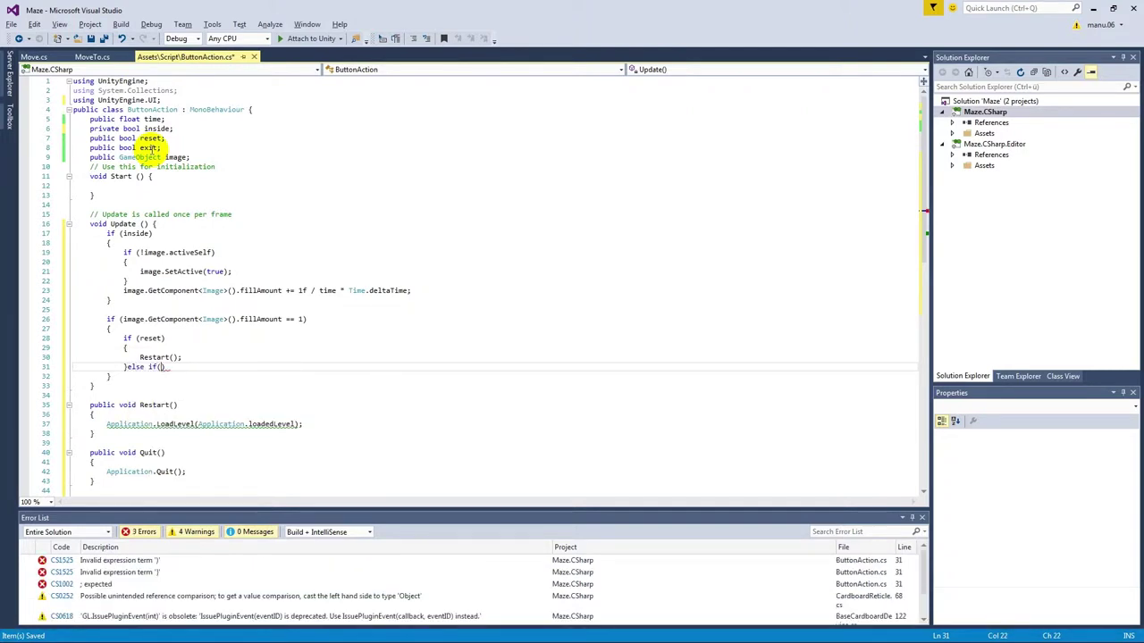
{"action": "type", "text": "exit"}
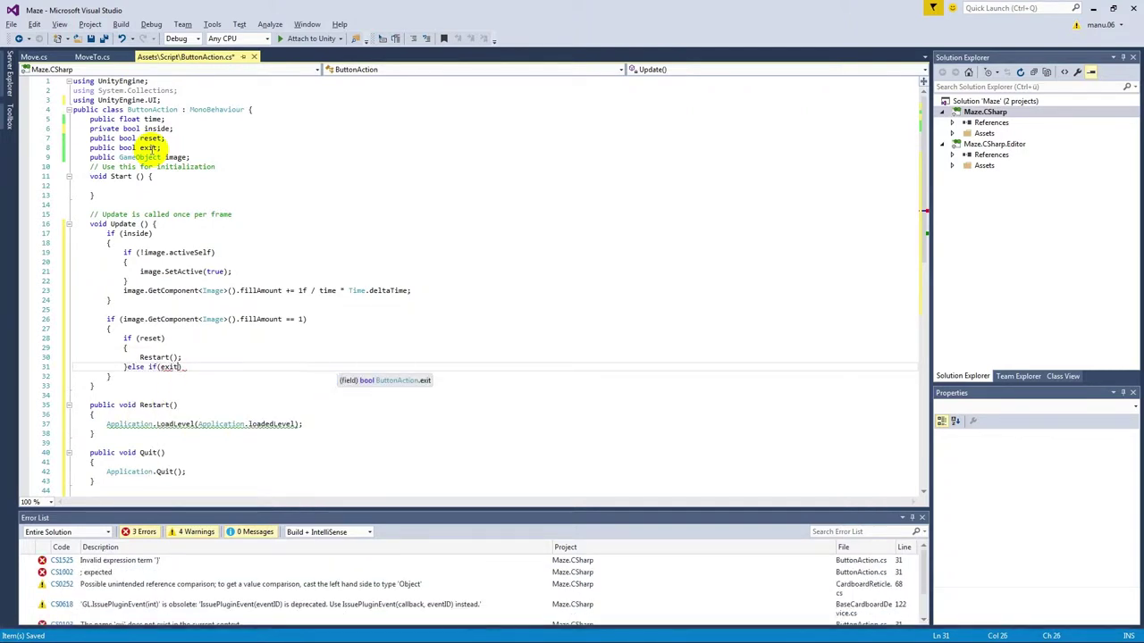
{"action": "type", "text": ")"}
{"action": "key", "text": "Return"}
{"action": "type", "text": "{"}
{"action": "key", "text": "Return"}
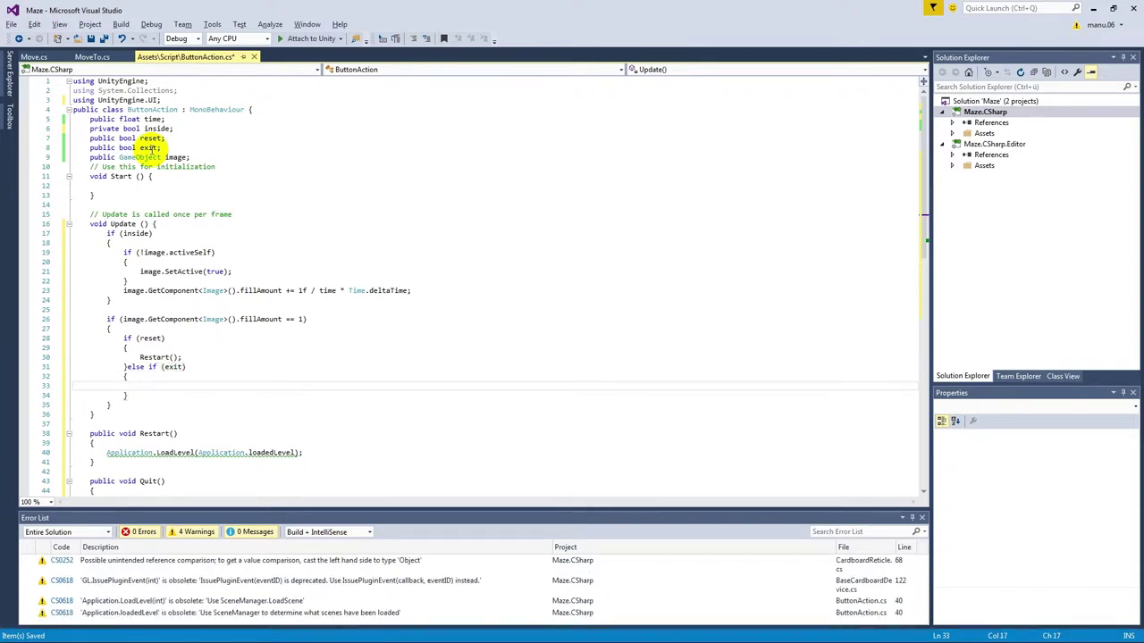
{"action": "type", "text": "Quit();"}
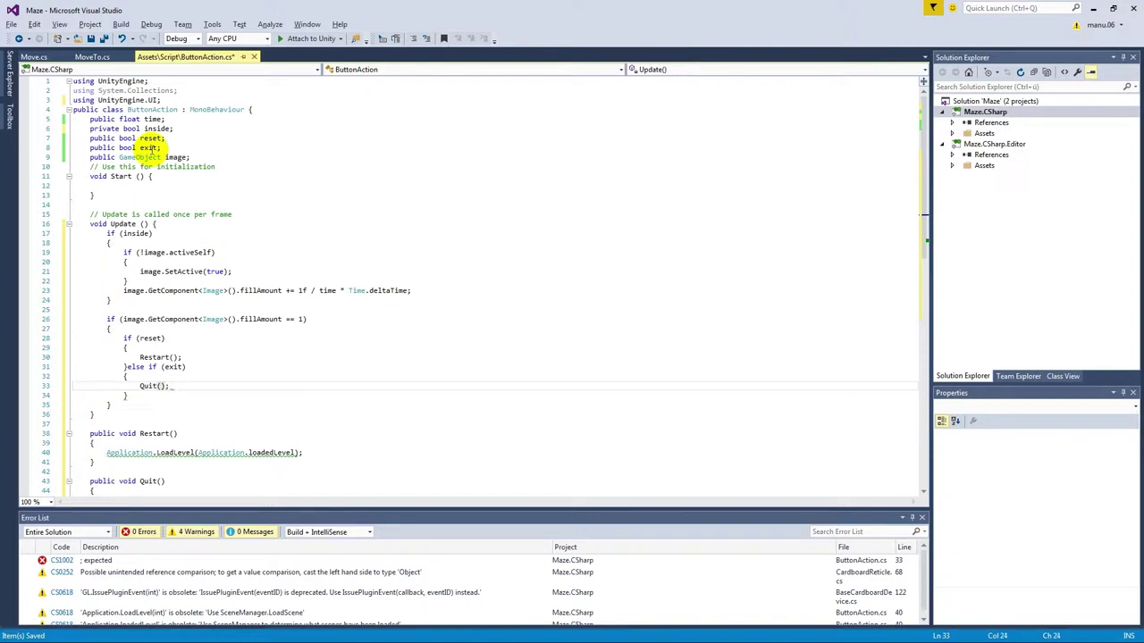
{"action": "scroll", "coordinate": [319, 217], "scroll_direction": "down", "scroll_amount": 1}
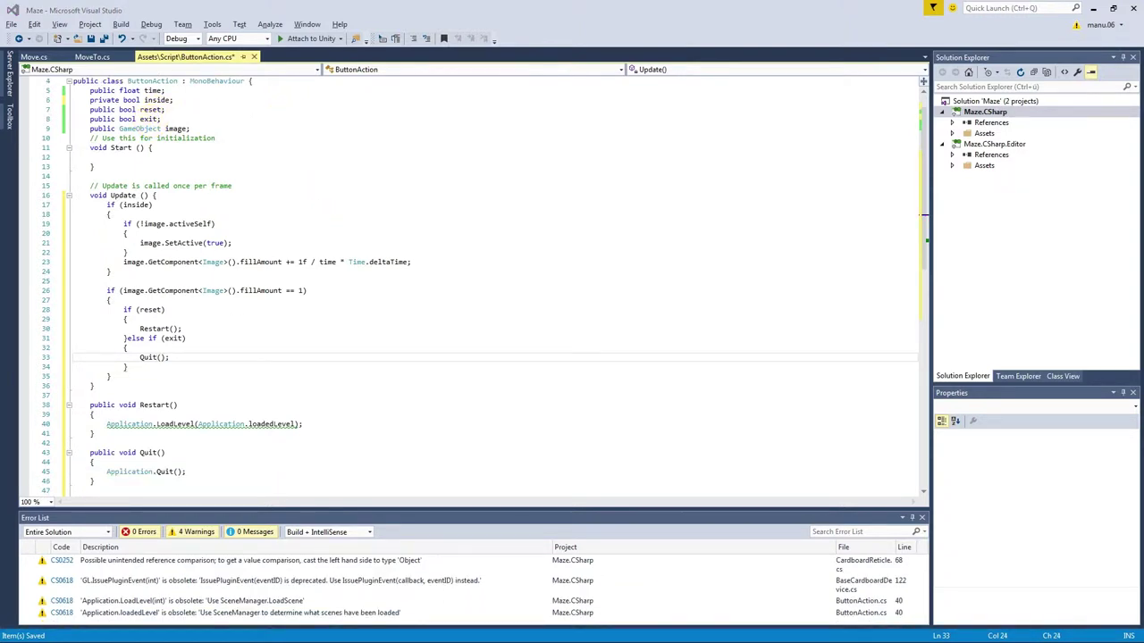
{"action": "left_click", "coordinate": [273, 365]}
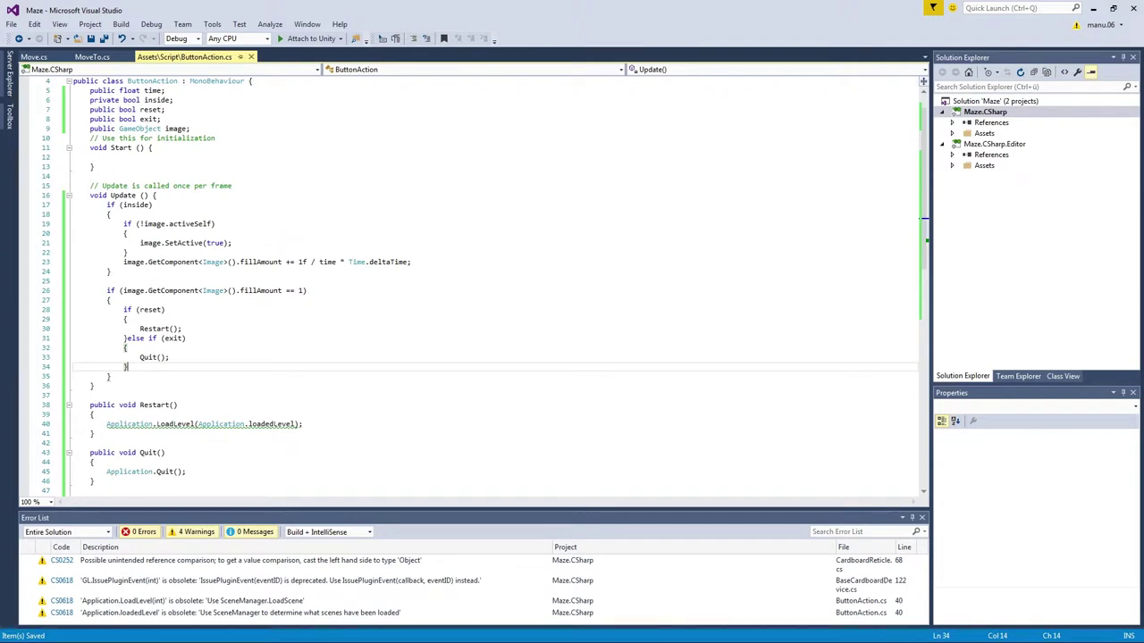
{"action": "key", "text": "alt+Tab"}
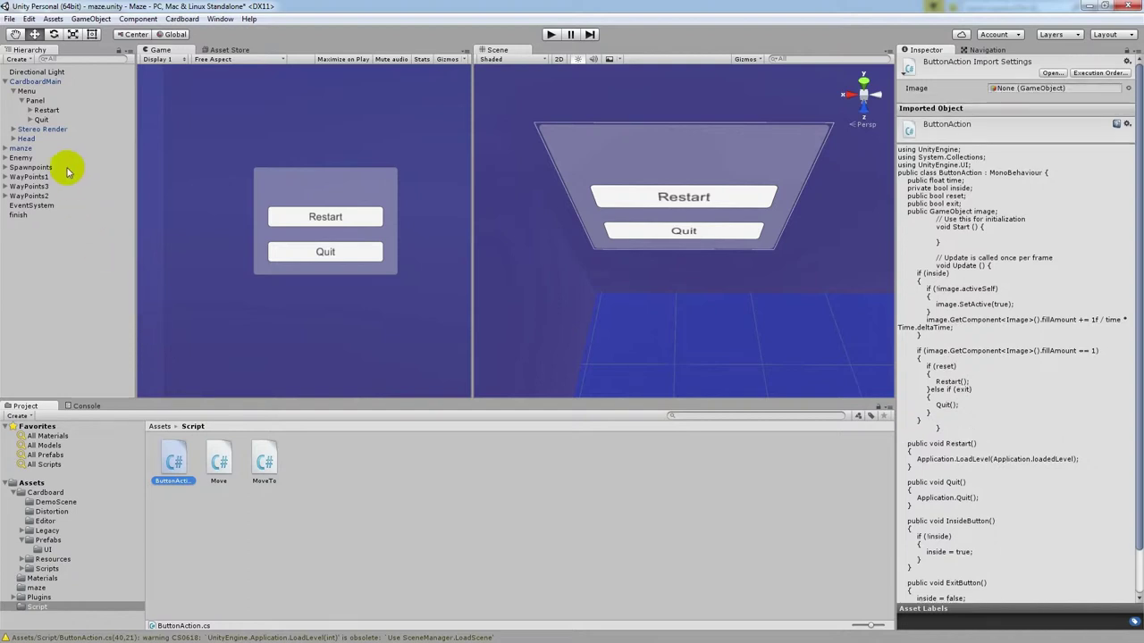
Attach the ButtonAction script to the Restart and Quit buttons
{"action": "left_click", "coordinate": [41, 120]}
{"action": "left_click", "coordinate": [45, 110]}
{"action": "left_click", "coordinate": [41, 120]}
{"action": "left_click", "coordinate": [44, 110]}
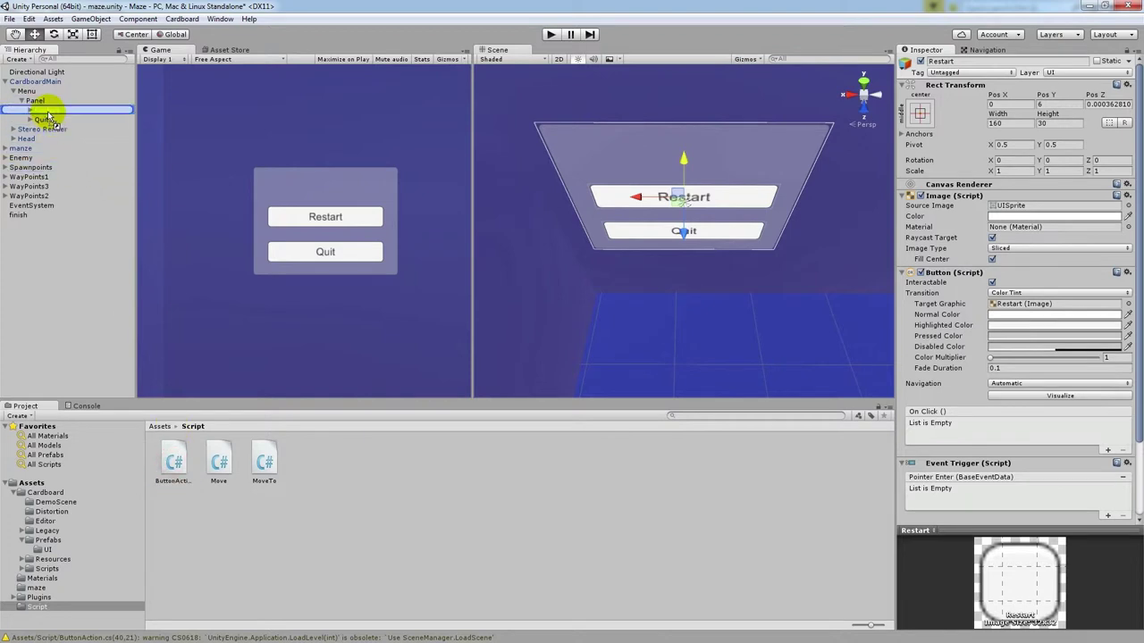
{"action": "left_click_drag", "start_coordinate": [175, 463], "coordinate": [45, 109]}
{"action": "mouse_move", "coordinate": [172, 461]}
{"action": "left_mouse_down"}
{"action": "mouse_move", "coordinate": [45, 122]}
{"action": "mouse_move", "coordinate": [58, 123]}
{"action": "left_mouse_up"}
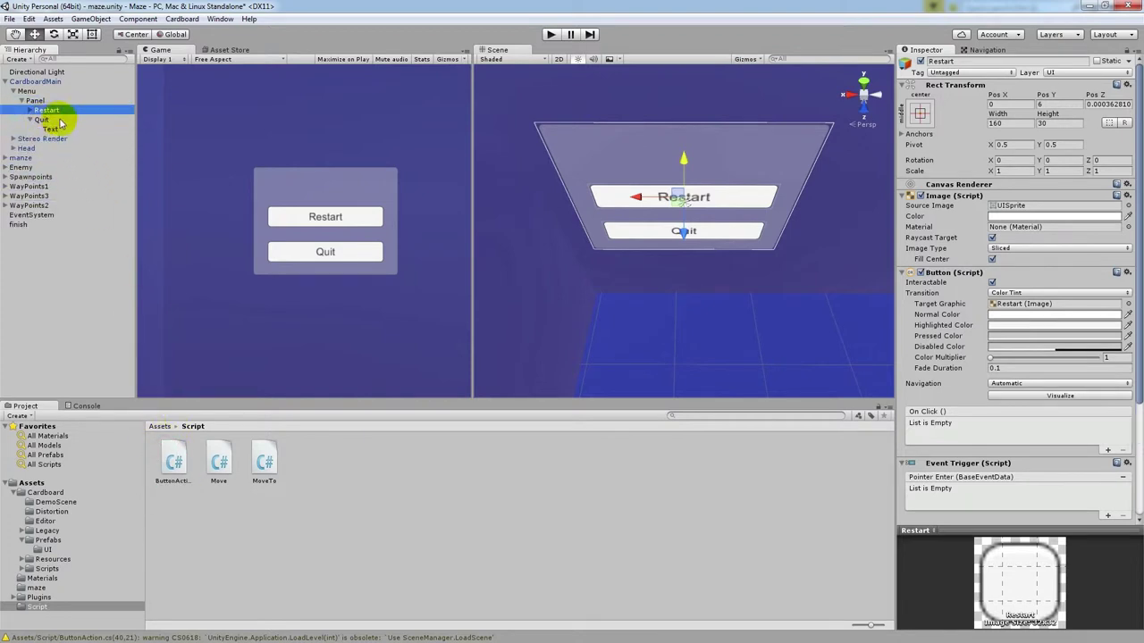
{"action": "scroll", "coordinate": [1060, 232], "scroll_direction": "down", "scroll_amount": 5}
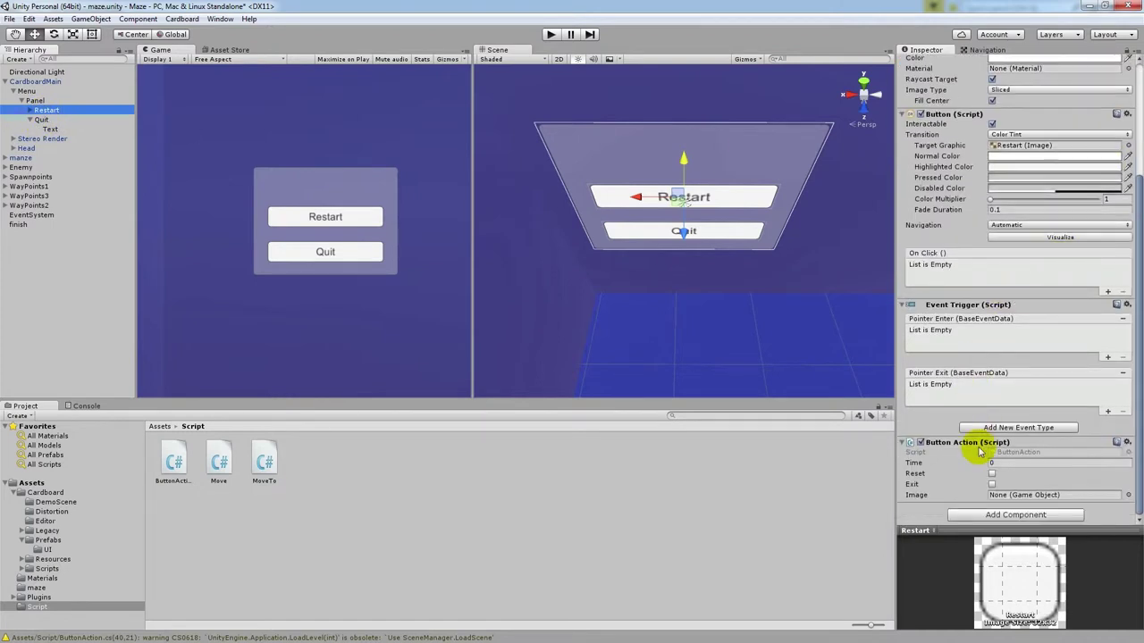
Tick Reset on Restart and Exit on Quit, and set Restart's Time to 5
{"action": "left_click", "coordinate": [990, 473]}
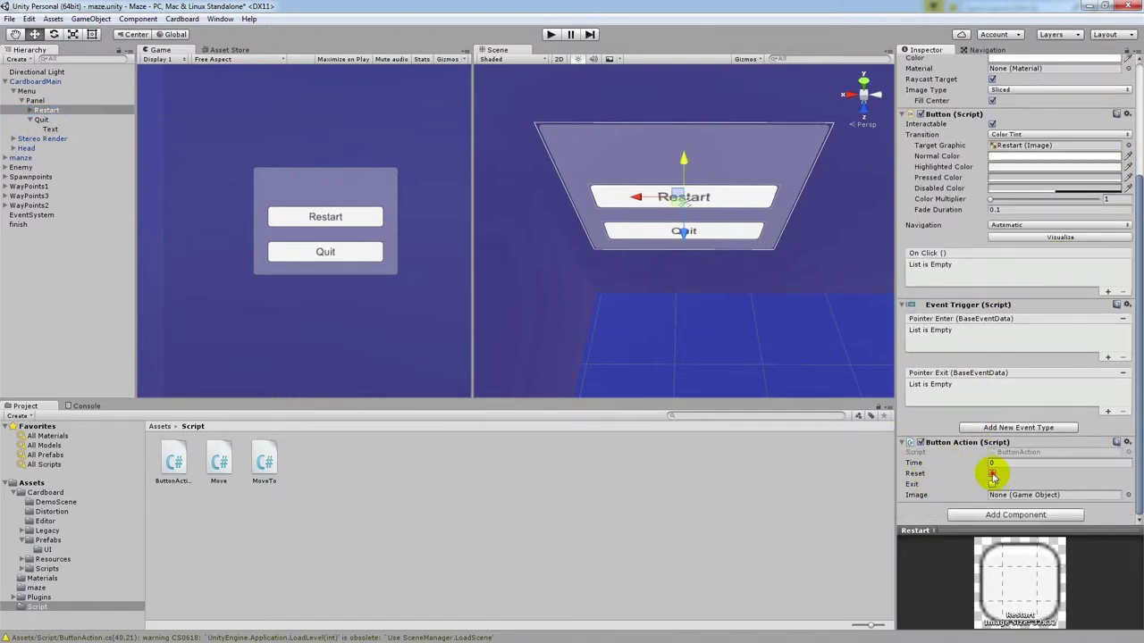
{"action": "left_click", "coordinate": [41, 119]}
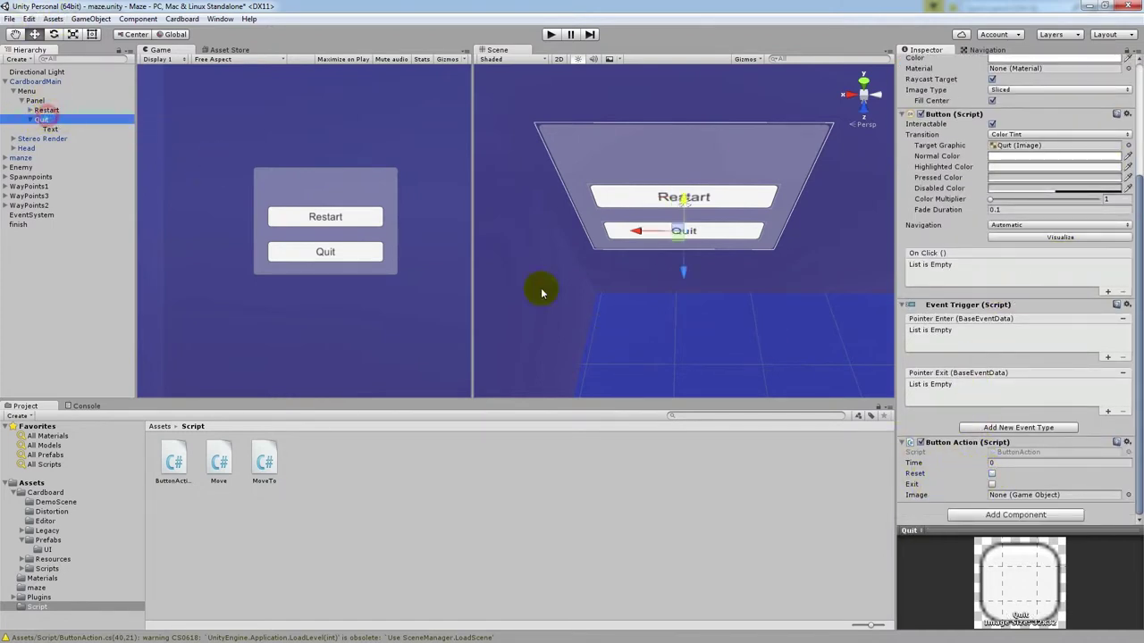
{"action": "left_click", "coordinate": [992, 485]}
{"action": "type", "text": "5"}
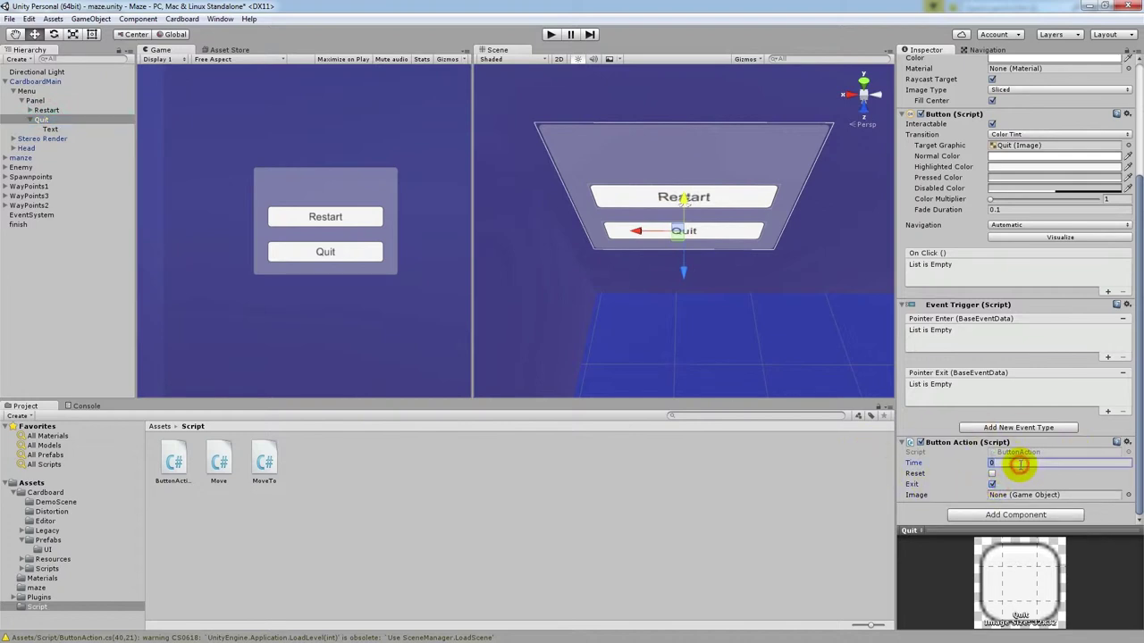
{"action": "left_click", "coordinate": [50, 111]}
{"action": "left_click", "coordinate": [1001, 462]}
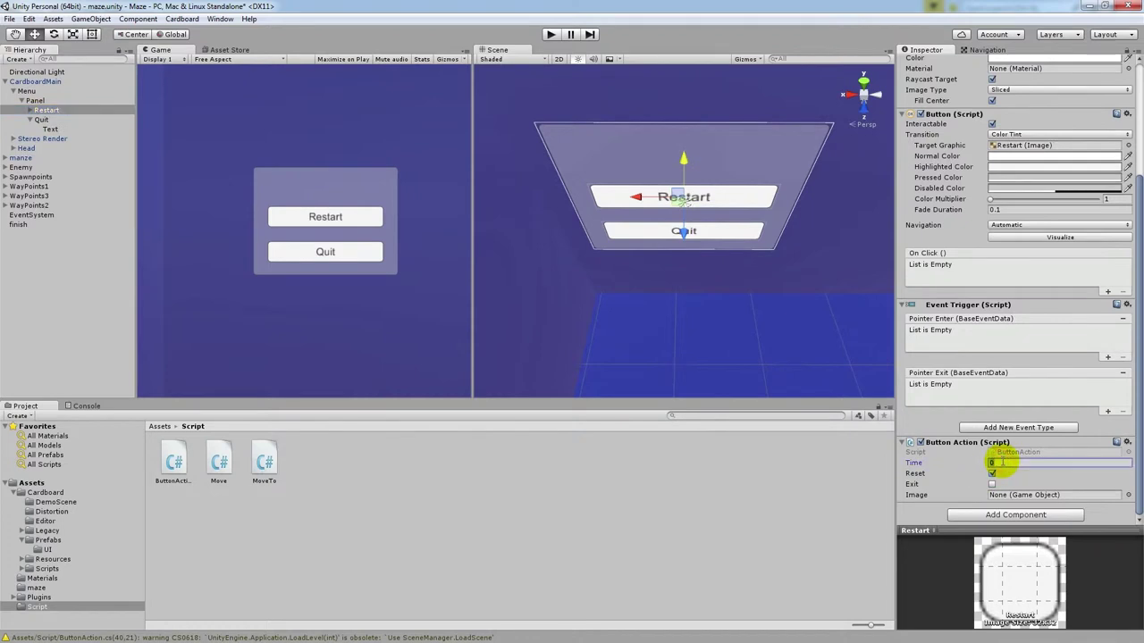
{"action": "type", "text": "5"}
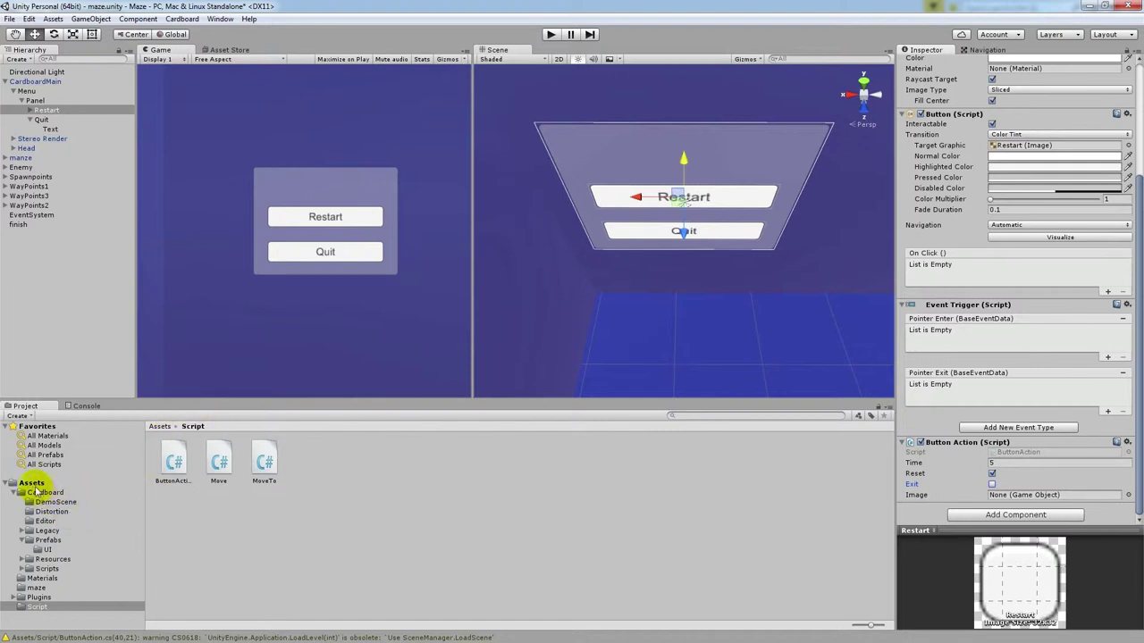
{"action": "left_click", "coordinate": [41, 496]}
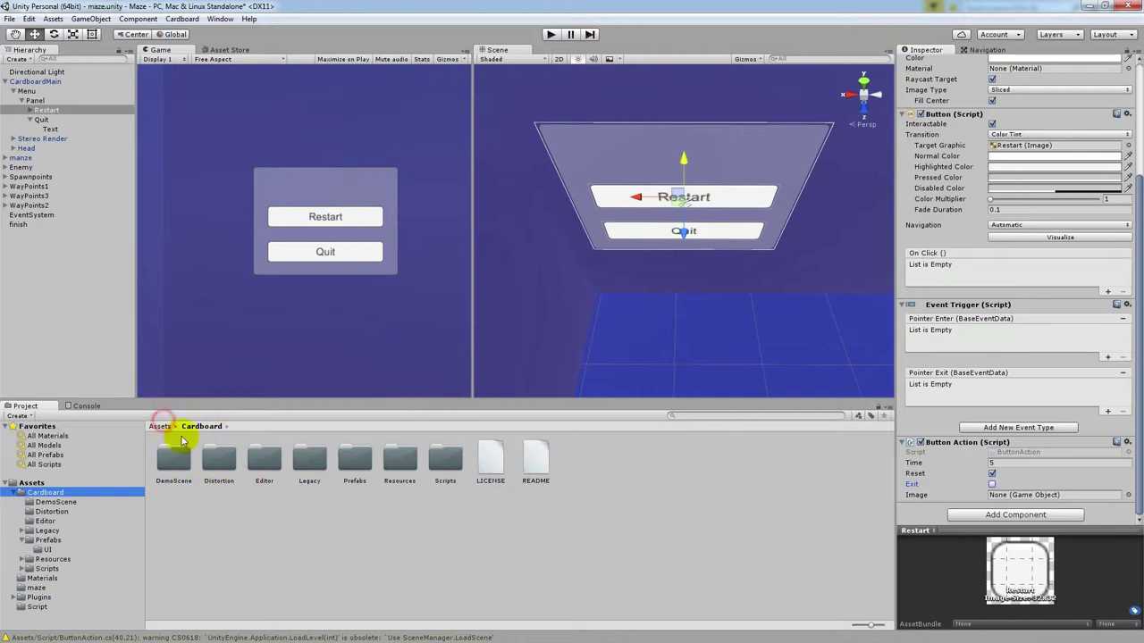
Place the CardboardReticle prefab from Cardboard/Prefabs/UI under the Head object
{"action": "left_click", "coordinate": [160, 426]}
{"action": "left_click", "coordinate": [175, 461]}
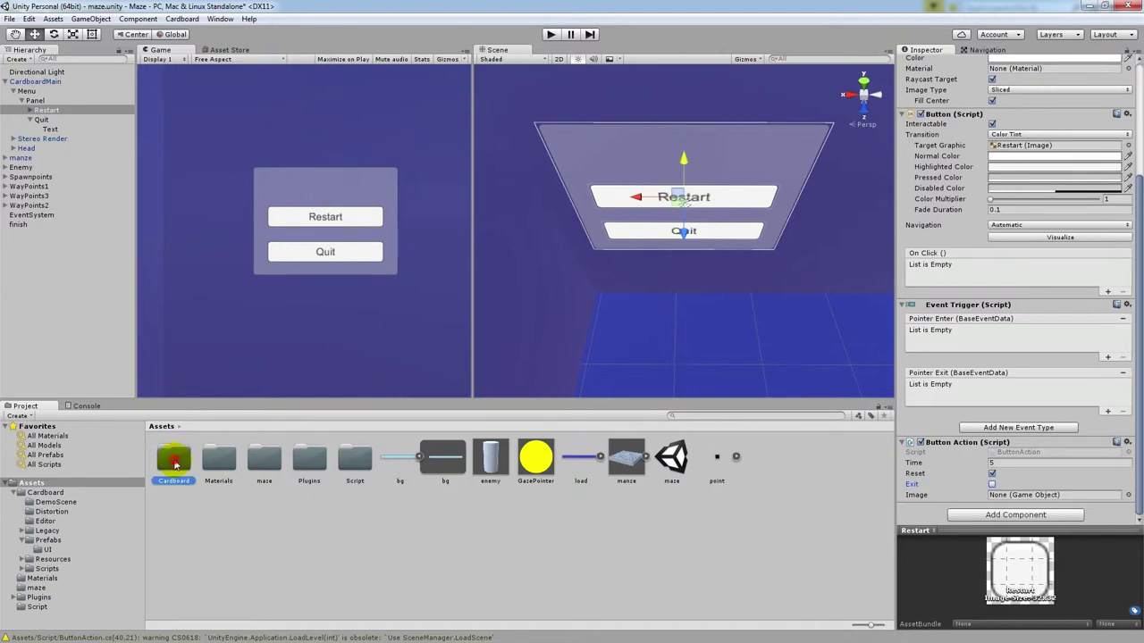
{"action": "double_click", "coordinate": [175, 461]}
{"action": "double_click", "coordinate": [354, 465]}
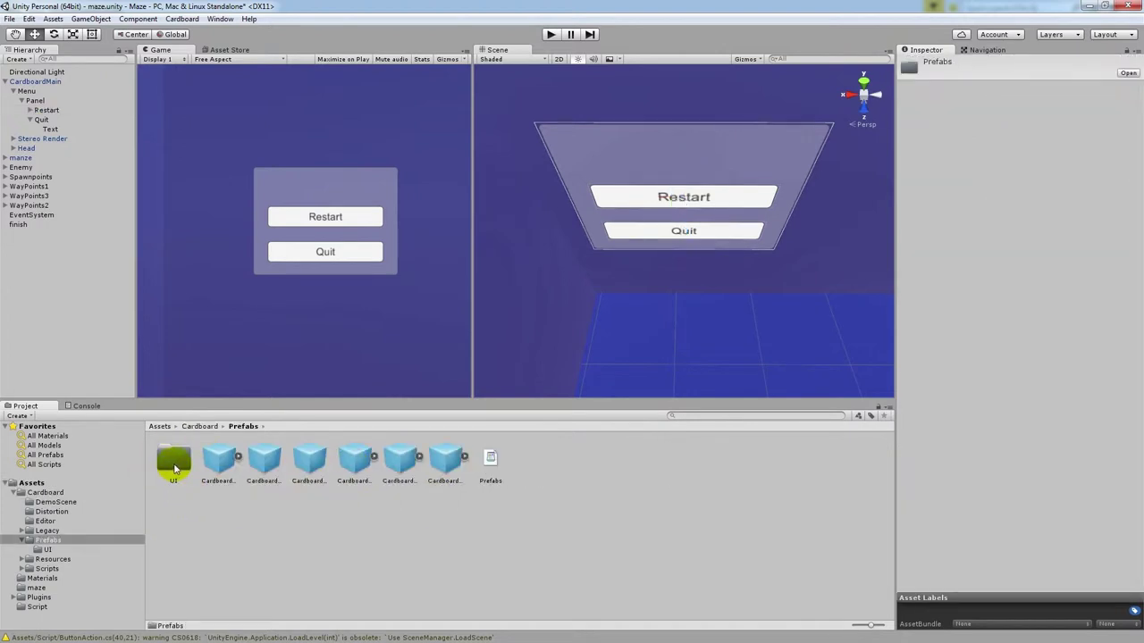
{"action": "double_click", "coordinate": [174, 462]}
{"action": "left_click", "coordinate": [175, 458]}
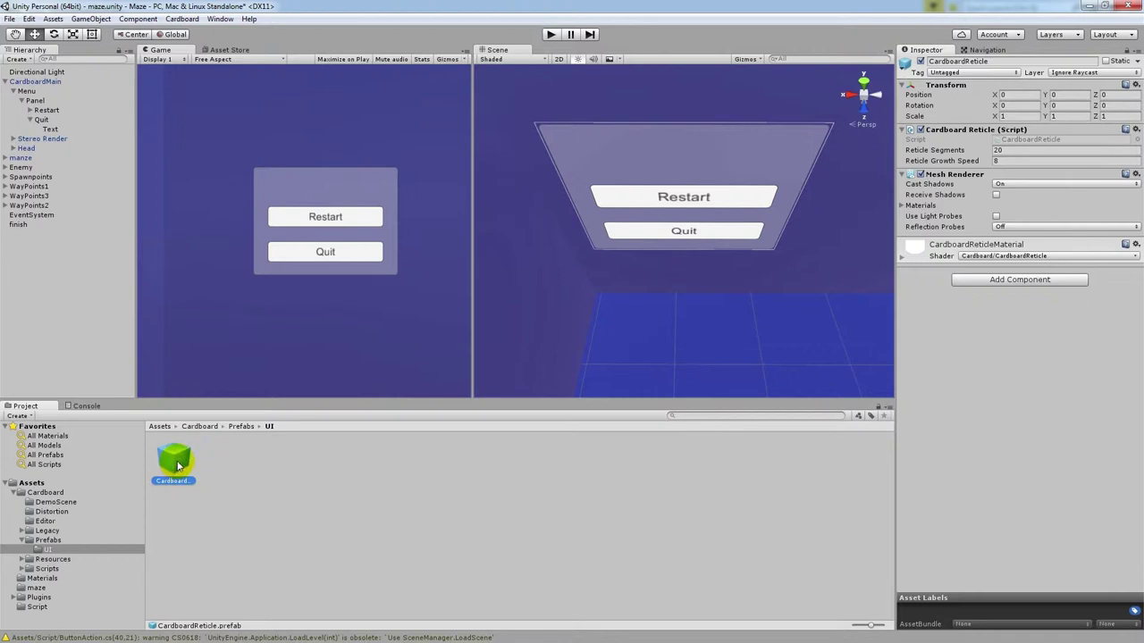
{"action": "mouse_move", "coordinate": [176, 464]}
{"action": "left_mouse_down"}
{"action": "mouse_move", "coordinate": [110, 167]}
{"action": "mouse_move", "coordinate": [34, 149]}
{"action": "left_mouse_up"}
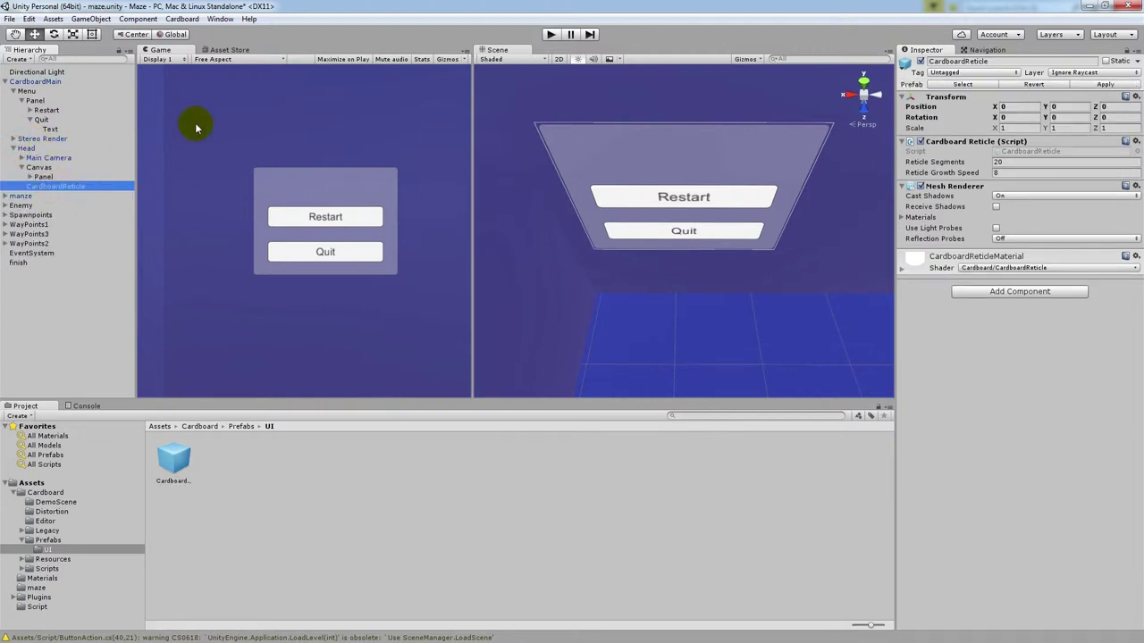
Run the scene briefly in Play mode to test the reticle, then stop
{"action": "left_click", "coordinate": [552, 35]}
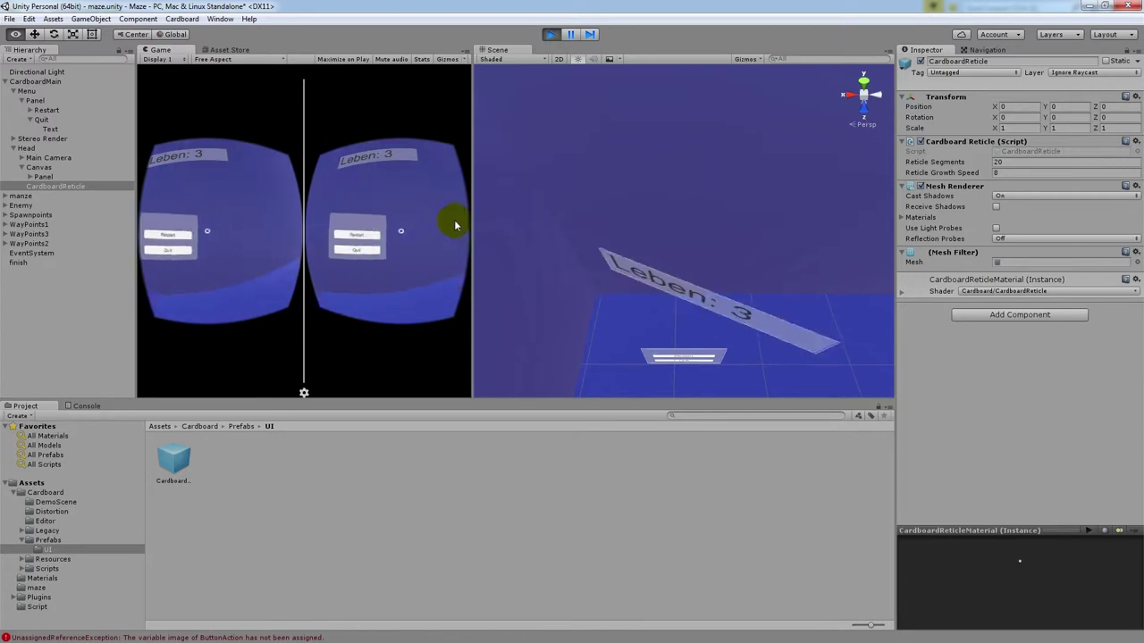
{"action": "left_click", "coordinate": [550, 34]}
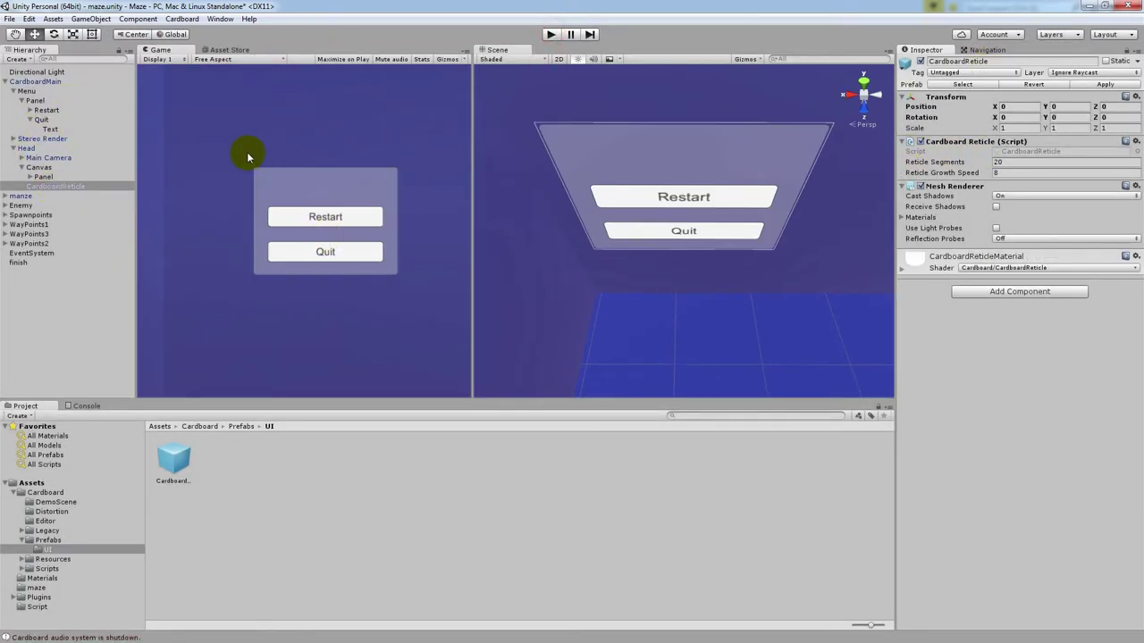
{"action": "left_click", "coordinate": [14, 148]}
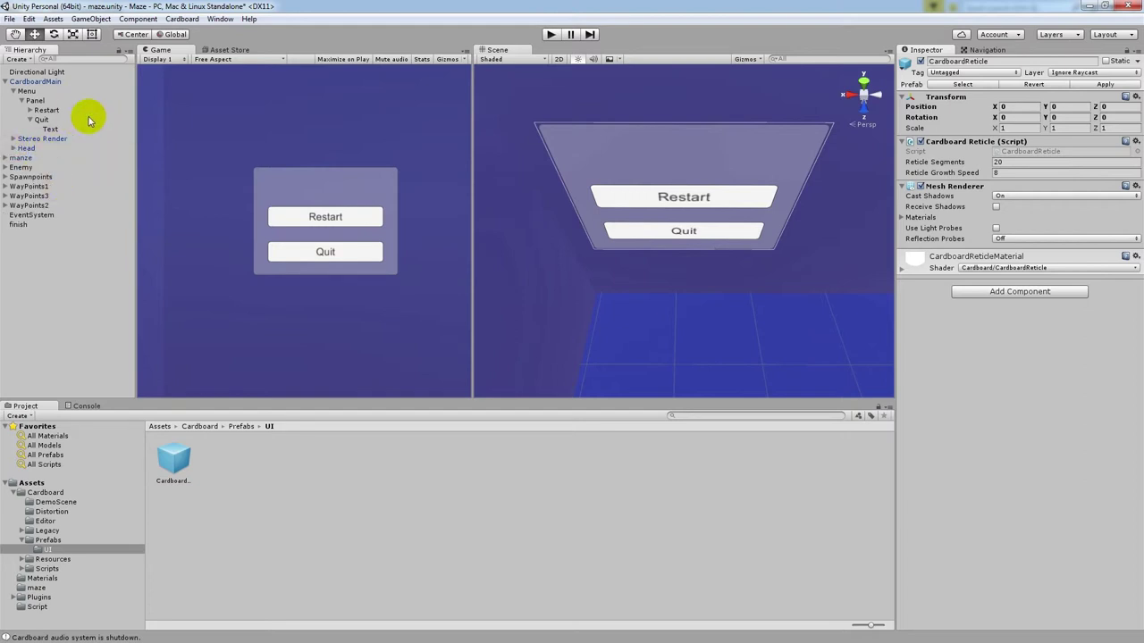
Add a 100×6 UI Image under the Panel and move it above the Restart button
{"action": "left_click", "coordinate": [31, 102]}
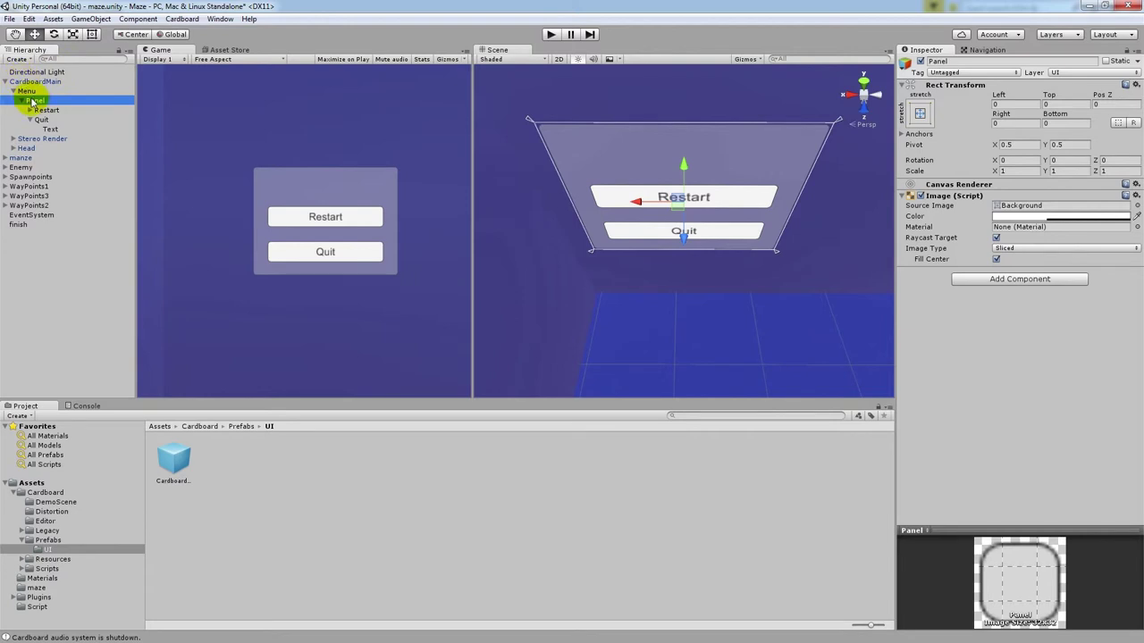
{"action": "right_click", "coordinate": [33, 101]}
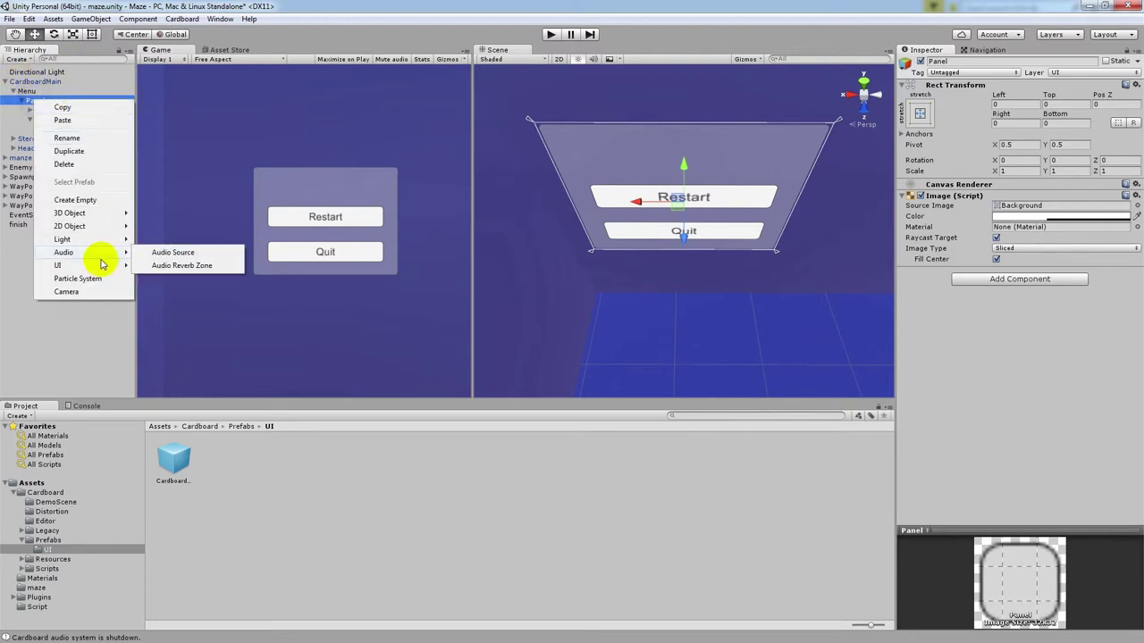
{"action": "mouse_move", "coordinate": [90, 266]}
{"action": "left_click", "coordinate": [176, 279]}
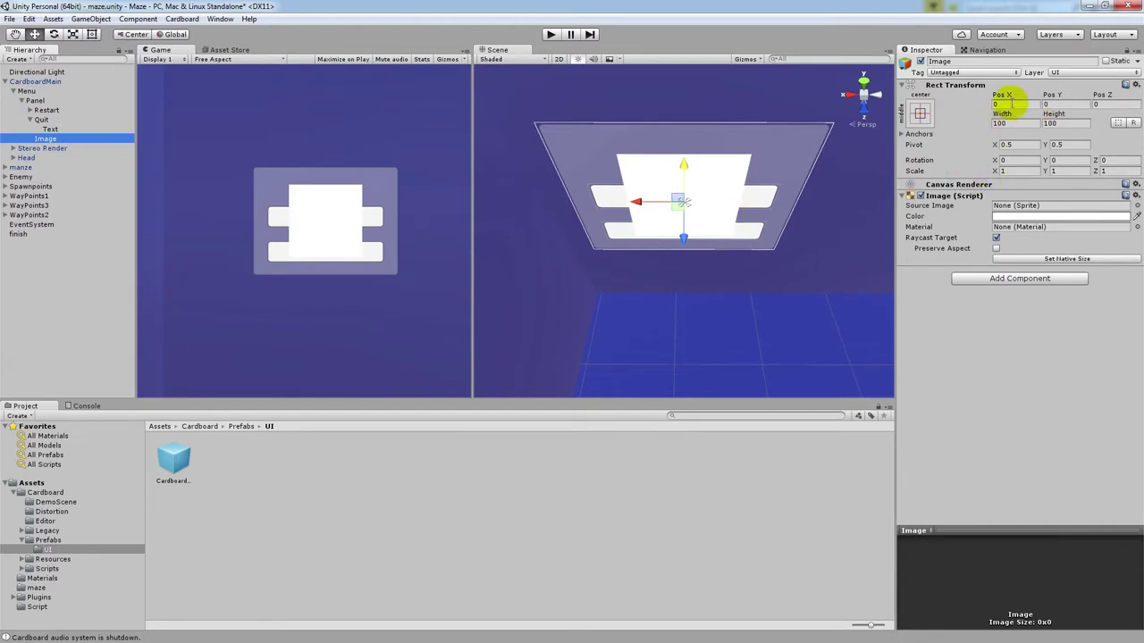
{"action": "left_click", "coordinate": [1054, 123]}
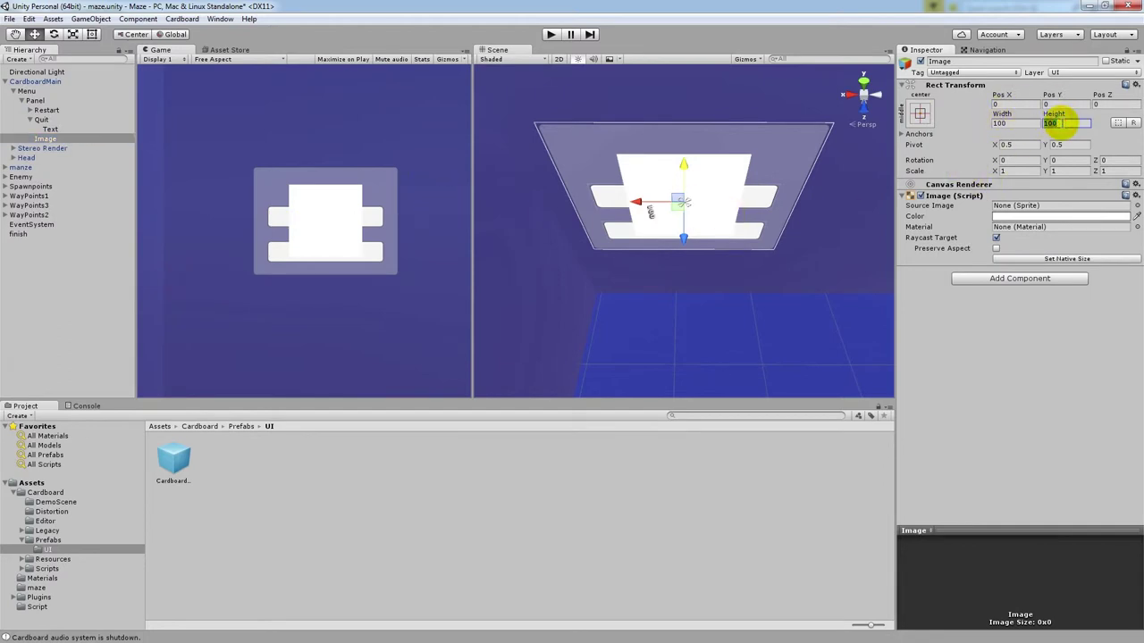
{"action": "type", "text": "6"}
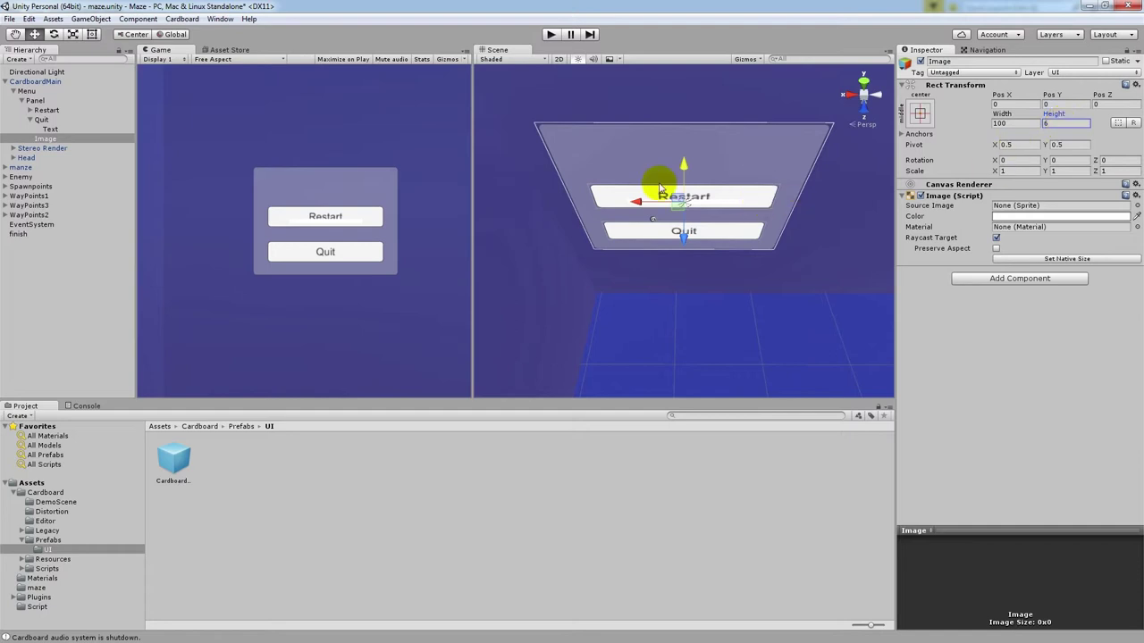
{"action": "left_click_drag", "start_coordinate": [683, 170], "coordinate": [676, 160]}
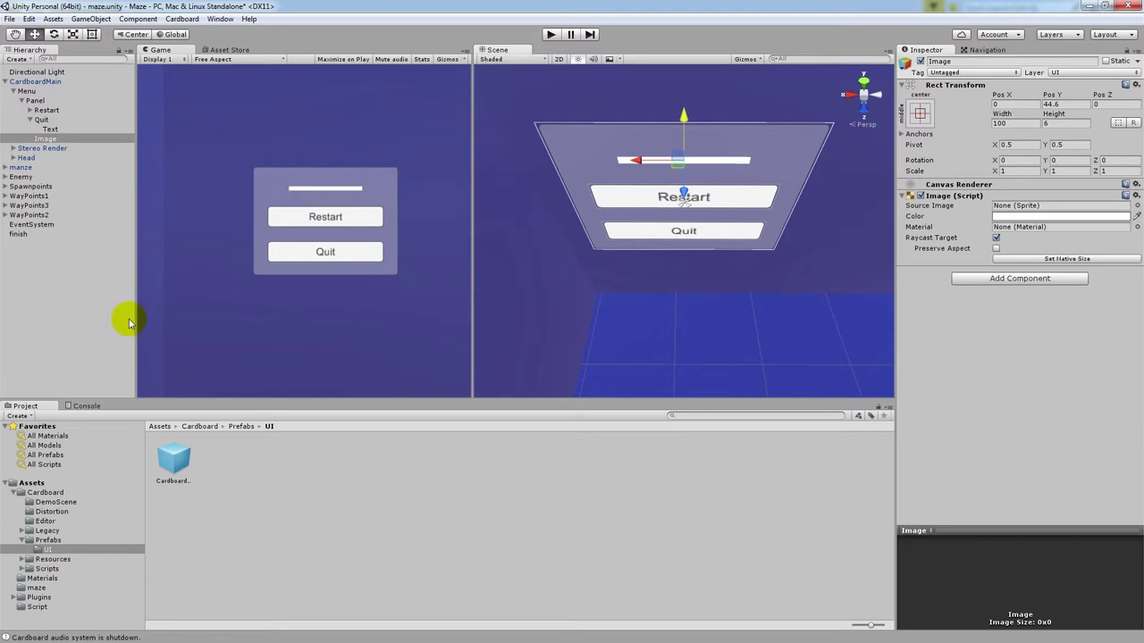
{"action": "right_click", "coordinate": [43, 140]}
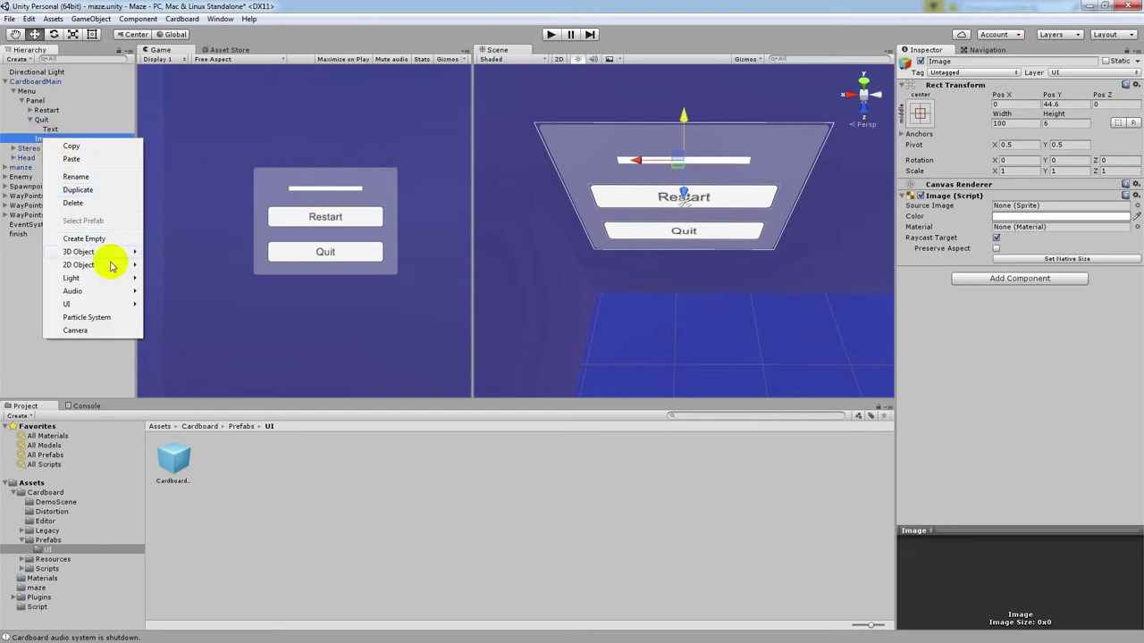
Duplicate the image bar and name the two copies bg and load
{"action": "left_click", "coordinate": [90, 194]}
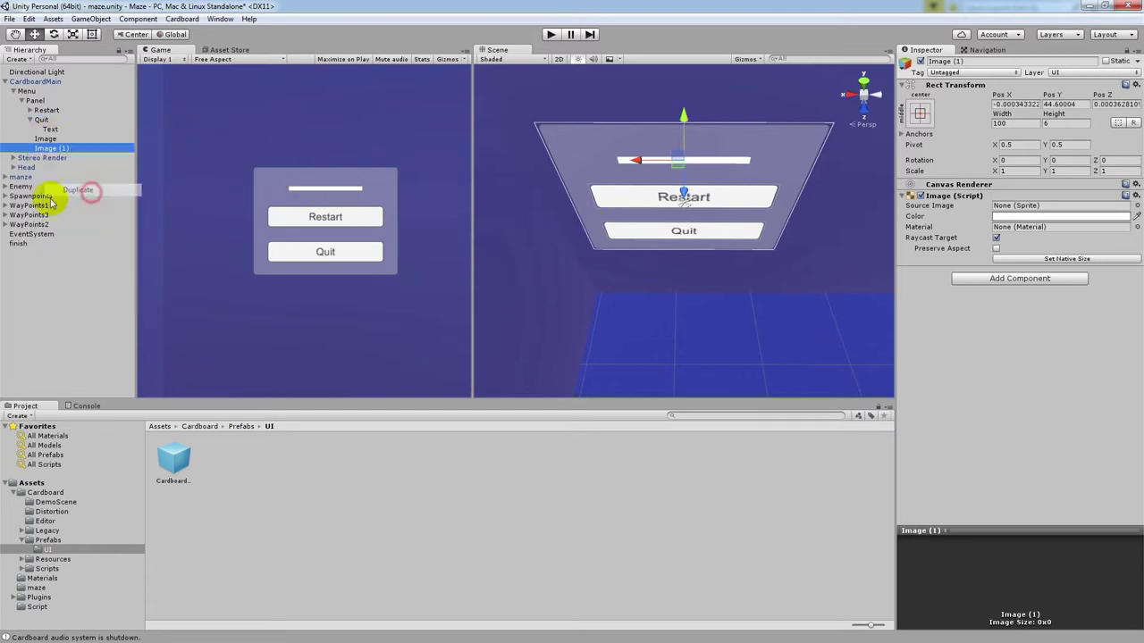
{"action": "left_click", "coordinate": [52, 140]}
{"action": "left_click", "coordinate": [55, 140]}
{"action": "type", "text": "bg"}
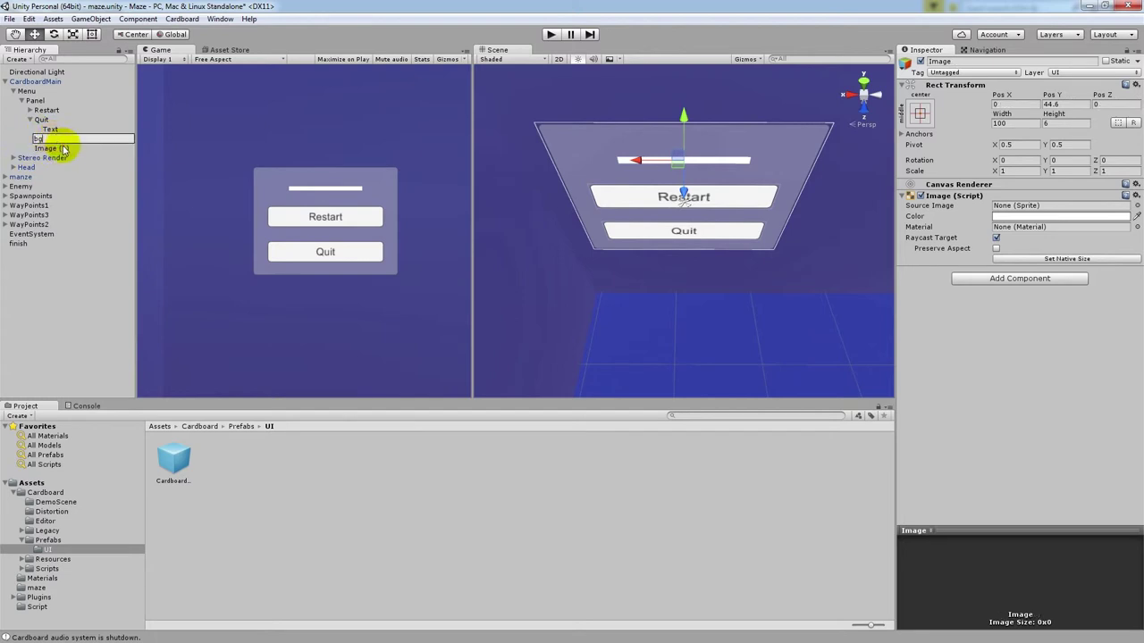
{"action": "left_click", "coordinate": [66, 148]}
{"action": "left_click", "coordinate": [66, 148]}
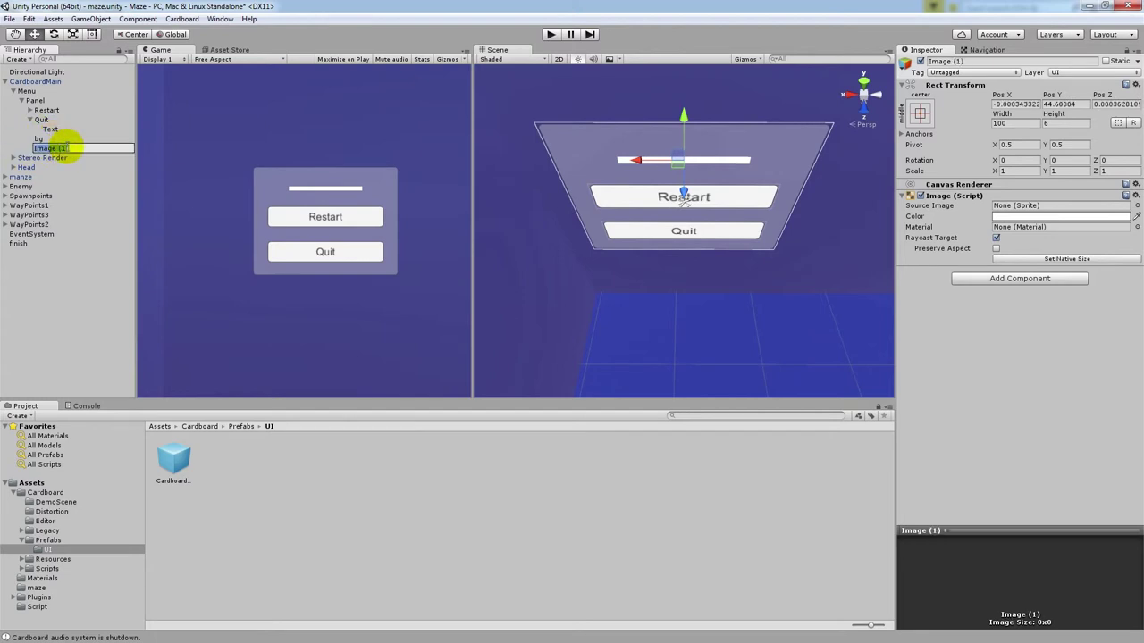
{"action": "type", "text": "load"}
{"action": "key", "text": "Return"}
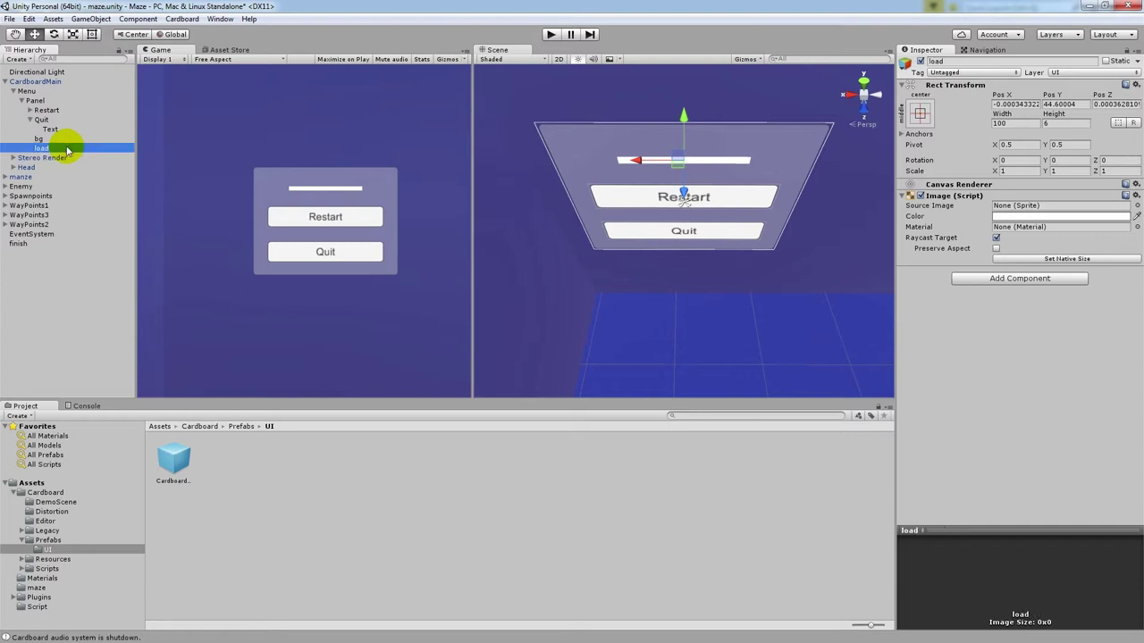
Assign the bg sprite from Assets as the bg object's Source Image
{"action": "left_click", "coordinate": [160, 427]}
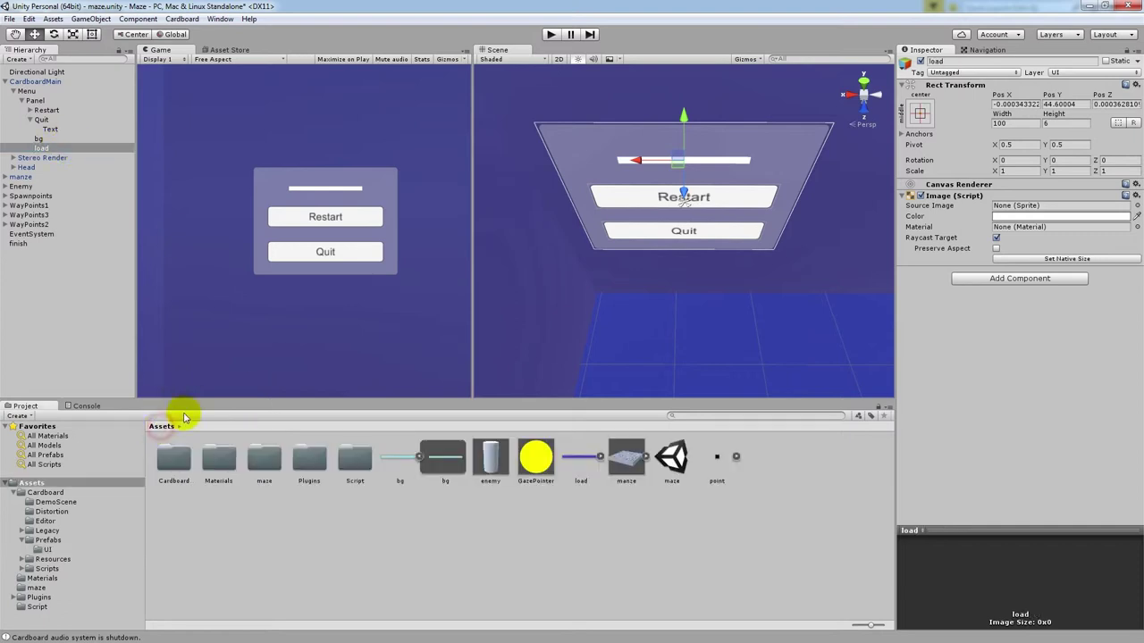
{"action": "left_click", "coordinate": [399, 458]}
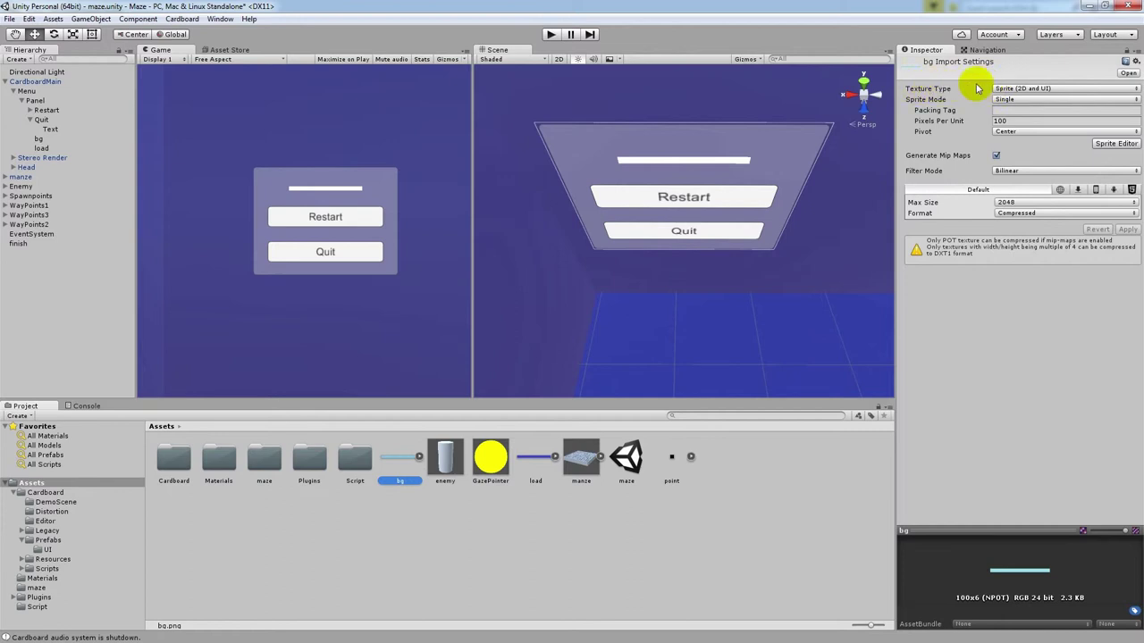
{"action": "left_click", "coordinate": [1019, 88]}
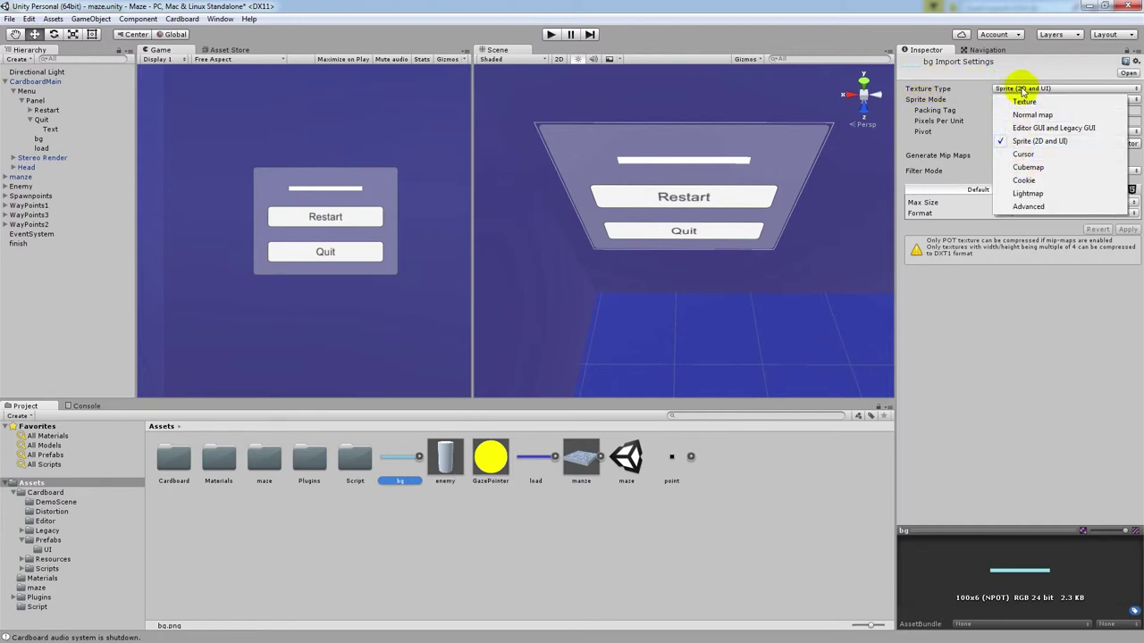
{"action": "left_click", "coordinate": [39, 139]}
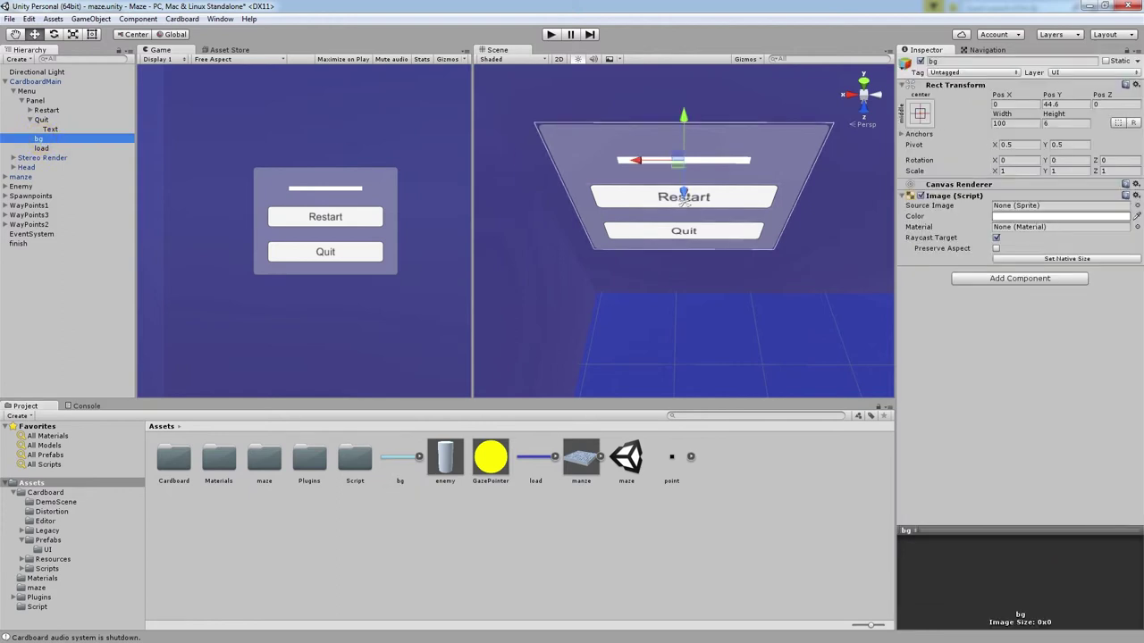
{"action": "left_click_drag", "start_coordinate": [403, 459], "coordinate": [1010, 211]}
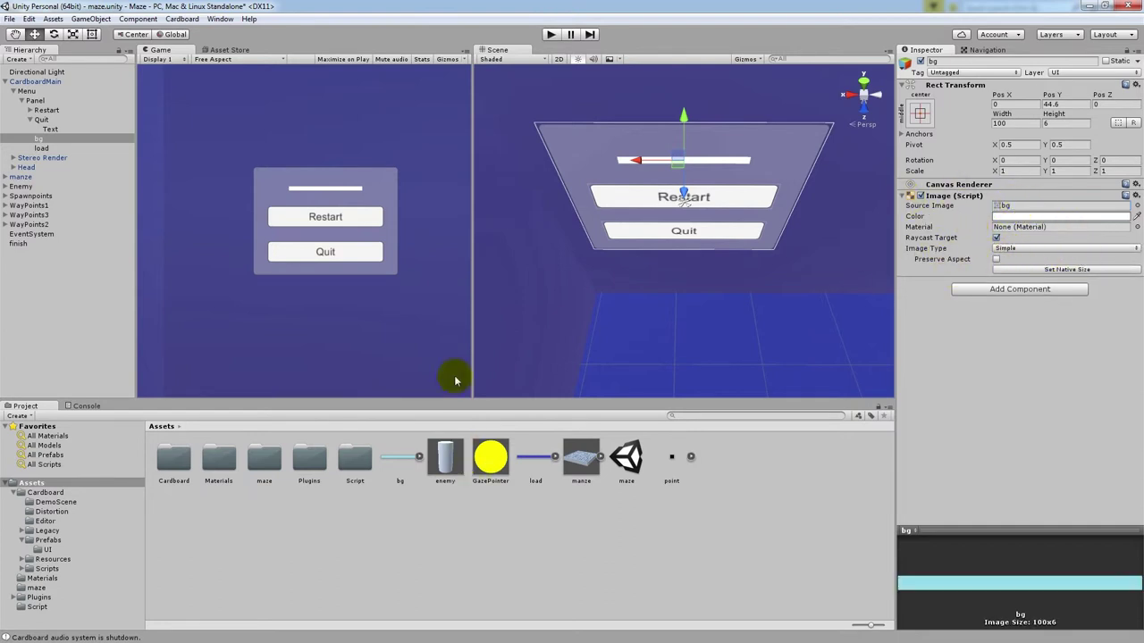
Give load the load sprite as Source Image and set its Image Type to Filled
{"action": "left_click", "coordinate": [41, 148]}
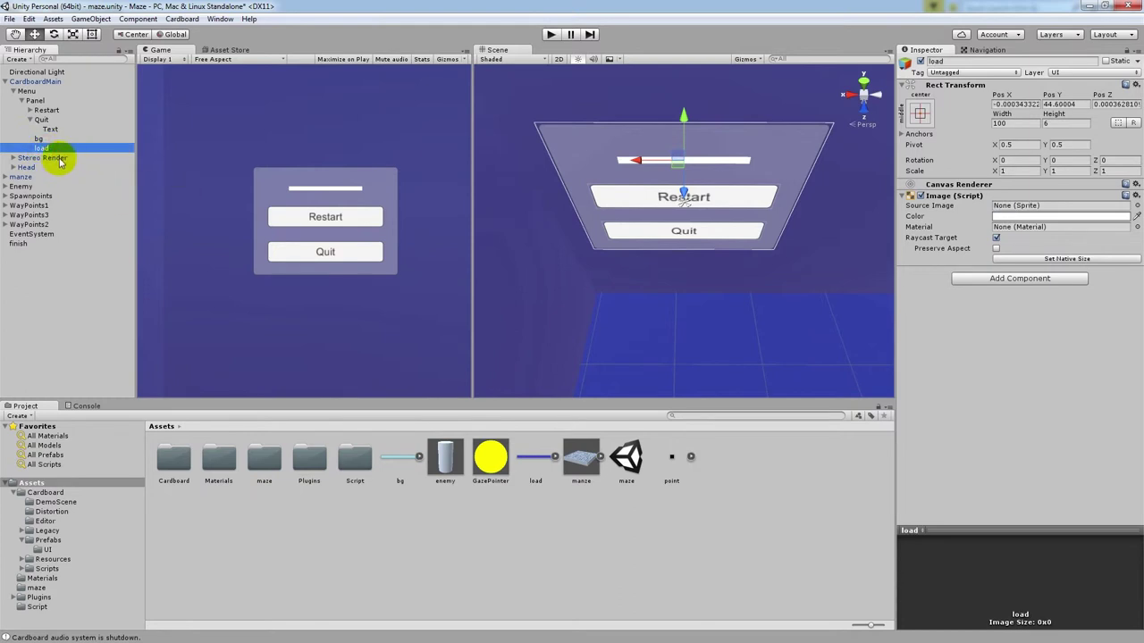
{"action": "left_click_drag", "start_coordinate": [535, 457], "coordinate": [1023, 209]}
{"action": "left_click", "coordinate": [1009, 247]}
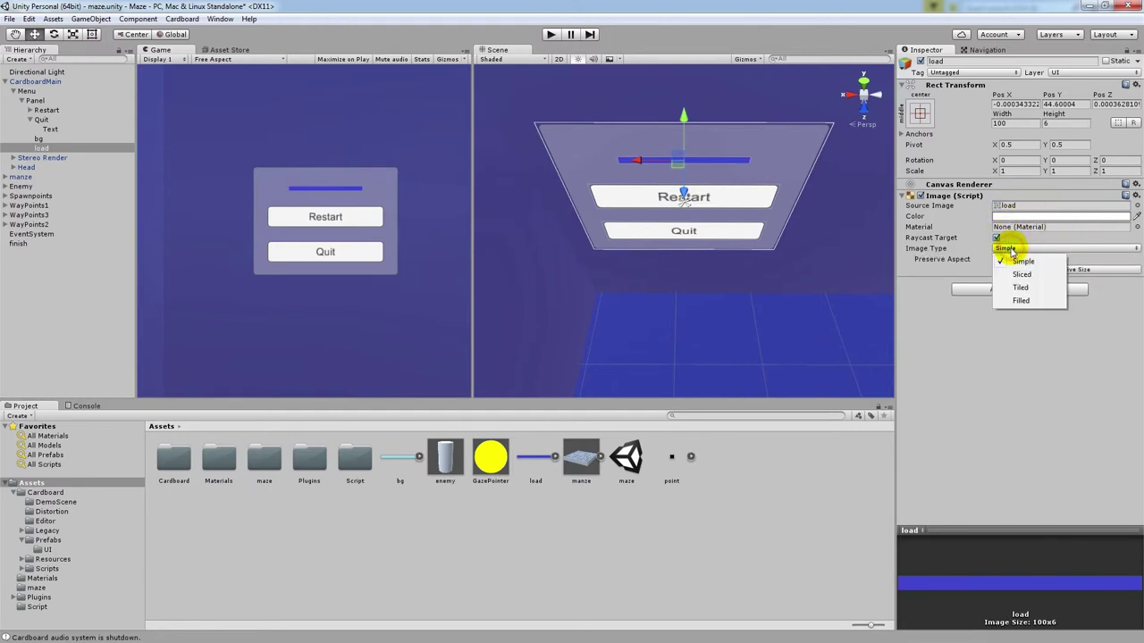
{"action": "left_click", "coordinate": [1021, 301]}
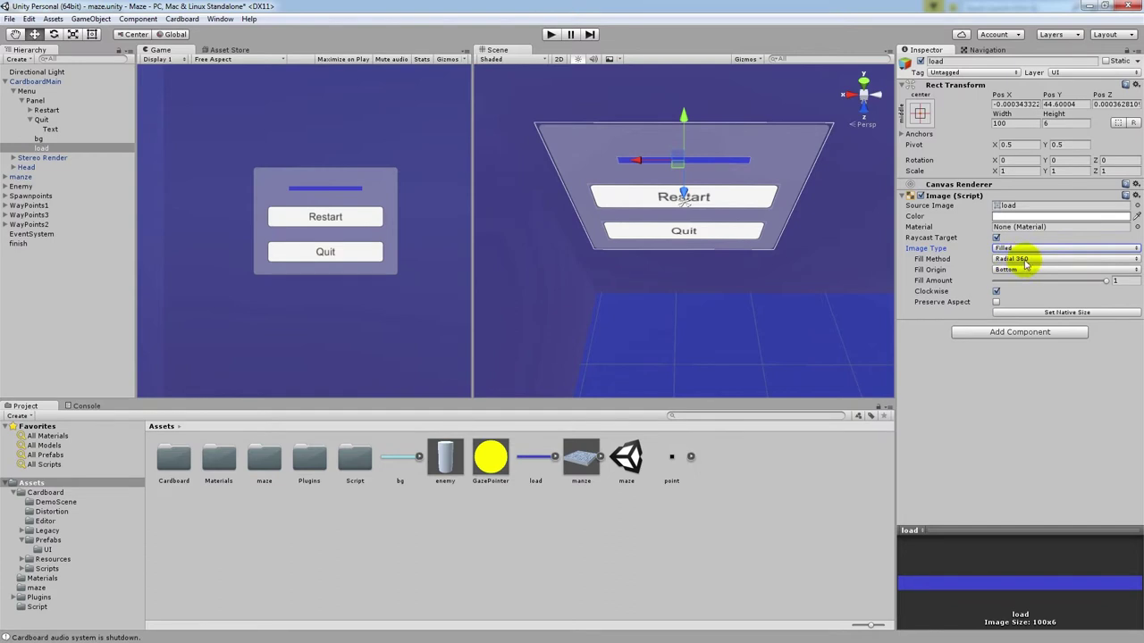
{"action": "left_click_drag", "start_coordinate": [1108, 282], "coordinate": [1134, 280]}
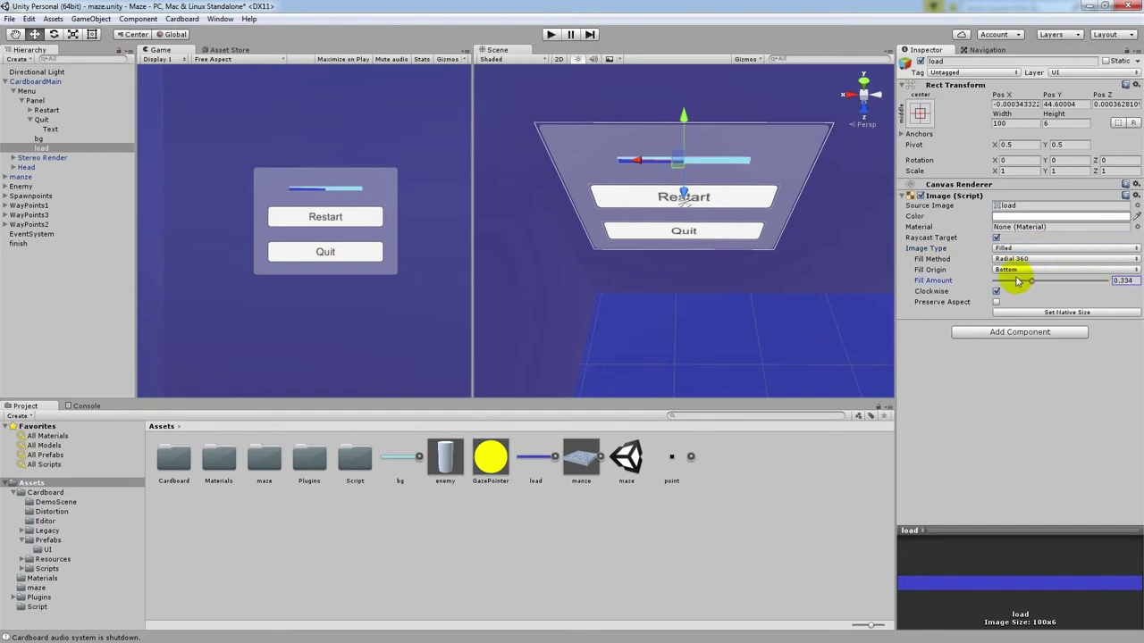
{"action": "mouse_move", "coordinate": [1134, 280]}
{"action": "left_mouse_down"}
{"action": "mouse_move", "coordinate": [1110, 213]}
{"action": "mouse_move", "coordinate": [1123, 193]}
{"action": "left_mouse_up"}
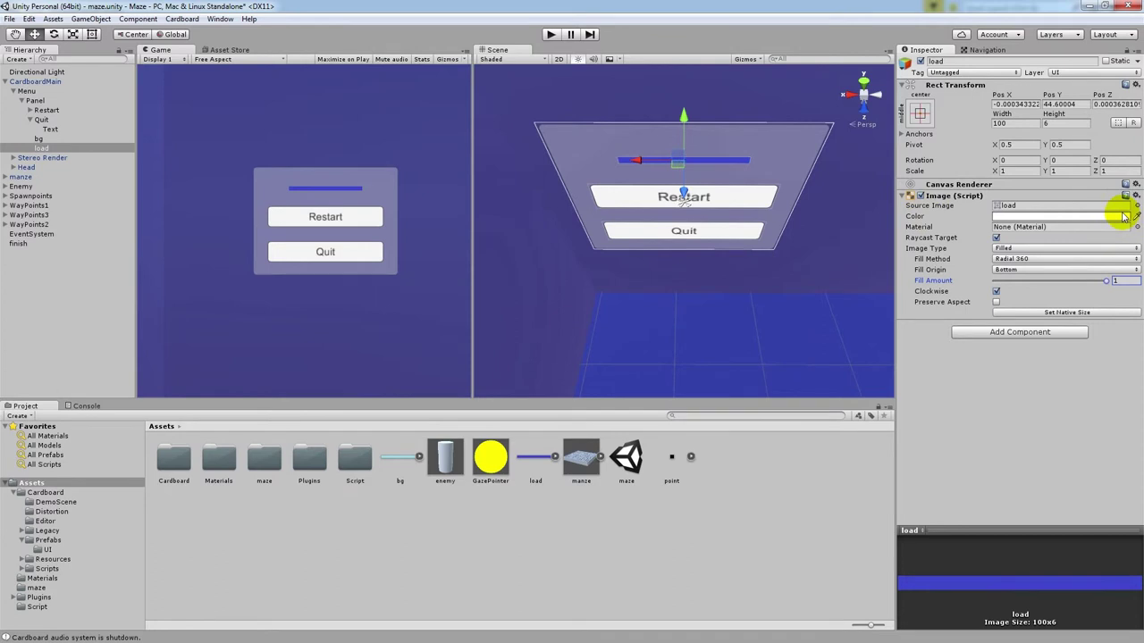
Switch load's Fill Method to Horizontal and leave Fill Amount around half
{"action": "left_click", "coordinate": [1017, 259]}
{"action": "left_click", "coordinate": [1040, 274]}
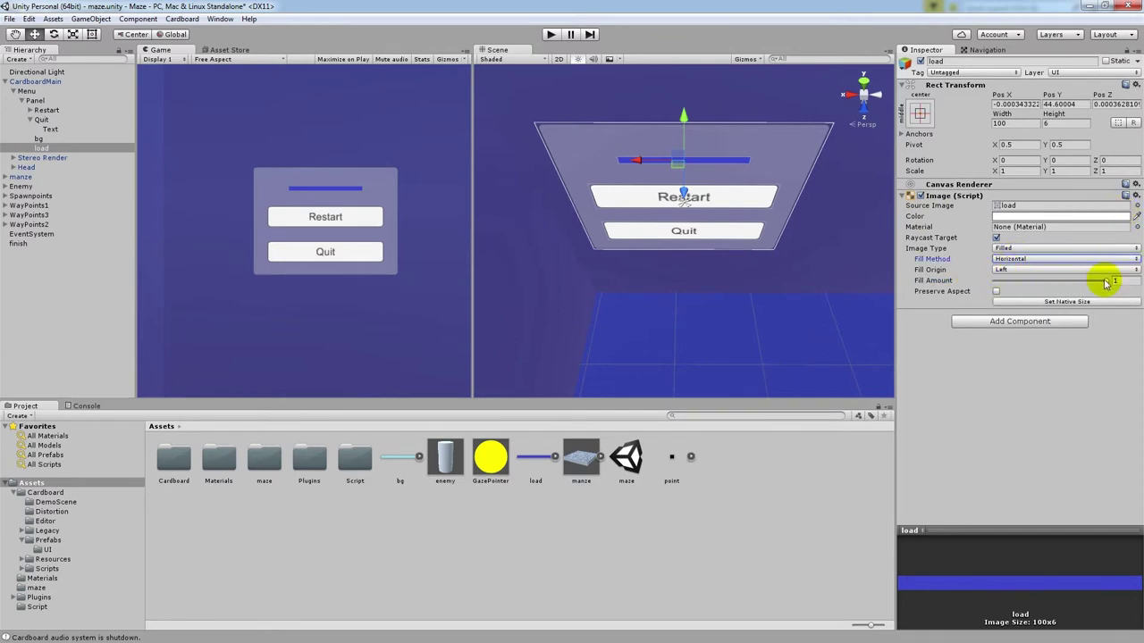
{"action": "mouse_move", "coordinate": [1102, 283]}
{"action": "left_mouse_down"}
{"action": "mouse_move", "coordinate": [1116, 280]}
{"action": "mouse_move", "coordinate": [1060, 280]}
{"action": "left_mouse_up"}
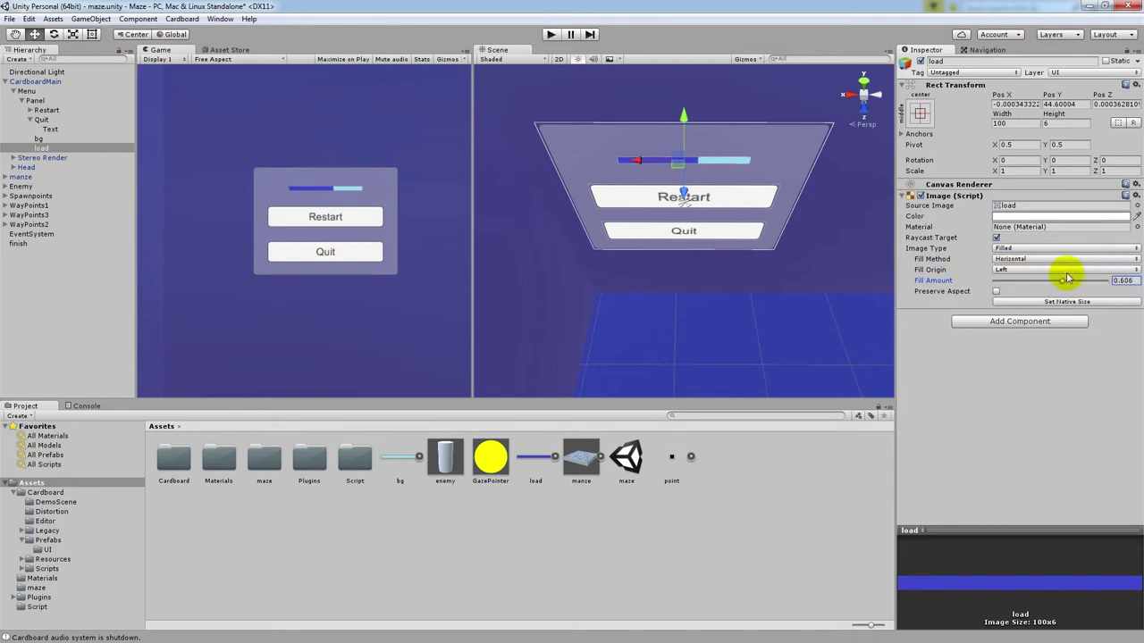
{"action": "left_click_drag", "start_coordinate": [1071, 277], "coordinate": [1085, 281]}
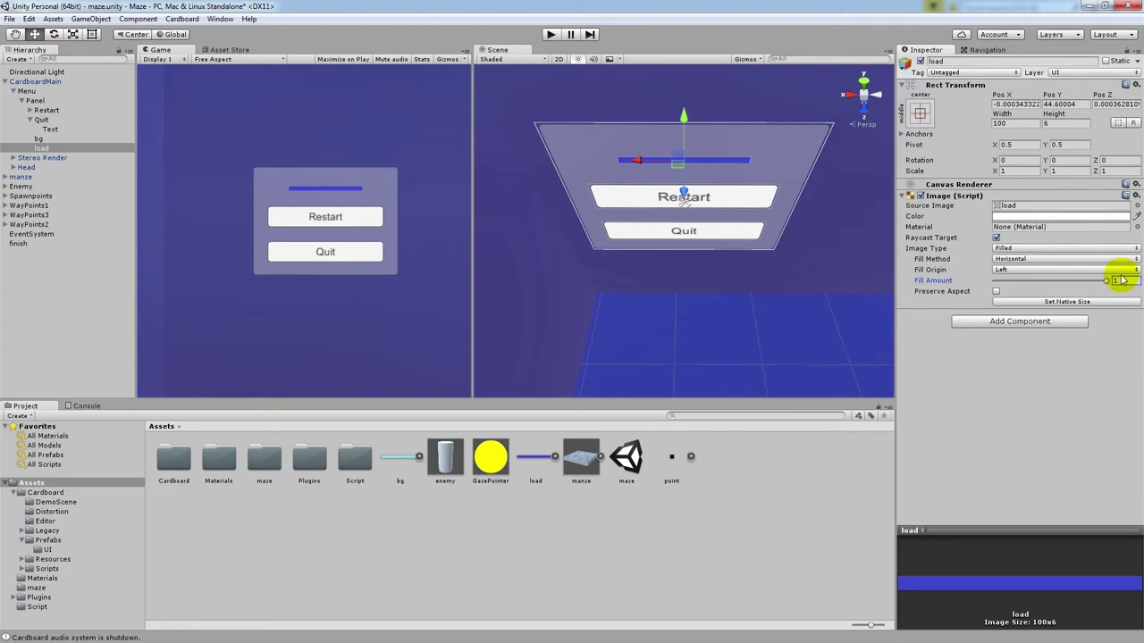
{"action": "mouse_move", "coordinate": [1084, 280]}
{"action": "left_mouse_down"}
{"action": "mouse_move", "coordinate": [980, 279]}
{"action": "mouse_move", "coordinate": [1103, 281]}
{"action": "mouse_move", "coordinate": [1019, 281]}
{"action": "mouse_move", "coordinate": [1047, 284]}
{"action": "left_mouse_up"}
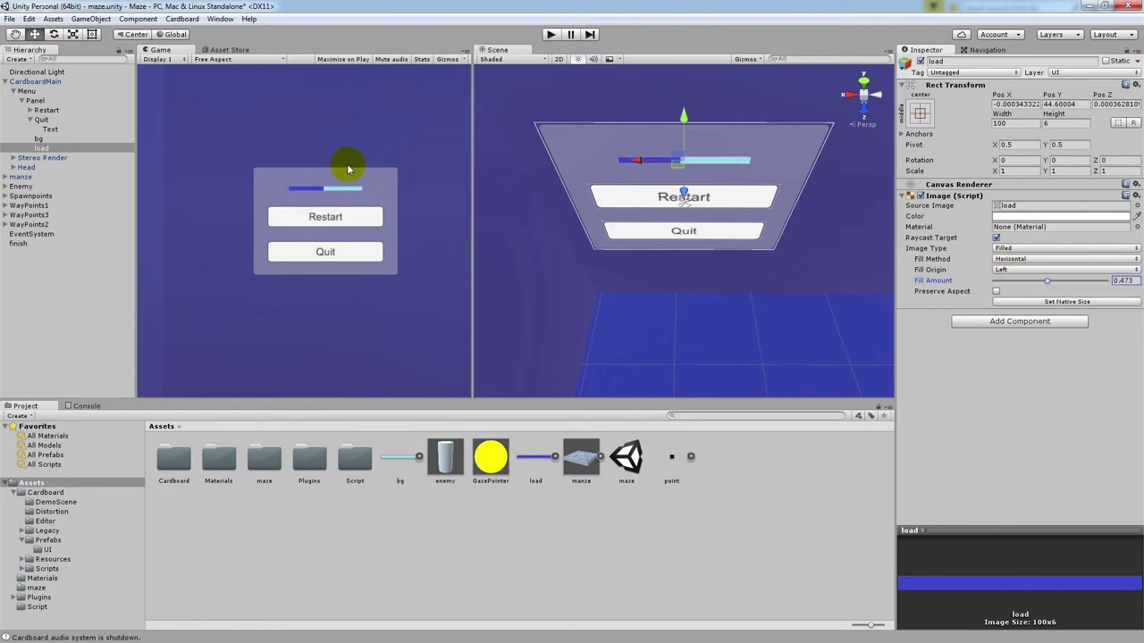
{"action": "left_click", "coordinate": [46, 109]}
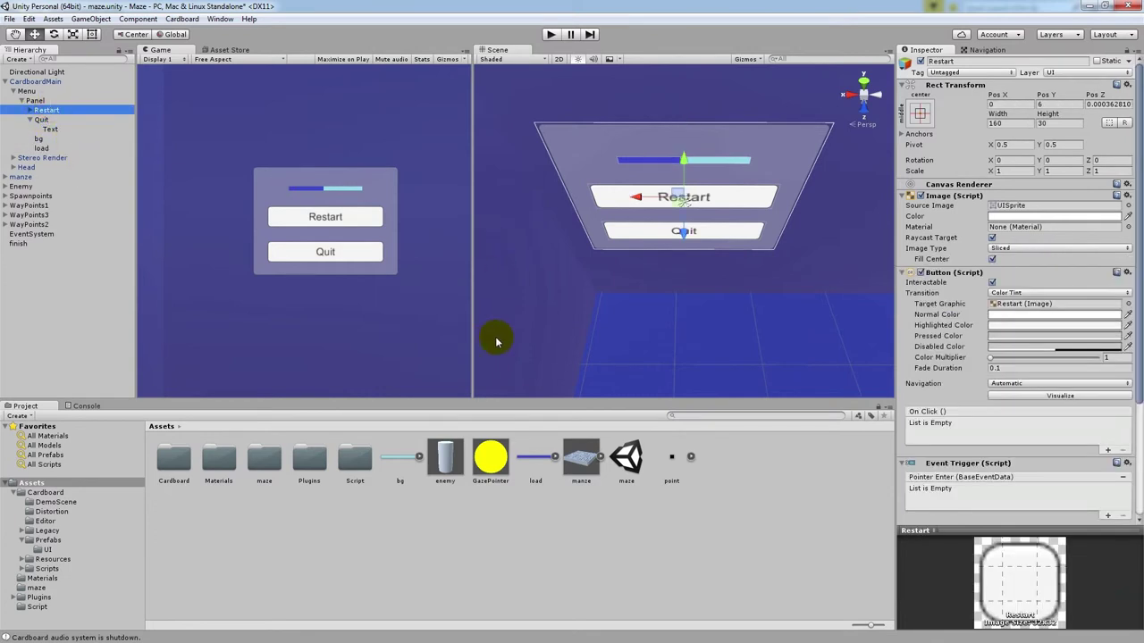
Assign the load object as the Button Action Image on Restart and Quit
{"action": "scroll", "coordinate": [943, 349], "scroll_direction": "down", "scroll_amount": 3}
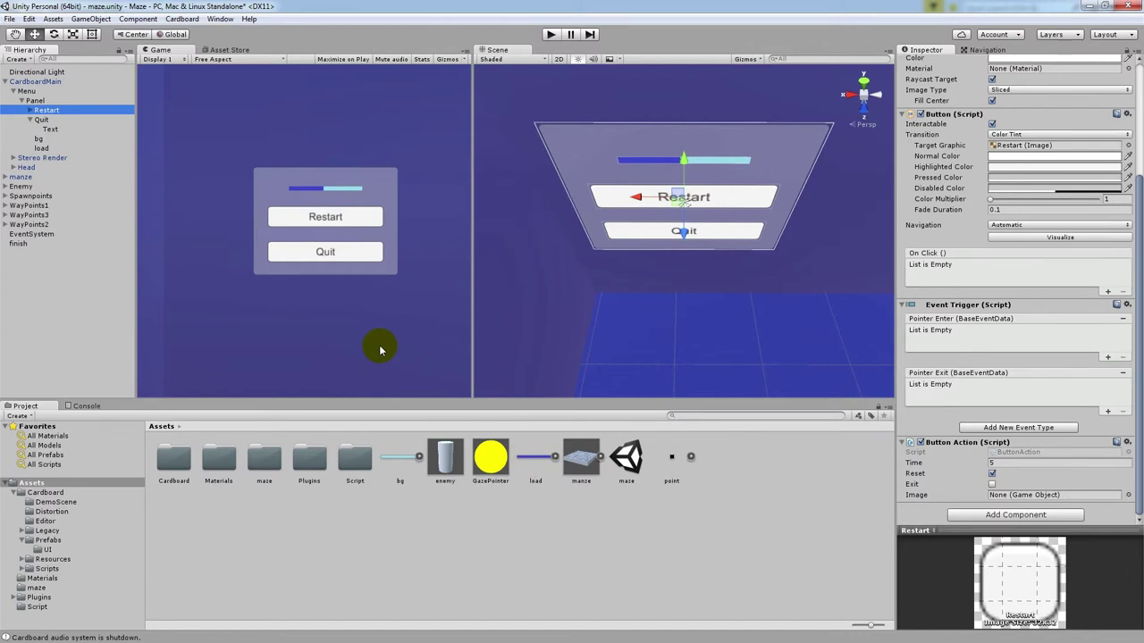
{"action": "left_click_drag", "start_coordinate": [818, 360], "coordinate": [1016, 494]}
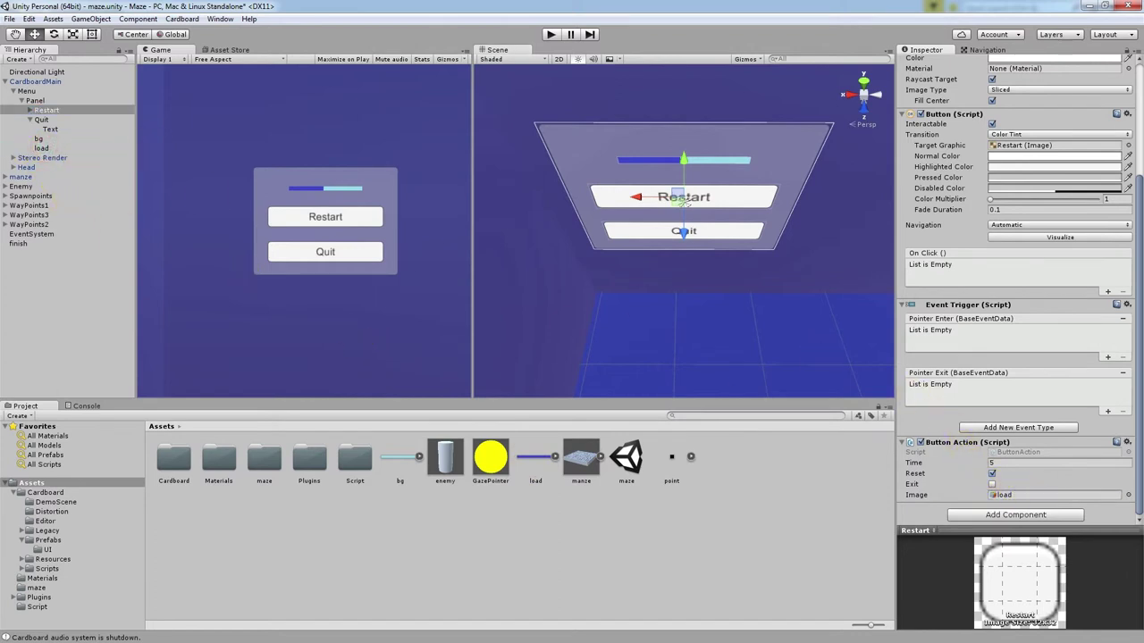
{"action": "left_click", "coordinate": [52, 120]}
{"action": "left_click_drag", "start_coordinate": [42, 148], "coordinate": [1006, 497]}
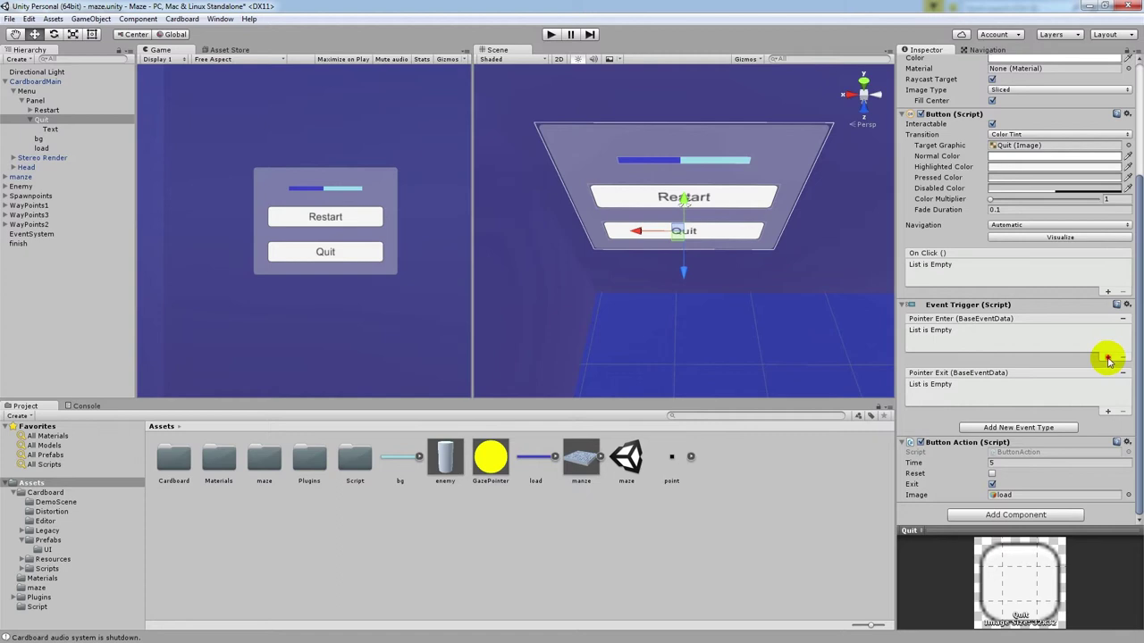
Add a Pointer Enter entry on Quit calling ButtonAction.InsideButton
{"action": "left_click", "coordinate": [1107, 357]}
{"action": "left_click_drag", "start_coordinate": [41, 119], "coordinate": [924, 345]}
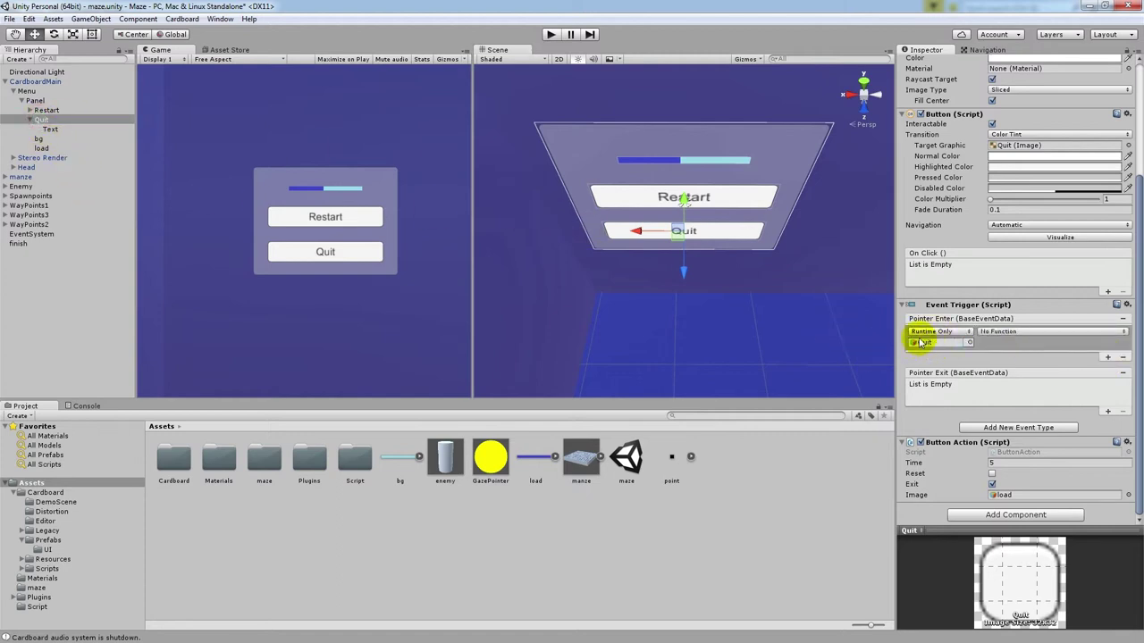
{"action": "left_click", "coordinate": [1000, 332]}
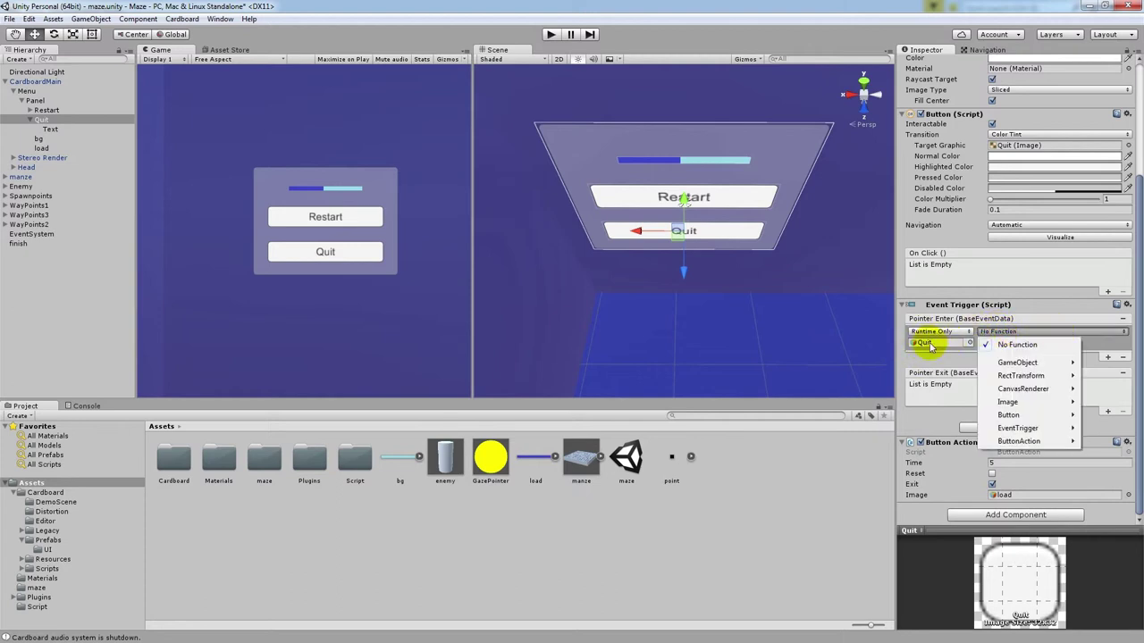
{"action": "mouse_move", "coordinate": [1014, 441]}
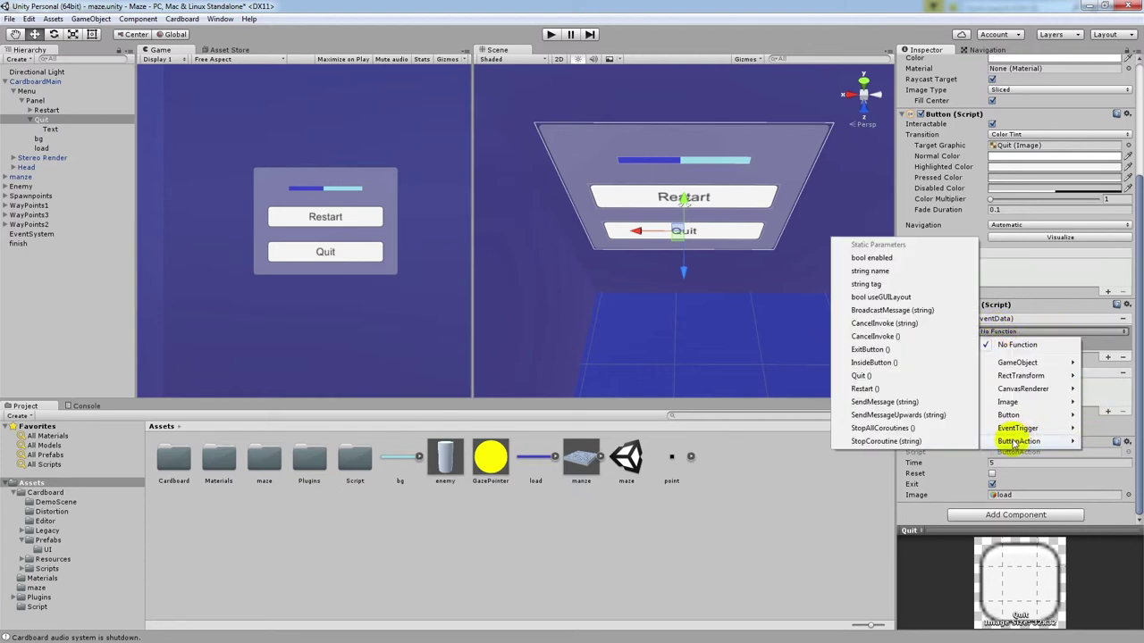
{"action": "left_click", "coordinate": [881, 364]}
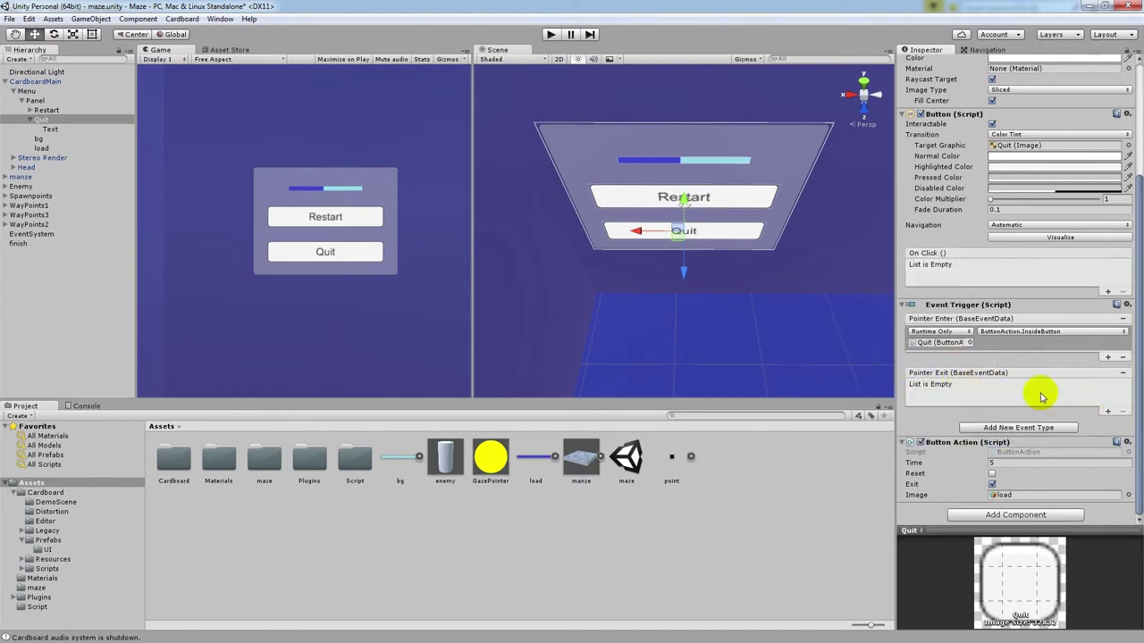
Add a Pointer Exit entry on Quit calling ButtonAction.ExitButton
{"action": "left_click", "coordinate": [1107, 414]}
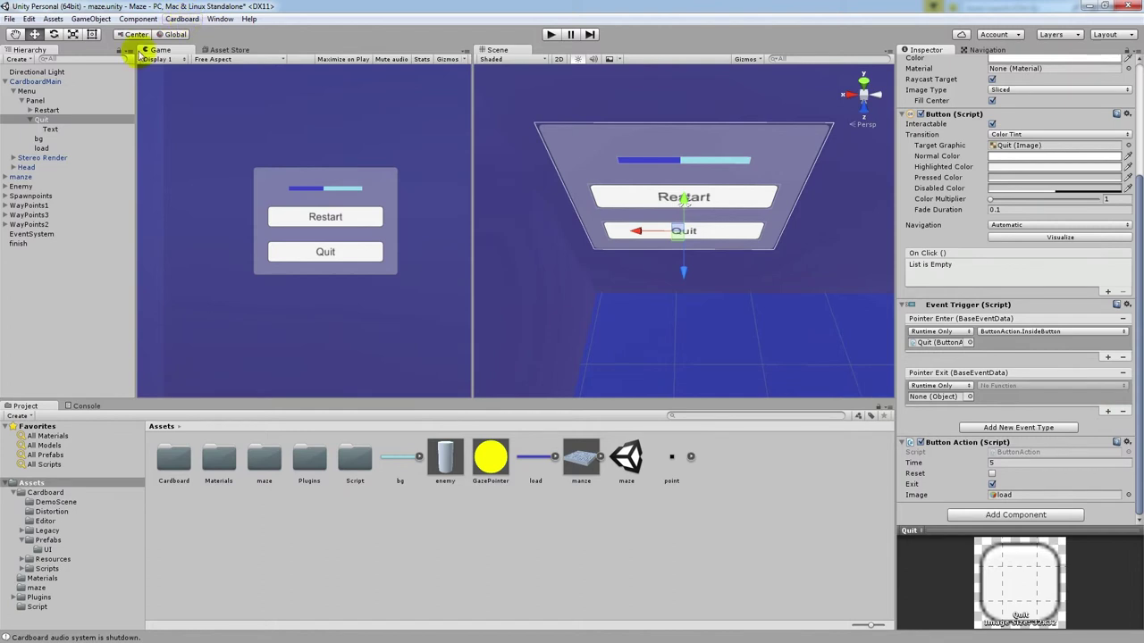
{"action": "left_click_drag", "start_coordinate": [41, 119], "coordinate": [954, 395]}
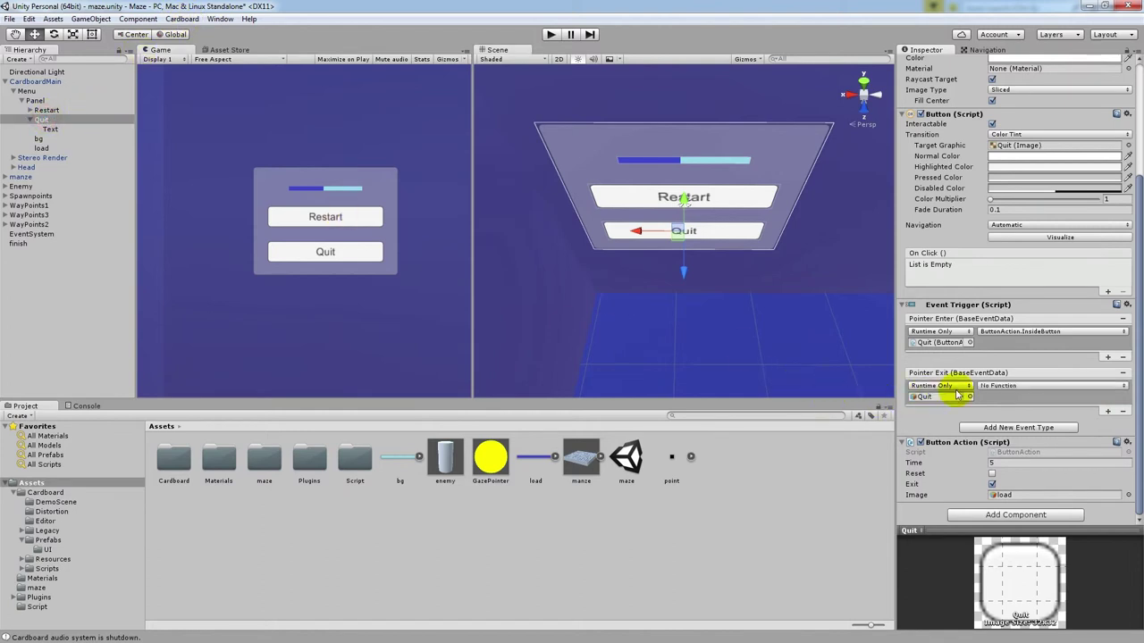
{"action": "left_click", "coordinate": [994, 385]}
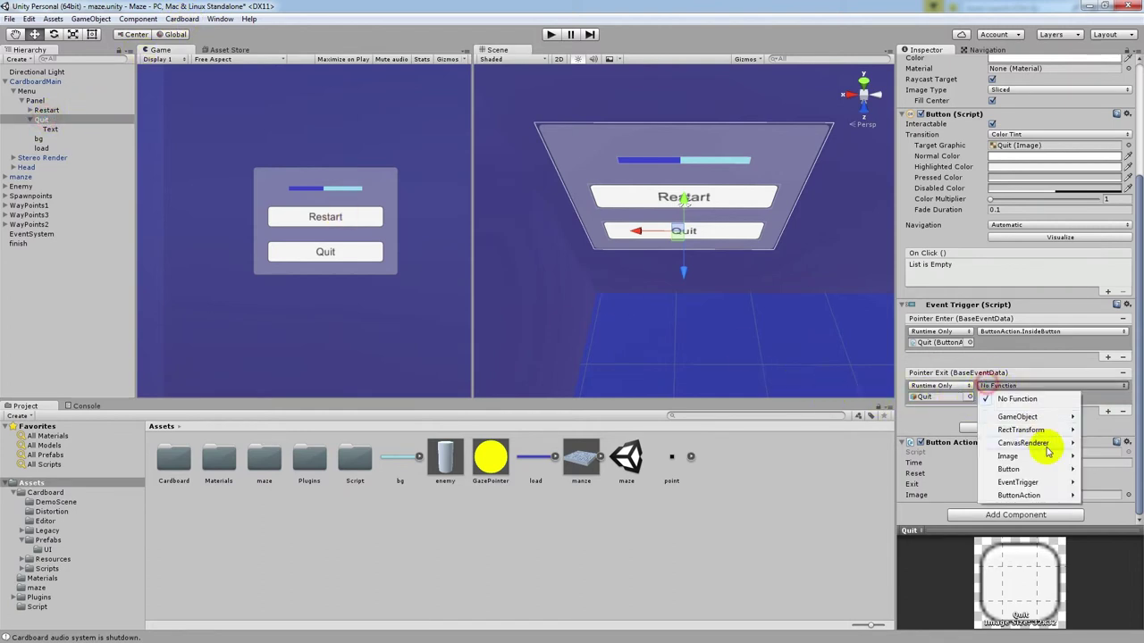
{"action": "mouse_move", "coordinate": [1029, 500]}
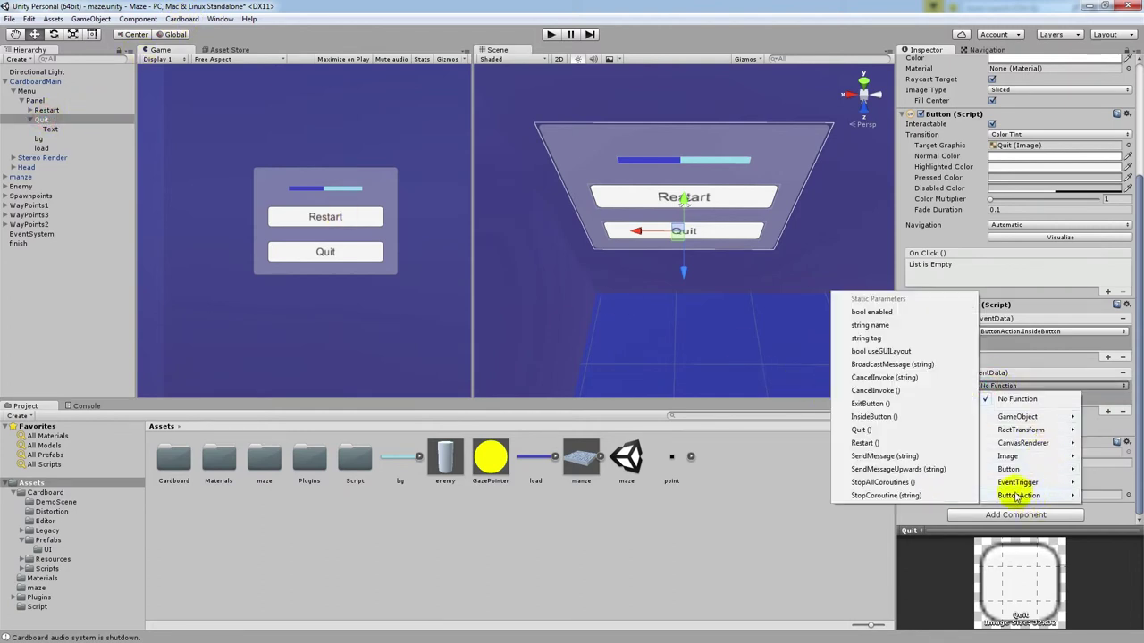
{"action": "left_click", "coordinate": [865, 403]}
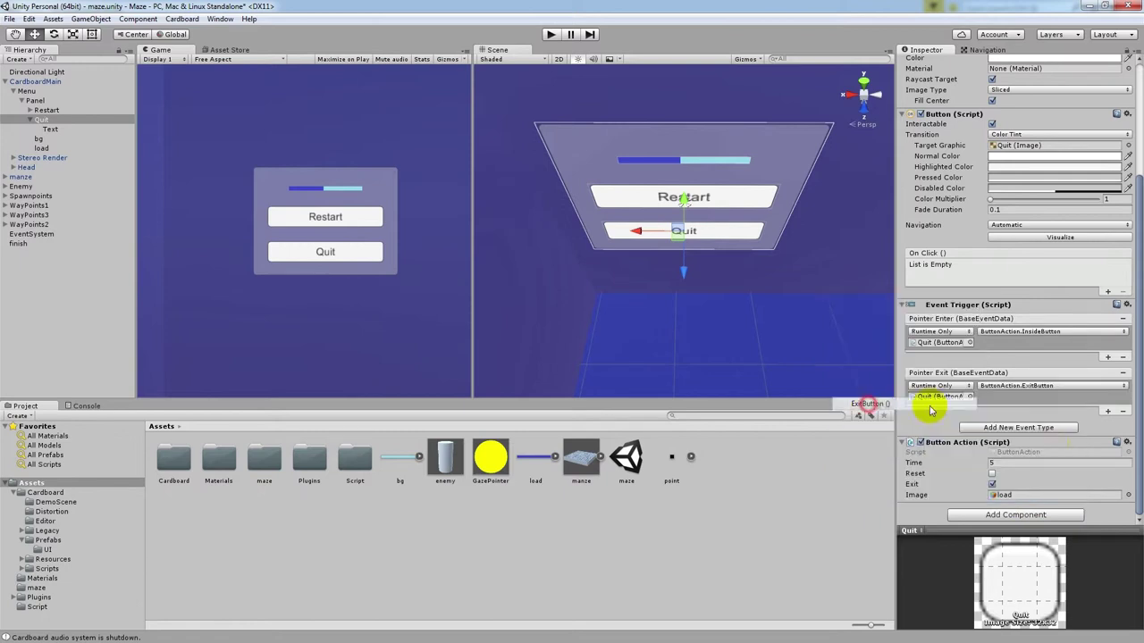
Add a Pointer Enter entry on Restart calling ButtonAction.InsideButton
{"action": "left_click", "coordinate": [47, 109]}
{"action": "left_click", "coordinate": [1107, 356]}
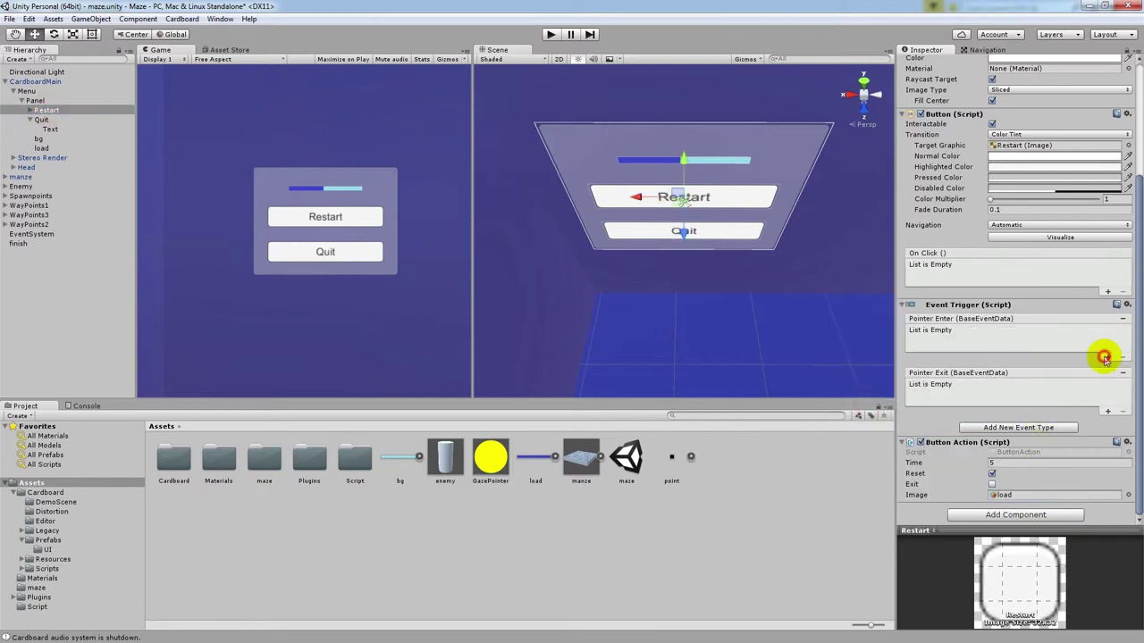
{"action": "left_click_drag", "start_coordinate": [43, 110], "coordinate": [936, 348]}
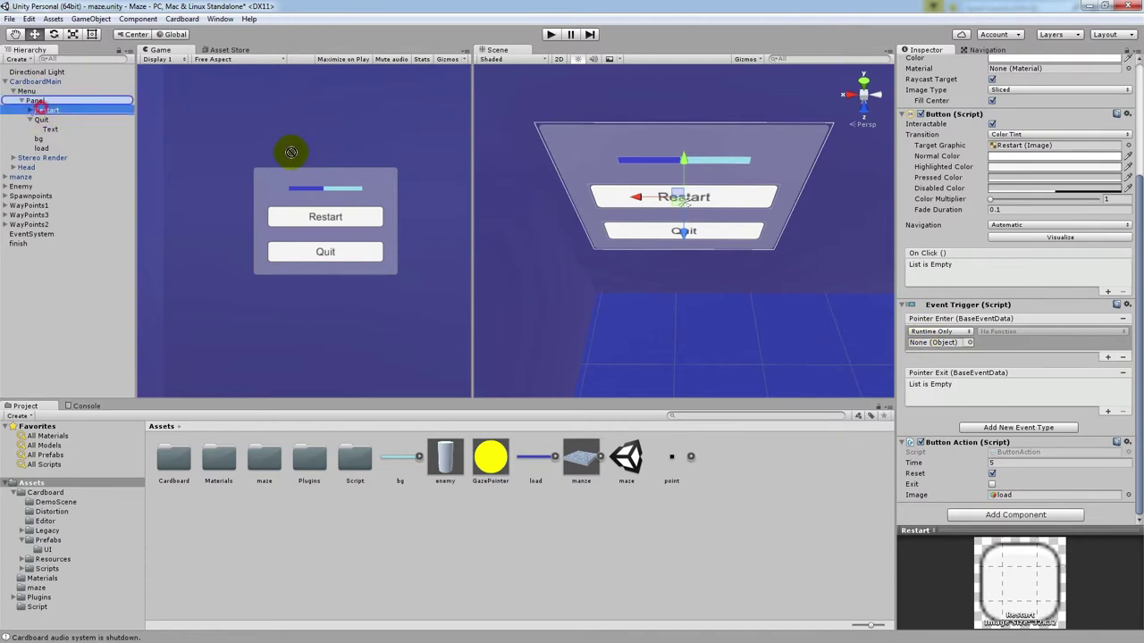
{"action": "left_click", "coordinate": [1041, 331]}
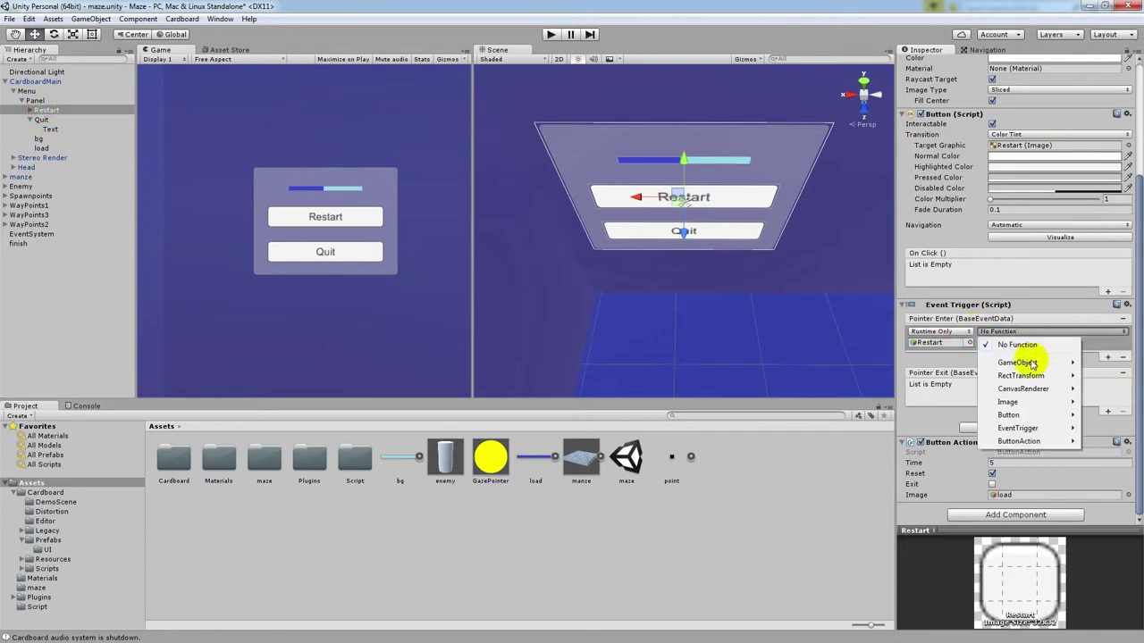
{"action": "mouse_move", "coordinate": [991, 440]}
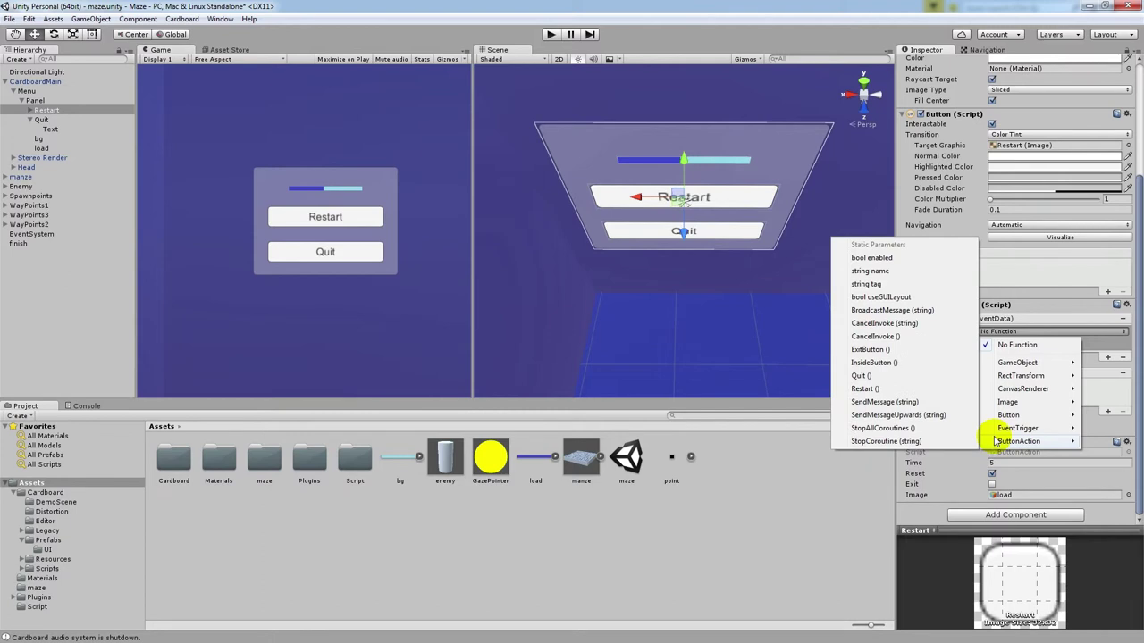
{"action": "left_click", "coordinate": [891, 364]}
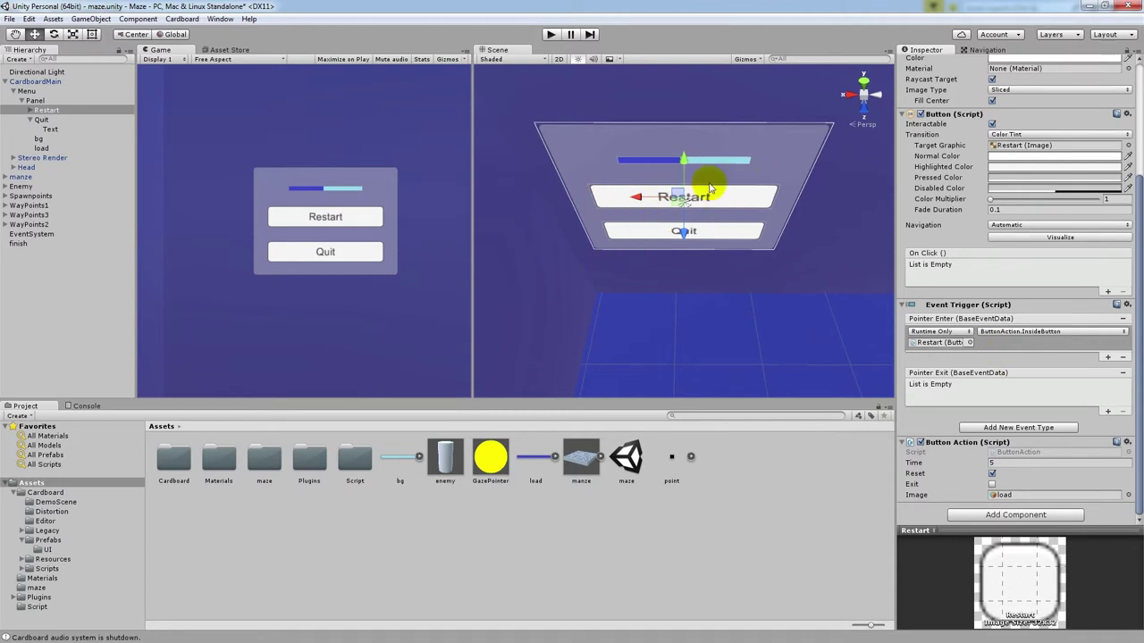
Add a Pointer Exit entry on Restart calling ButtonAction.ExitButton
{"action": "left_click", "coordinate": [1107, 411]}
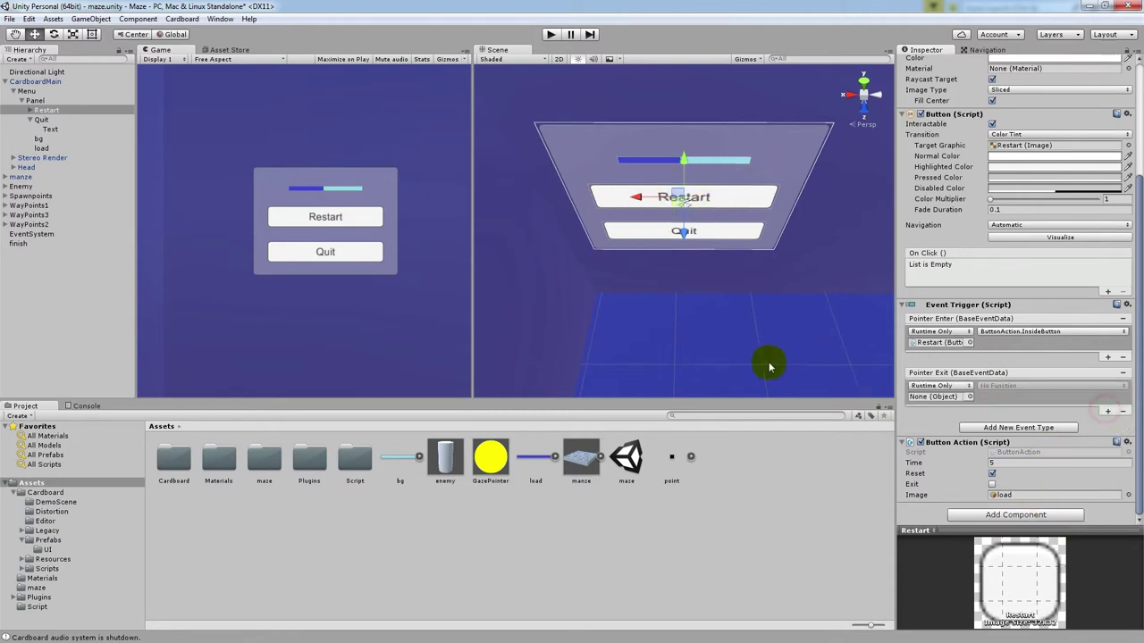
{"action": "left_click_drag", "start_coordinate": [46, 110], "coordinate": [934, 396]}
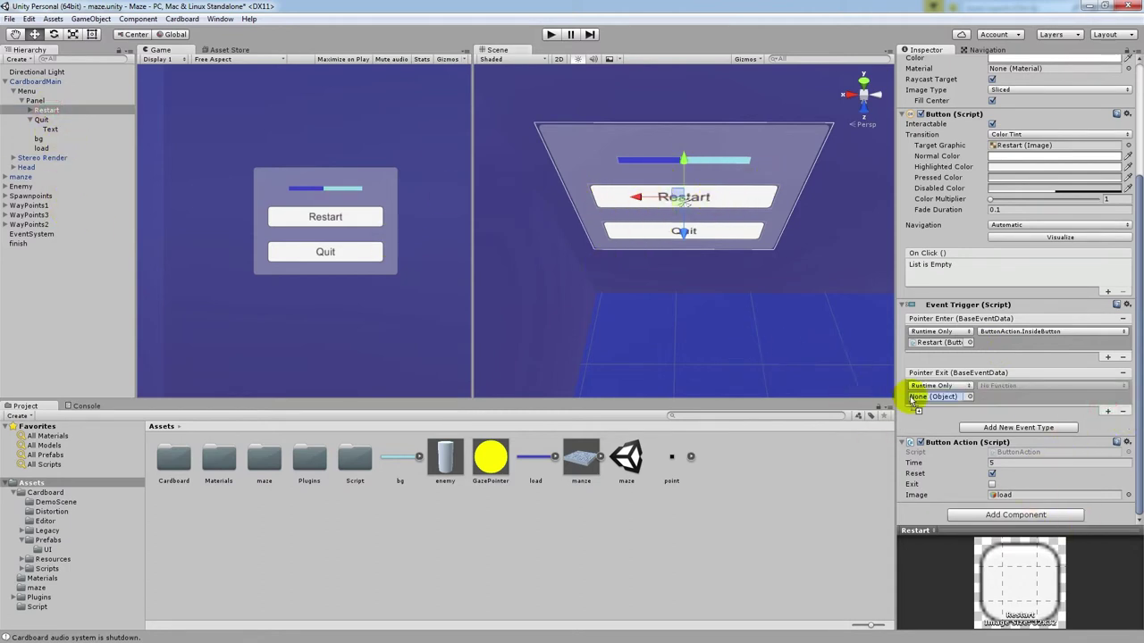
{"action": "left_click", "coordinate": [1023, 388]}
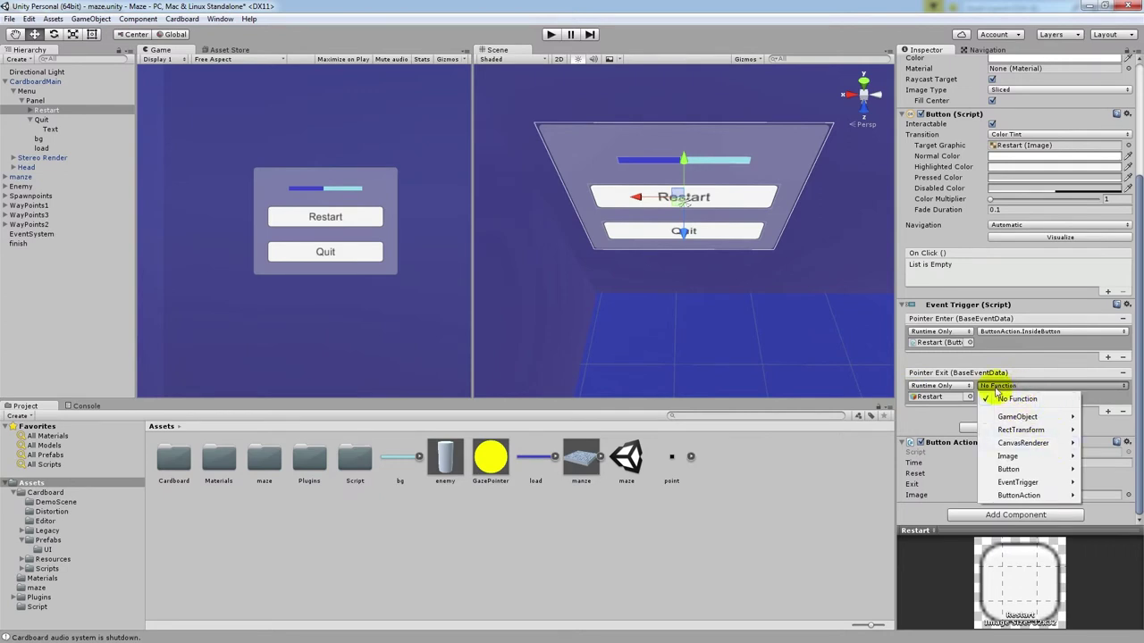
{"action": "mouse_move", "coordinate": [1032, 497]}
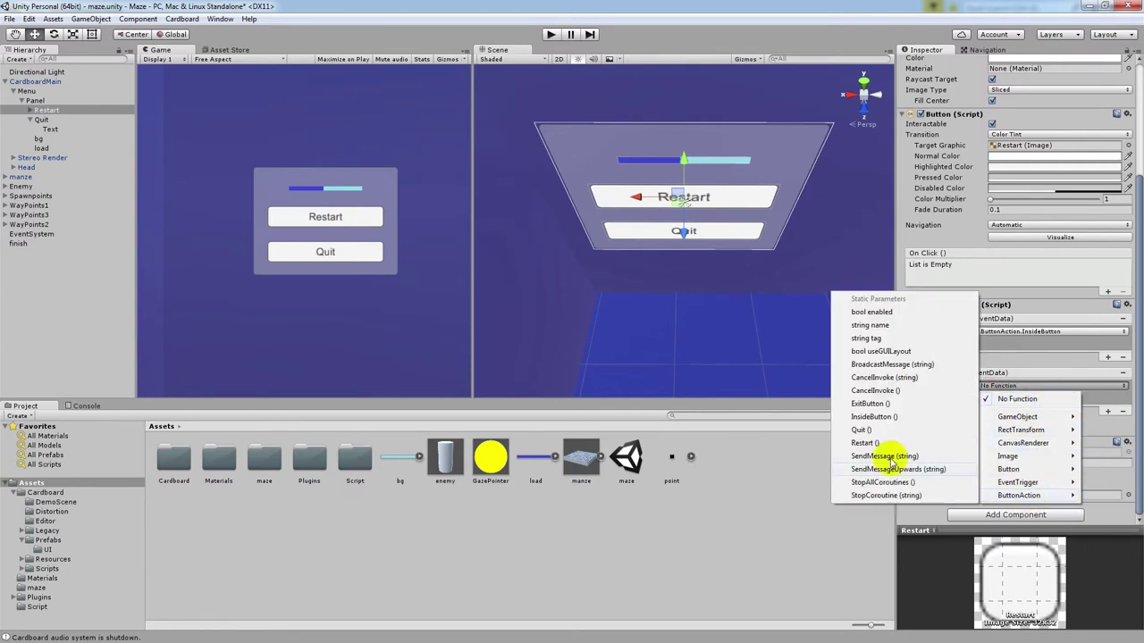
{"action": "left_click", "coordinate": [882, 405]}
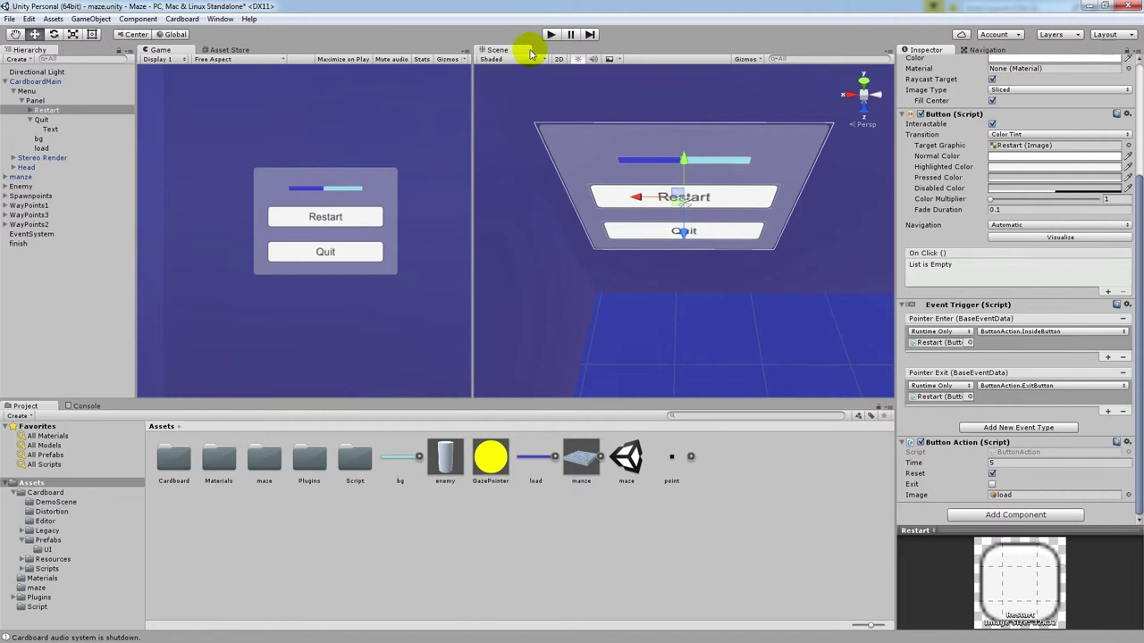
{"action": "left_click", "coordinate": [42, 148]}
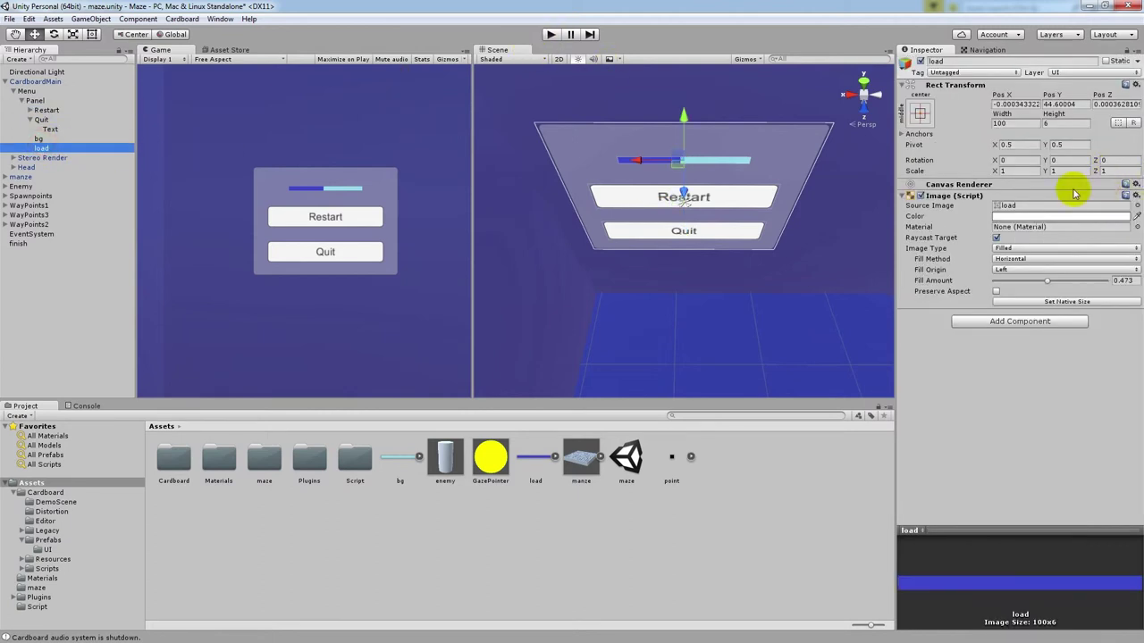
Set load's Fill Amount to 0, disable it, and play-test gazing at Quit and Restart
{"action": "left_click_drag", "start_coordinate": [1047, 280], "coordinate": [952, 280]}
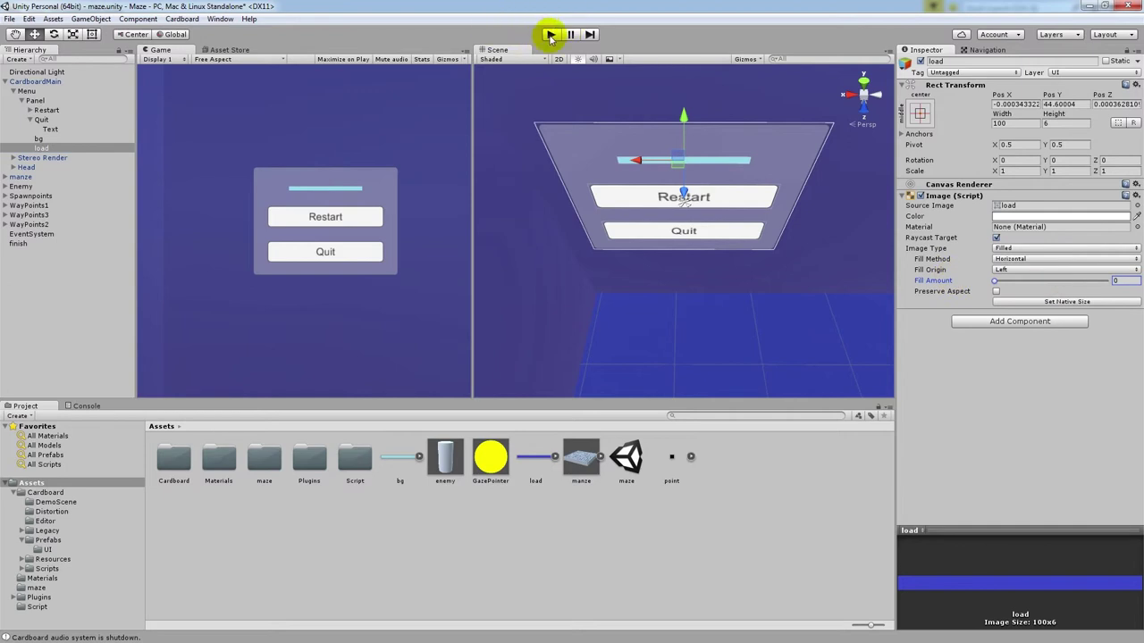
{"action": "left_click", "coordinate": [921, 61]}
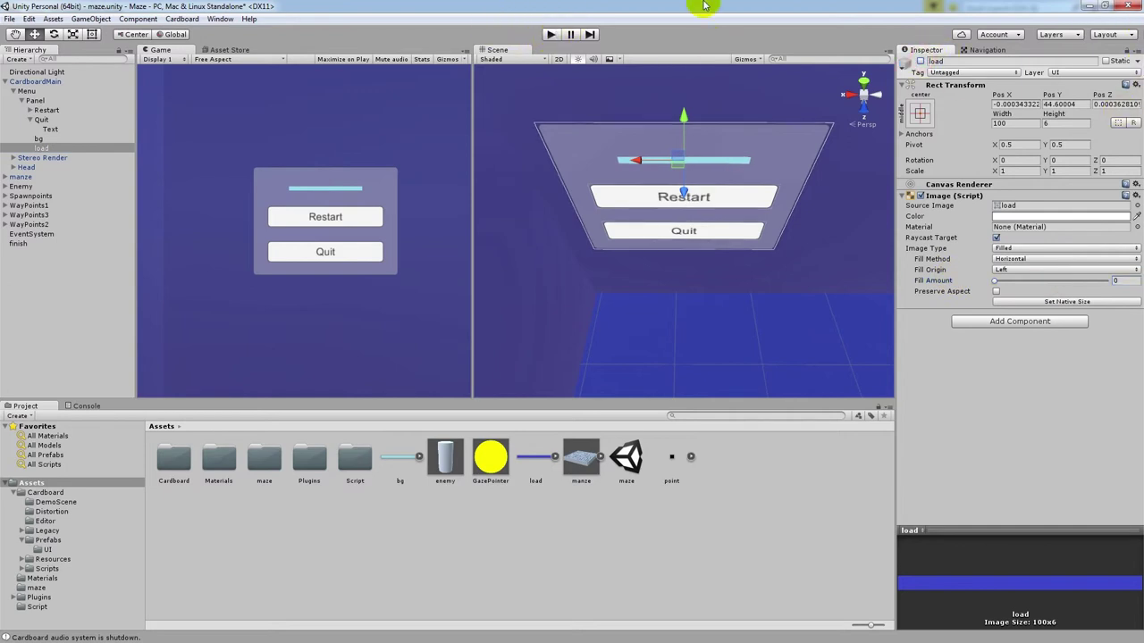
{"action": "left_click", "coordinate": [550, 36]}
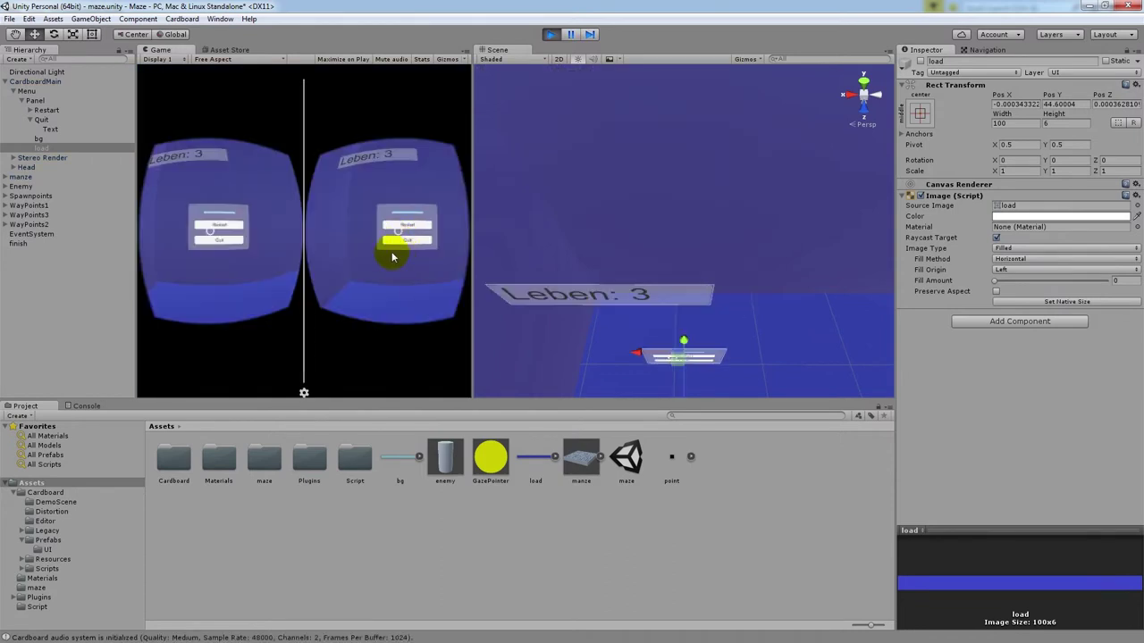
{"action": "key", "text": "alt"}
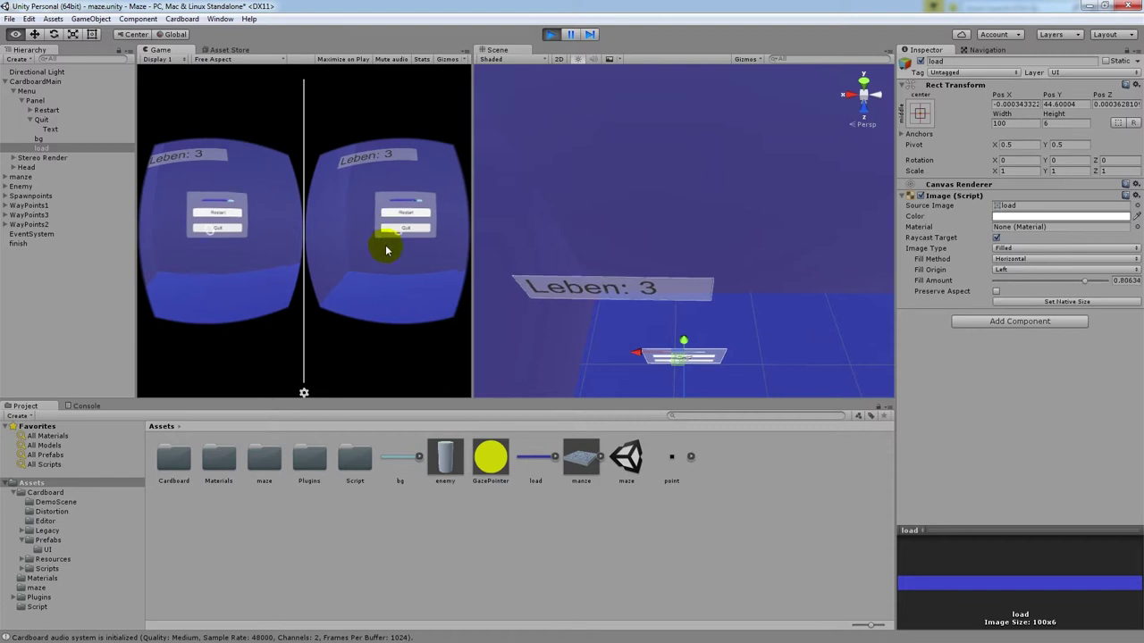
{"action": "key", "text": "alt"}
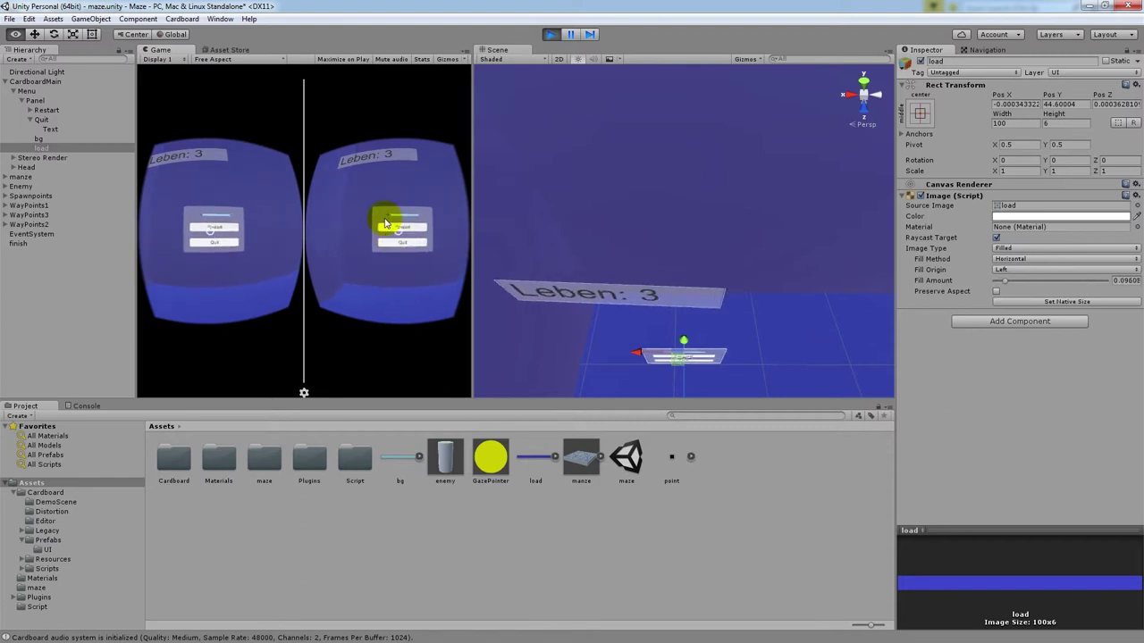
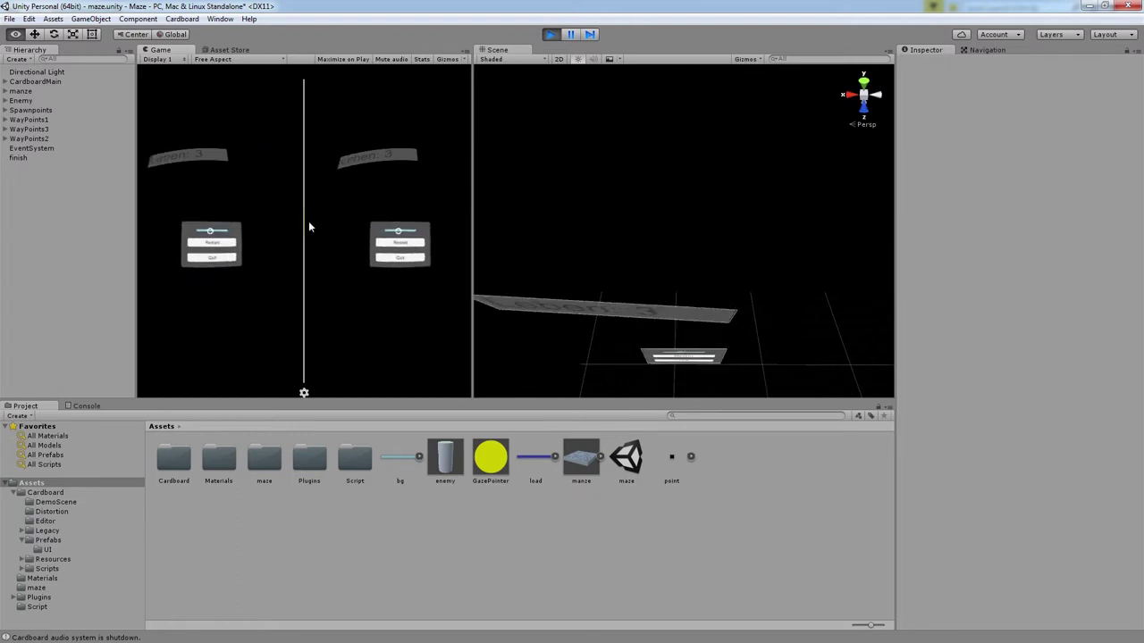
Stop the running game and deactivate the Menu object so it starts hidden
{"action": "left_click", "coordinate": [347, 240]}
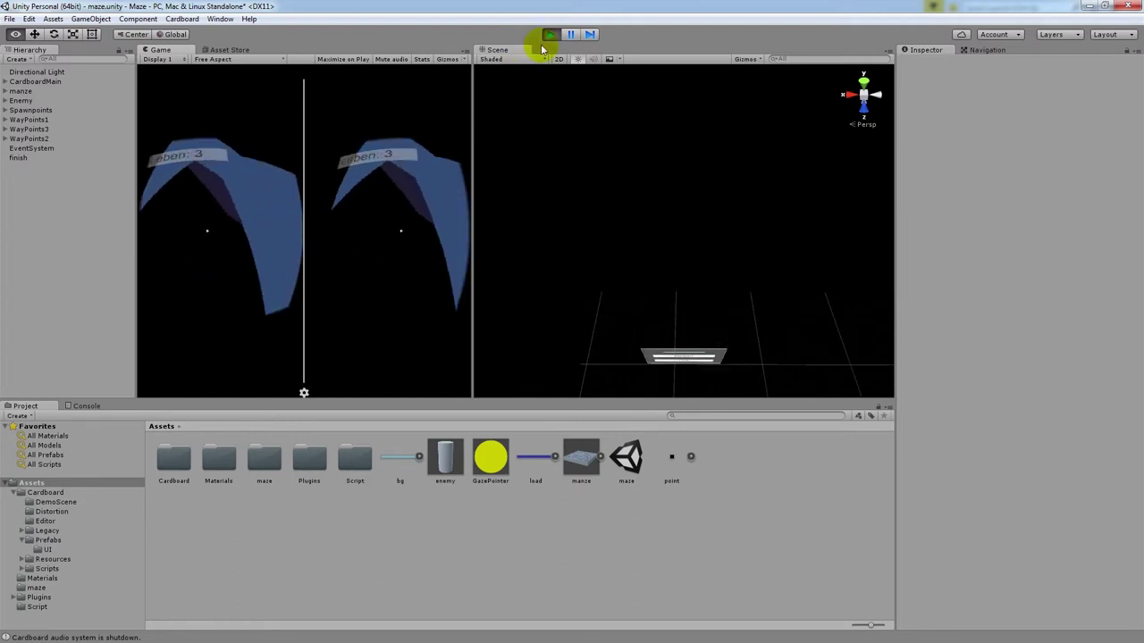
{"action": "left_click", "coordinate": [552, 34]}
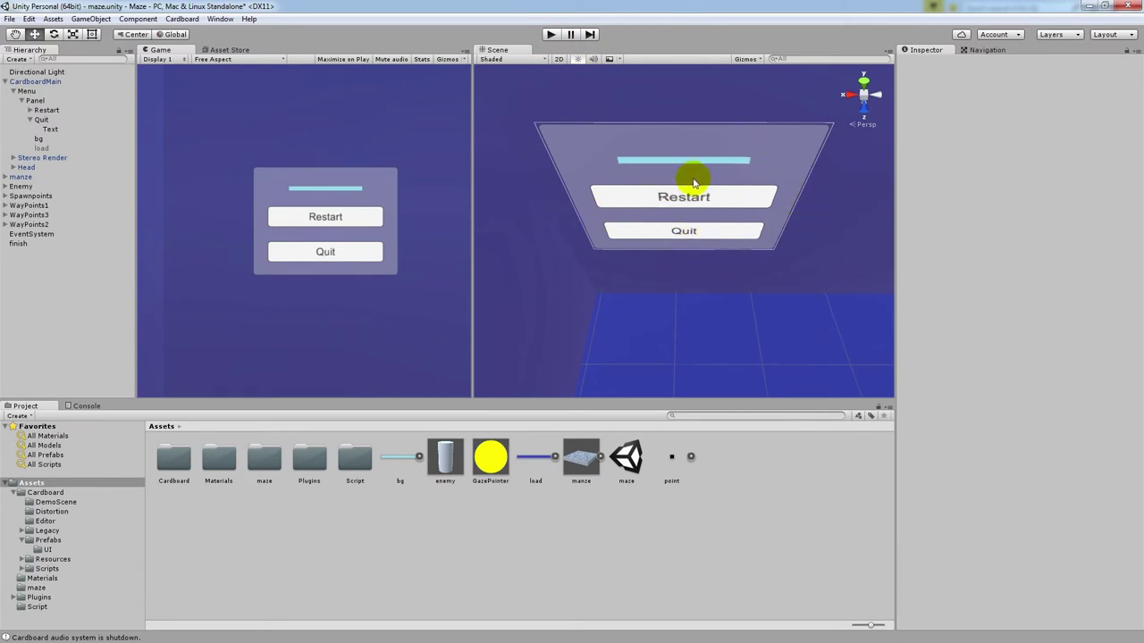
{"action": "left_click", "coordinate": [28, 92]}
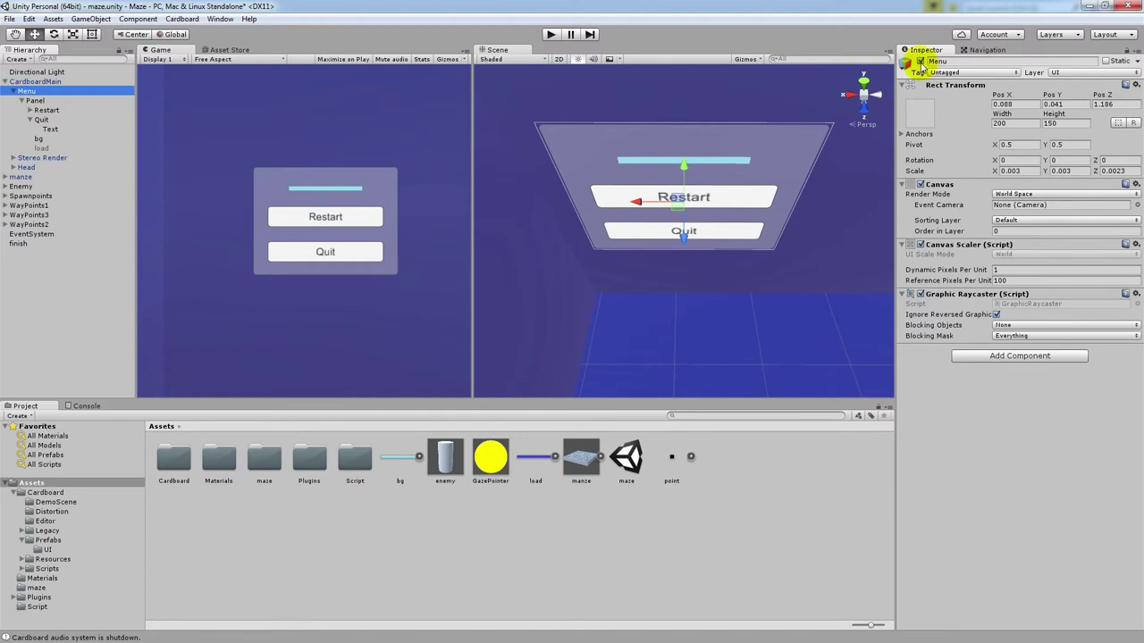
{"action": "left_click", "coordinate": [921, 62]}
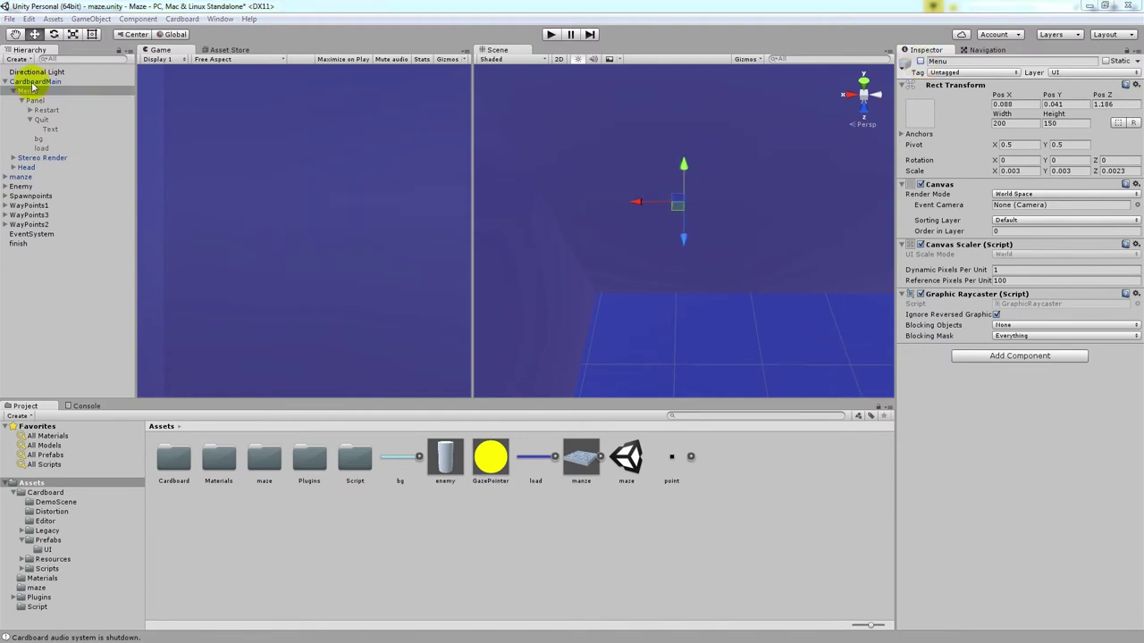
Open CardboardMain's Move script in Visual Studio
{"action": "left_click", "coordinate": [32, 83]}
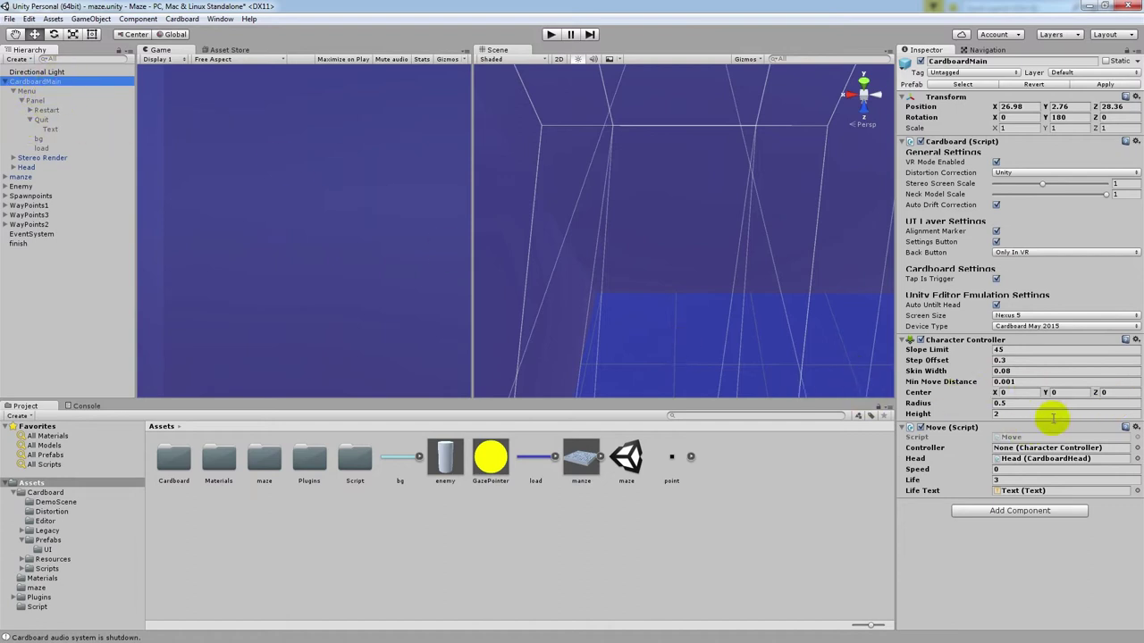
{"action": "double_click", "coordinate": [1010, 438]}
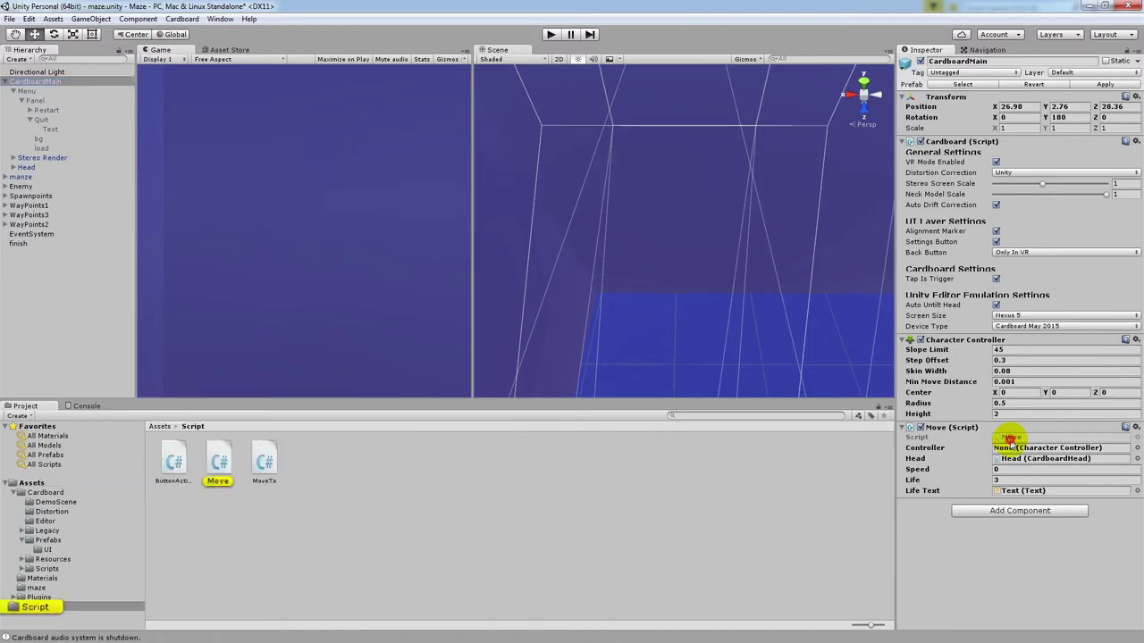
{"action": "scroll", "coordinate": [164, 154], "scroll_direction": "up", "scroll_amount": 3}
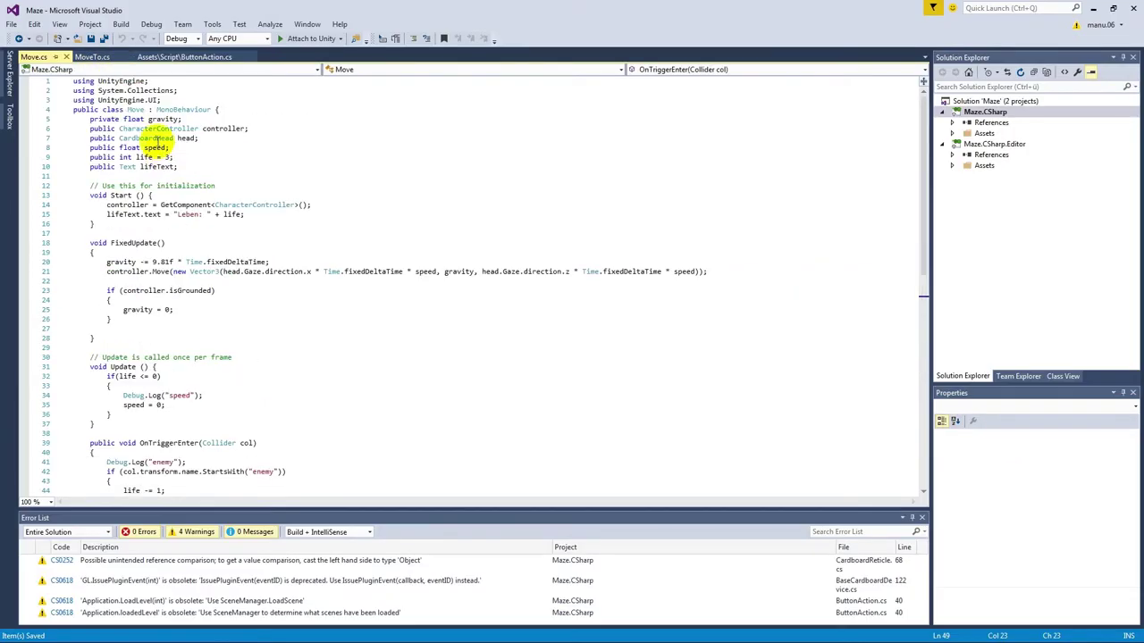
Declare a public GameObject menu field on the empty line after the Move script's fields
{"action": "left_click", "coordinate": [119, 182]}
{"action": "type", "text": "public "}
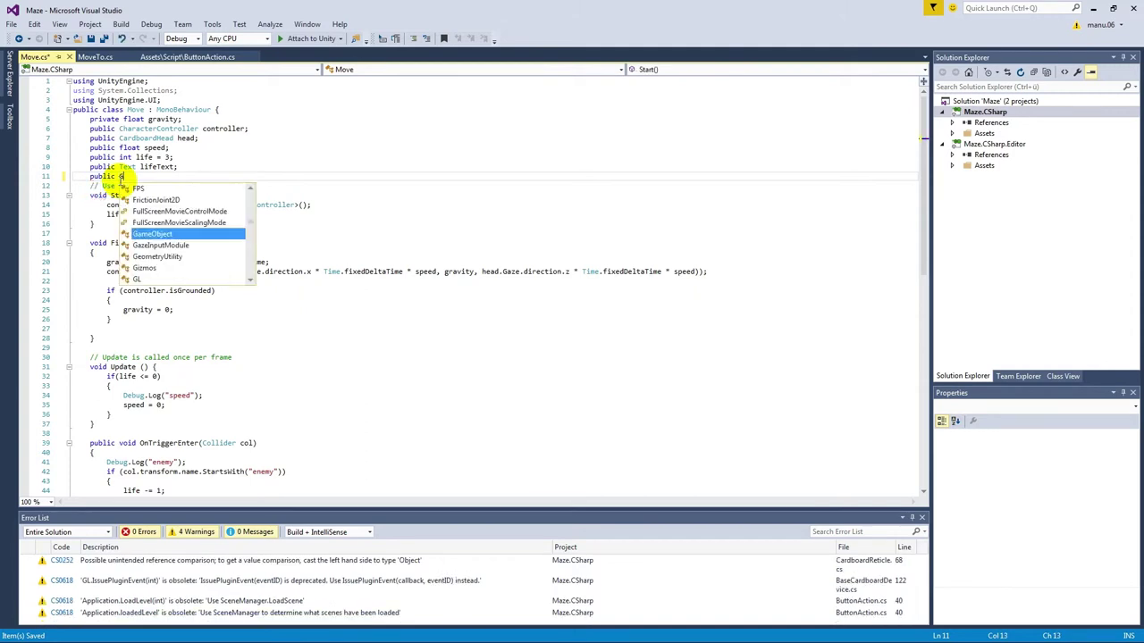
{"action": "type", "text": "GameObject menu;"}
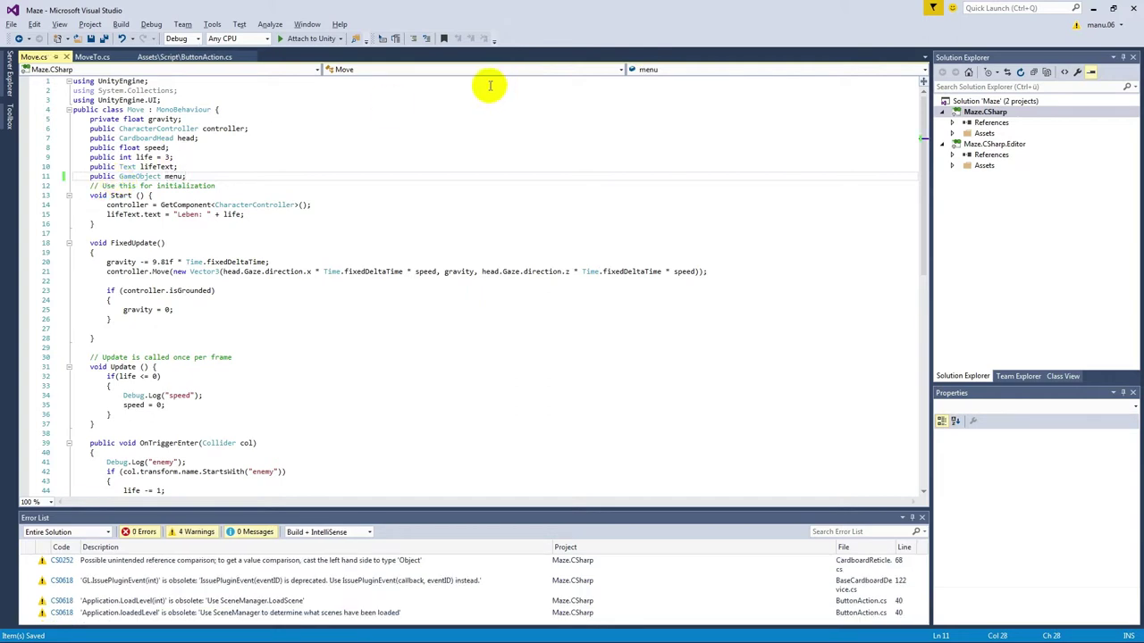
{"action": "key", "text": "alt+Tab"}
{"action": "left_click", "coordinate": [972, 478]}
{"action": "key", "text": "alt+Tab"}
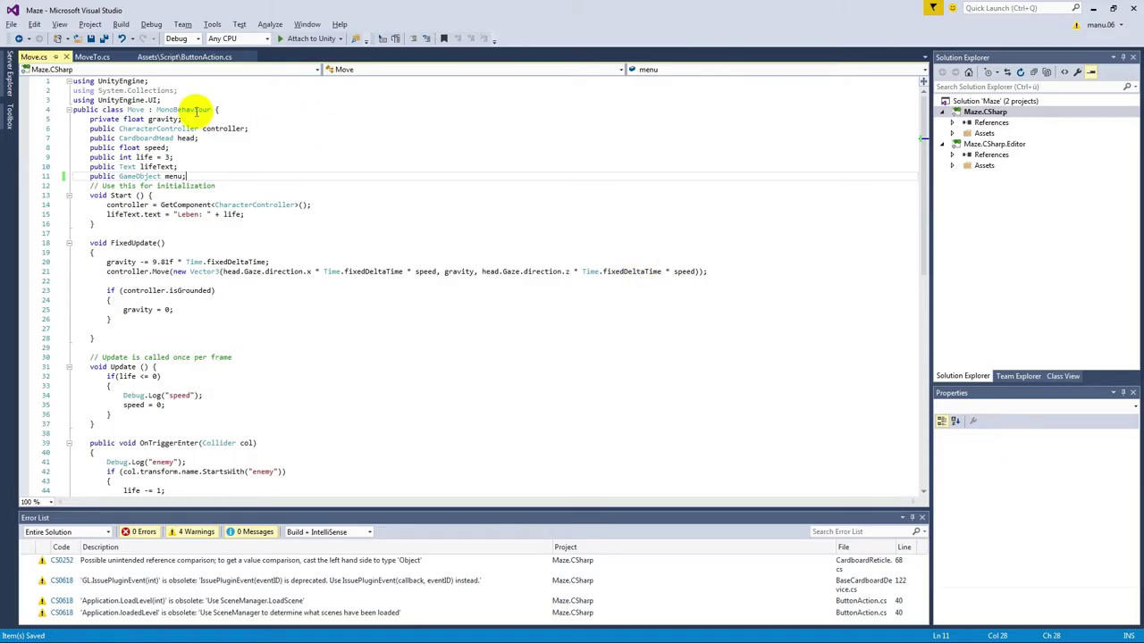
{"action": "key", "text": "alt+Tab"}
Drag the Menu object from the Hierarchy into the Move script's Menu slot on CardboardMain
{"action": "left_click", "coordinate": [1018, 500]}
{"action": "mouse_move", "coordinate": [27, 91]}
{"action": "left_mouse_down"}
{"action": "mouse_move", "coordinate": [988, 485]}
{"action": "mouse_move", "coordinate": [1001, 501]}
{"action": "left_mouse_up"}
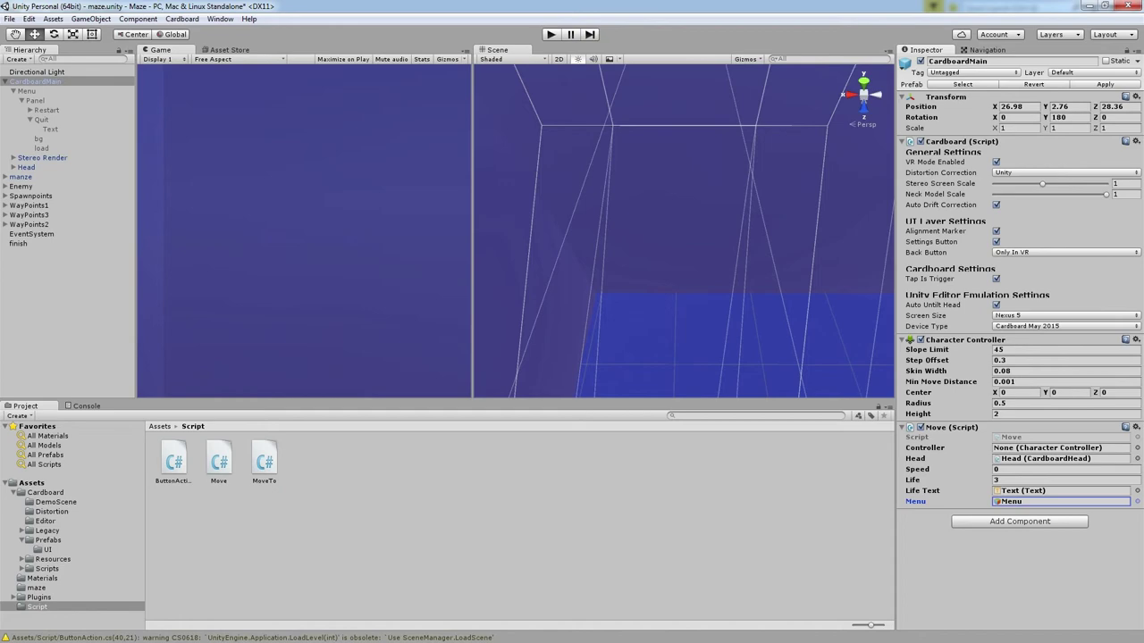
{"action": "key", "text": "alt+Tab"}
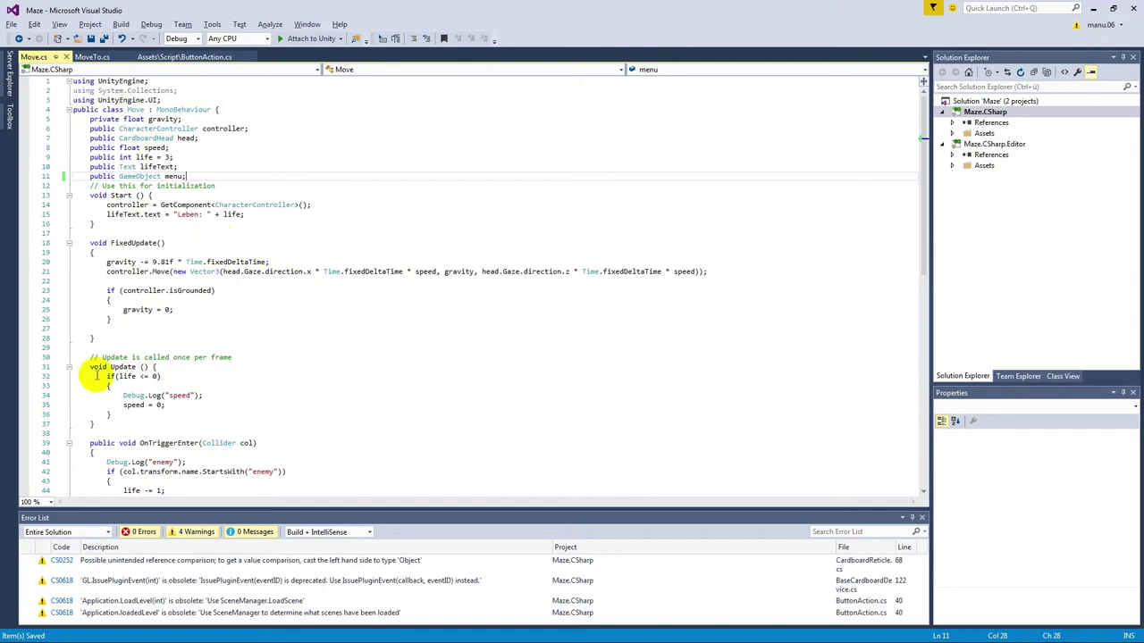
Add menu.SetActive(true); after speed = 0 in the lives-run-out check
{"action": "scroll", "coordinate": [215, 364], "scroll_direction": "down", "scroll_amount": 3}
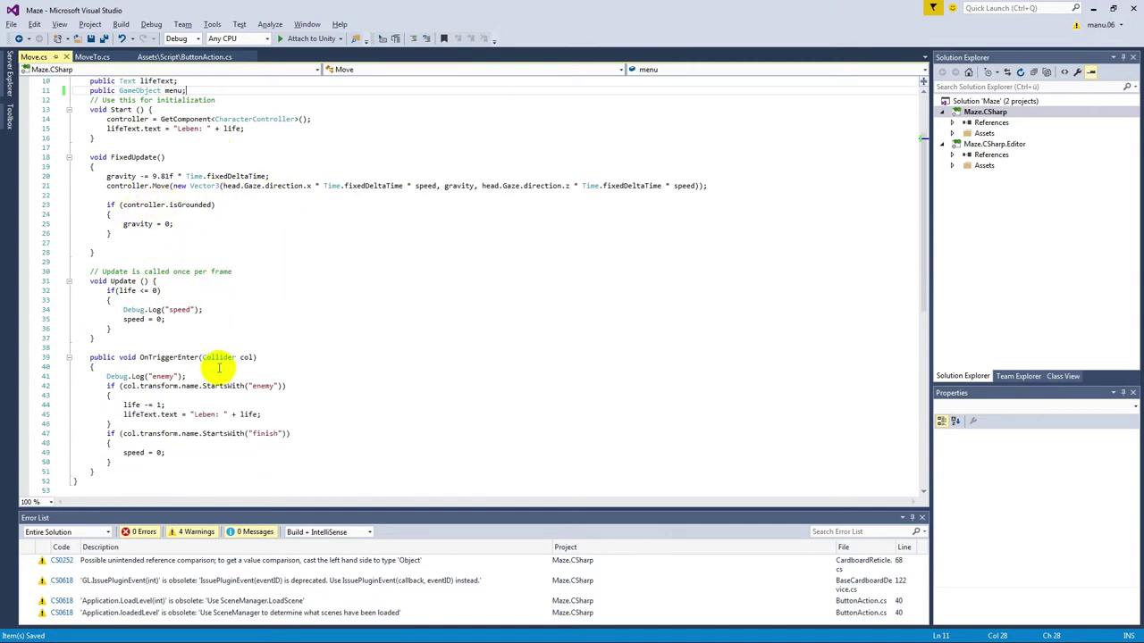
{"action": "left_click", "coordinate": [280, 414]}
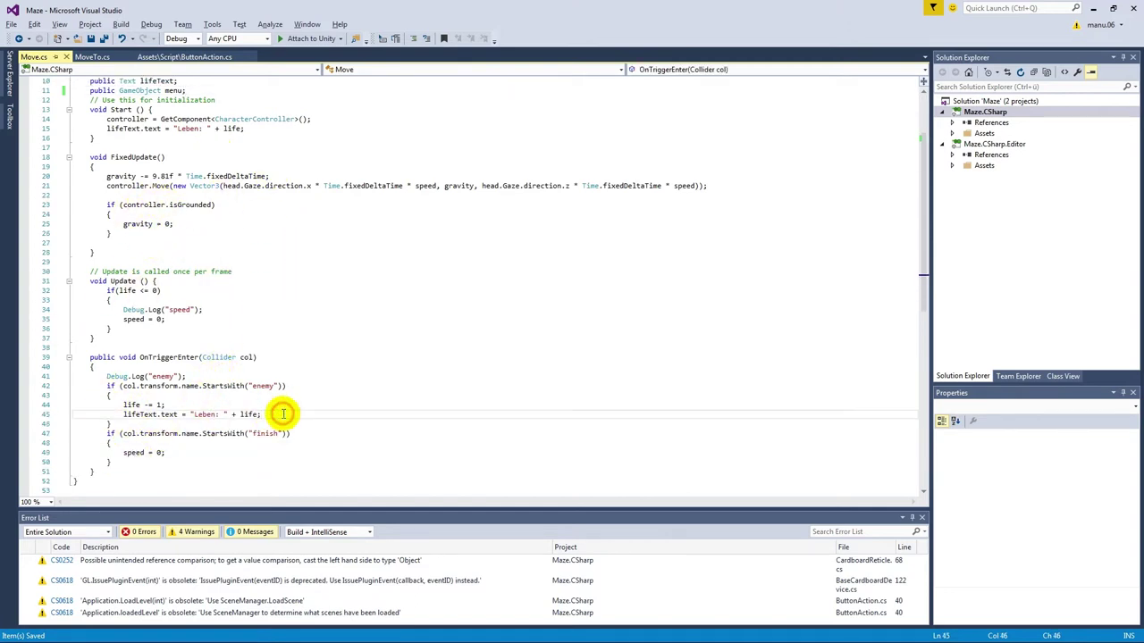
{"action": "scroll", "coordinate": [182, 357], "scroll_direction": "up", "scroll_amount": 3}
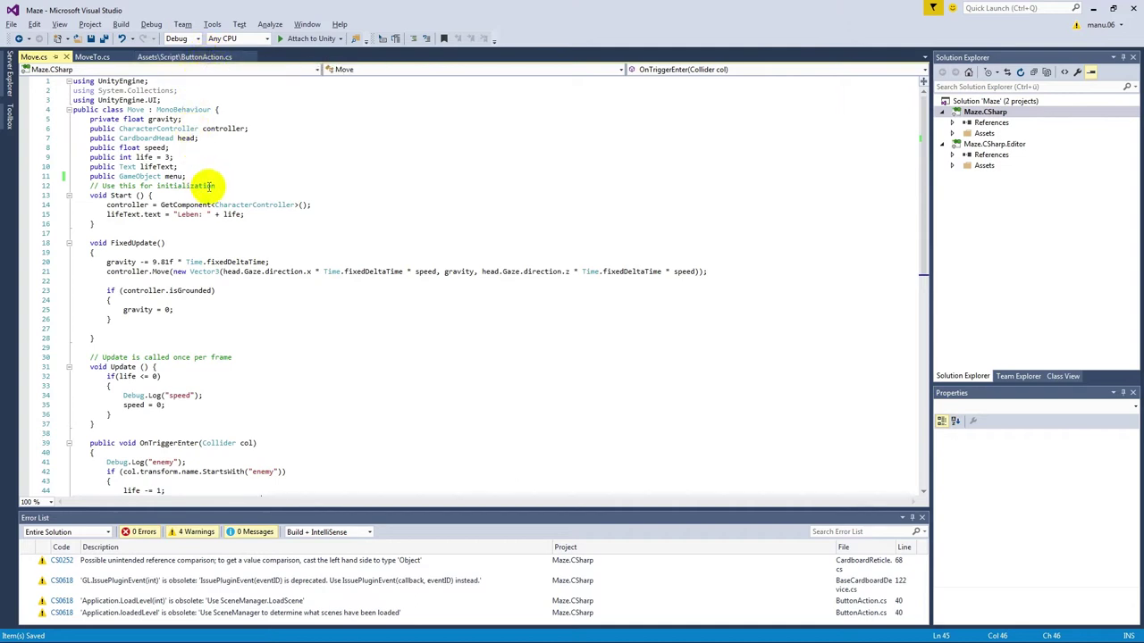
{"action": "left_click", "coordinate": [166, 405]}
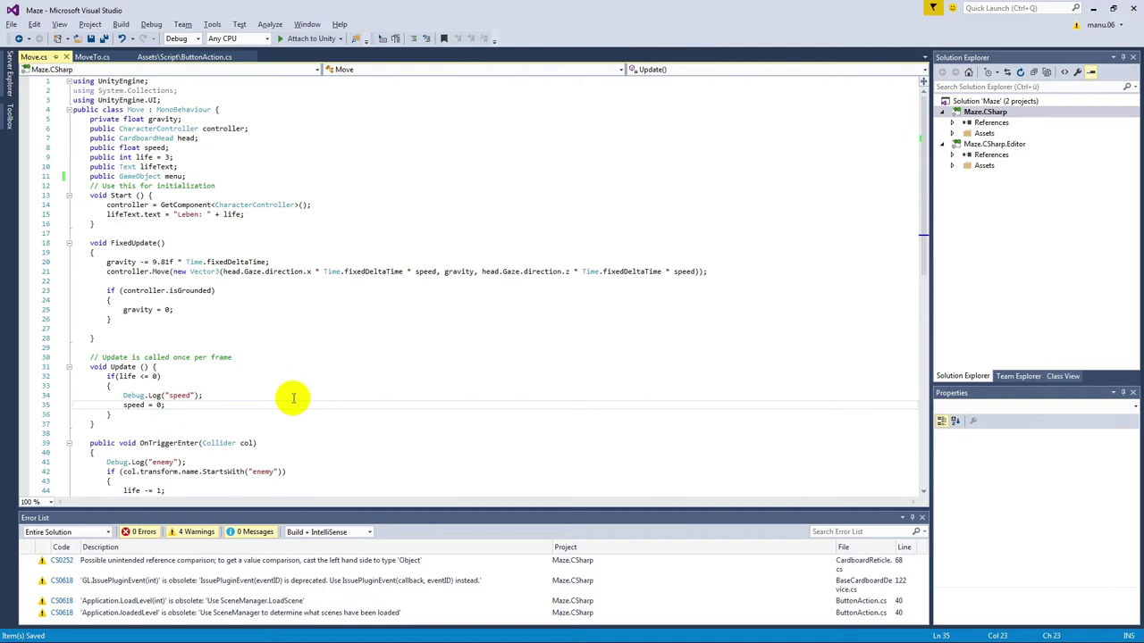
{"action": "key", "text": "Return"}
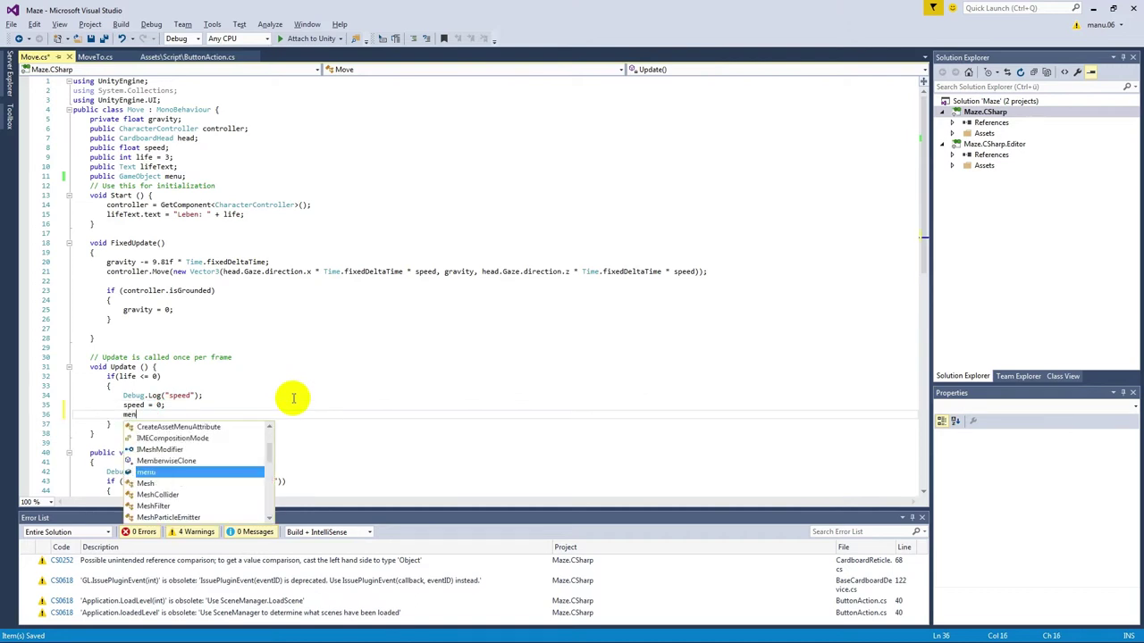
{"action": "type", "text": "menu."}
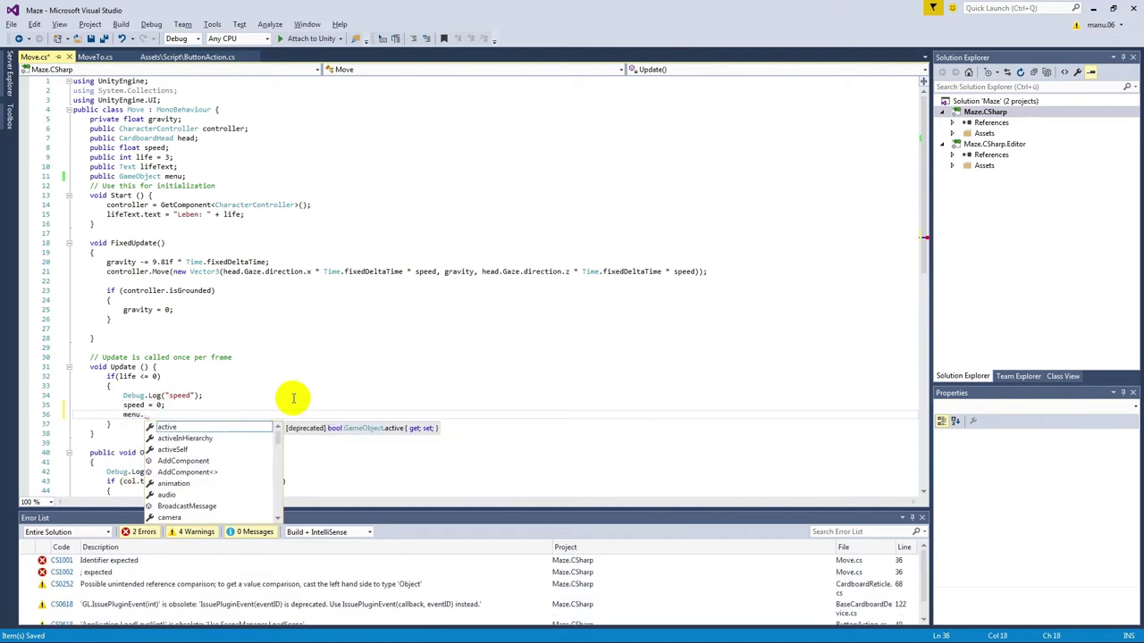
{"action": "type", "text": "SetActive"}
{"action": "key", "text": "Tab"}
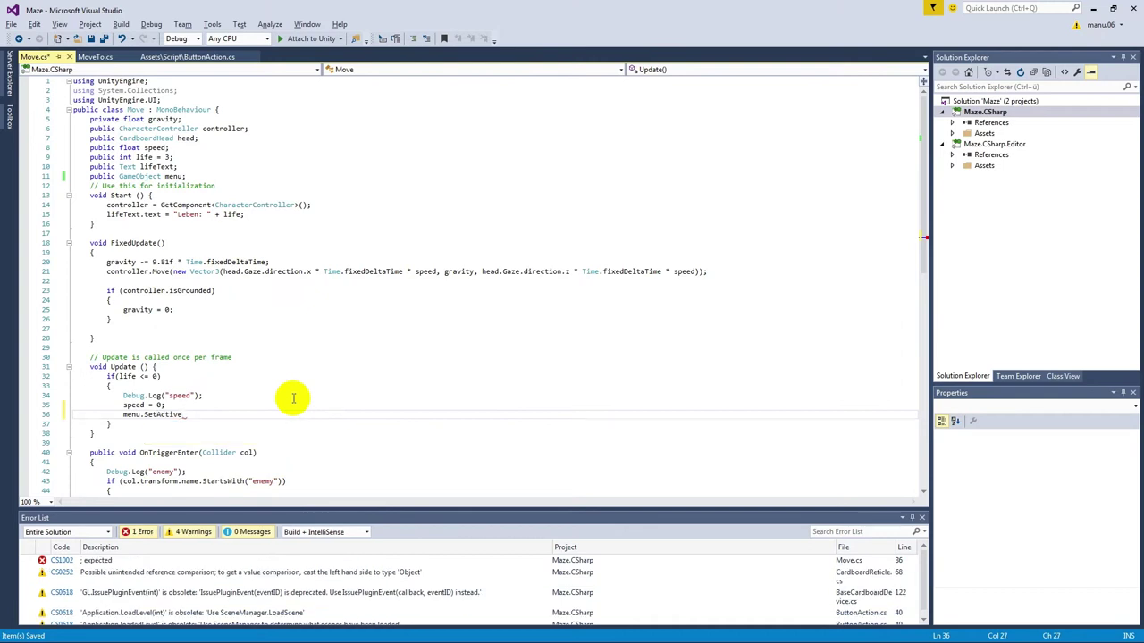
{"action": "type", "text": "(true);"}
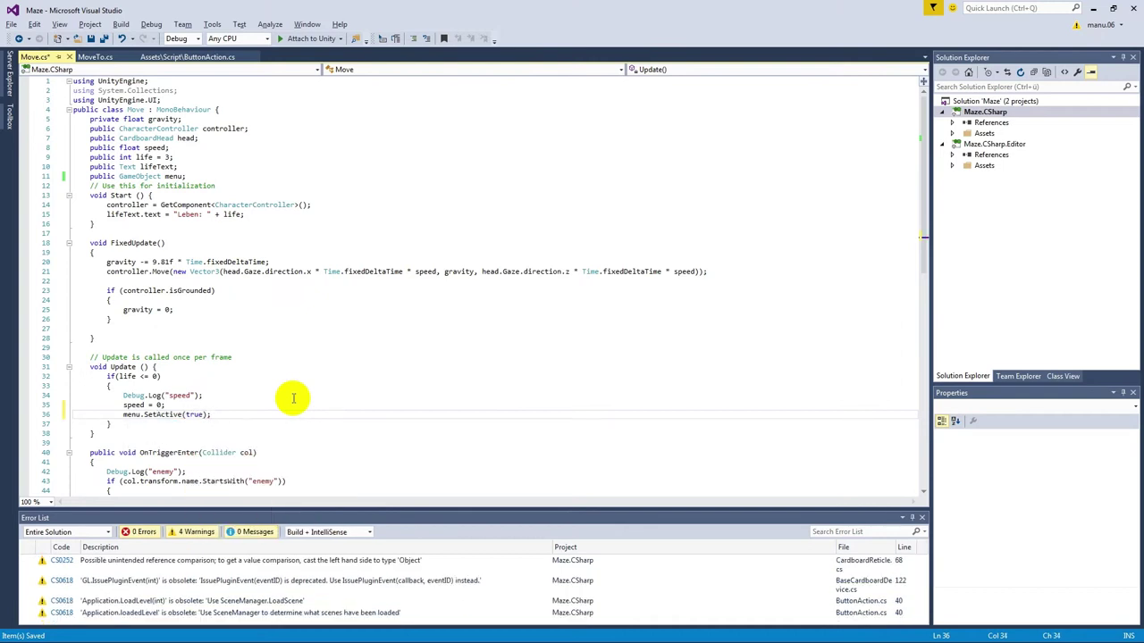
Reuse the menu.SetActive(true) statement for the finish-trigger branch further down the script
{"action": "left_click_drag", "start_coordinate": [250, 413], "coordinate": [119, 415]}
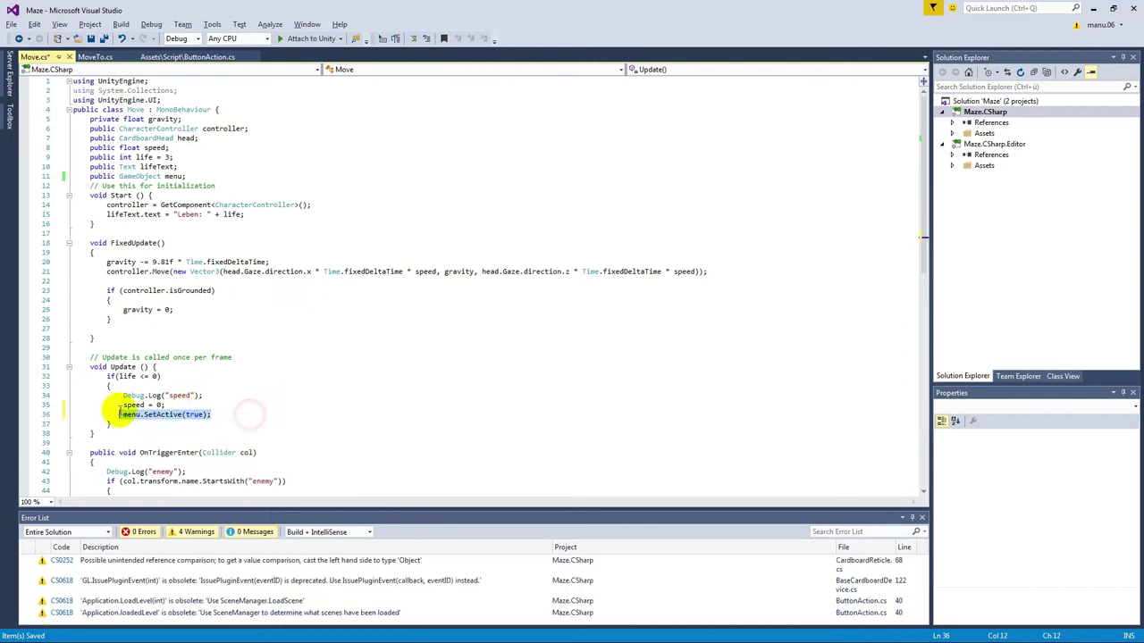
{"action": "scroll", "coordinate": [268, 379], "scroll_direction": "down", "scroll_amount": 2}
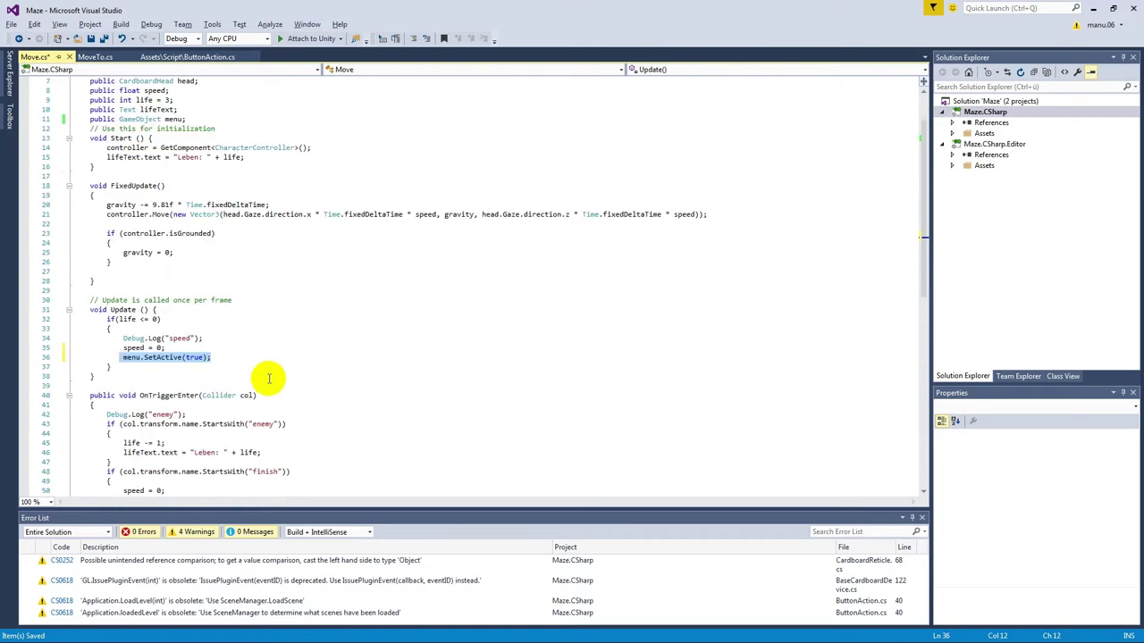
{"action": "scroll", "coordinate": [268, 378], "scroll_direction": "down", "scroll_amount": 3}
{"action": "left_click", "coordinate": [166, 414]}
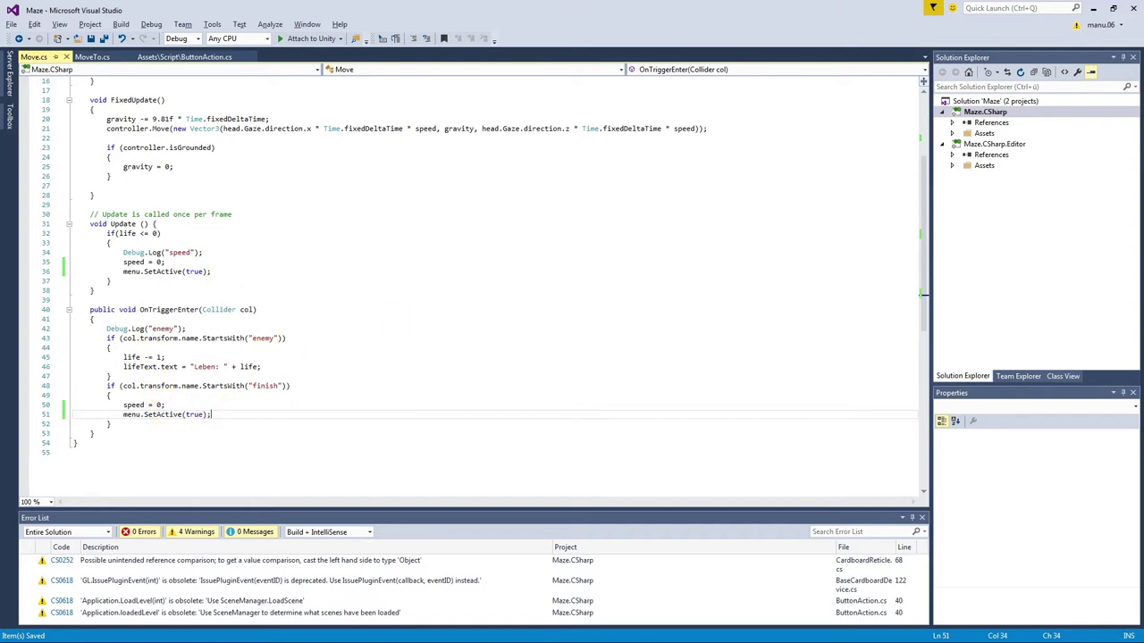
{"action": "key", "text": "alt+Tab"}
{"action": "scroll", "coordinate": [556, 245], "scroll_direction": "down", "scroll_amount": 3}
Create a new 3D Cube from the Hierarchy's create options
{"action": "scroll", "coordinate": [581, 258], "scroll_direction": "down", "scroll_amount": 3}
{"action": "left_click_drag", "start_coordinate": [679, 331], "coordinate": [679, 301], "text": "alt"}
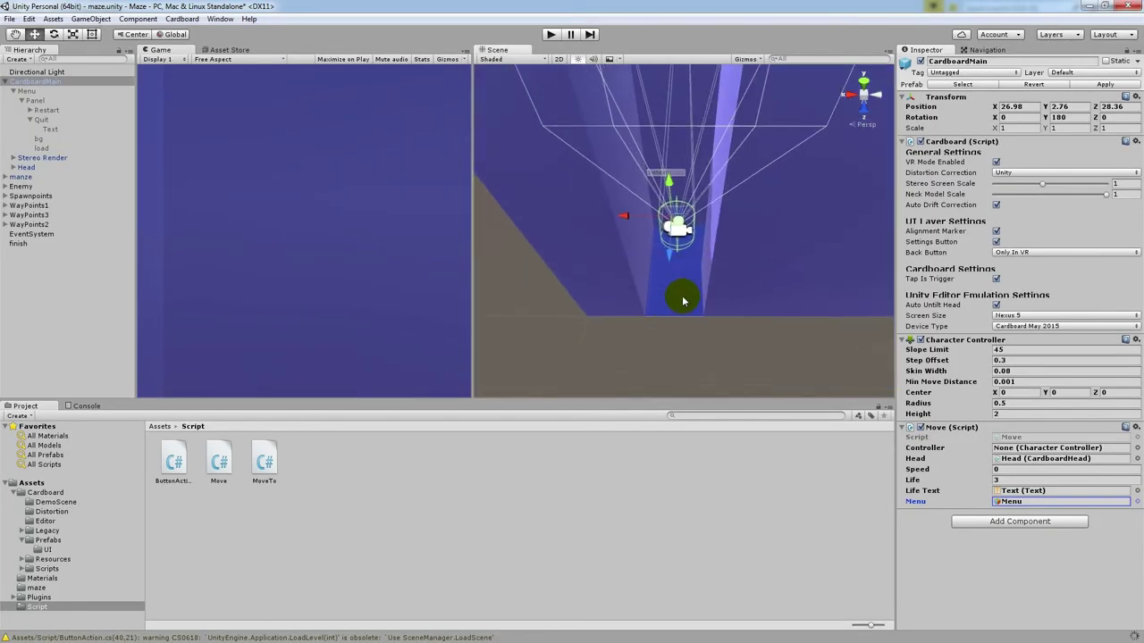
{"action": "left_click_drag", "start_coordinate": [679, 302], "coordinate": [607, 57], "text": "alt"}
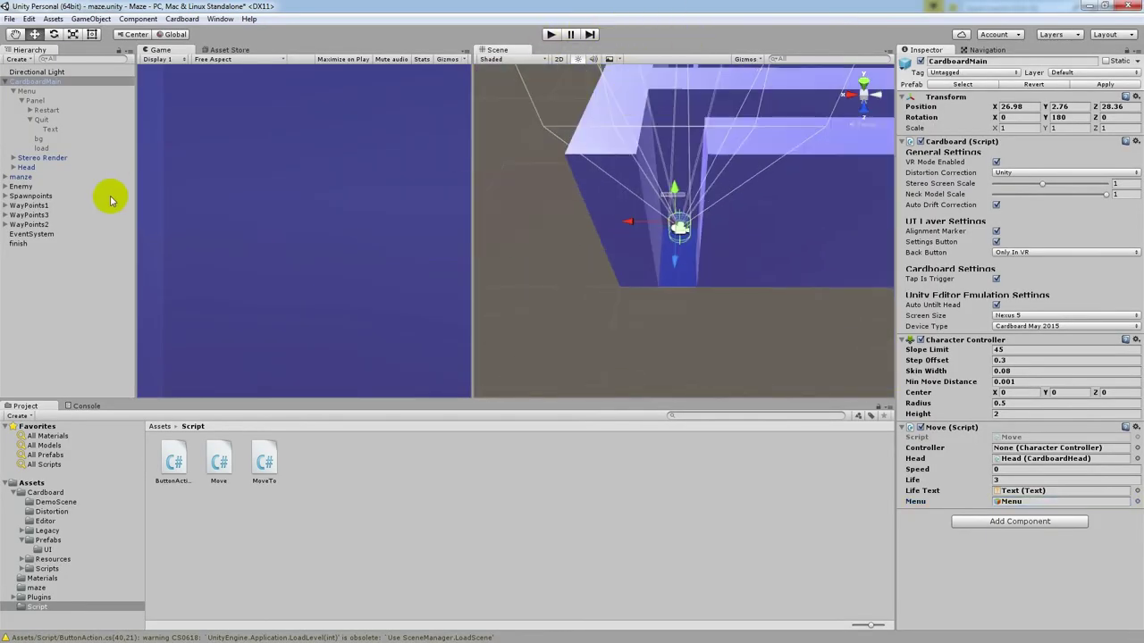
{"action": "left_click", "coordinate": [72, 299]}
{"action": "right_click", "coordinate": [50, 289]}
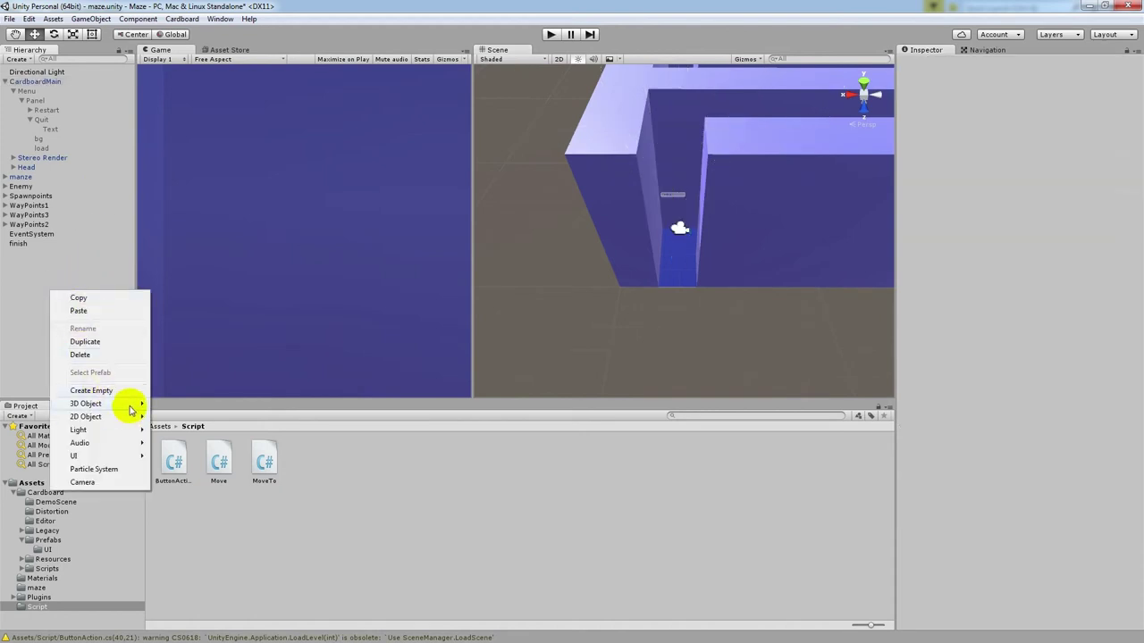
{"action": "mouse_move", "coordinate": [130, 407]}
{"action": "left_click", "coordinate": [202, 402]}
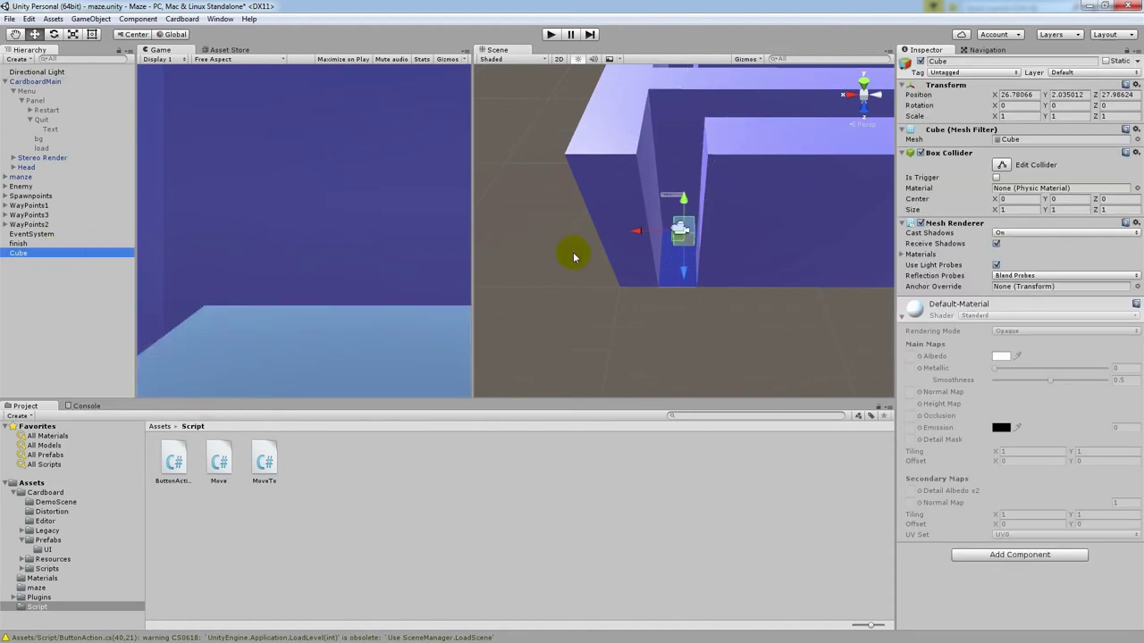
Place the cube ahead of the player camera and scale it to about 2.68 × 6.4 × 1
{"action": "left_click_drag", "start_coordinate": [684, 268], "coordinate": [686, 307]}
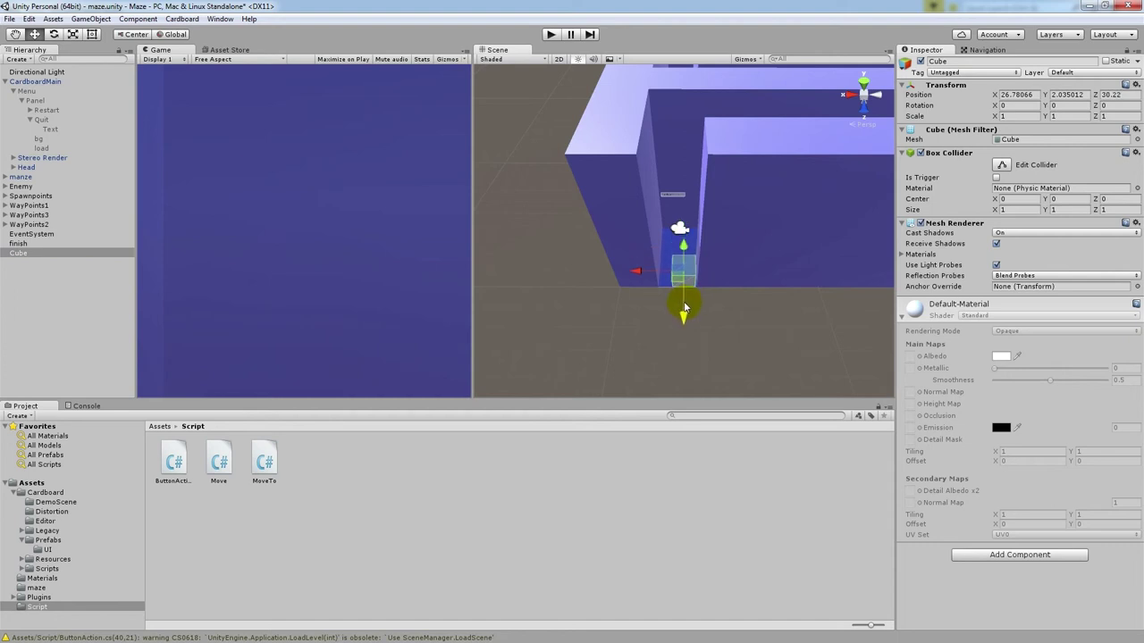
{"action": "left_click_drag", "start_coordinate": [642, 275], "coordinate": [626, 275]}
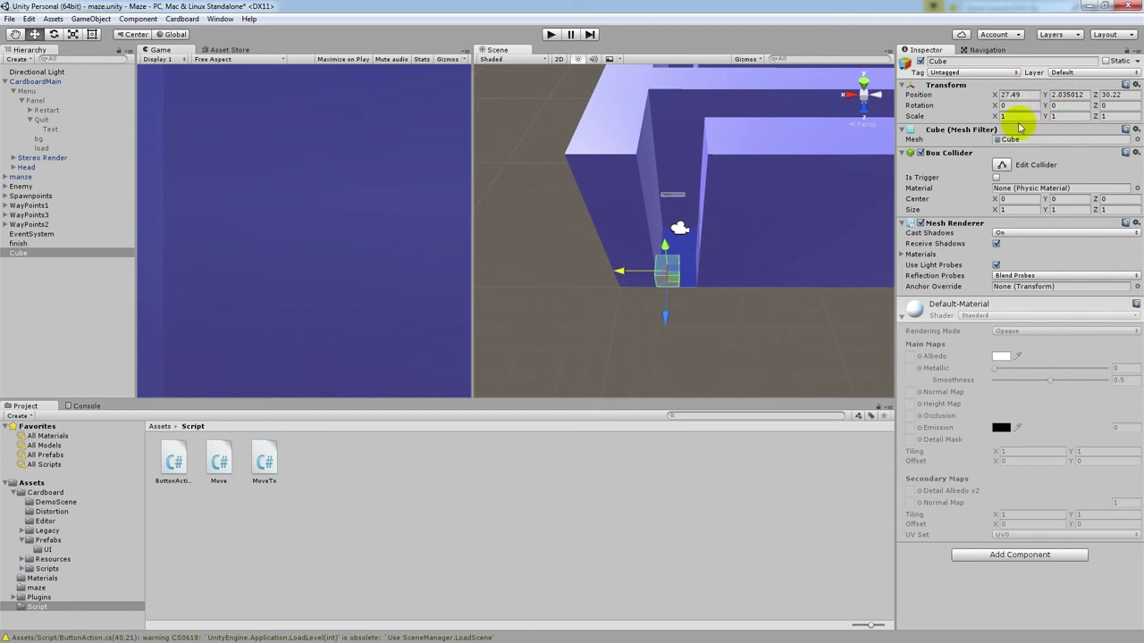
{"action": "left_click", "coordinate": [1047, 117]}
{"action": "type", "text": "1.69"}
{"action": "left_click", "coordinate": [26, 121]}
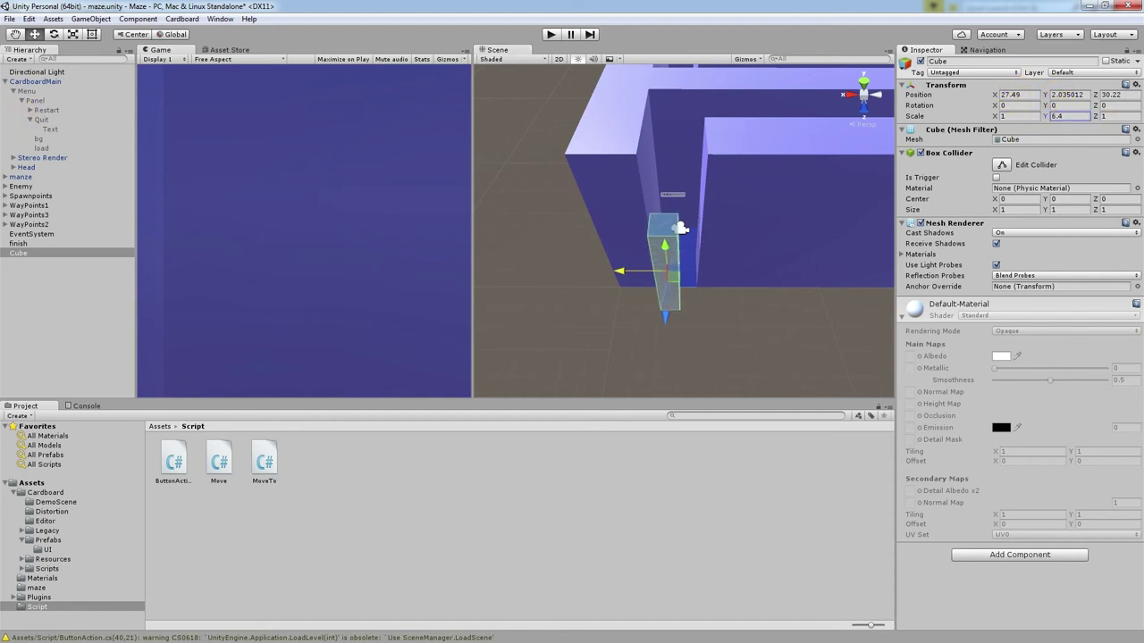
{"action": "left_click_drag", "start_coordinate": [1005, 116], "coordinate": [1038, 122]}
{"action": "left_click_drag", "start_coordinate": [655, 250], "coordinate": [663, 206]}
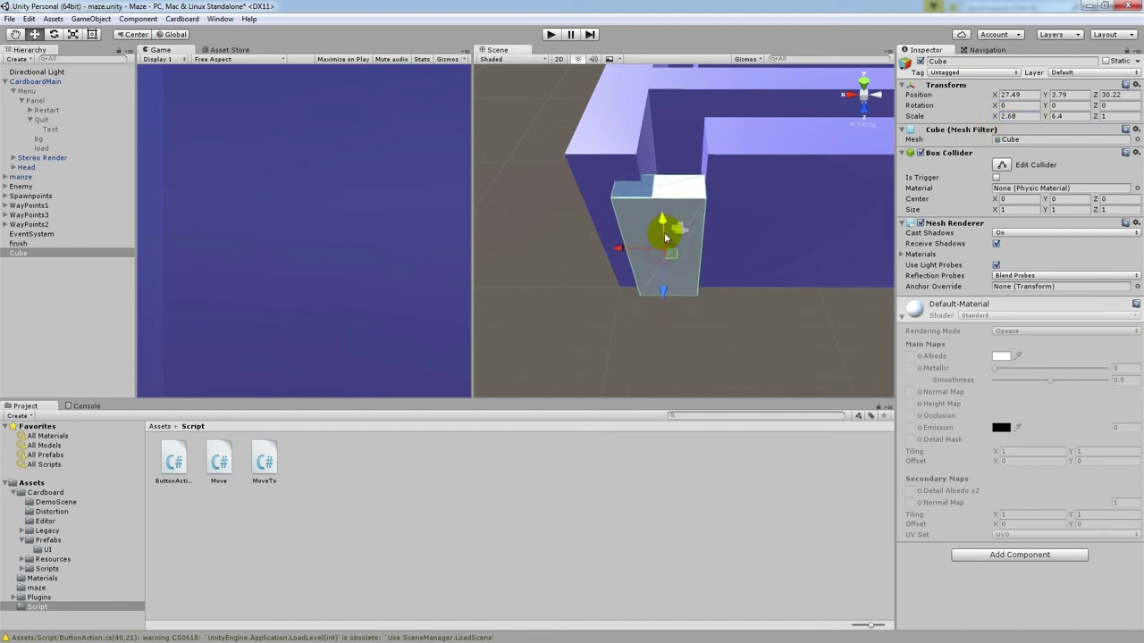
{"action": "left_click_drag", "start_coordinate": [661, 285], "coordinate": [665, 286]}
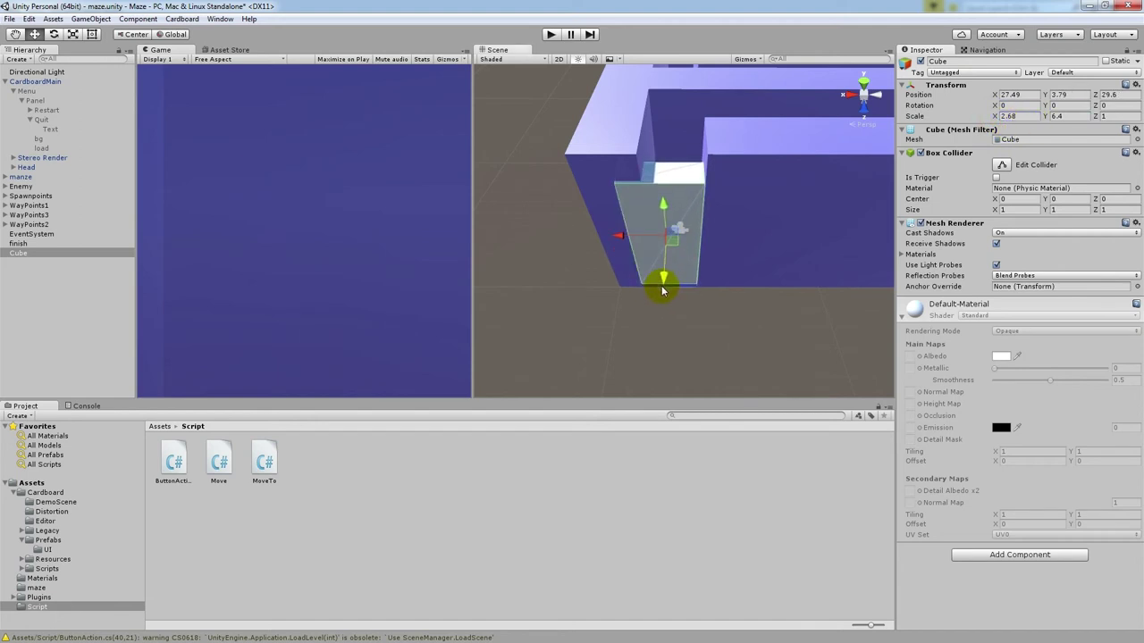
{"action": "left_click_drag", "start_coordinate": [664, 287], "coordinate": [662, 290]}
{"action": "mouse_move", "coordinate": [629, 240]}
{"action": "left_mouse_down"}
{"action": "mouse_move", "coordinate": [671, 271]}
{"action": "mouse_move", "coordinate": [673, 211]}
{"action": "left_mouse_up"}
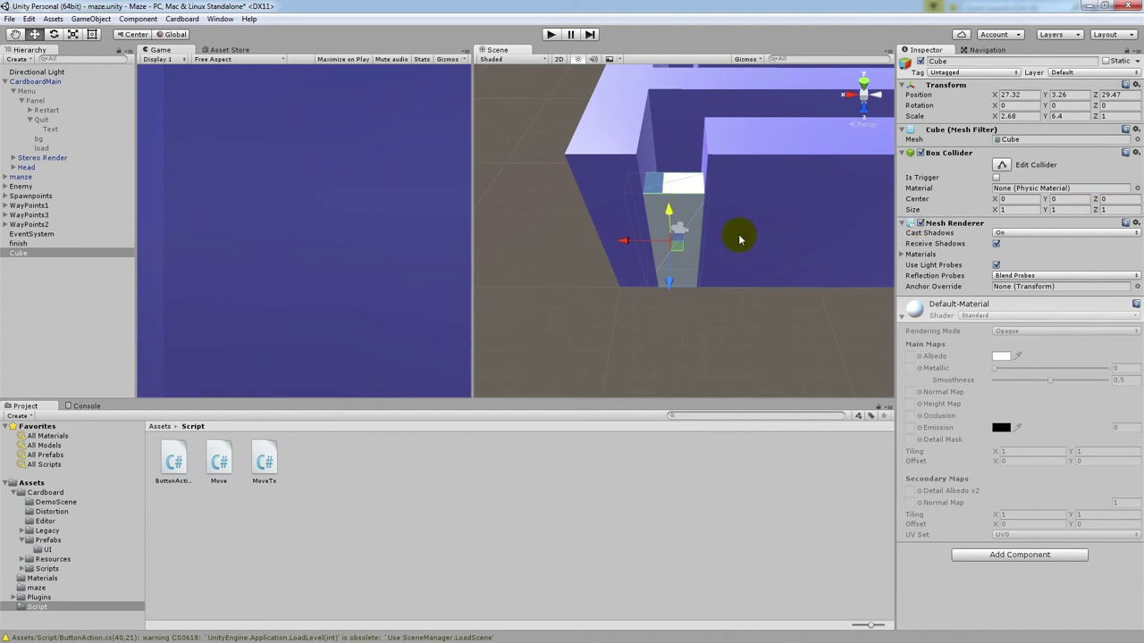
{"action": "left_click", "coordinate": [160, 426]}
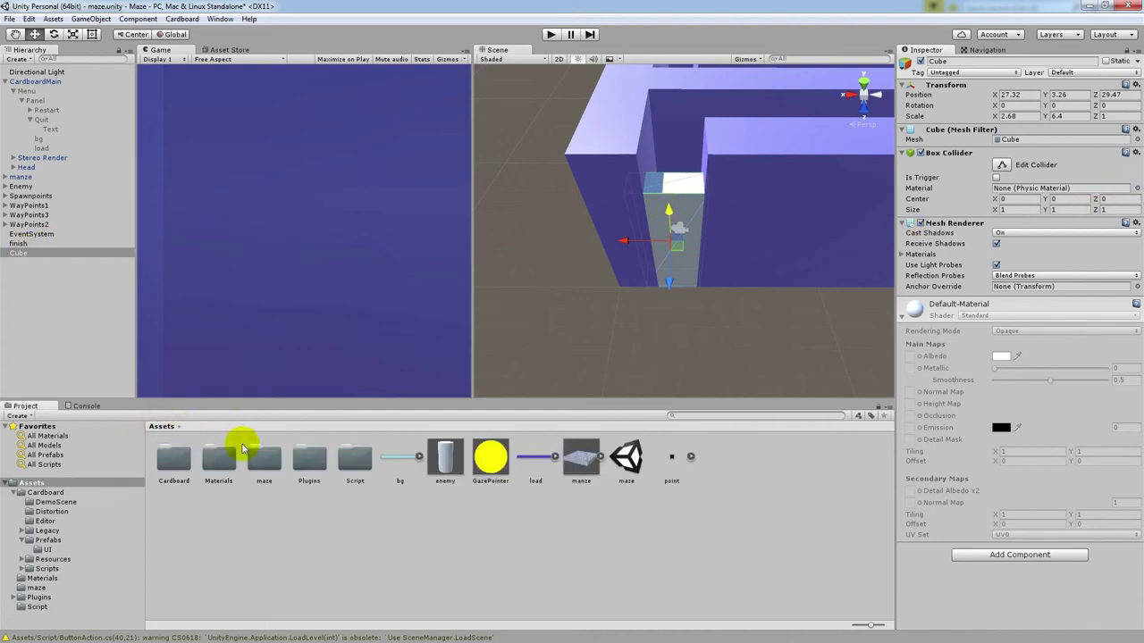
Apply the defaultMat material from Assets > Materials to the Cube
{"action": "double_click", "coordinate": [212, 474]}
{"action": "left_click_drag", "start_coordinate": [172, 455], "coordinate": [19, 254]}
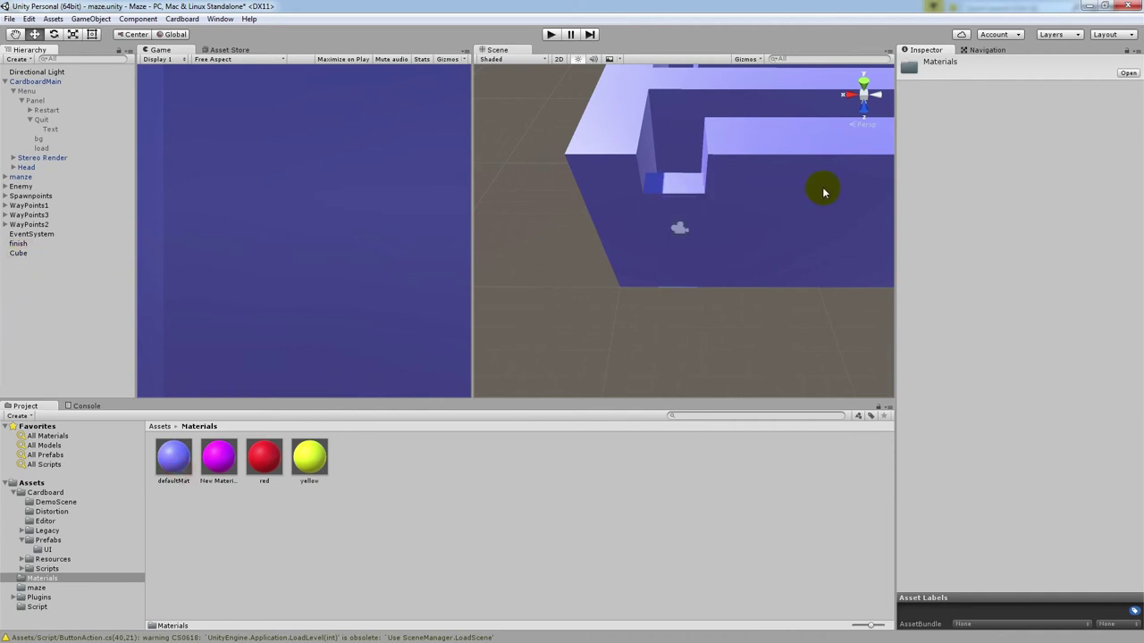
{"action": "scroll", "coordinate": [800, 275], "scroll_direction": "up", "scroll_amount": 3}
{"action": "scroll", "coordinate": [800, 275], "scroll_direction": "down", "scroll_amount": 2}
{"action": "scroll", "coordinate": [792, 248], "scroll_direction": "down", "scroll_amount": 3}
{"action": "mouse_move", "coordinate": [761, 258]}
{"action": "middle_mouse_down"}
{"action": "mouse_move", "coordinate": [831, 378]}
{"action": "mouse_move", "coordinate": [643, 204]}
{"action": "middle_mouse_up"}
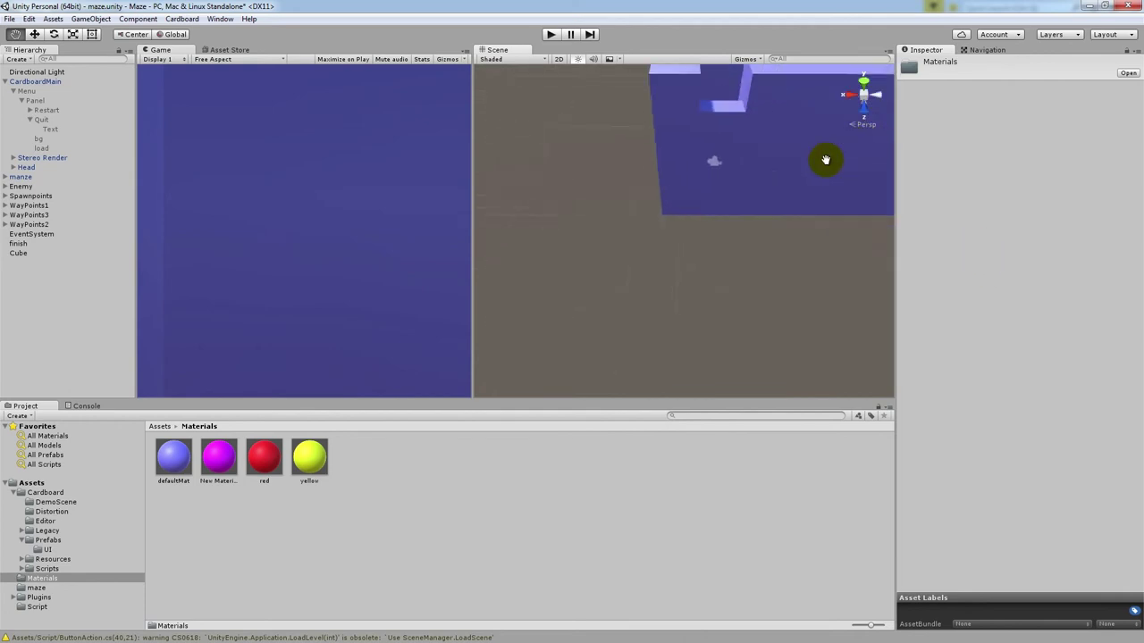
{"action": "mouse_move", "coordinate": [643, 204]}
{"action": "right_mouse_down"}
{"action": "mouse_move", "coordinate": [585, 220]}
{"action": "mouse_move", "coordinate": [510, 199]}
{"action": "mouse_move", "coordinate": [646, 201]}
{"action": "mouse_move", "coordinate": [552, 212]}
{"action": "right_mouse_up"}
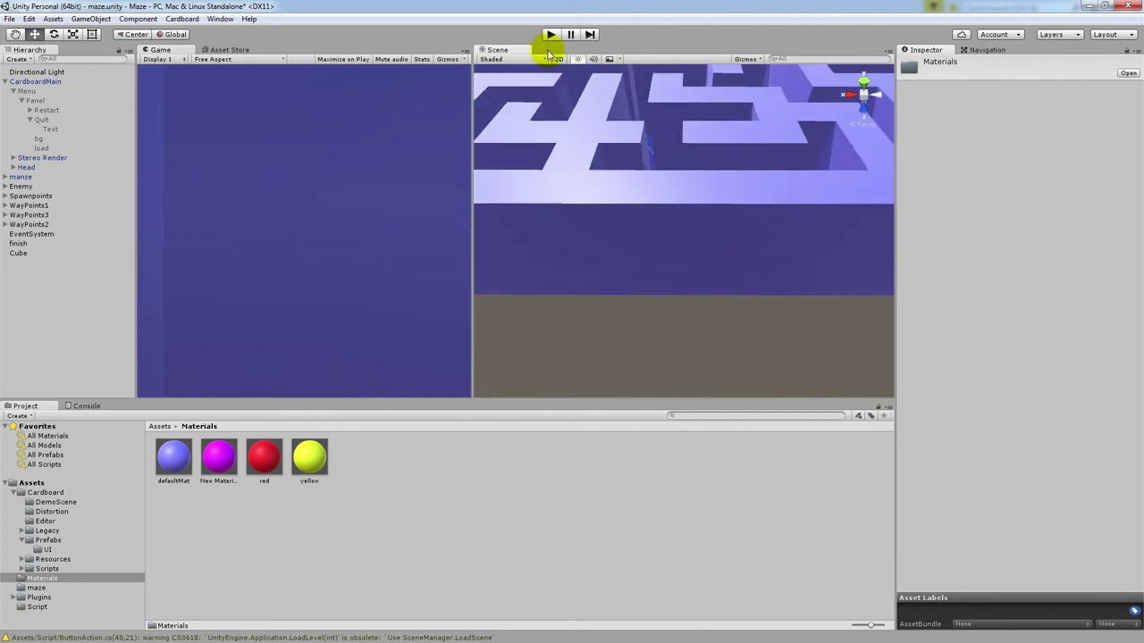
Run the game with CardboardMain's Move speed set to 3, then stop it
{"action": "left_click", "coordinate": [551, 34]}
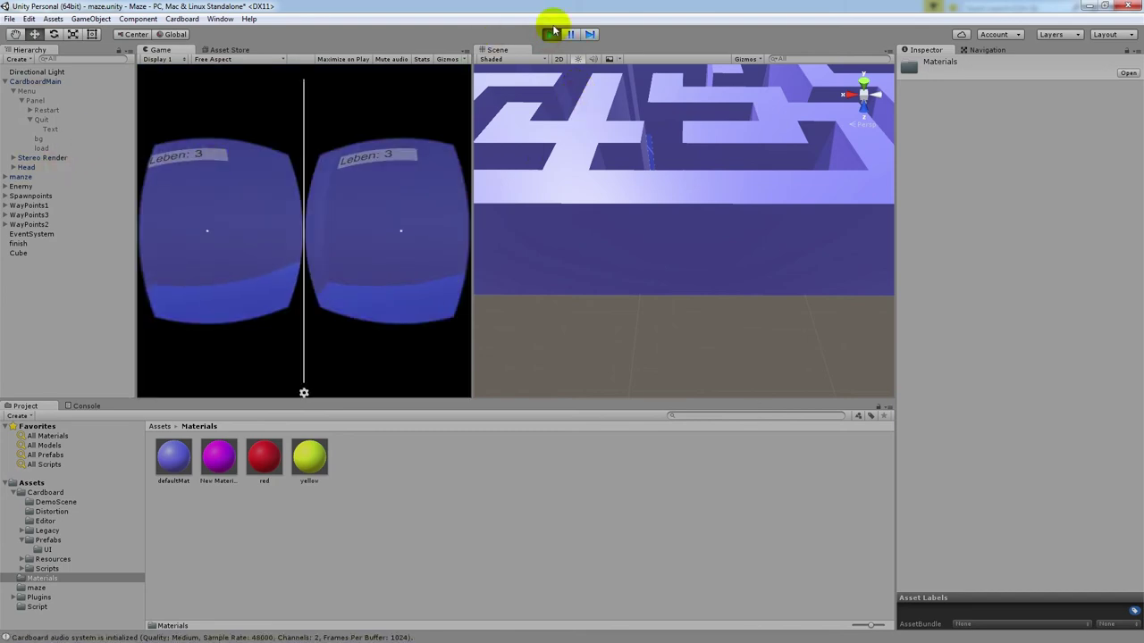
{"action": "left_click", "coordinate": [35, 82]}
{"action": "left_click", "coordinate": [1012, 470]}
{"action": "type", "text": "3"}
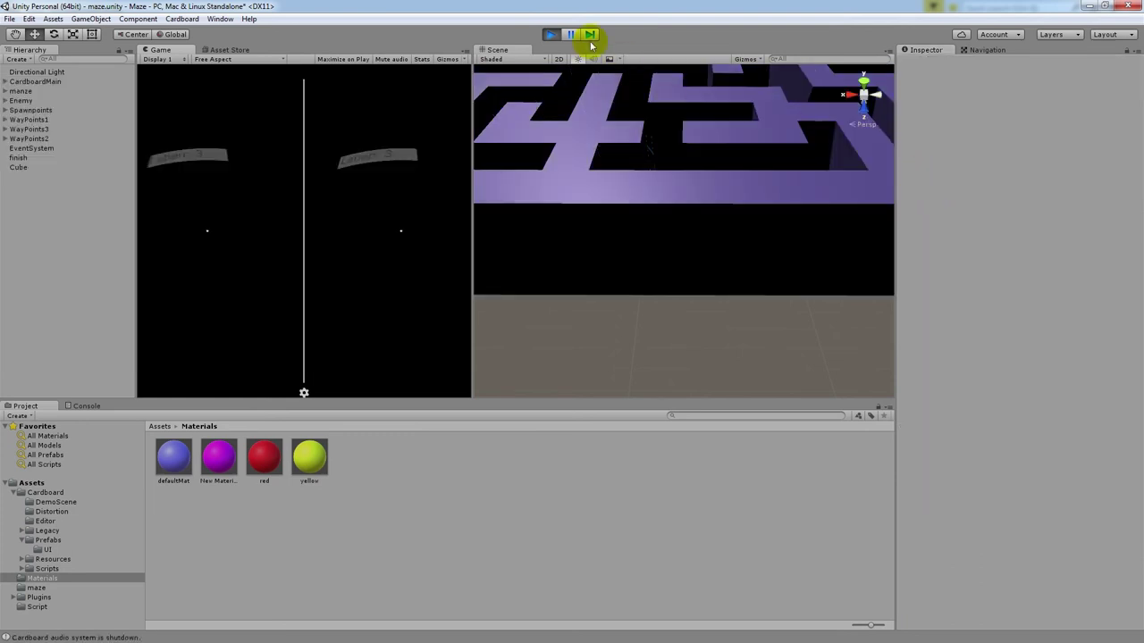
{"action": "left_click", "coordinate": [550, 34]}
Activate the Menu canvas, move it closer to Pos Z 0.728, and test it in a game run
{"action": "double_click", "coordinate": [26, 90]}
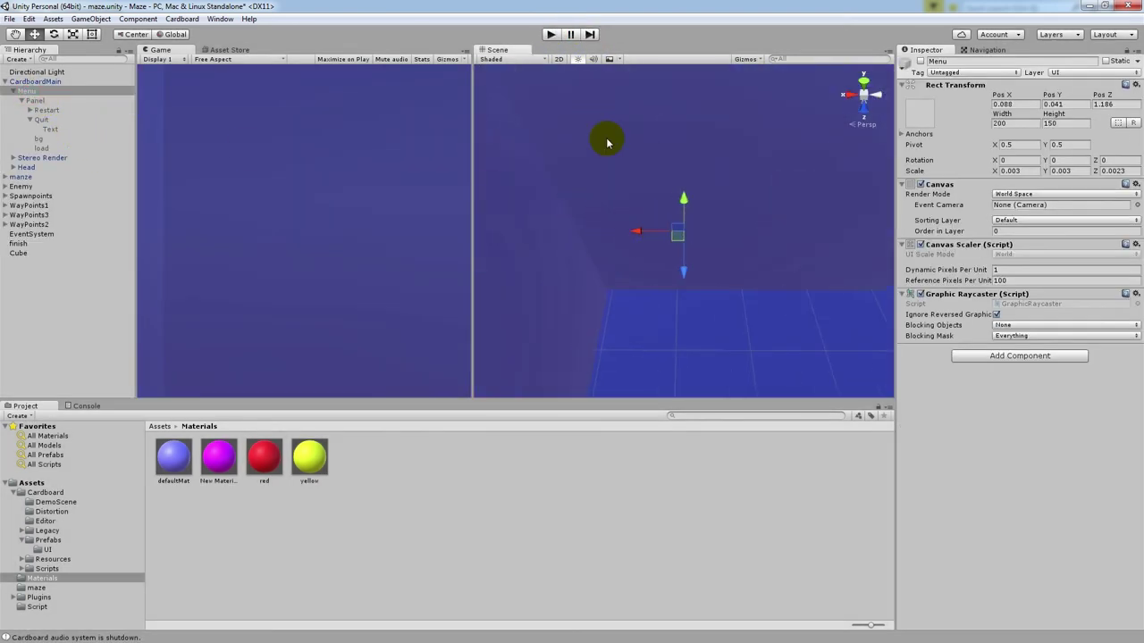
{"action": "left_click", "coordinate": [921, 61]}
{"action": "mouse_move", "coordinate": [666, 280]}
{"action": "left_mouse_down"}
{"action": "mouse_move", "coordinate": [692, 326]}
{"action": "mouse_move", "coordinate": [684, 333]}
{"action": "left_mouse_up"}
{"action": "left_click", "coordinate": [550, 34]}
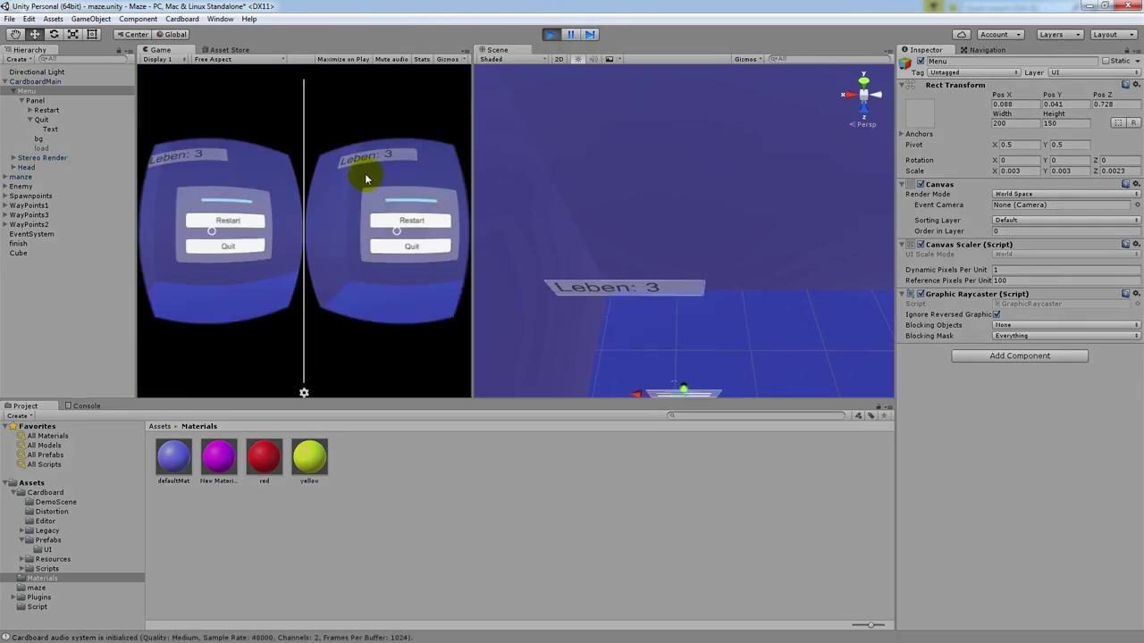
{"action": "left_click", "coordinate": [543, 38]}
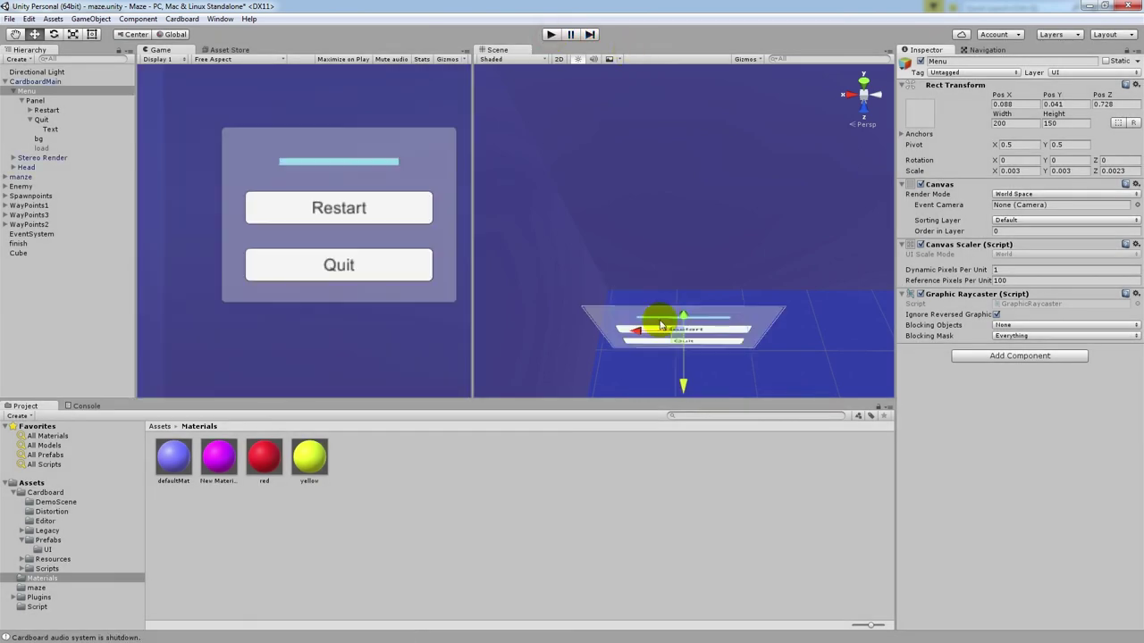
Nudge the Menu canvas to Pos Z 0.703 and run the game once to check it
{"action": "middle_click_drag", "start_coordinate": [781, 227], "coordinate": [770, 240]}
{"action": "mouse_move", "coordinate": [770, 240]}
{"action": "left_mouse_down", "text": "alt"}
{"action": "mouse_move", "coordinate": [856, 211]}
{"action": "mouse_move", "coordinate": [831, 161]}
{"action": "mouse_move", "coordinate": [749, 169]}
{"action": "mouse_move", "coordinate": [775, 188]}
{"action": "mouse_move", "coordinate": [735, 184]}
{"action": "left_mouse_up", "text": "alt"}
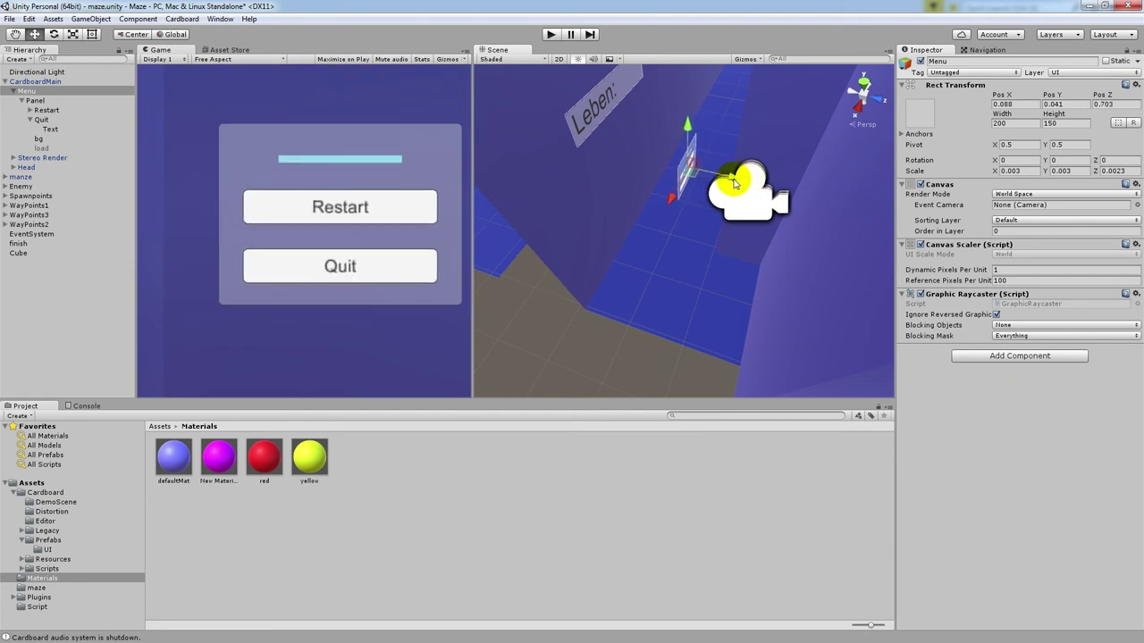
{"action": "left_click", "coordinate": [550, 34]}
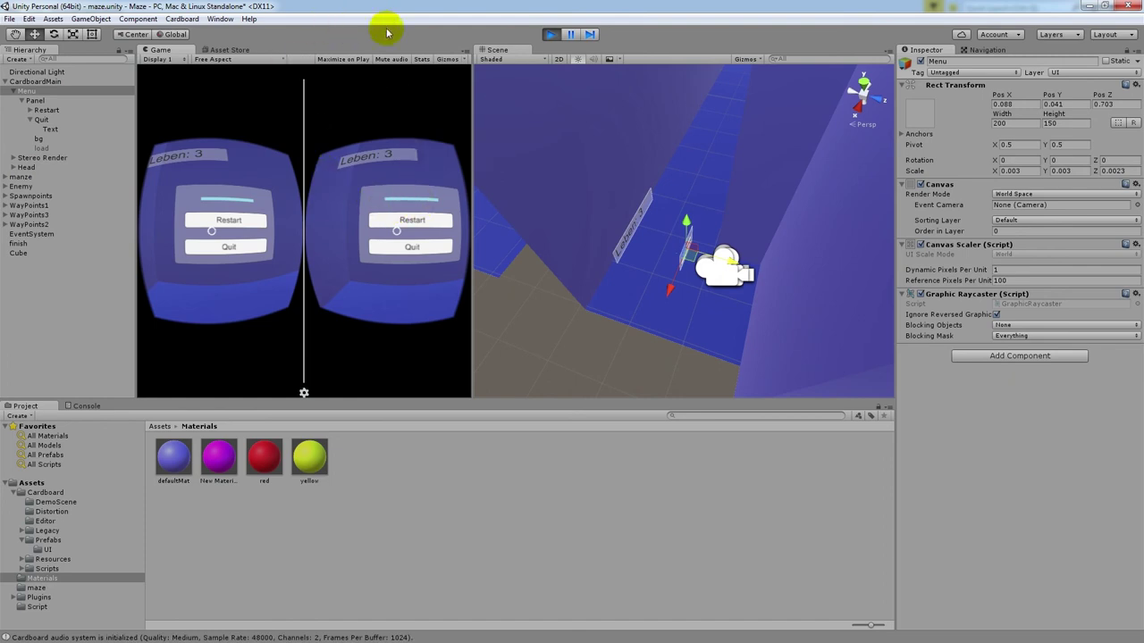
{"action": "left_click", "coordinate": [551, 35]}
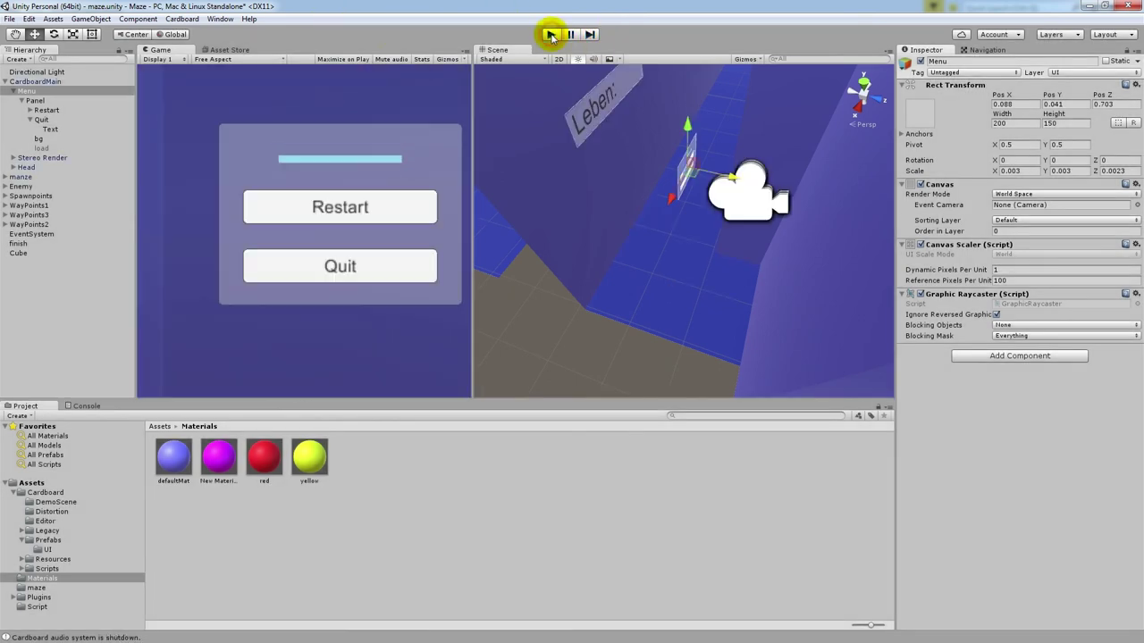